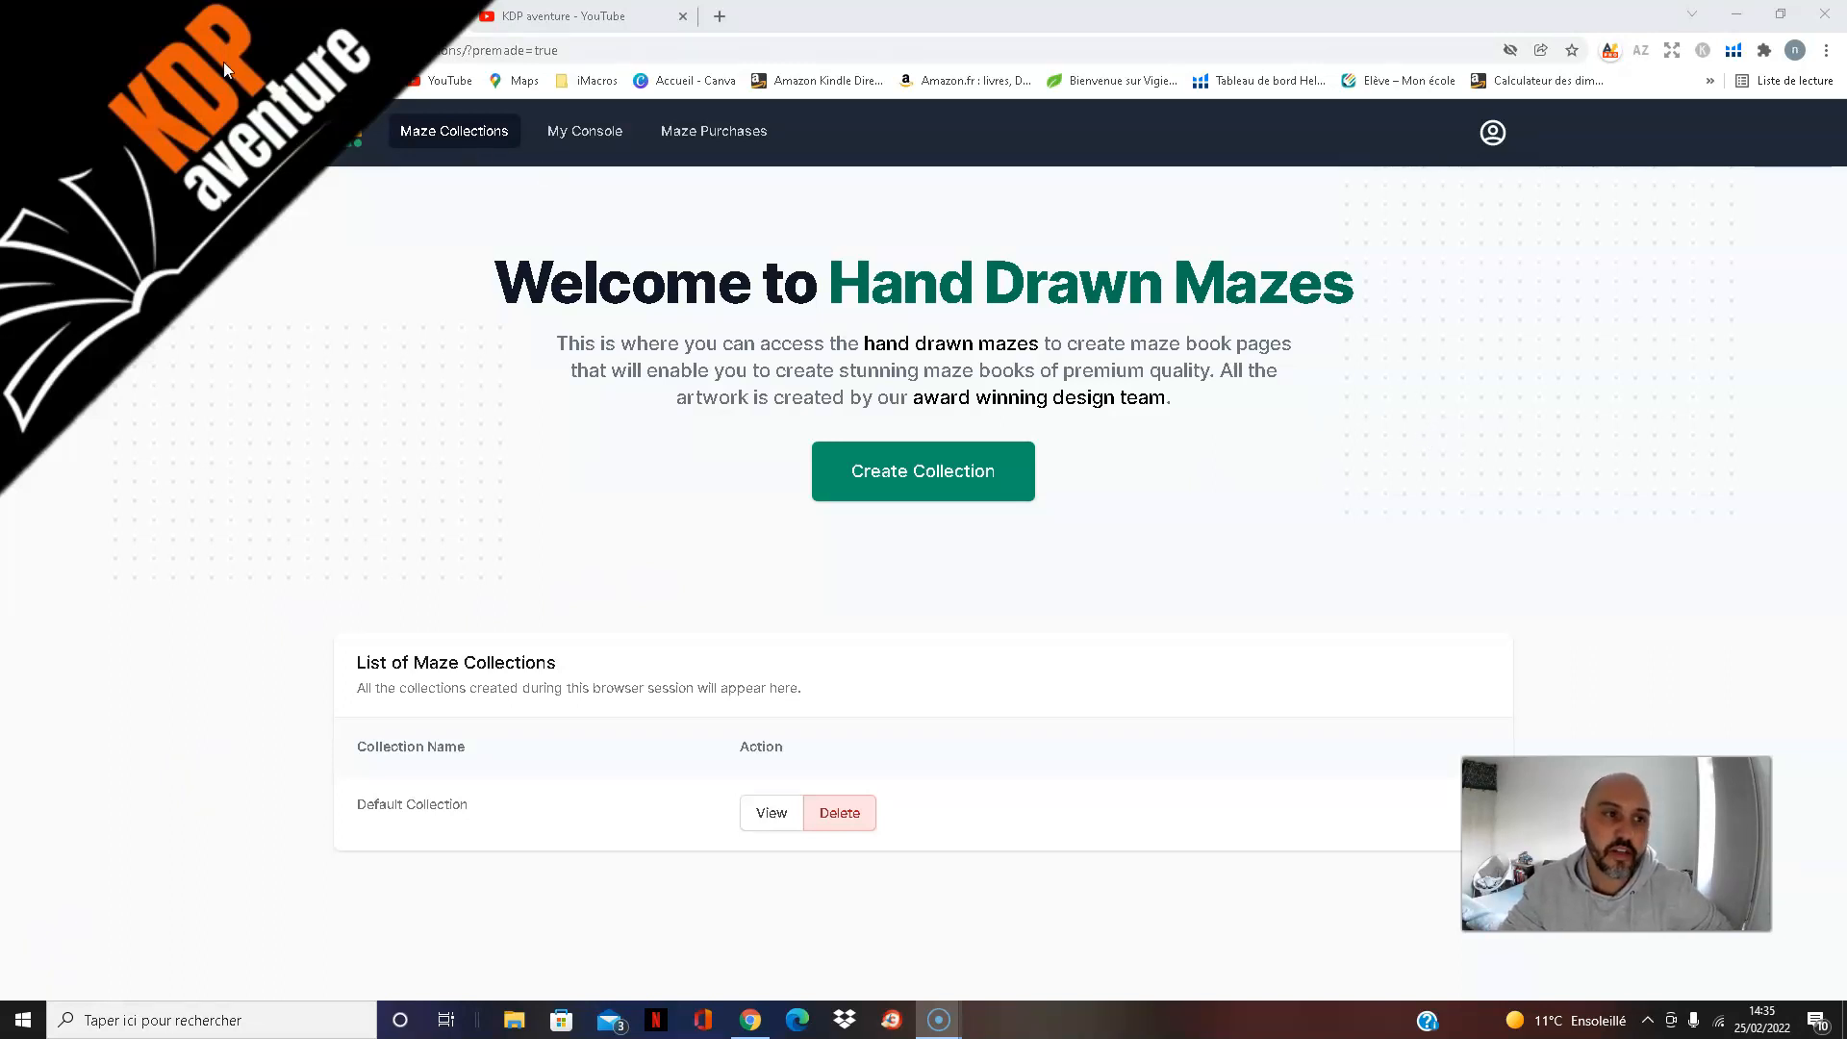
{"action": "left_click", "coordinate": [198, 52]}
{"action": "left_click_drag", "start_coordinate": [462, 50], "coordinate": [569, 54]}
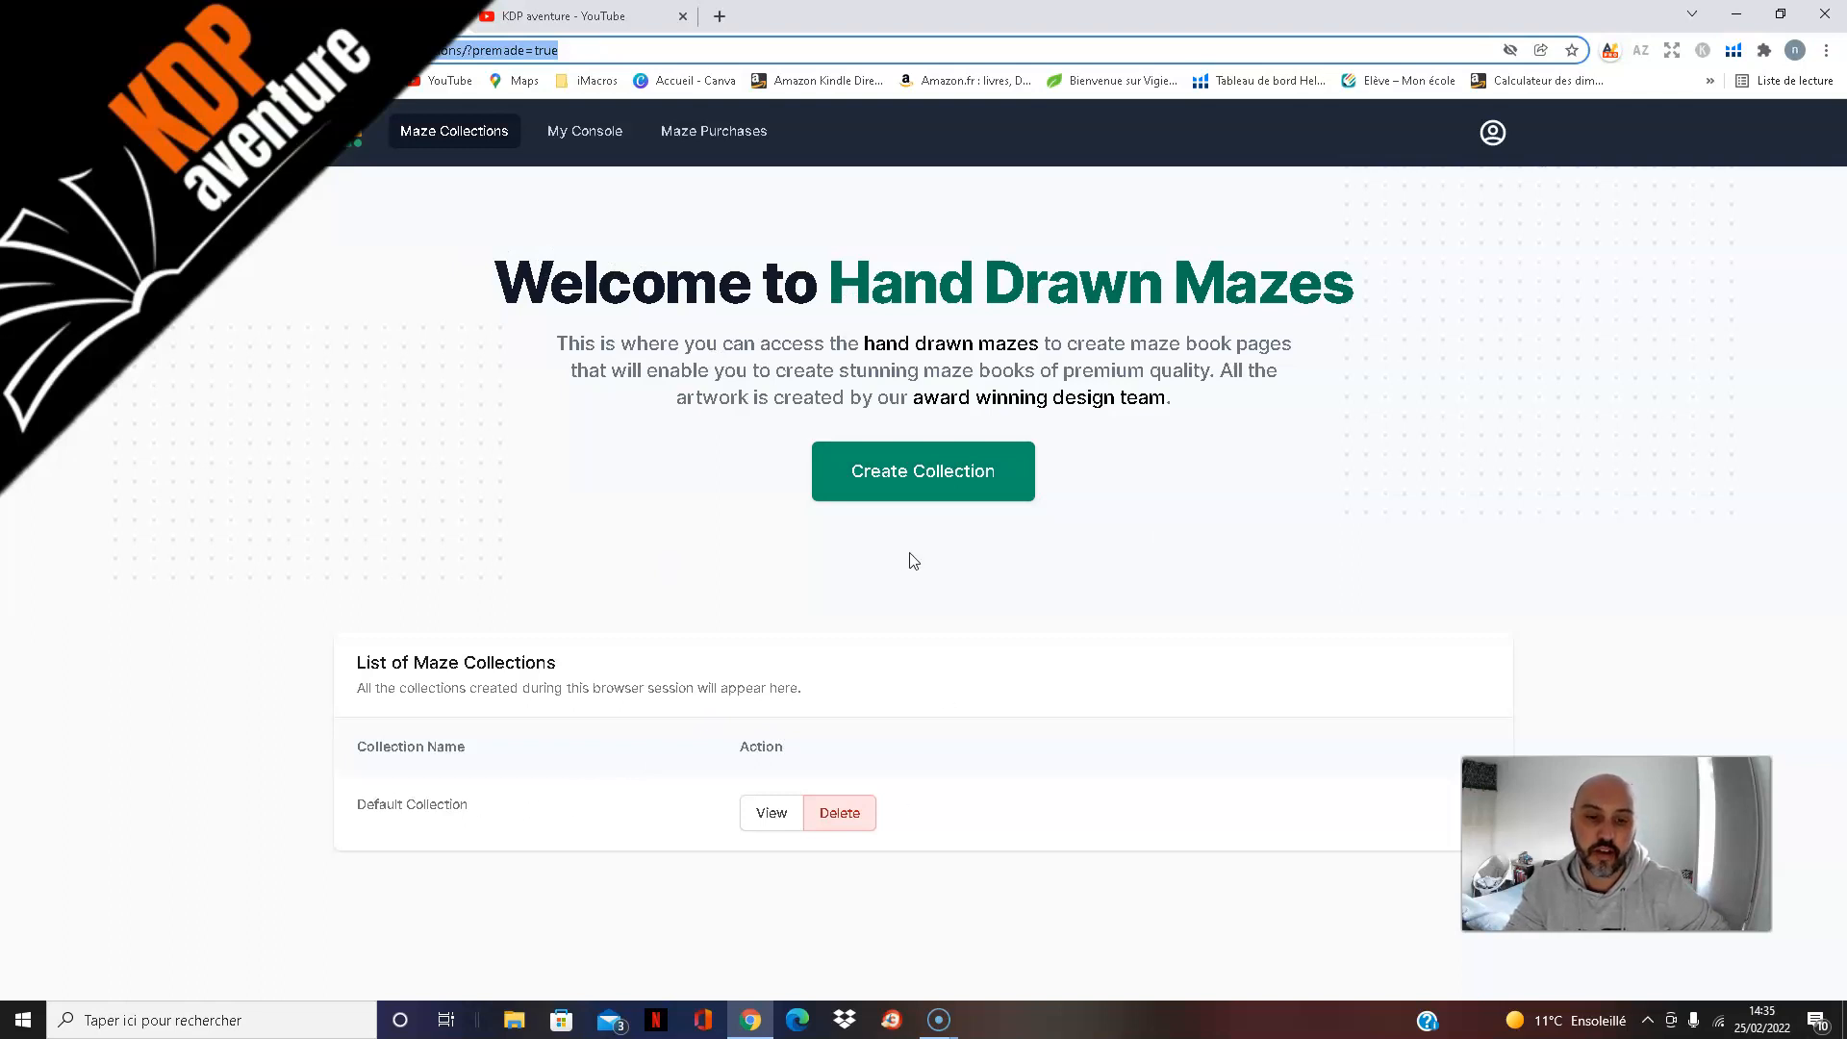
Step: Create a maze collection named "pirates" and open it for editing
{"action": "left_click", "coordinate": [941, 493]}
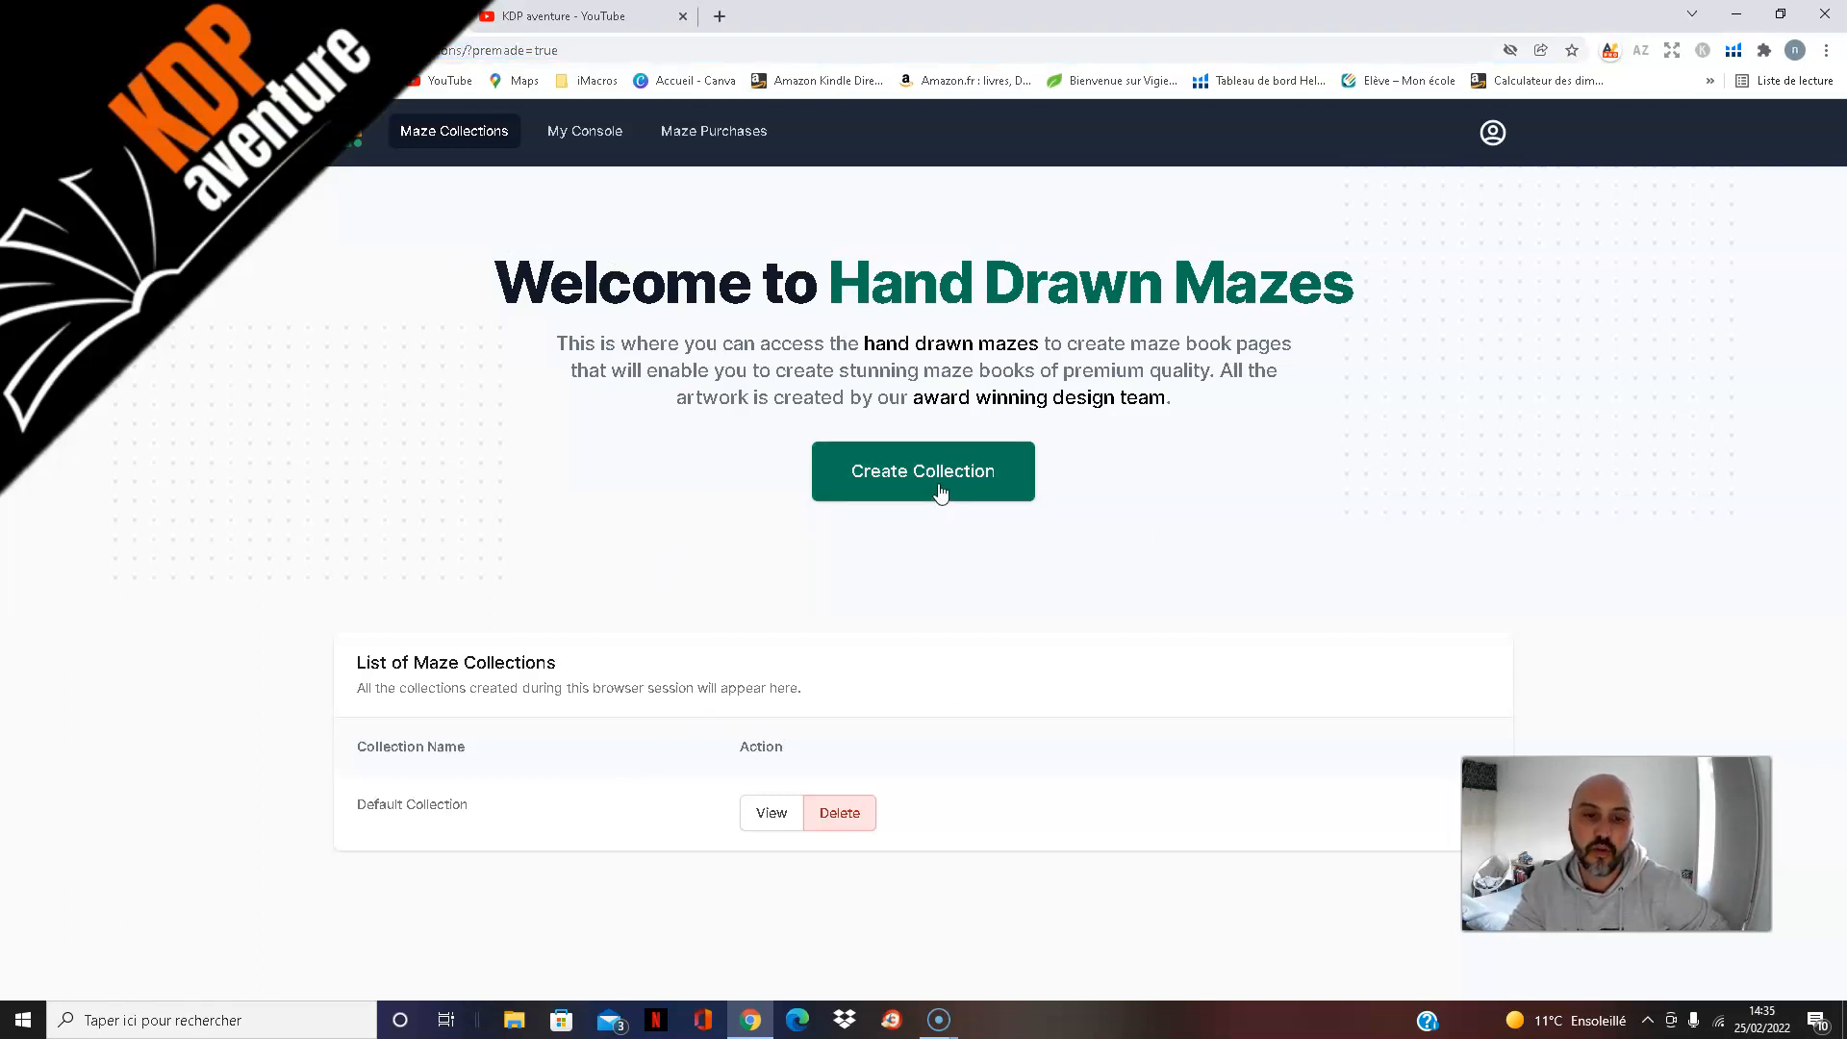
{"action": "left_click", "coordinate": [941, 492]}
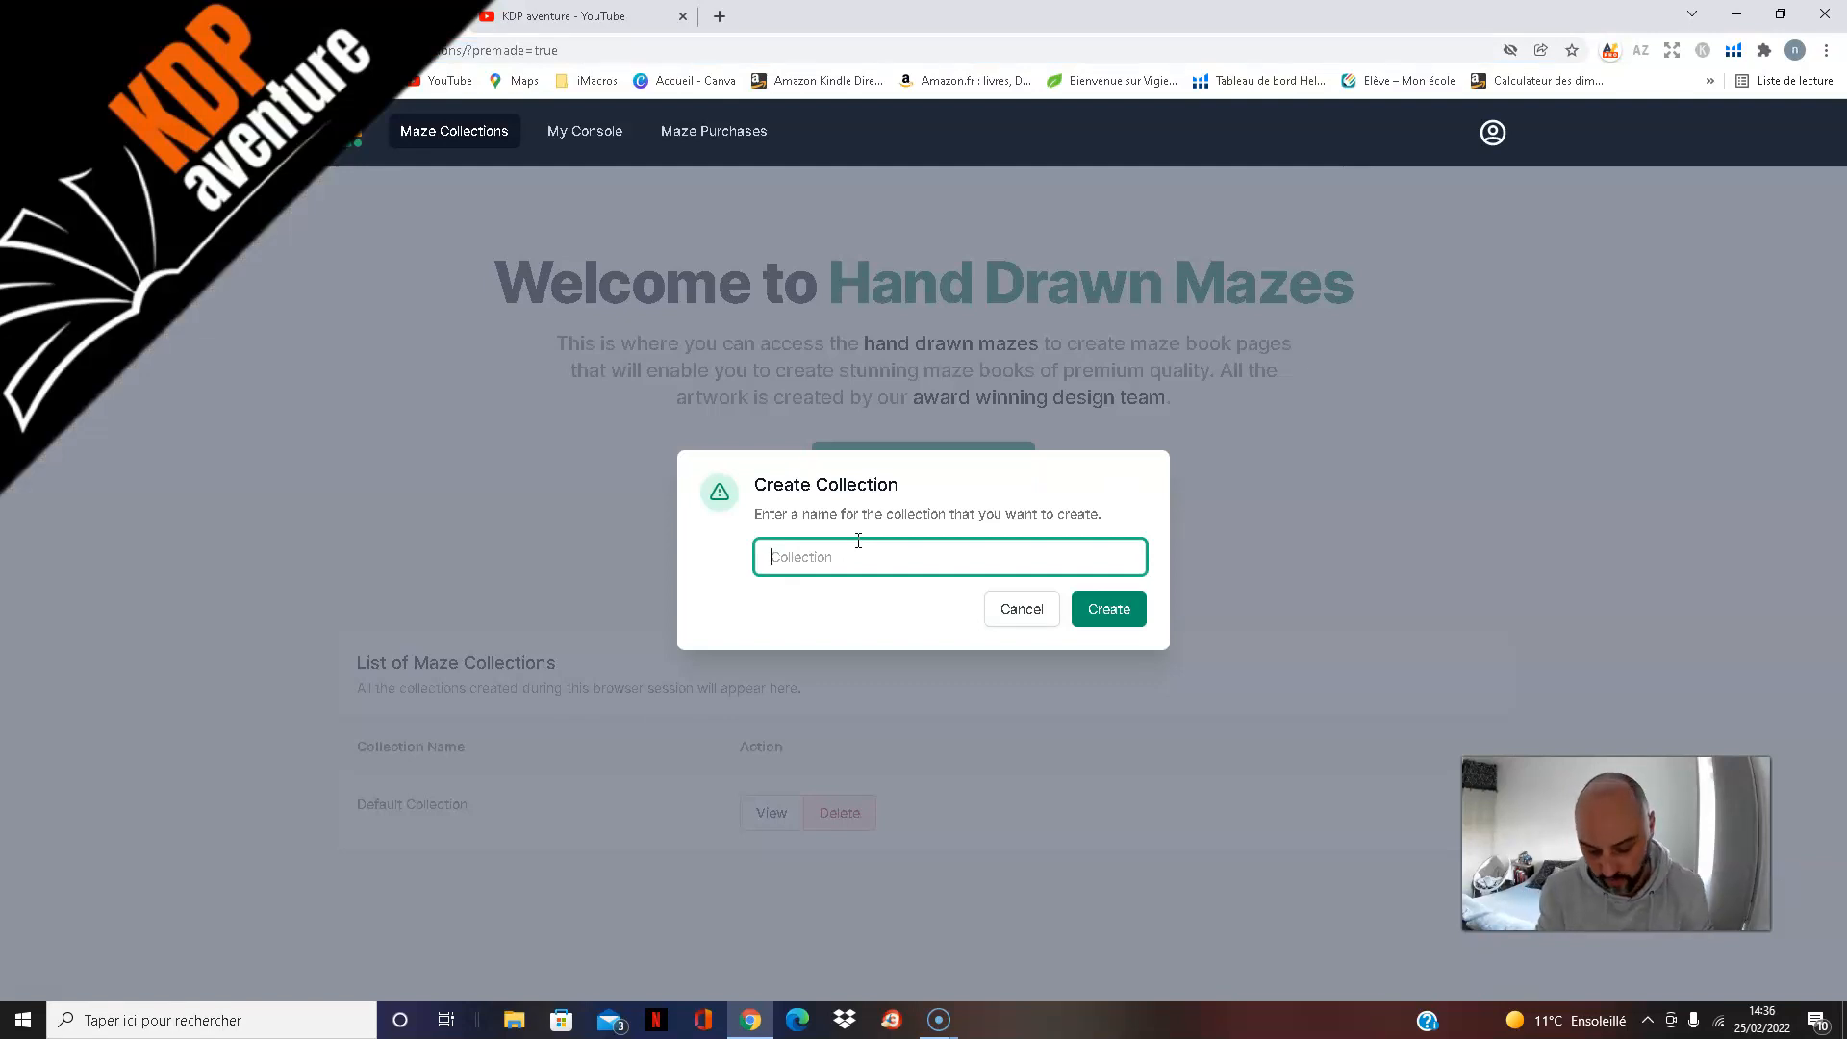
{"action": "type", "text": "pirate"}
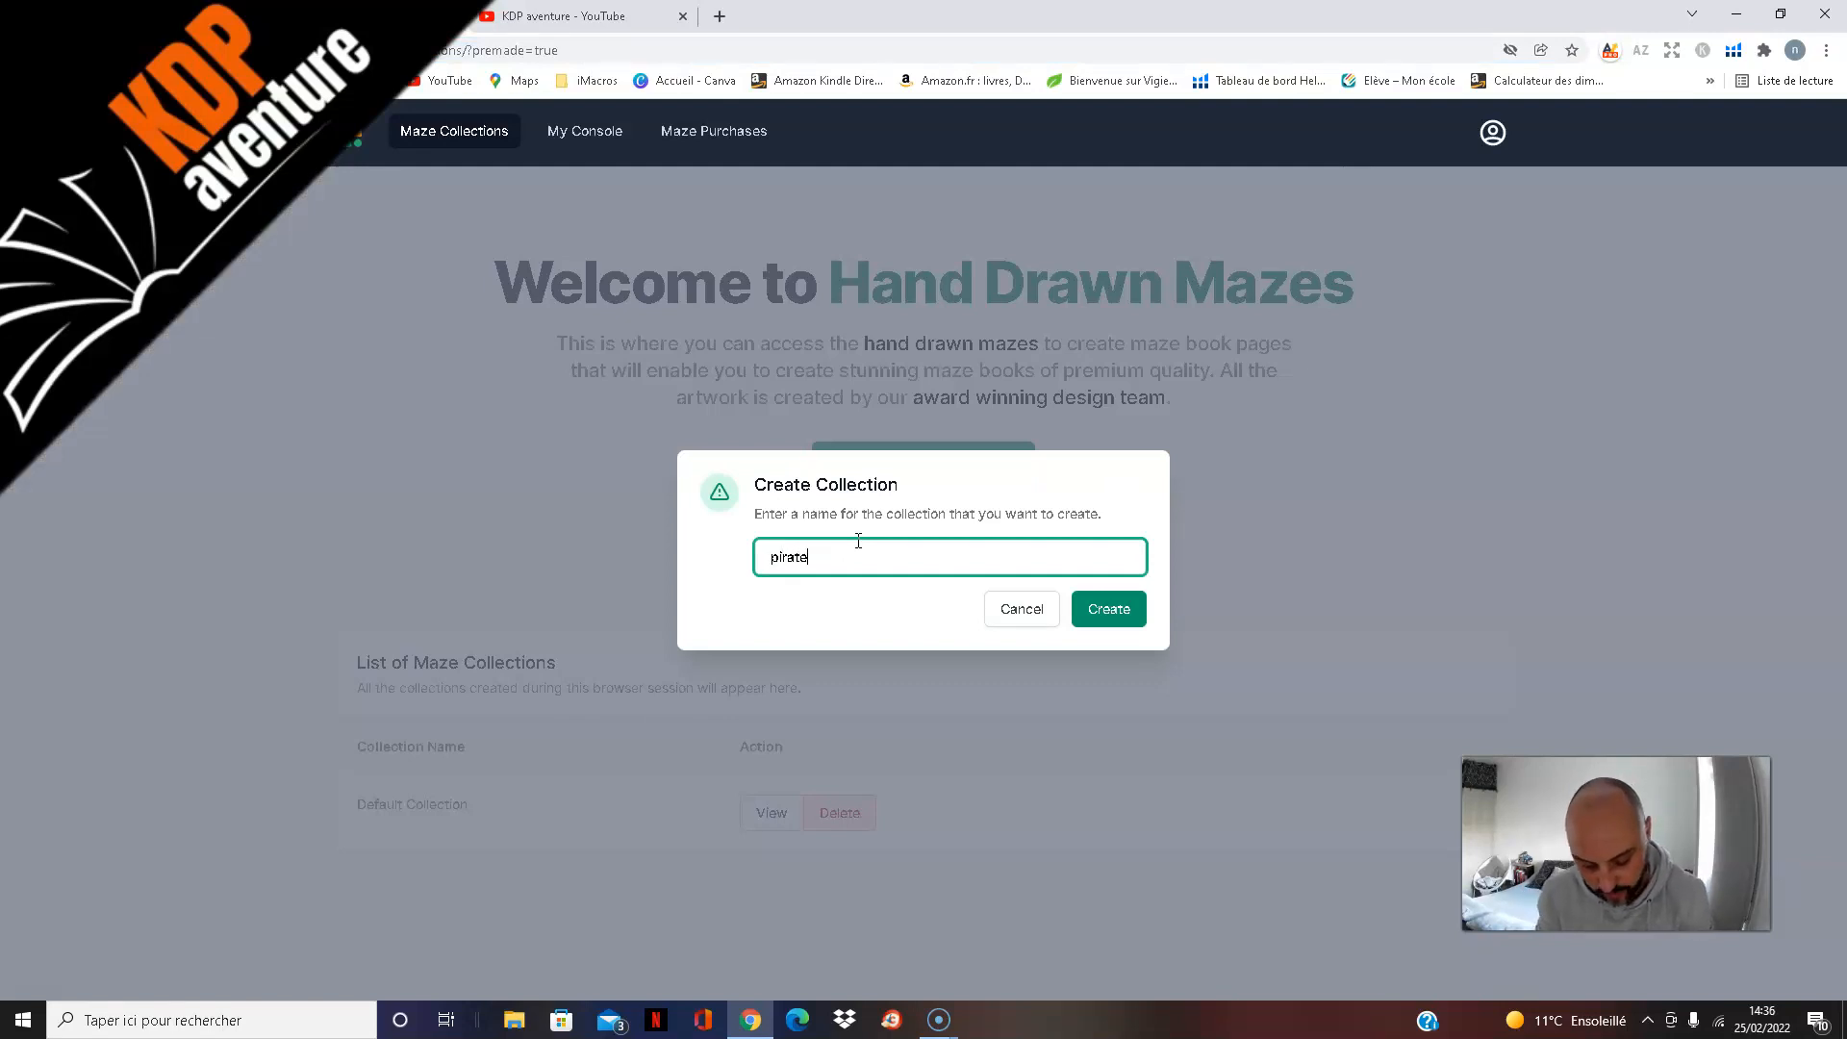
{"action": "type", "text": "s"}
{"action": "left_click", "coordinate": [1109, 609]}
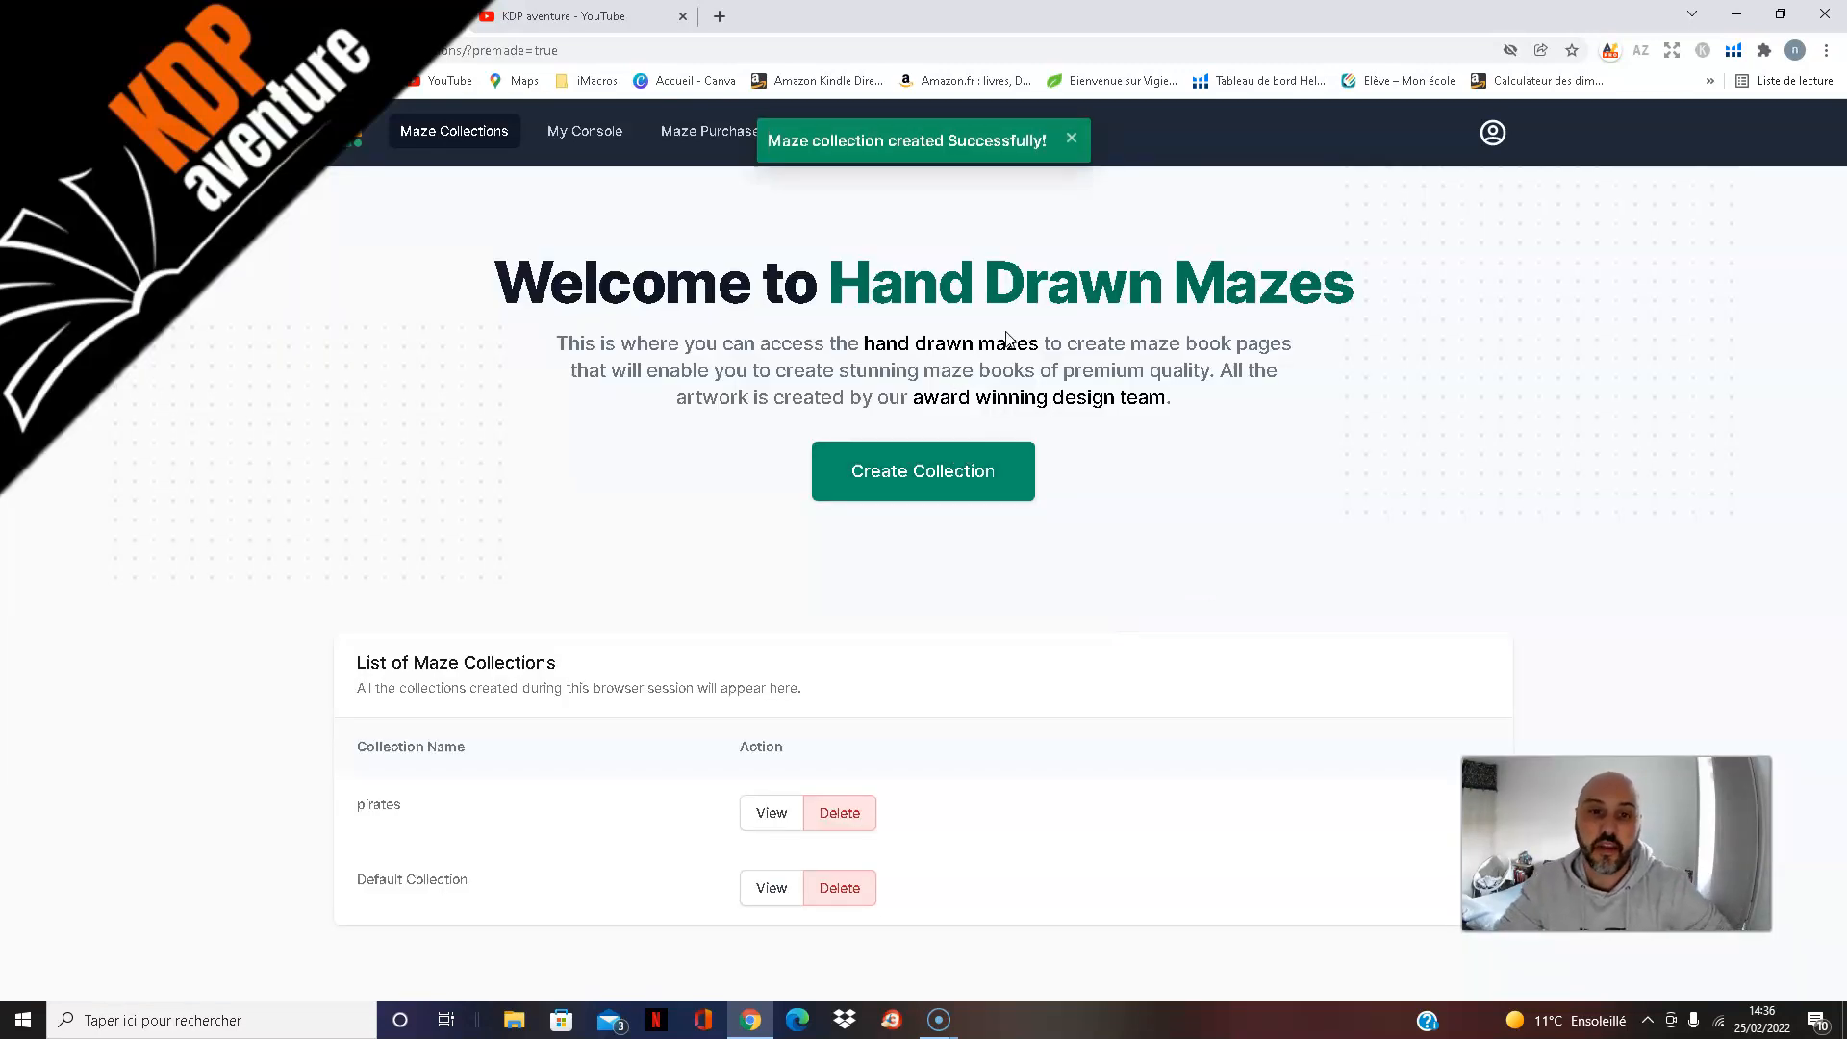
{"action": "left_click", "coordinate": [780, 822]}
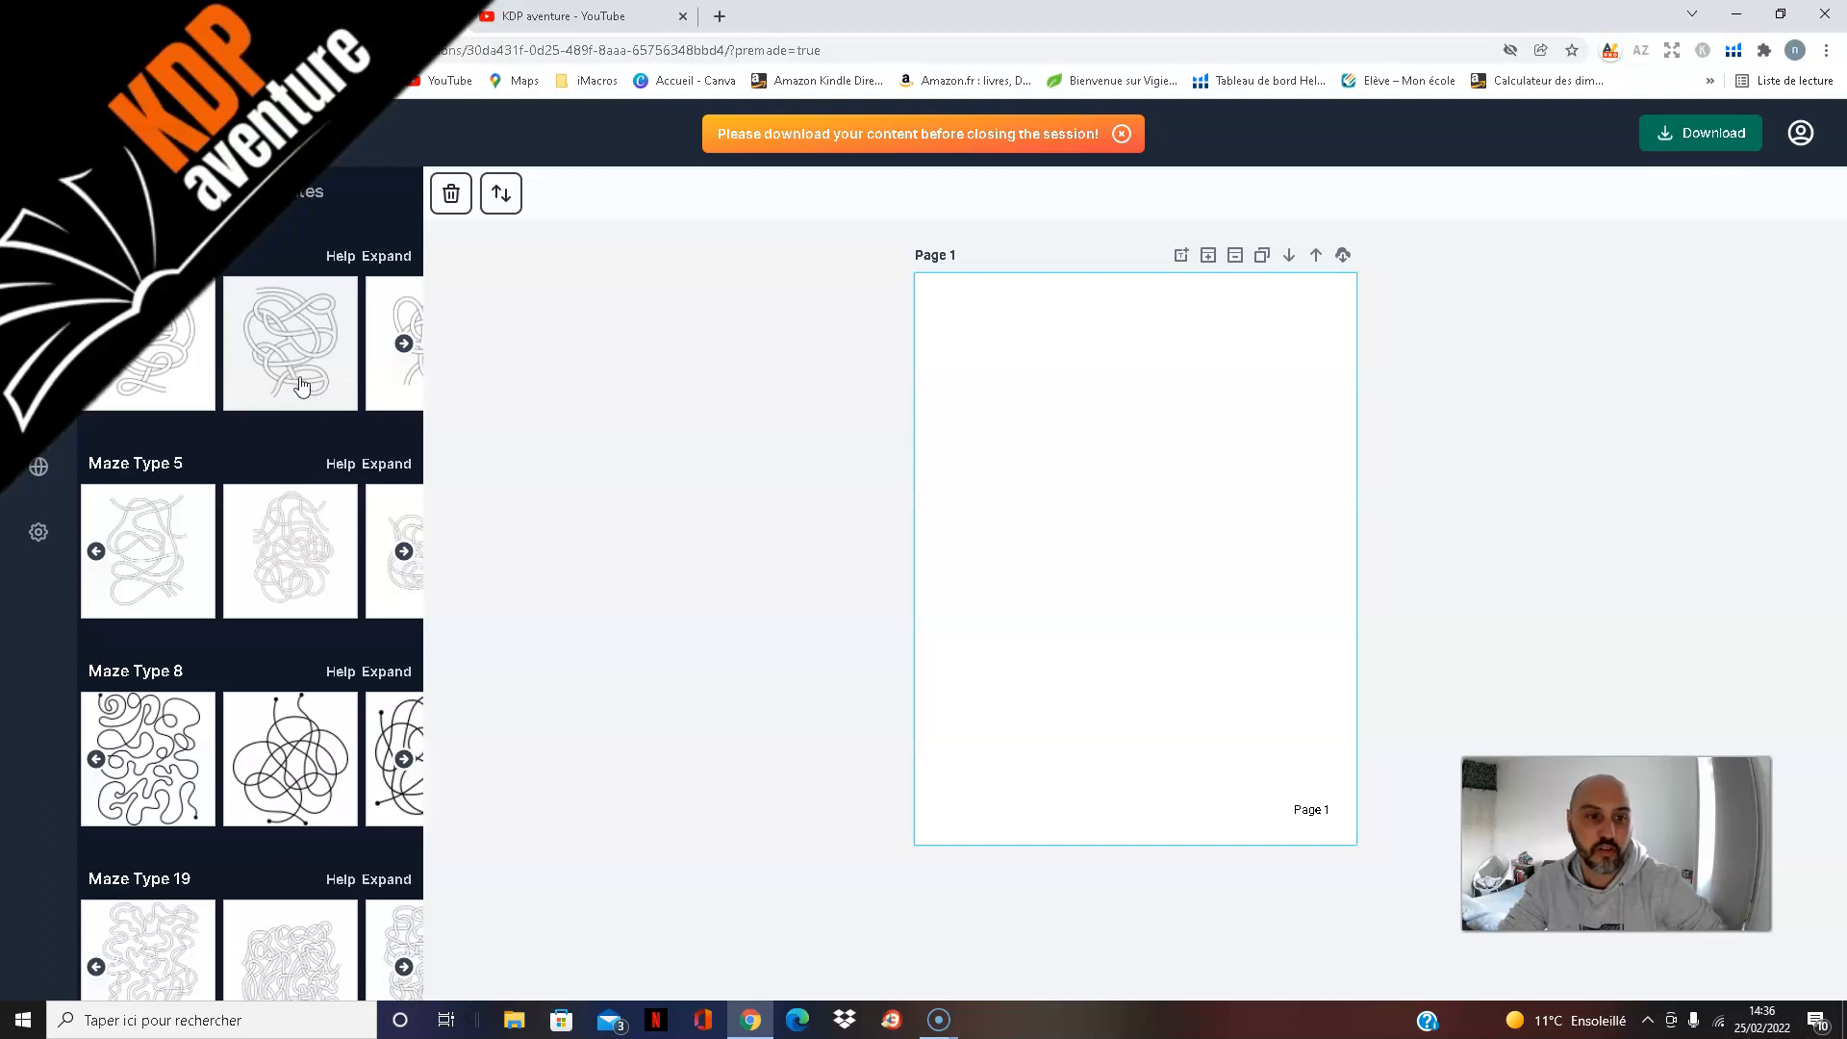
Step: Browse the available maze types and add a design from the first type's selection to page 1
{"action": "scroll", "coordinate": [301, 373], "scroll_direction": "down", "scroll_amount": 4}
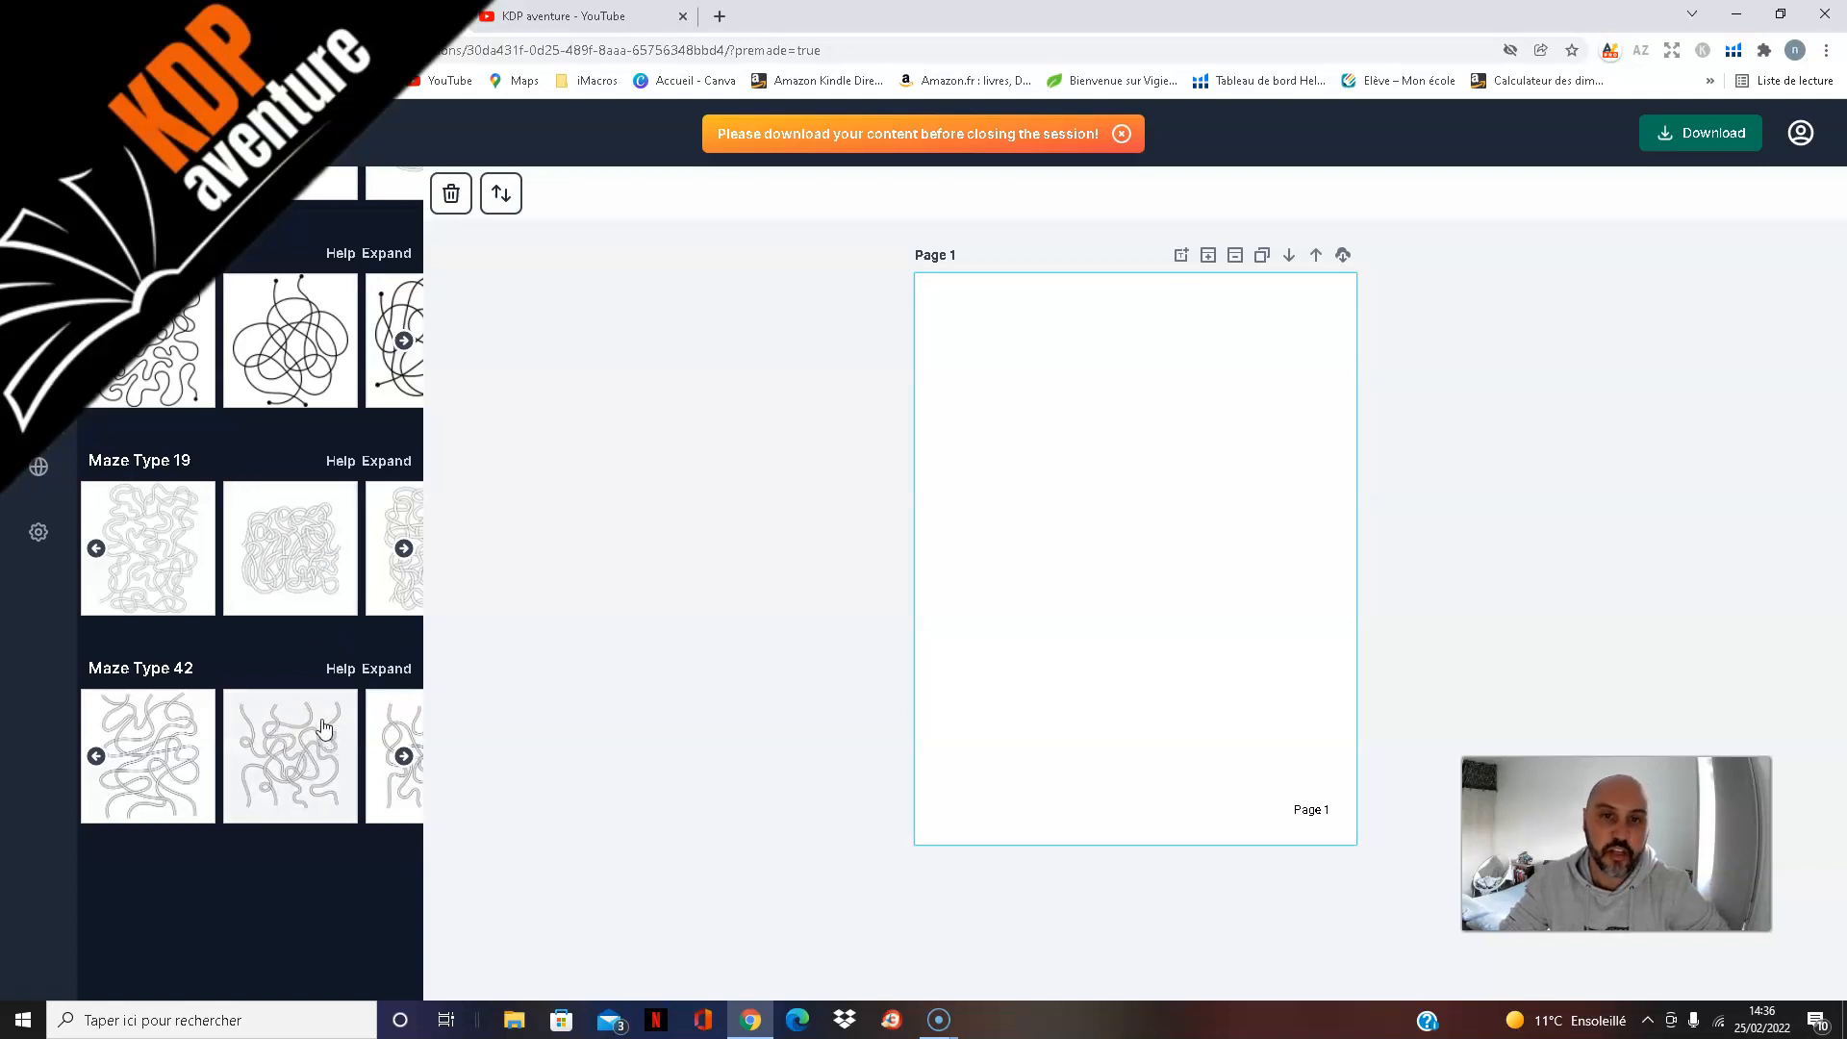
{"action": "scroll", "coordinate": [318, 733], "scroll_direction": "up", "scroll_amount": 4}
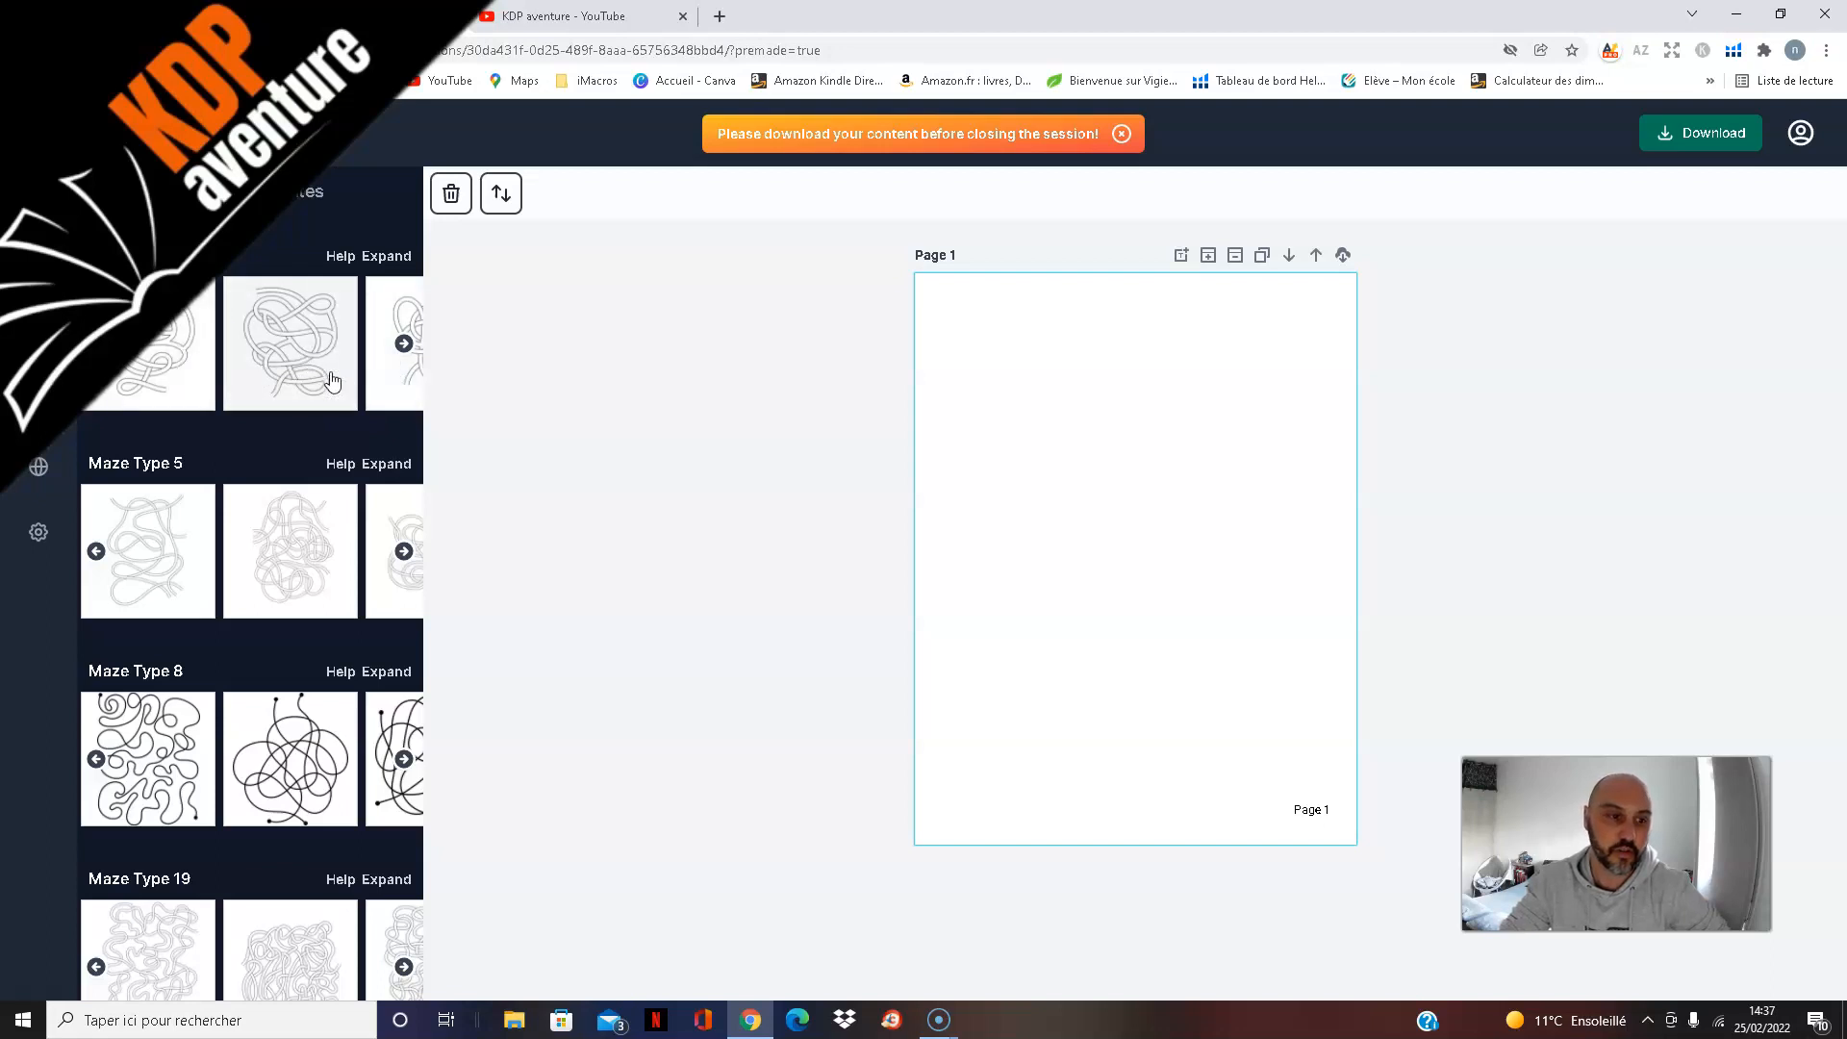
{"action": "scroll", "coordinate": [330, 380], "scroll_direction": "down", "scroll_amount": 1}
{"action": "scroll", "coordinate": [330, 380], "scroll_direction": "down", "scroll_amount": 3}
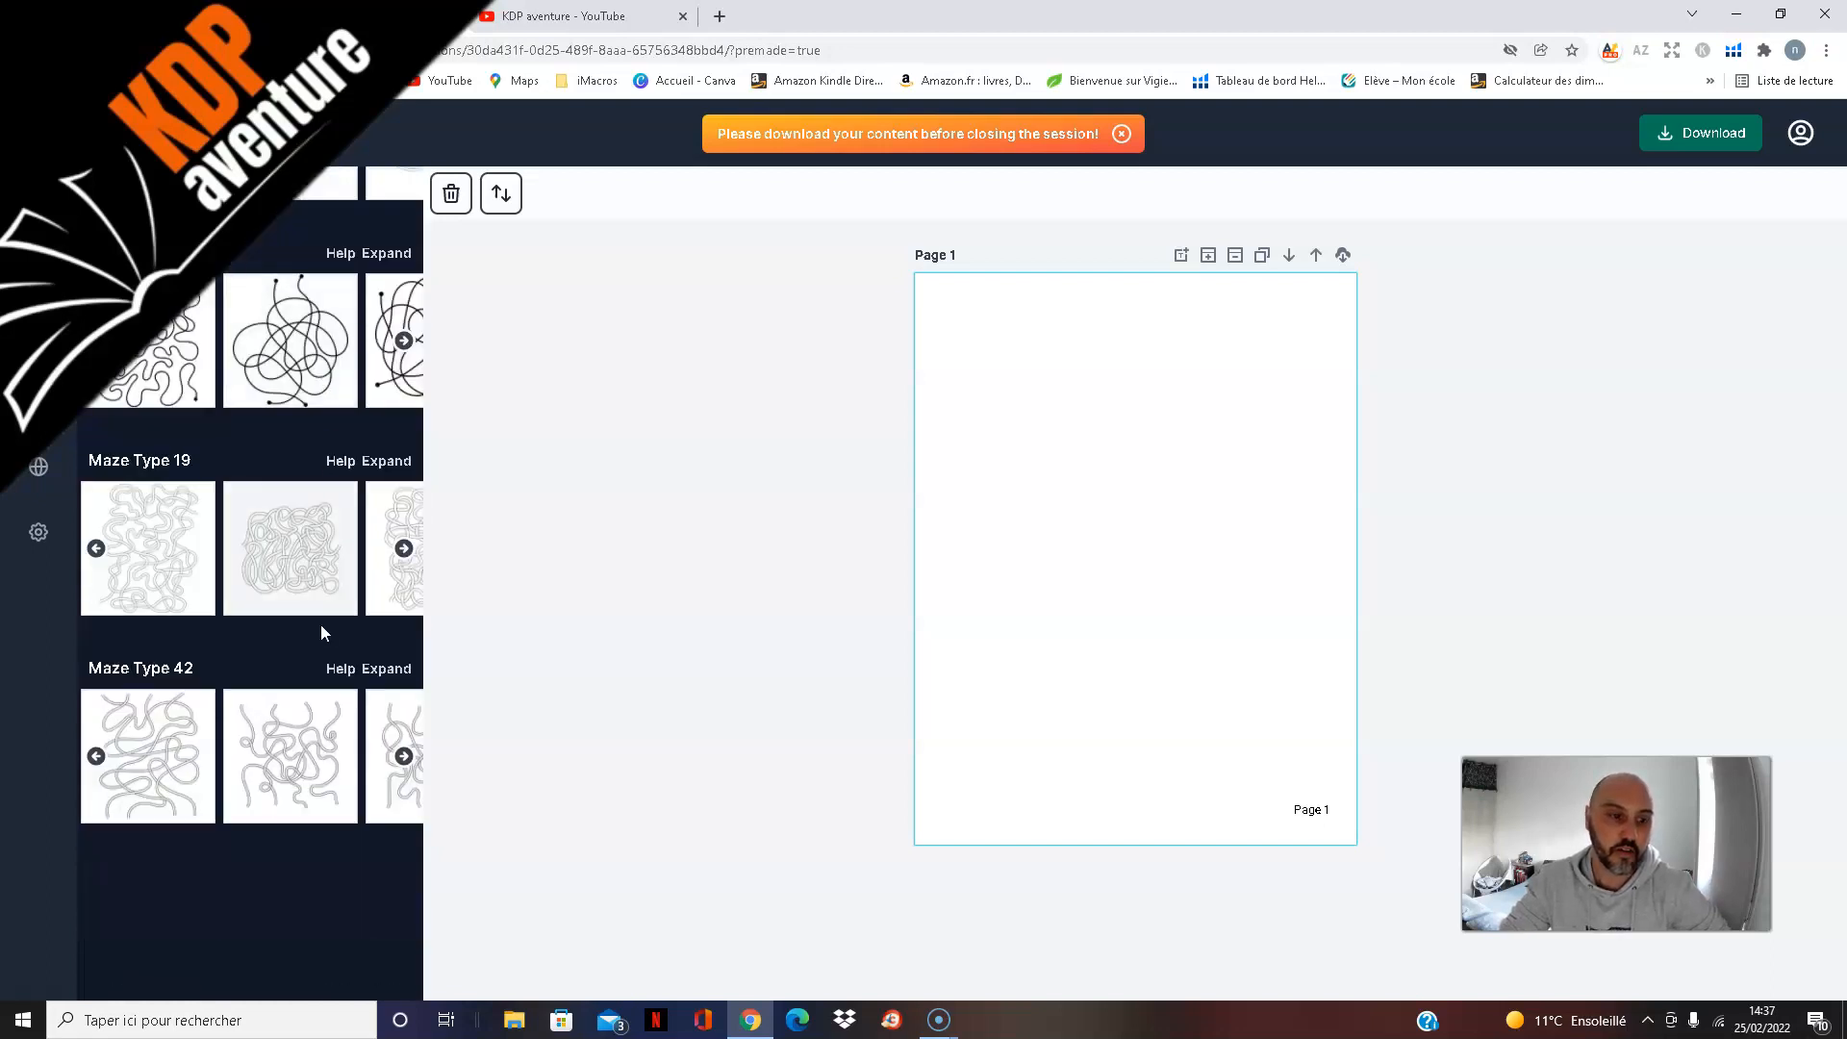
{"action": "scroll", "coordinate": [324, 775], "scroll_direction": "up", "scroll_amount": 4}
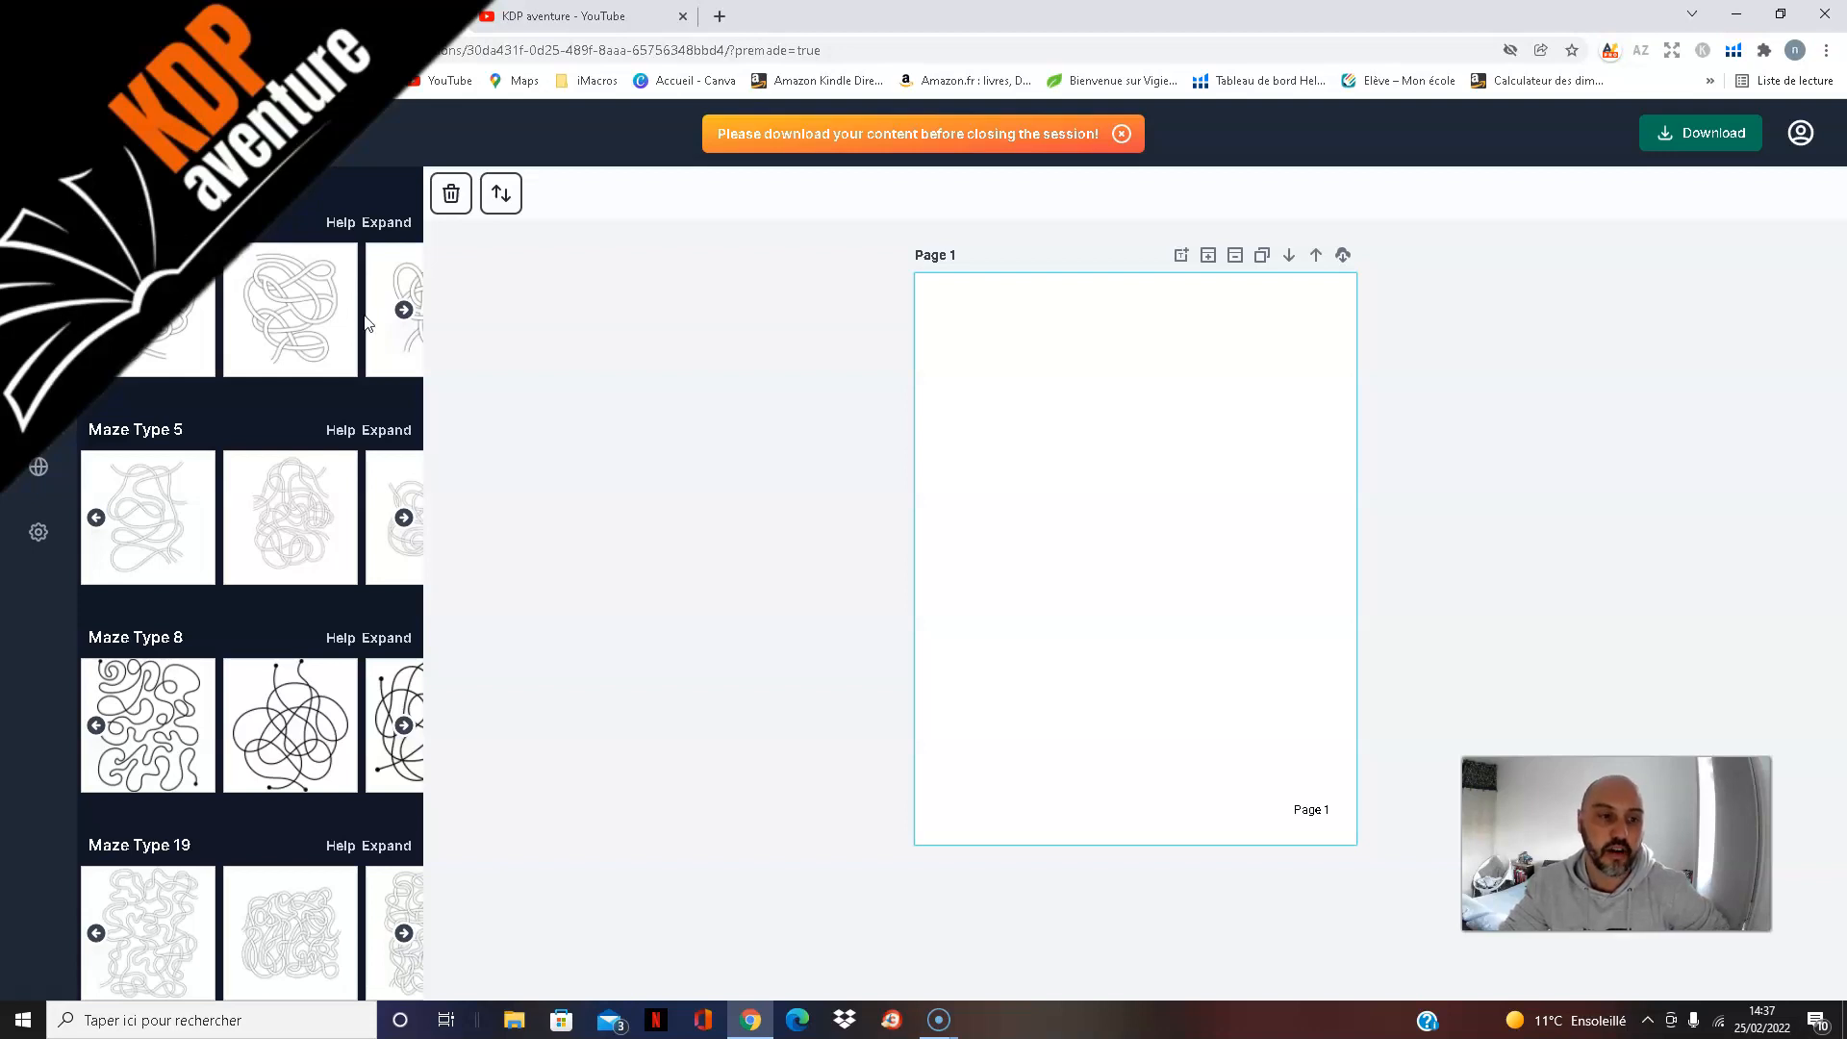
{"action": "left_click", "coordinate": [404, 311]}
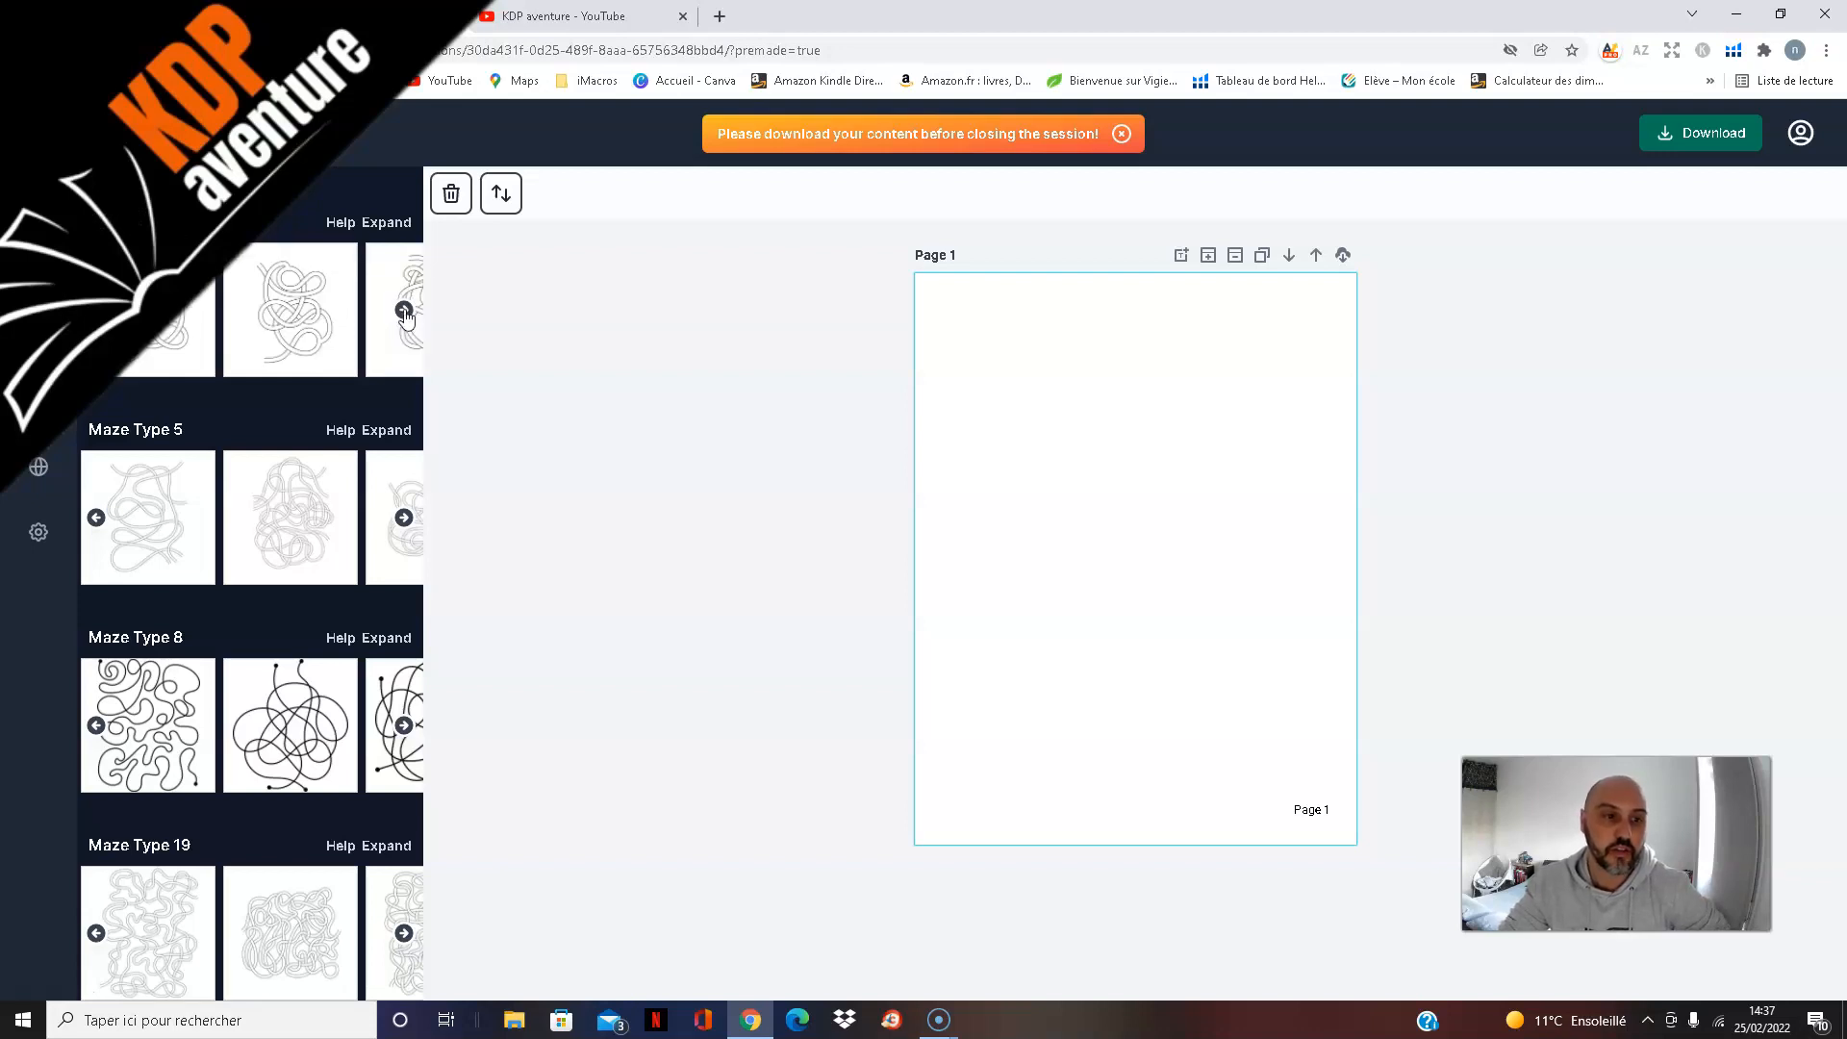
{"action": "left_click", "coordinate": [404, 311]}
{"action": "left_click", "coordinate": [404, 311]}
{"action": "left_click", "coordinate": [405, 311]}
{"action": "left_click", "coordinate": [404, 311]}
{"action": "left_click", "coordinate": [404, 310]}
{"action": "left_click", "coordinate": [404, 311]}
{"action": "left_click", "coordinate": [404, 311]}
{"action": "left_click", "coordinate": [404, 310]}
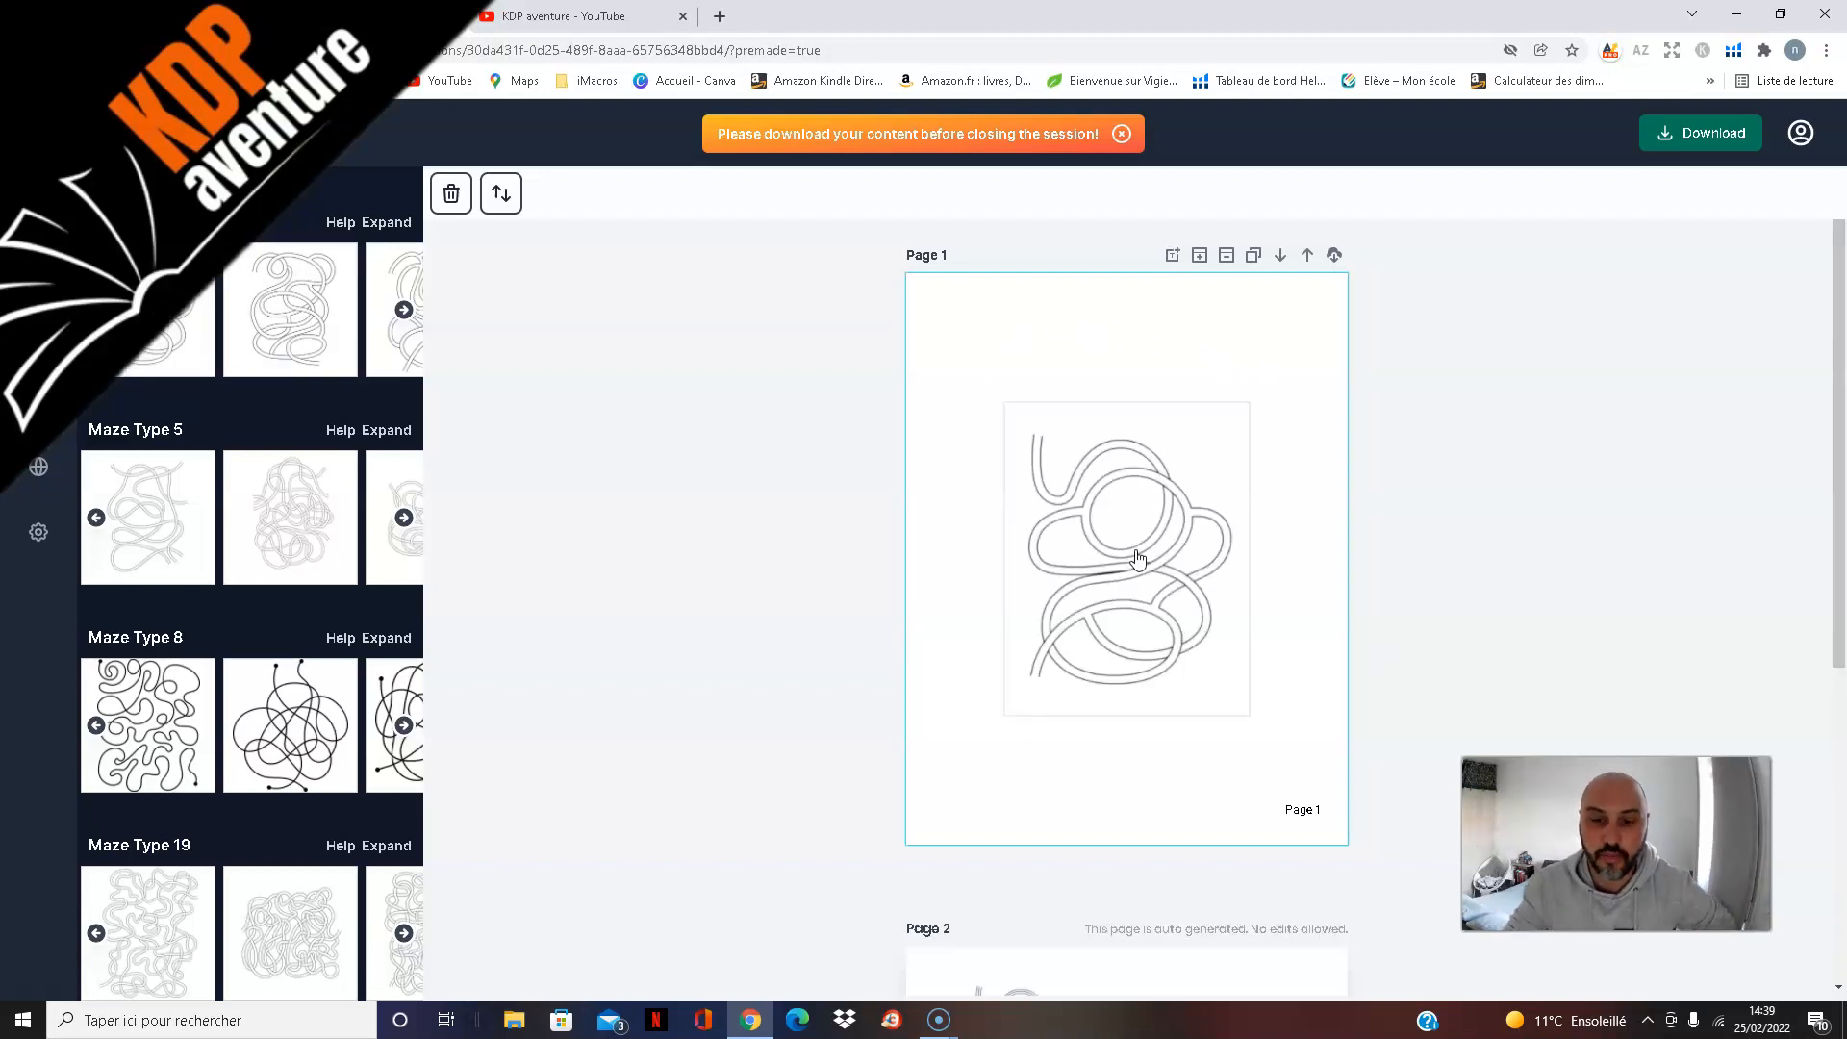
Step: Enlarge the maze on page 1 to nearly fill the page above its page number and centre it
{"action": "left_click", "coordinate": [1138, 558]}
{"action": "left_click_drag", "start_coordinate": [1251, 400], "coordinate": [1314, 313]}
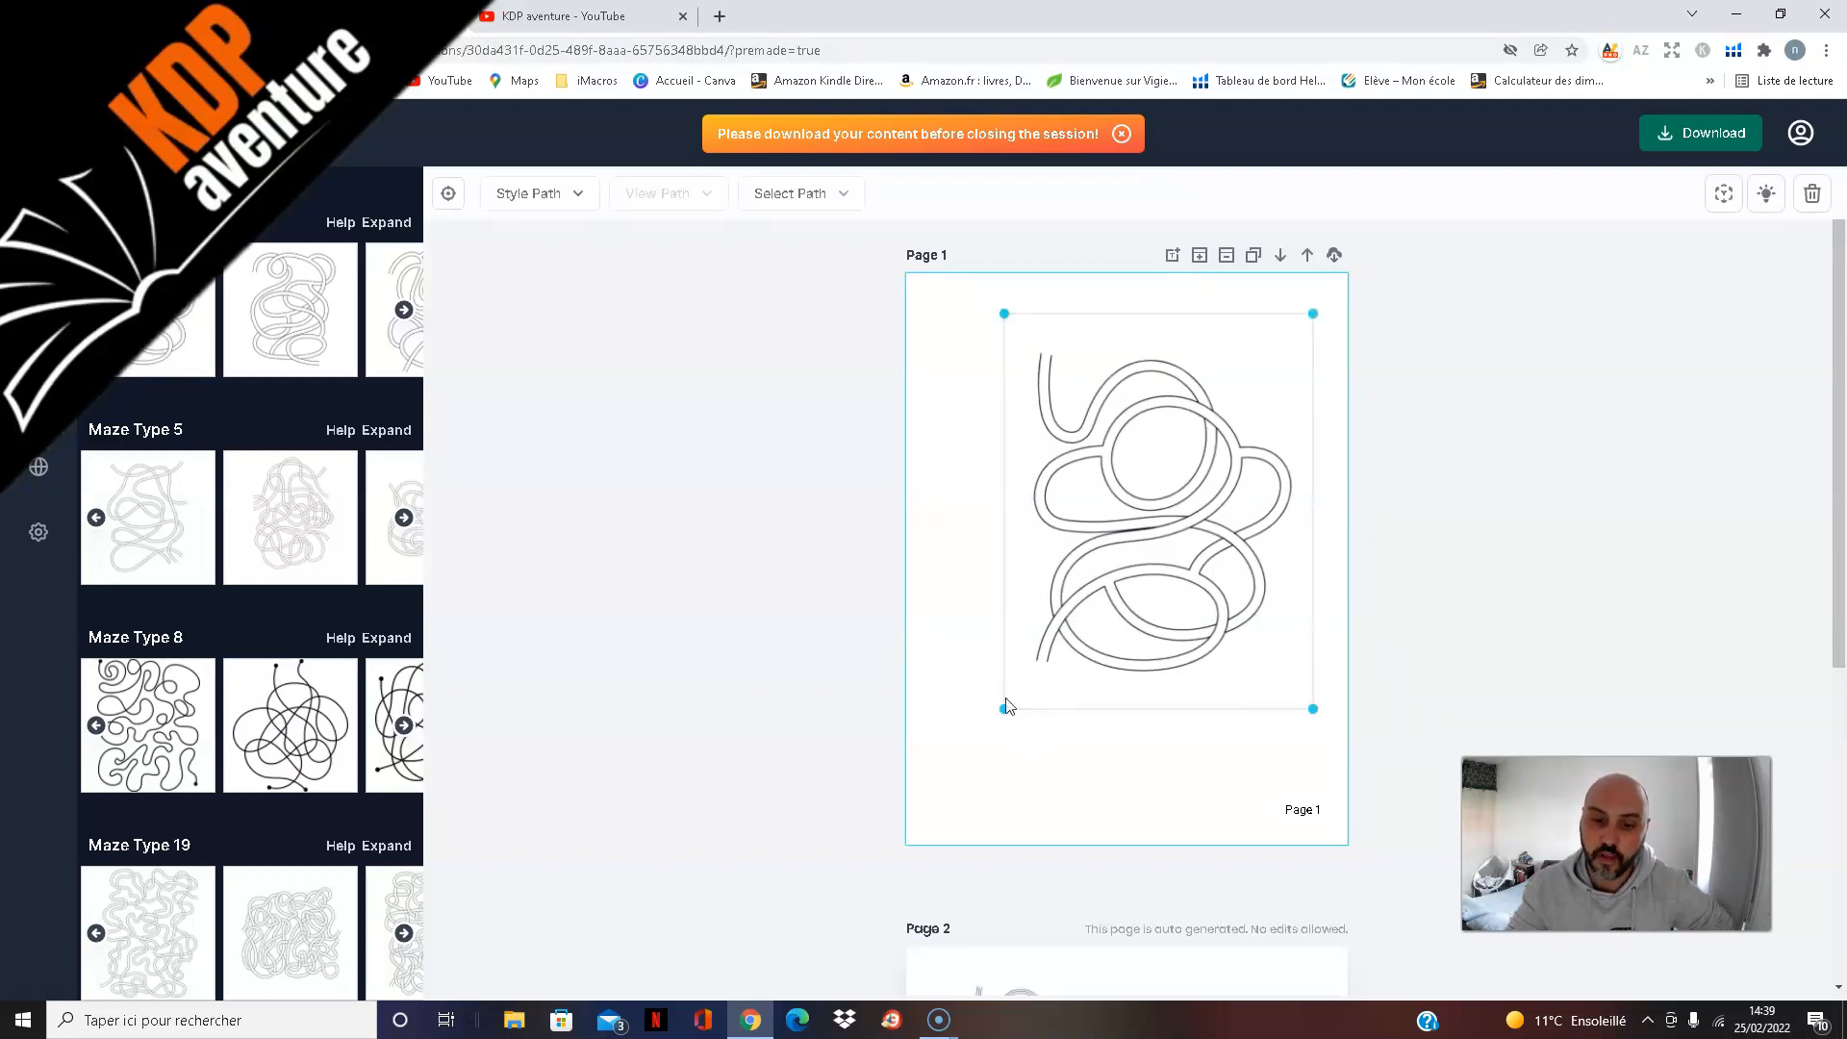
{"action": "left_click_drag", "start_coordinate": [1003, 709], "coordinate": [944, 796]}
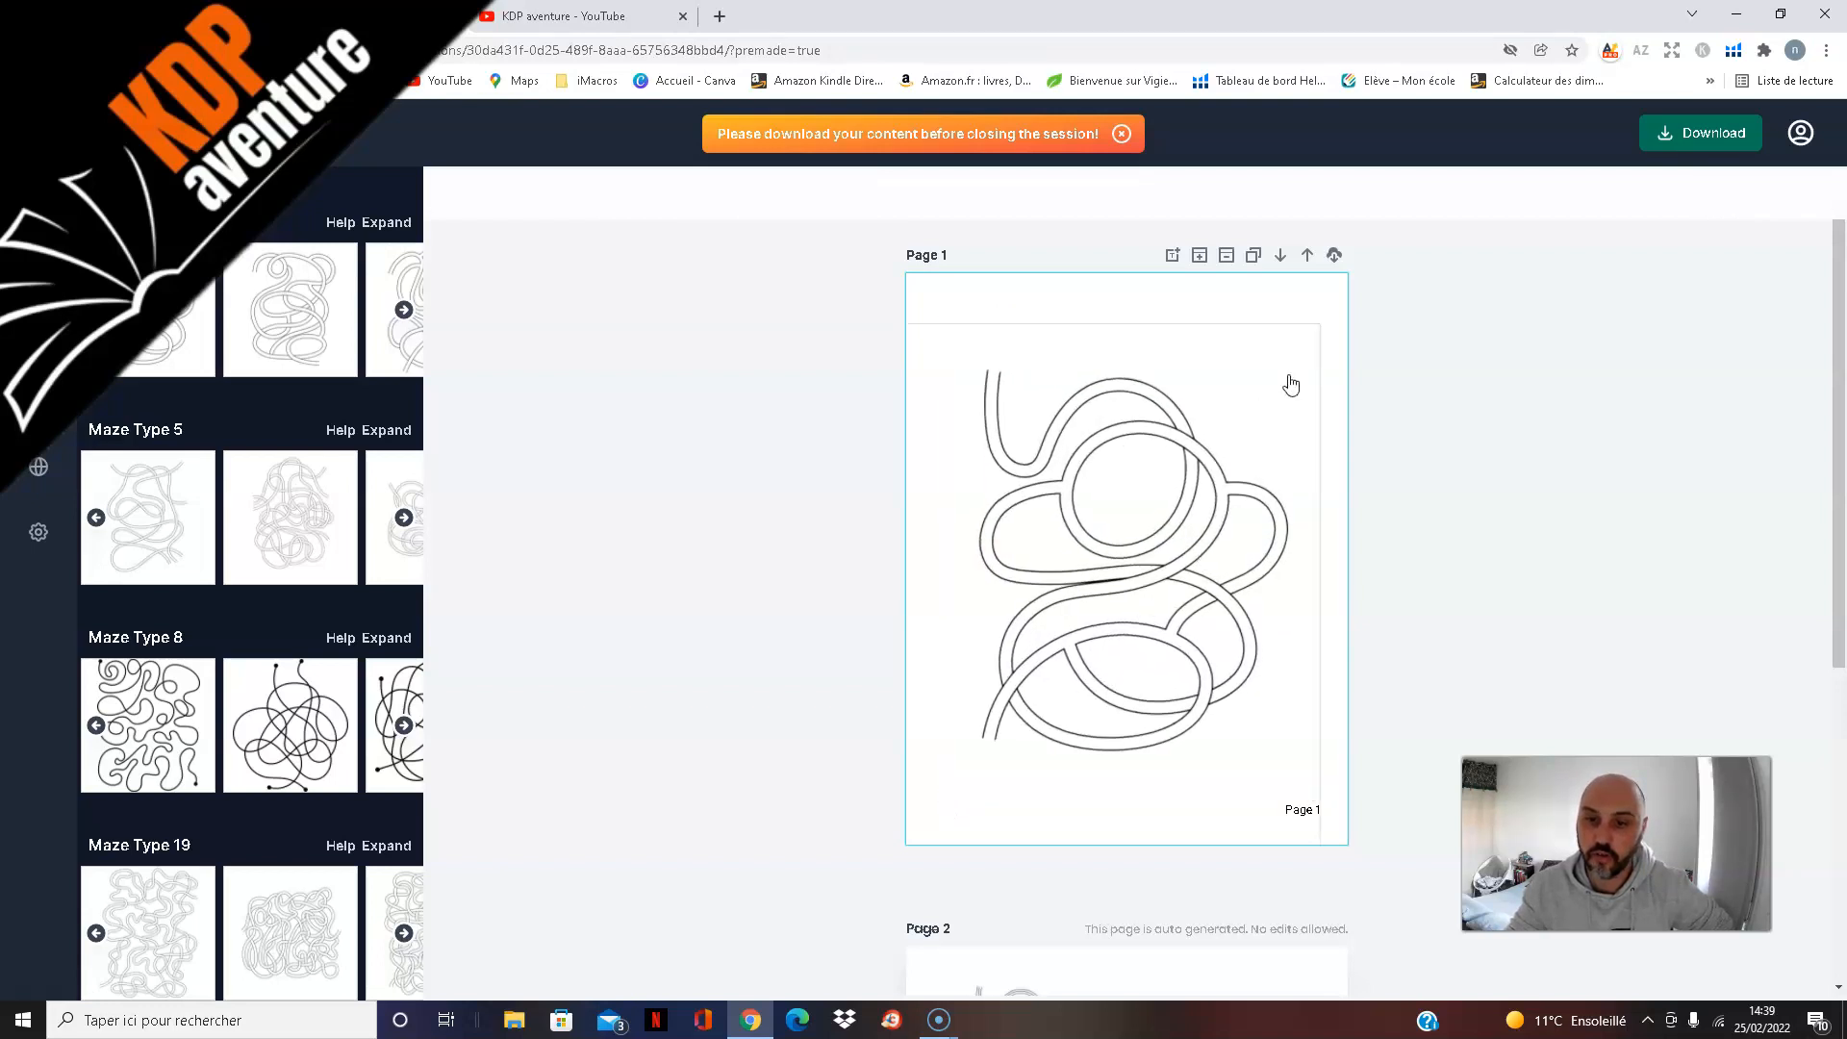
{"action": "mouse_move", "coordinate": [1169, 546]}
{"action": "left_mouse_down"}
{"action": "mouse_move", "coordinate": [1198, 526]}
{"action": "mouse_move", "coordinate": [1169, 538]}
{"action": "left_mouse_up"}
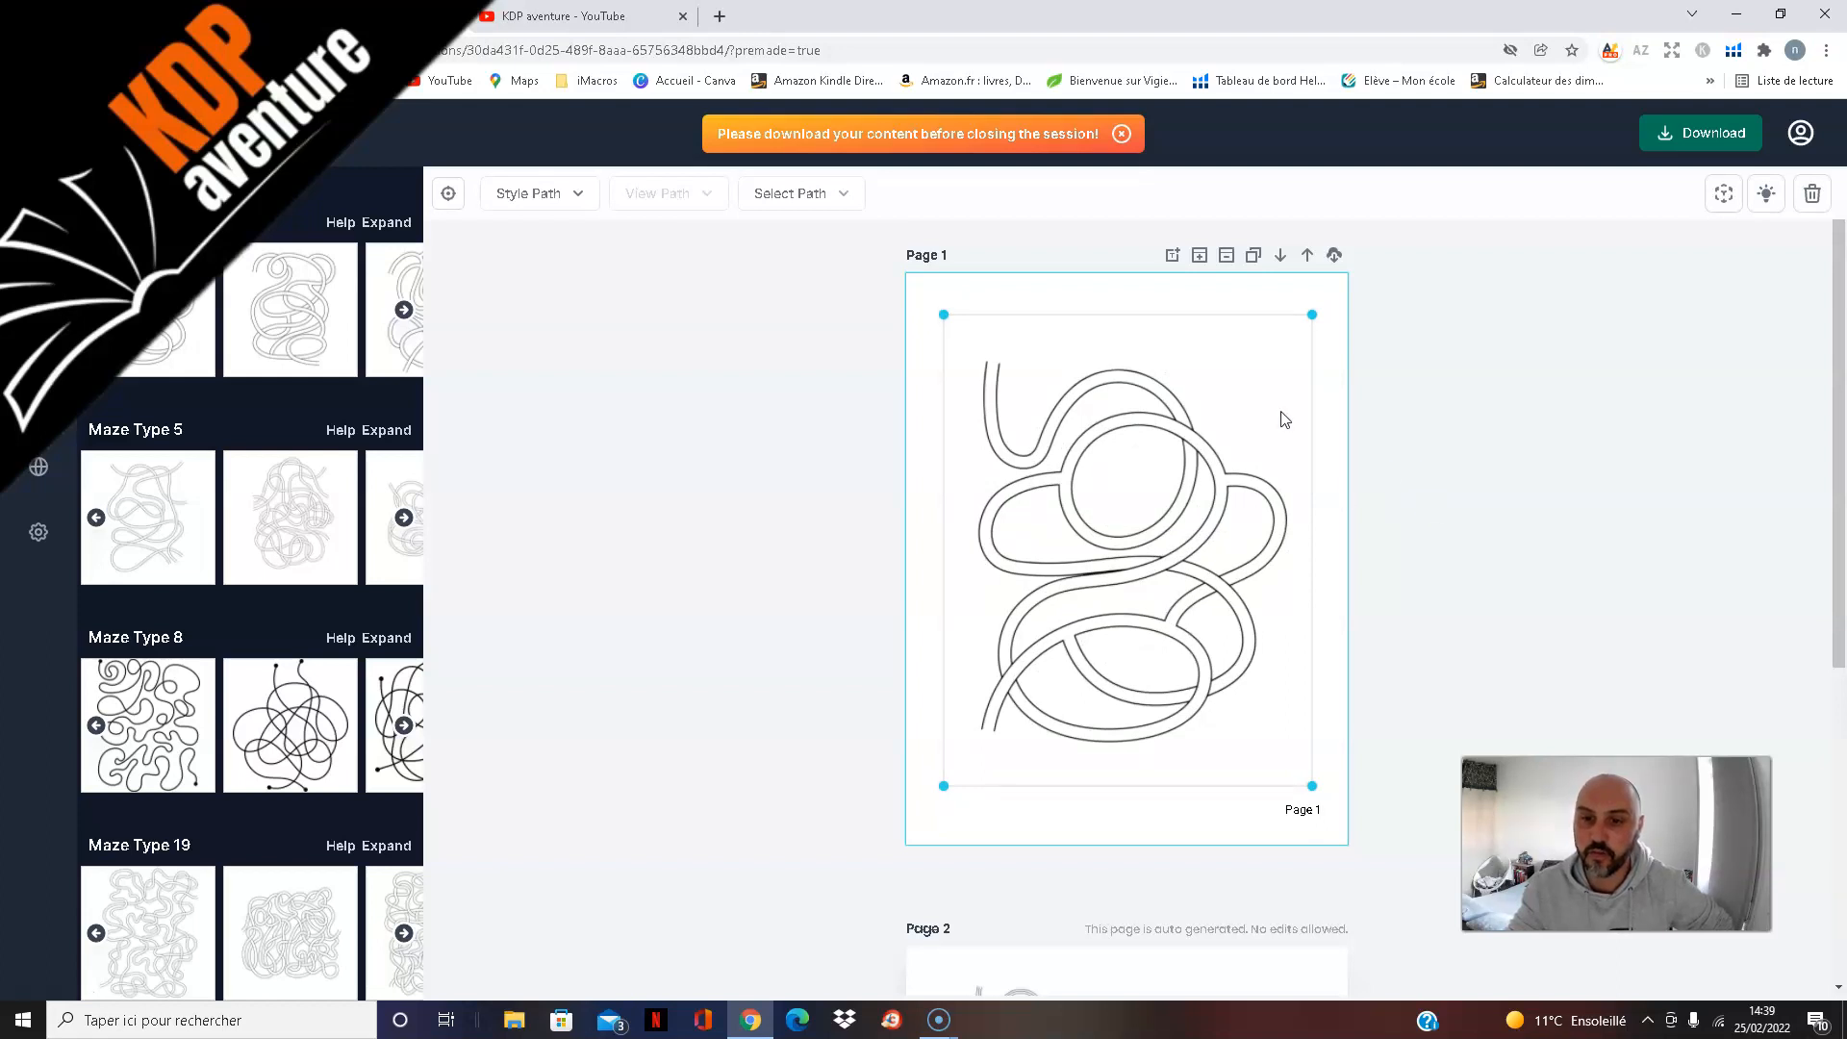
{"action": "left_click_drag", "start_coordinate": [1312, 314], "coordinate": [1112, 604]}
{"action": "left_click_drag", "start_coordinate": [1205, 435], "coordinate": [1316, 309]}
{"action": "left_click_drag", "start_coordinate": [1162, 537], "coordinate": [1172, 597]}
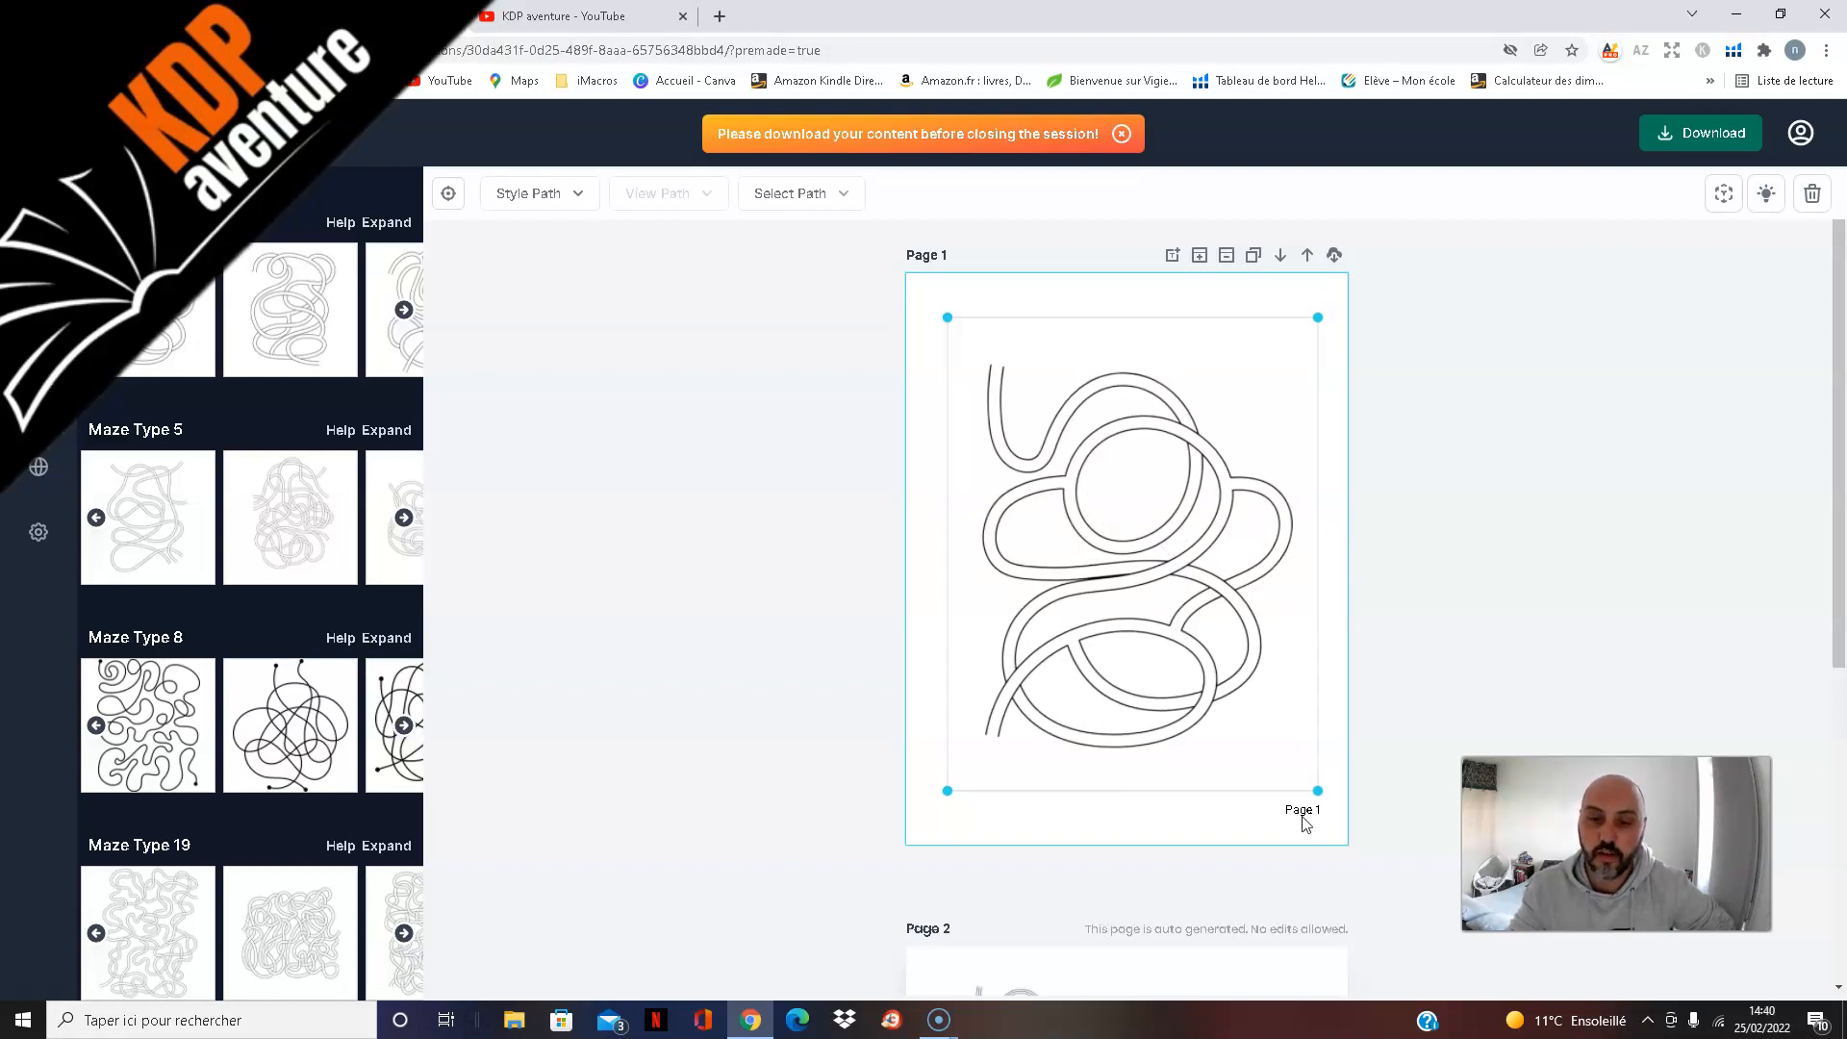
Step: Insert a blank page after page 1 and add a different maze of the first type to it
{"action": "scroll", "coordinate": [1523, 563], "scroll_direction": "down", "scroll_amount": 4}
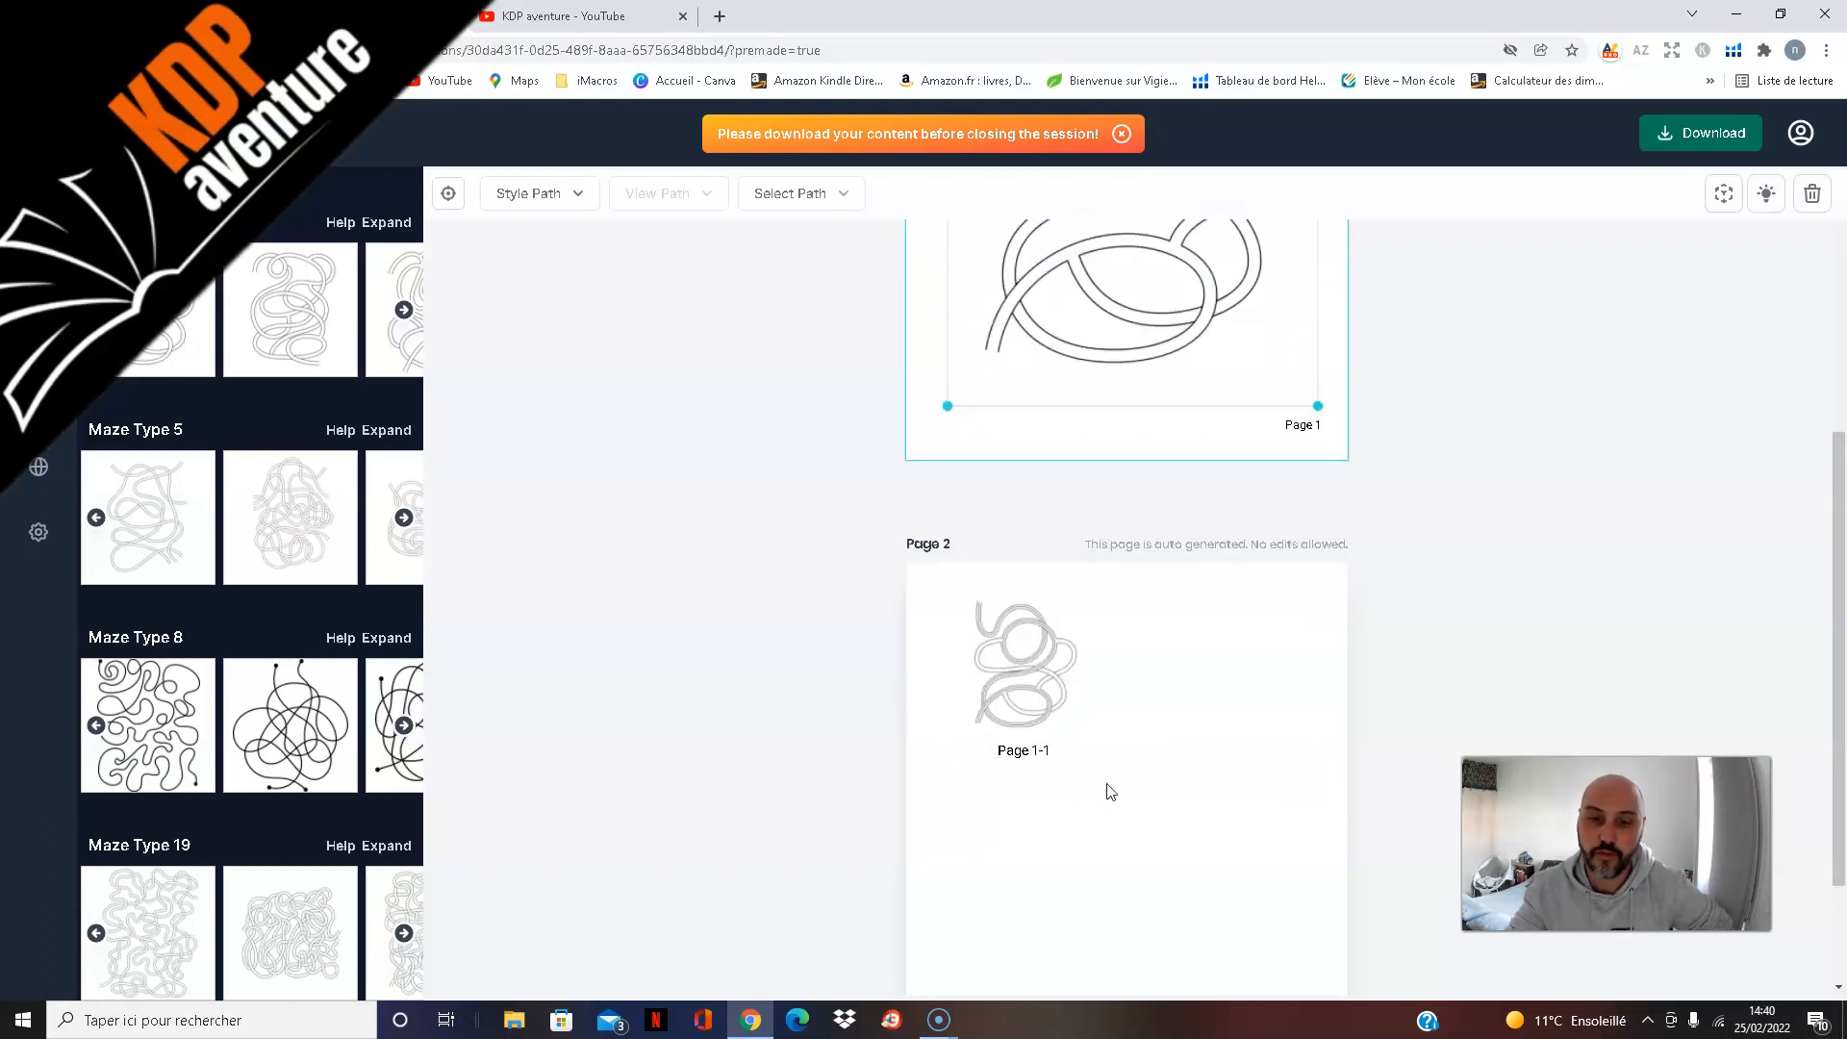
{"action": "scroll", "coordinate": [1142, 704], "scroll_direction": "up", "scroll_amount": 3}
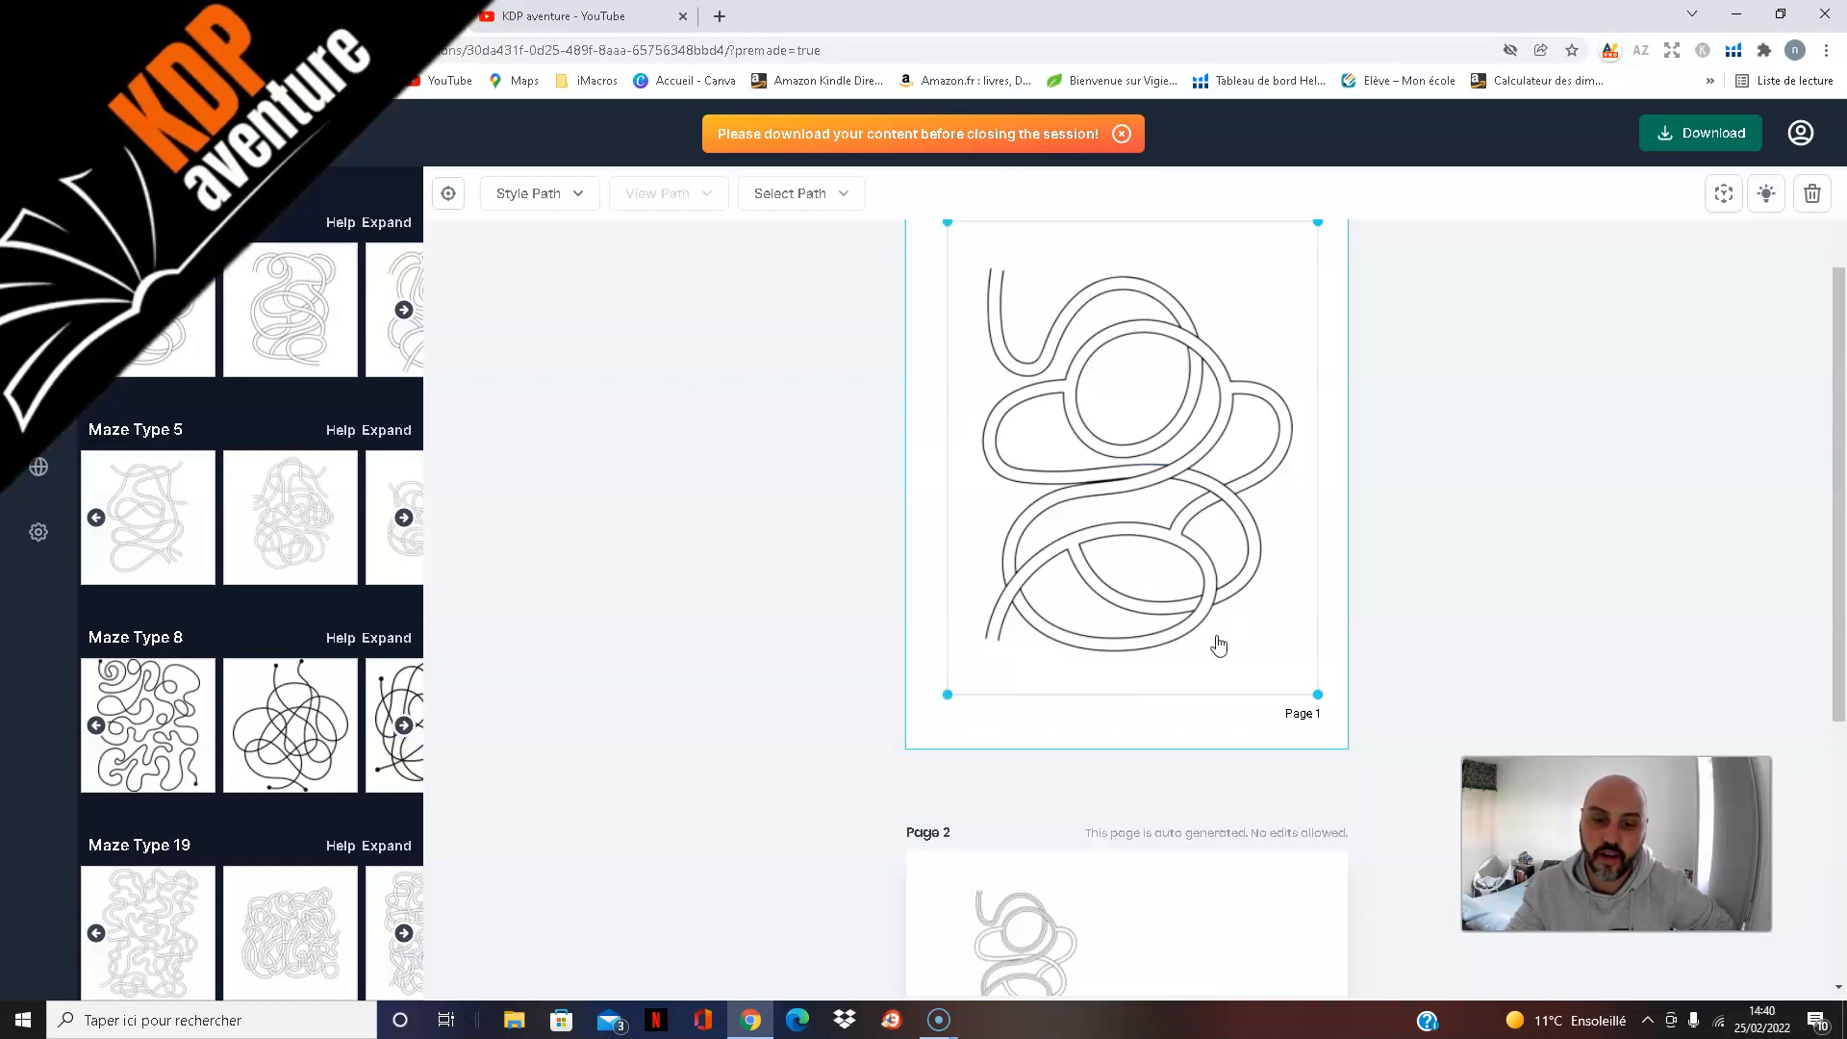
{"action": "scroll", "coordinate": [1214, 643], "scroll_direction": "down", "scroll_amount": 2}
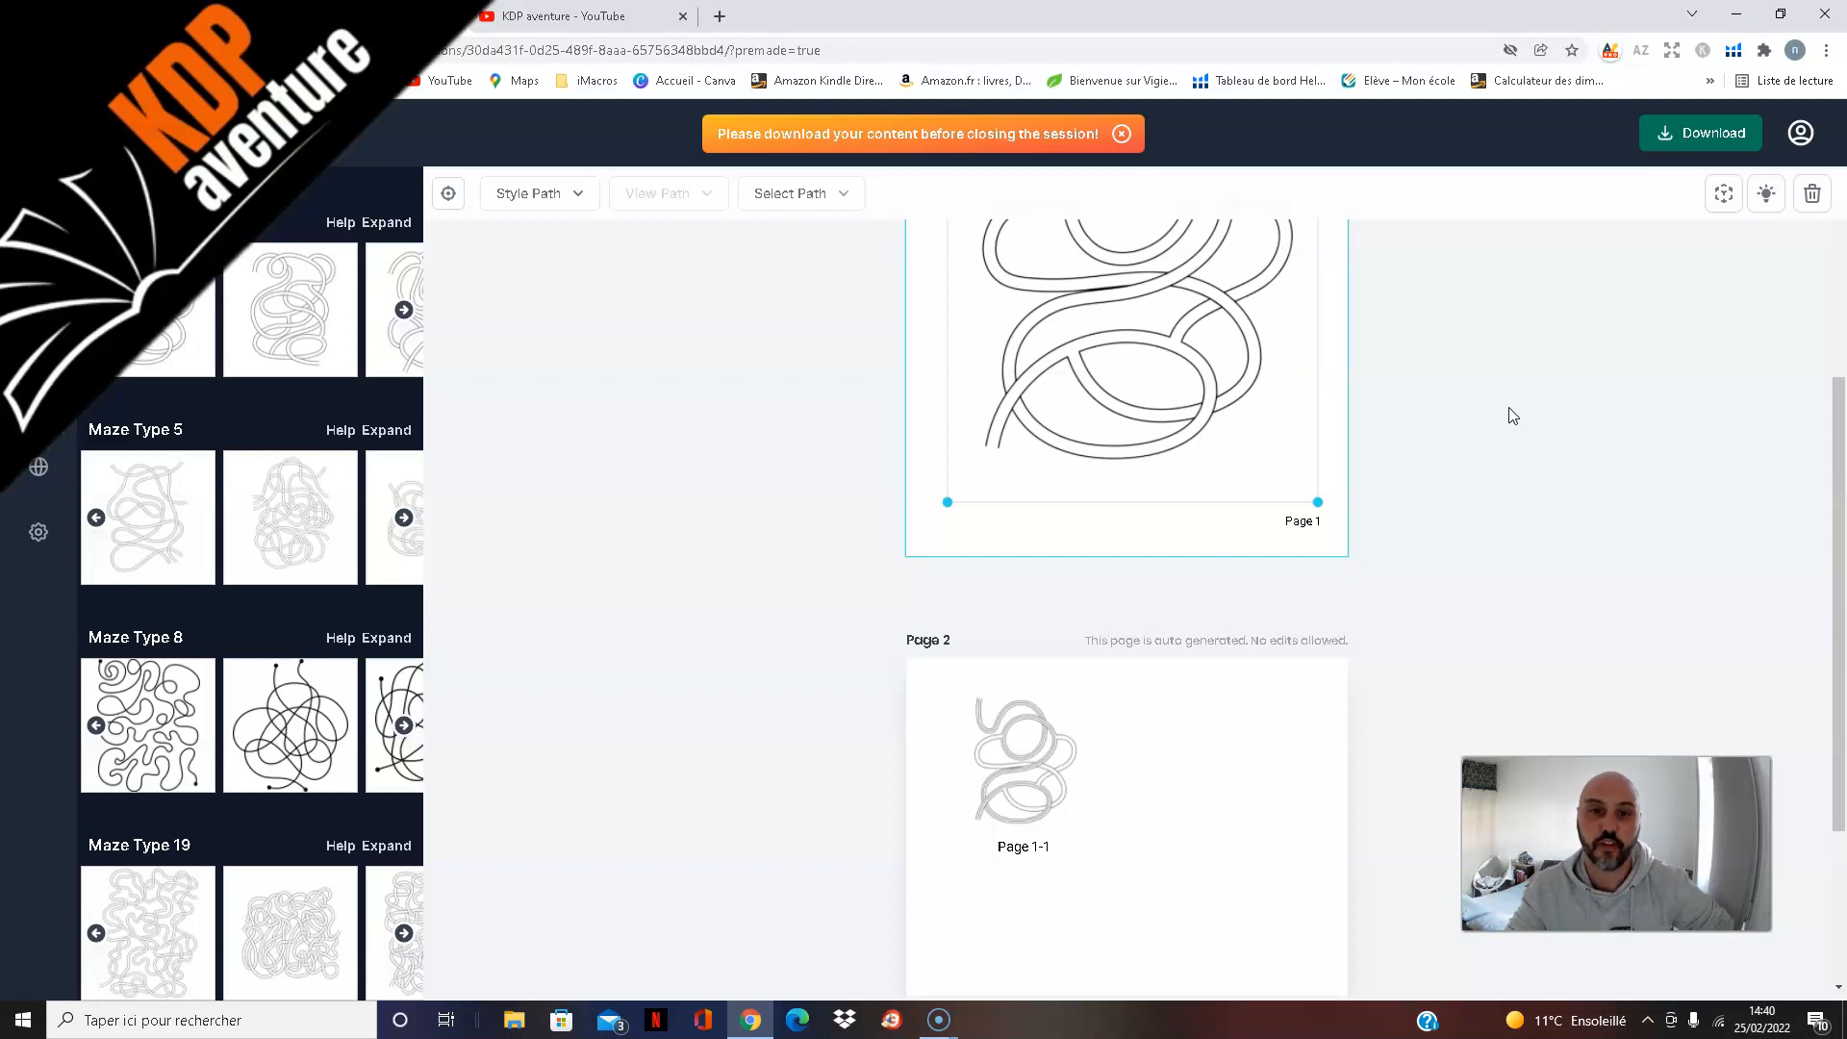
{"action": "scroll", "coordinate": [1521, 423], "scroll_direction": "up", "scroll_amount": 3}
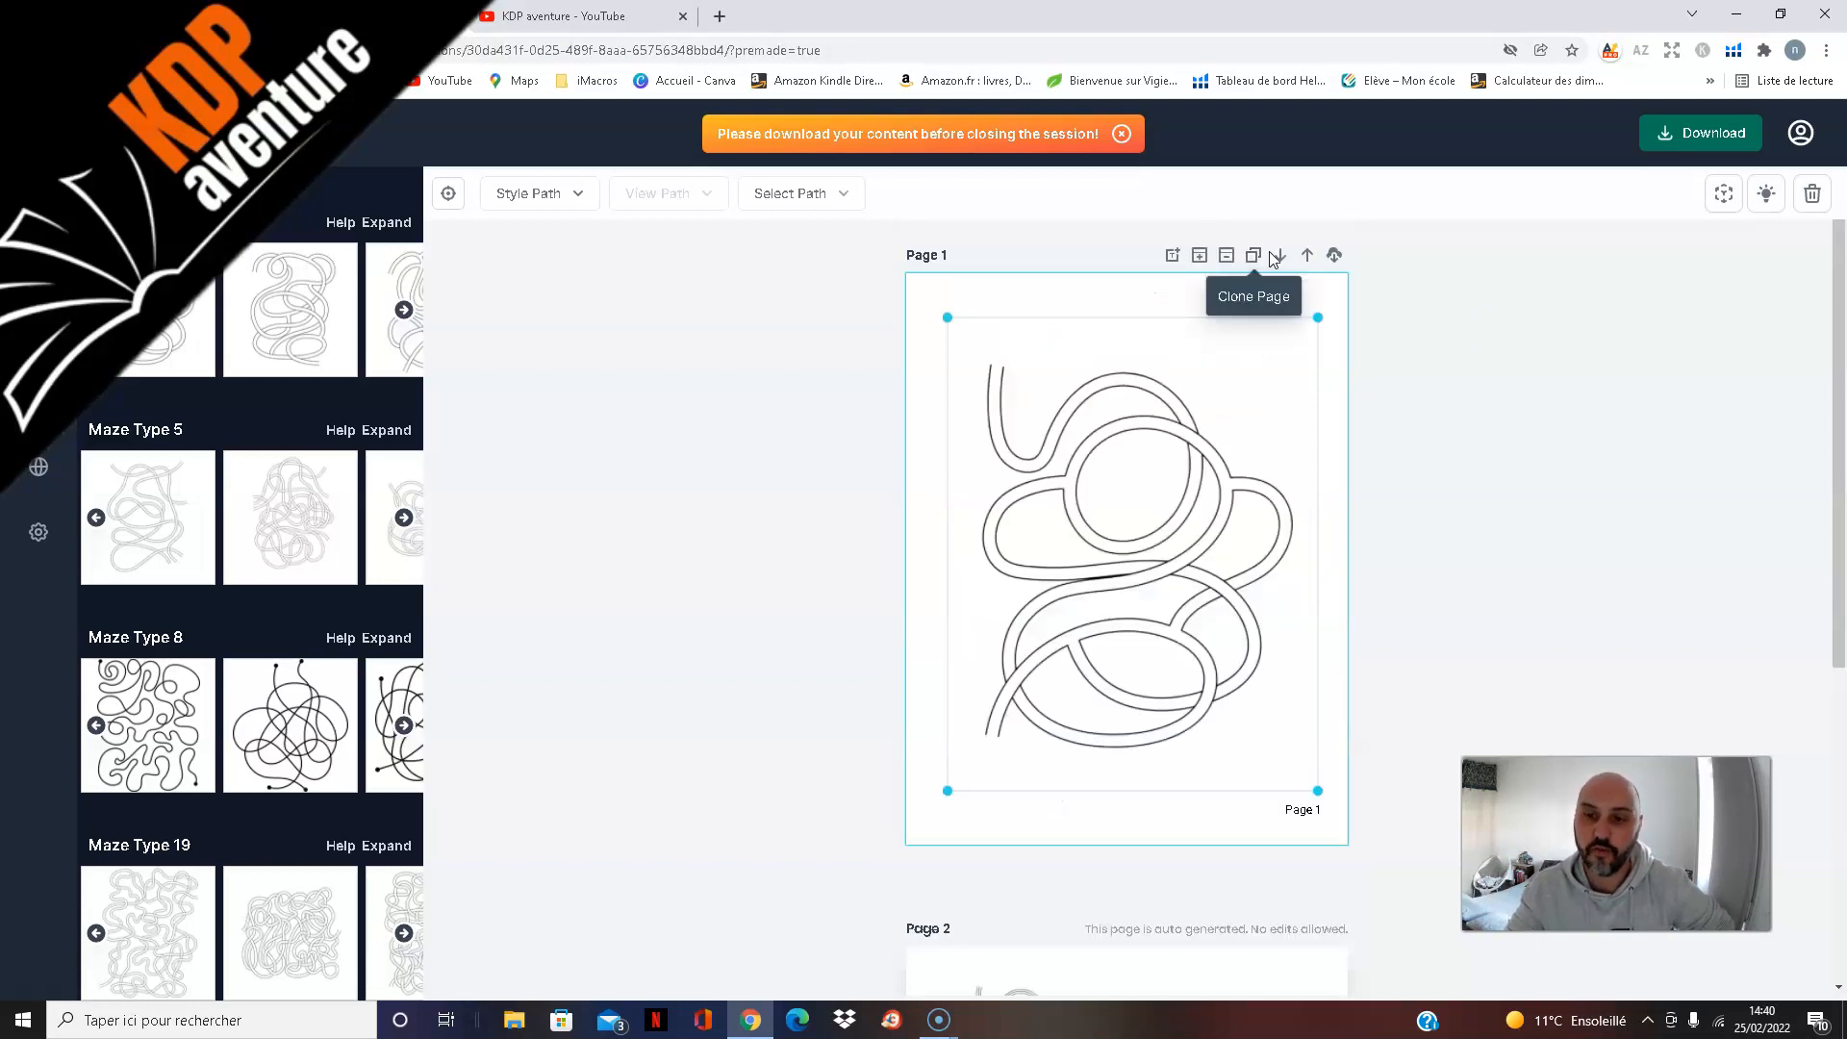
{"action": "left_click", "coordinate": [1200, 256]}
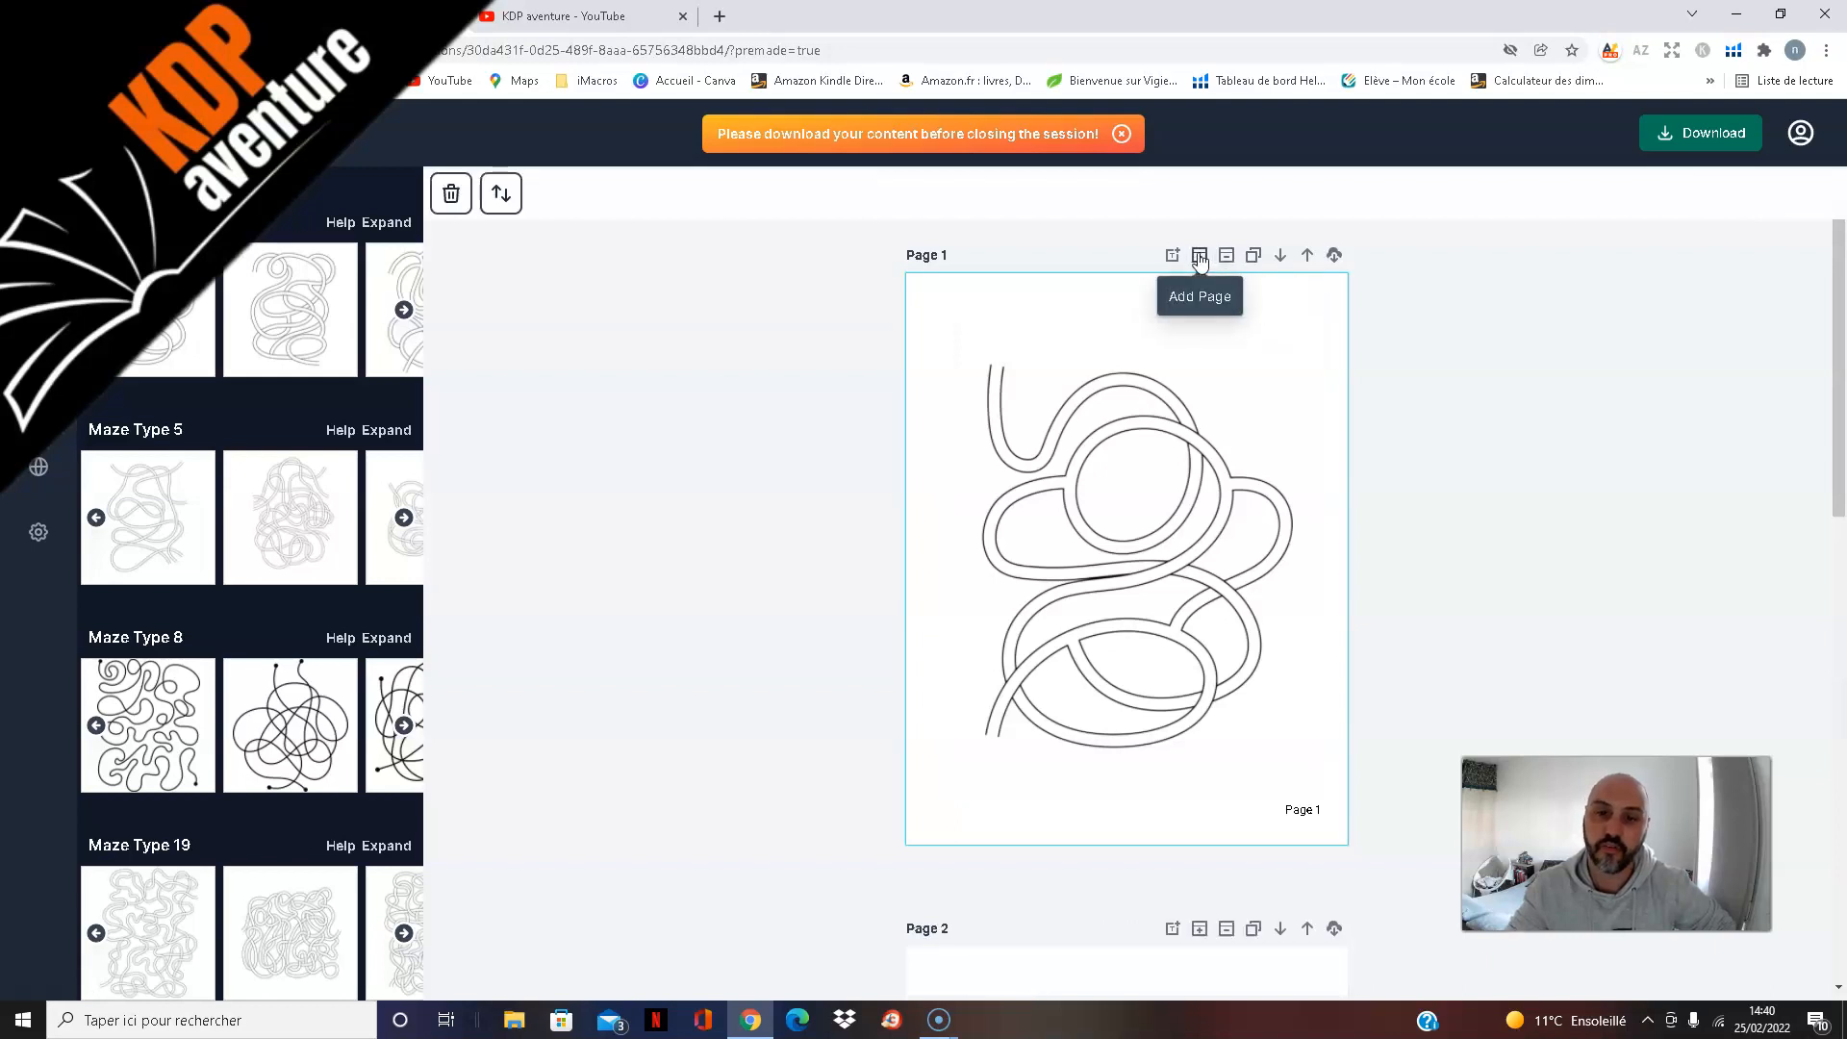
{"action": "double_click", "coordinate": [405, 311]}
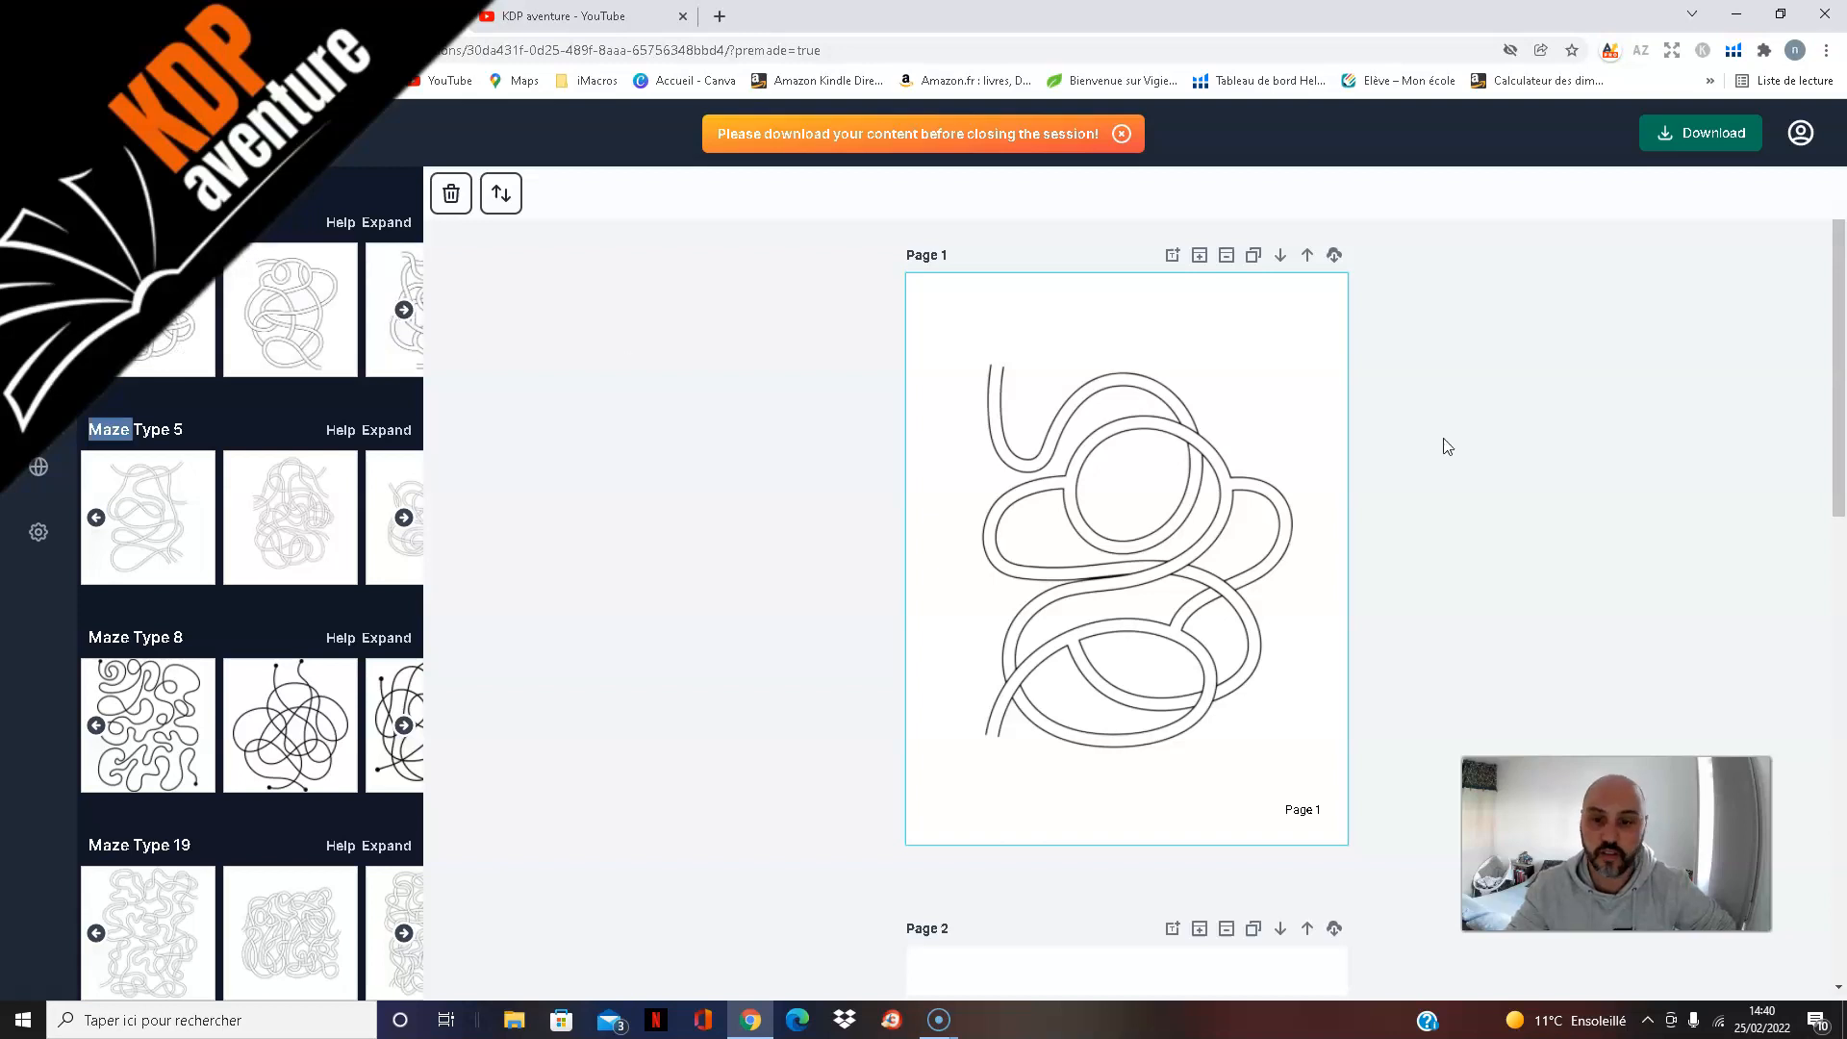
{"action": "scroll", "coordinate": [1426, 444], "scroll_direction": "down", "scroll_amount": 6}
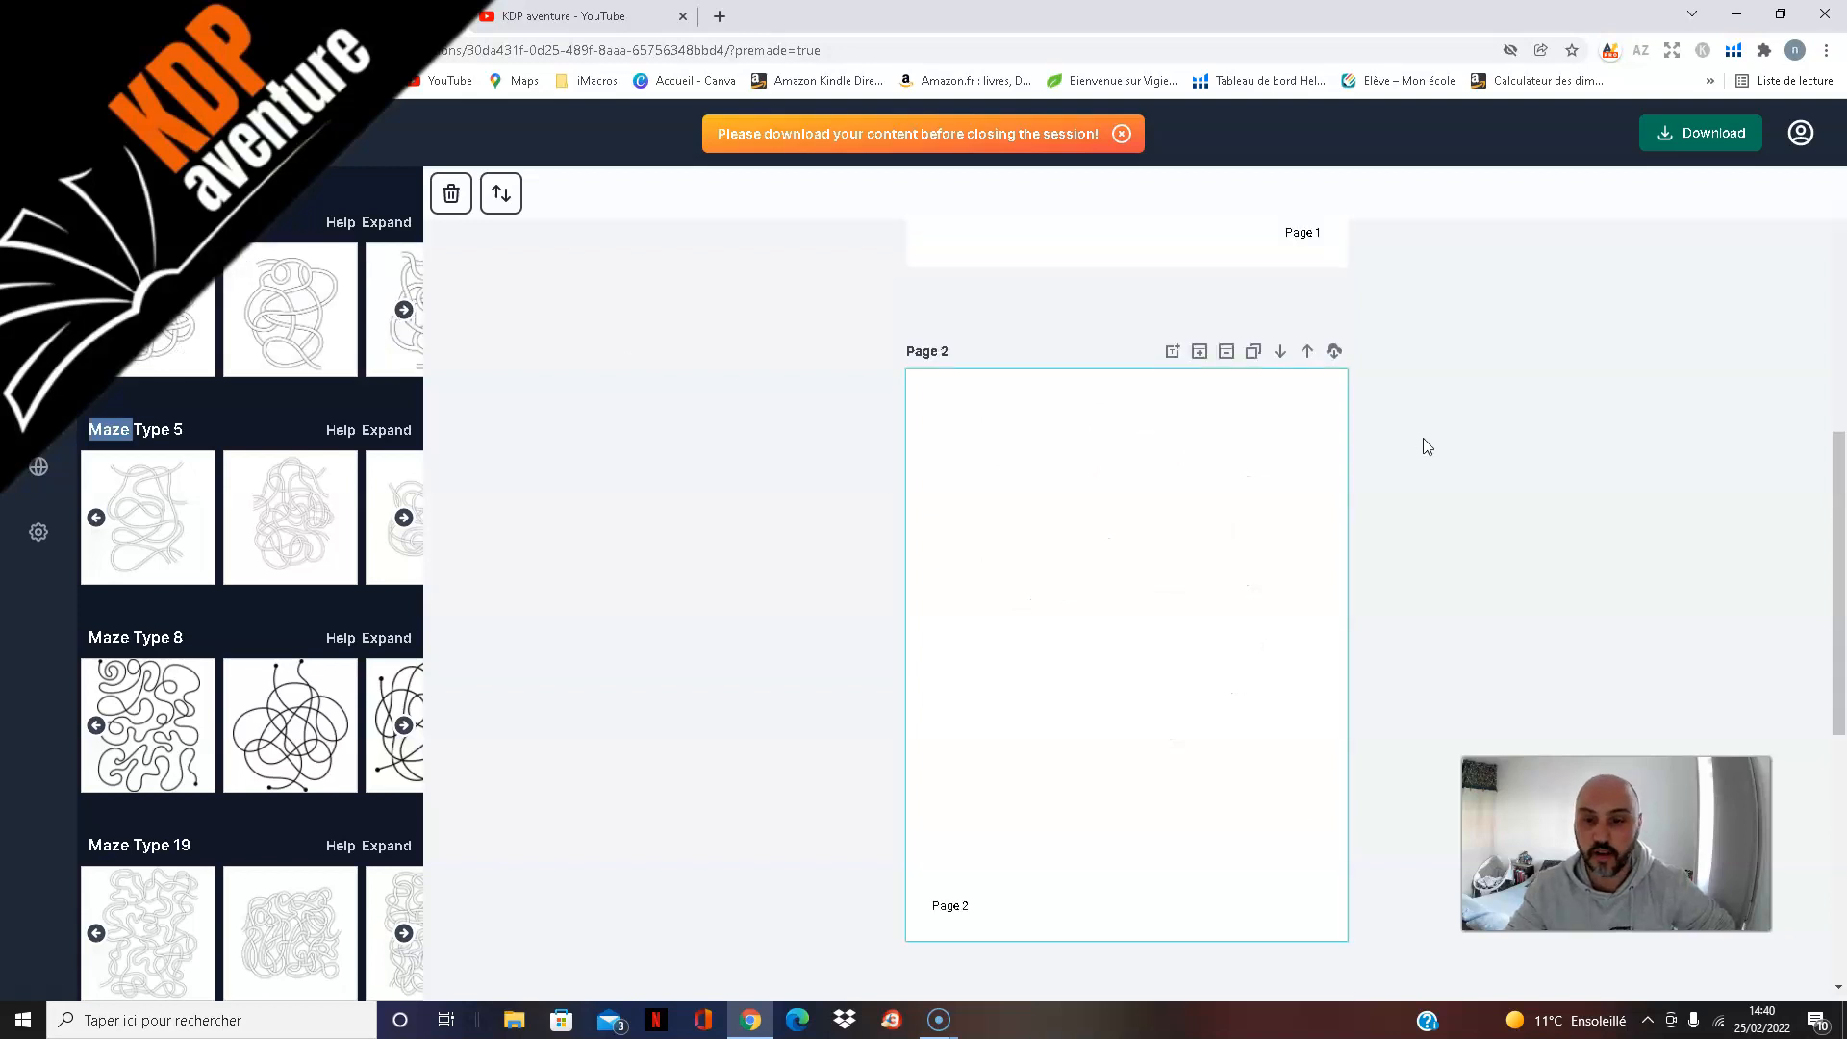
{"action": "left_click", "coordinate": [300, 301]}
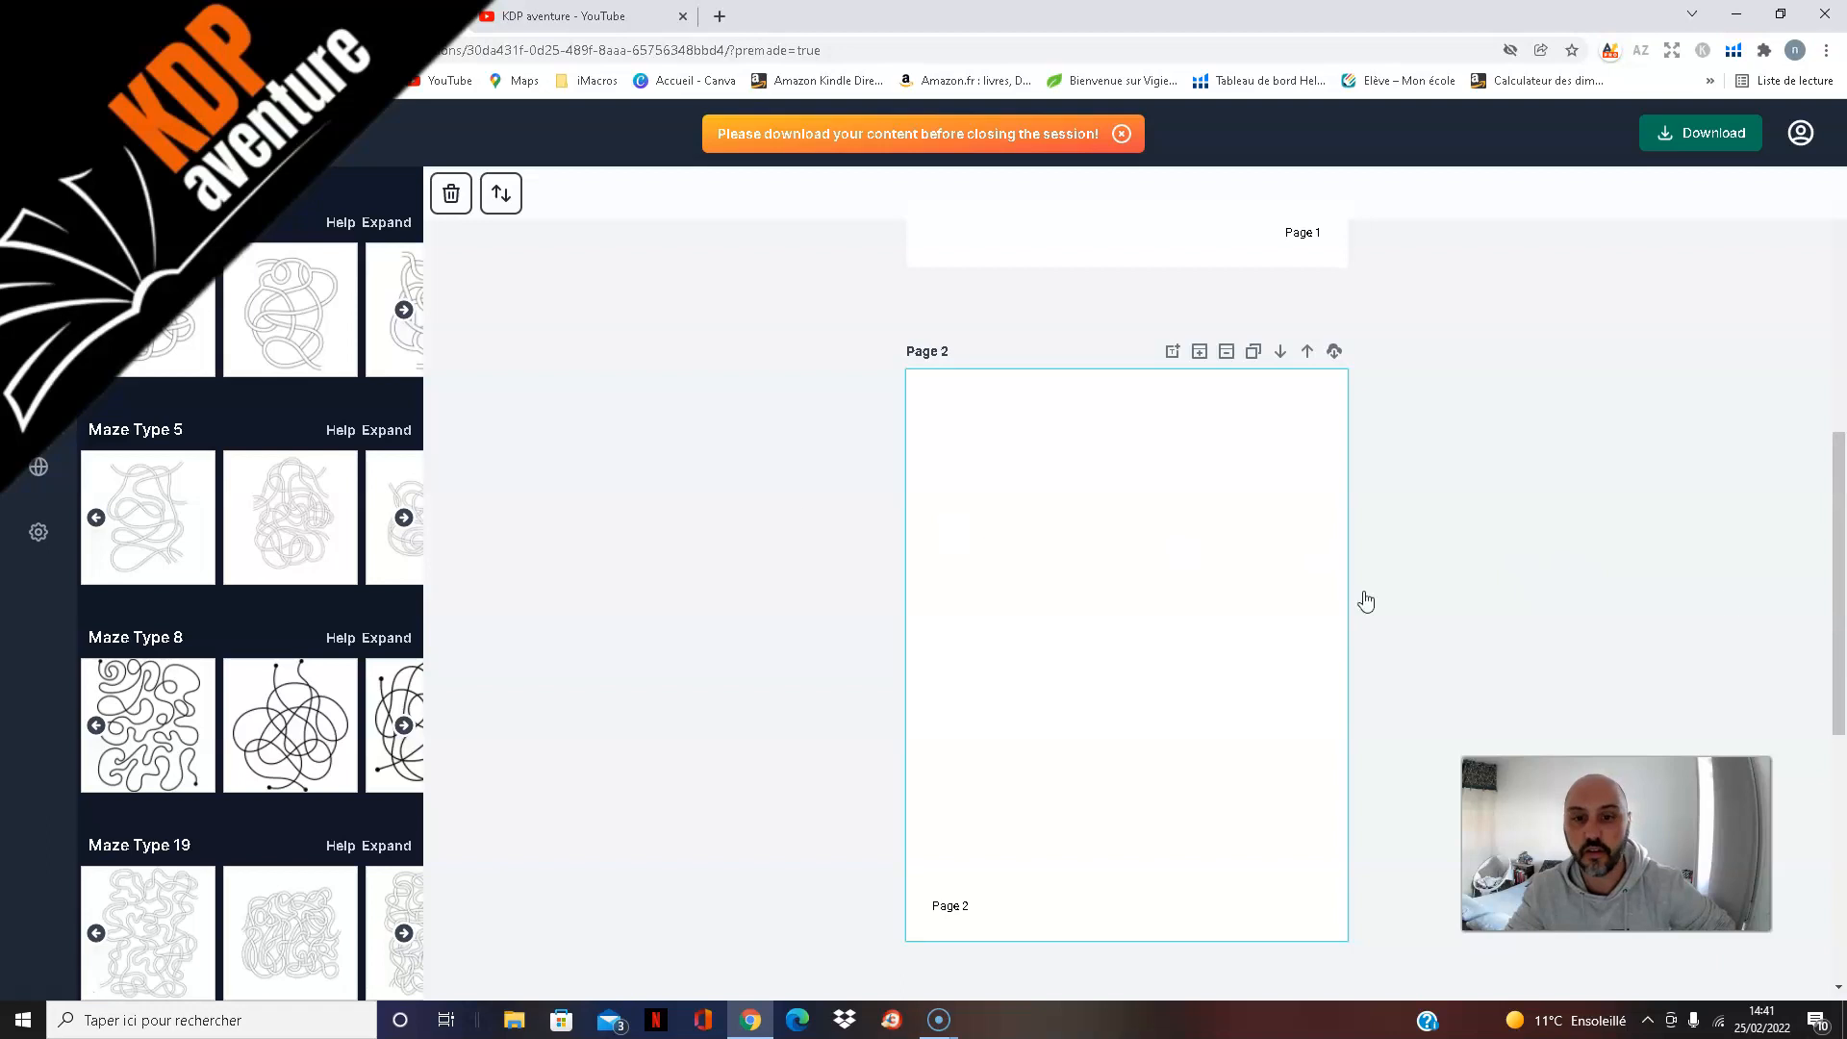
Step: Enlarge the maze on page 2 to nearly fill the page above its page number and centre it between the margins
{"action": "scroll", "coordinate": [1548, 564], "scroll_direction": "down", "scroll_amount": 2}
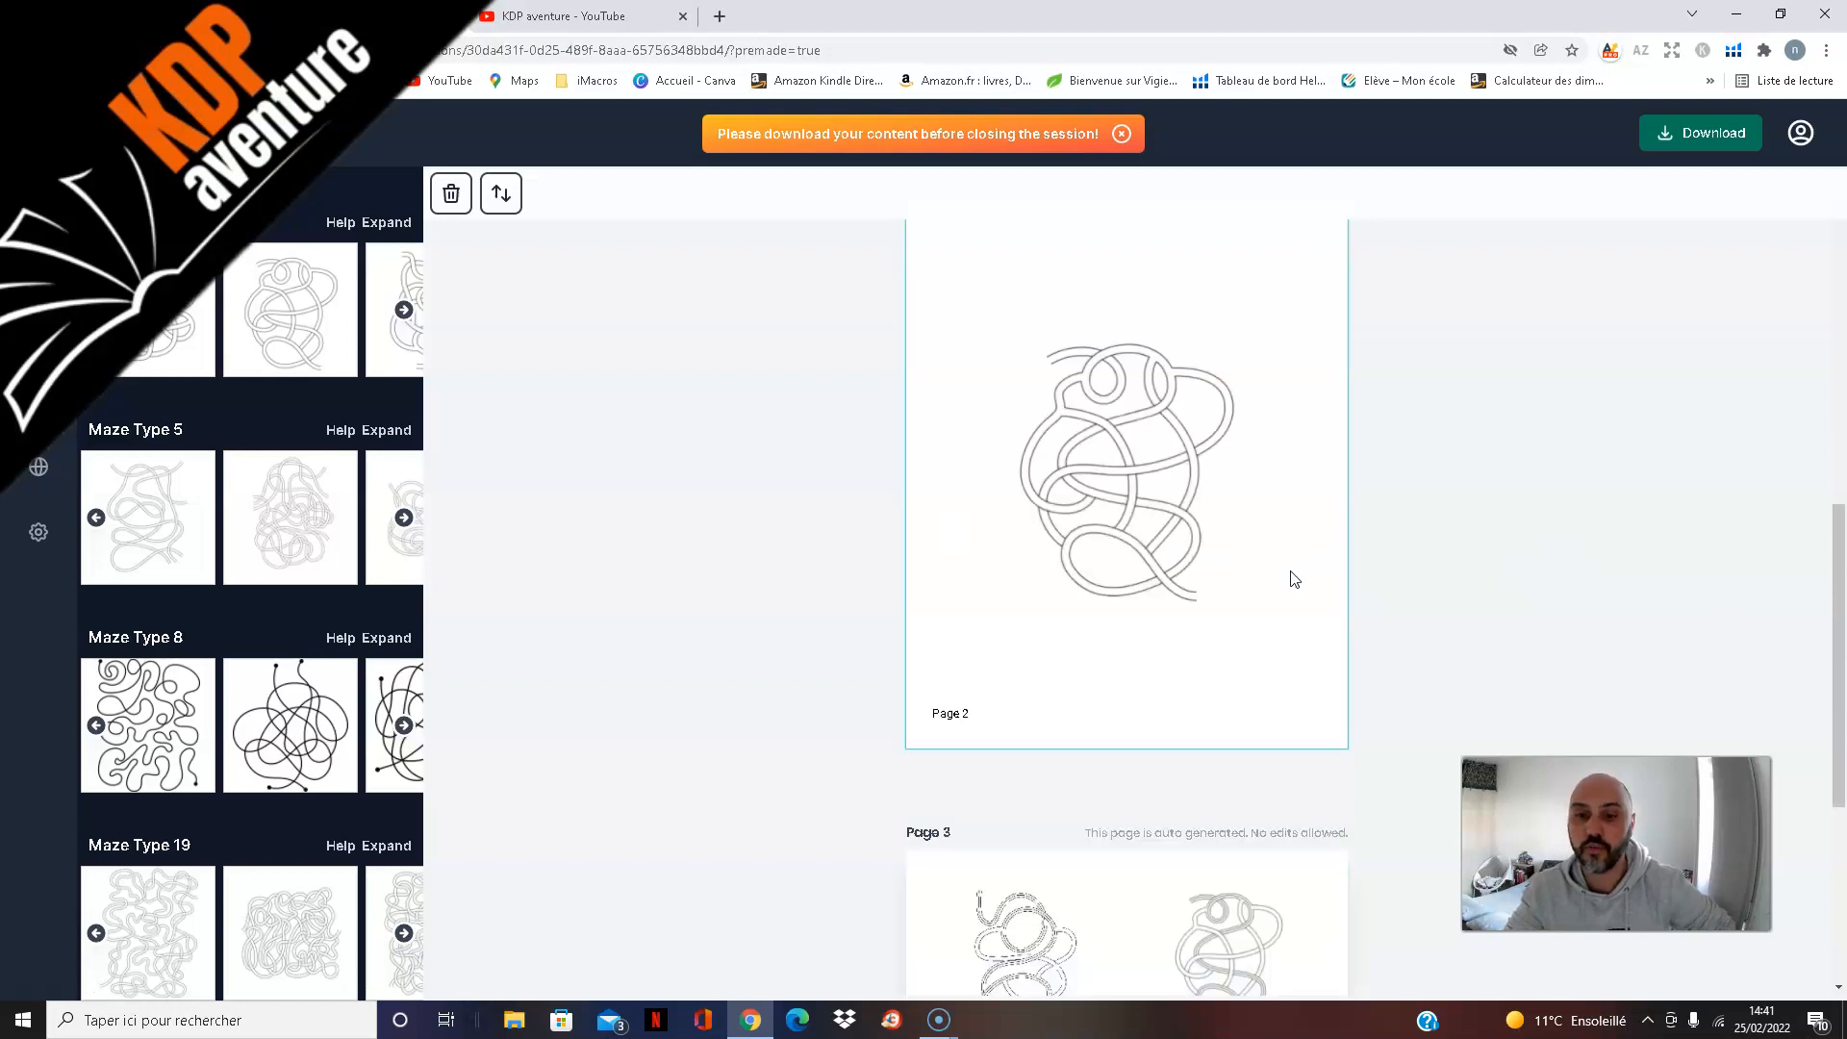
{"action": "left_click", "coordinate": [1225, 355]}
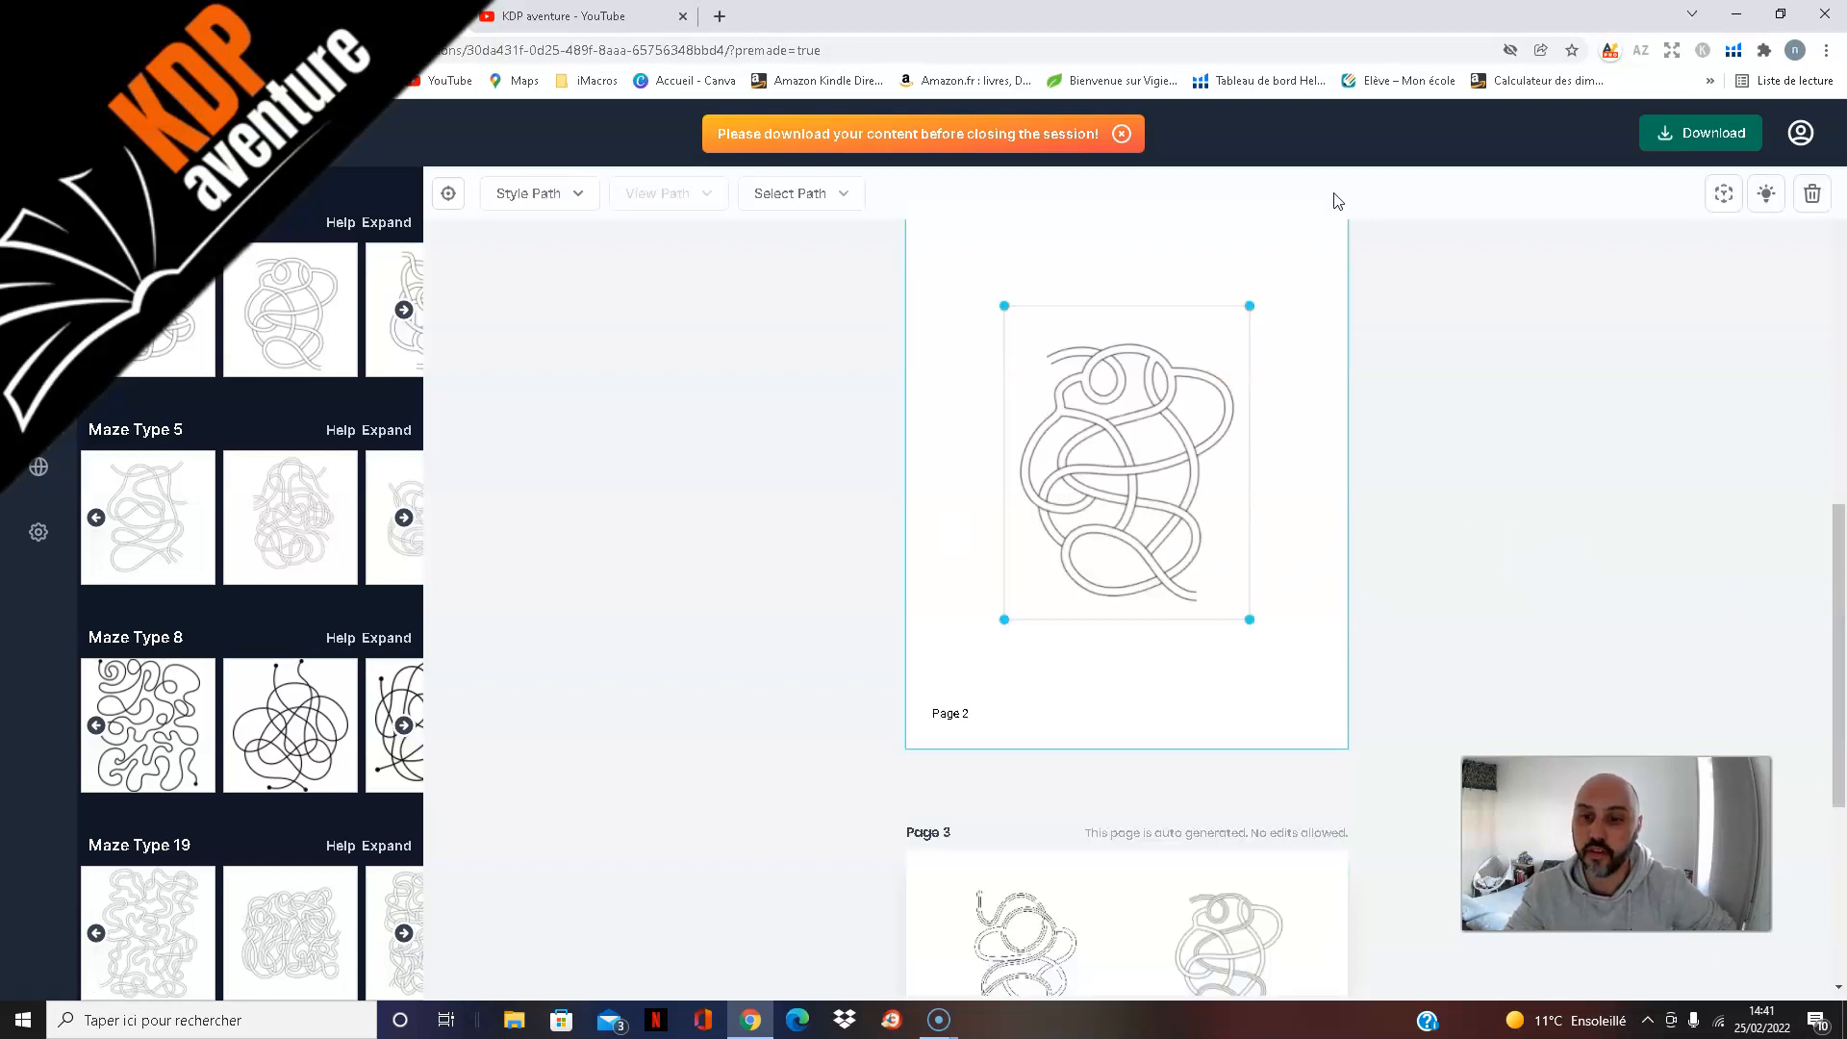
{"action": "left_click_drag", "start_coordinate": [1250, 306], "coordinate": [1335, 193]}
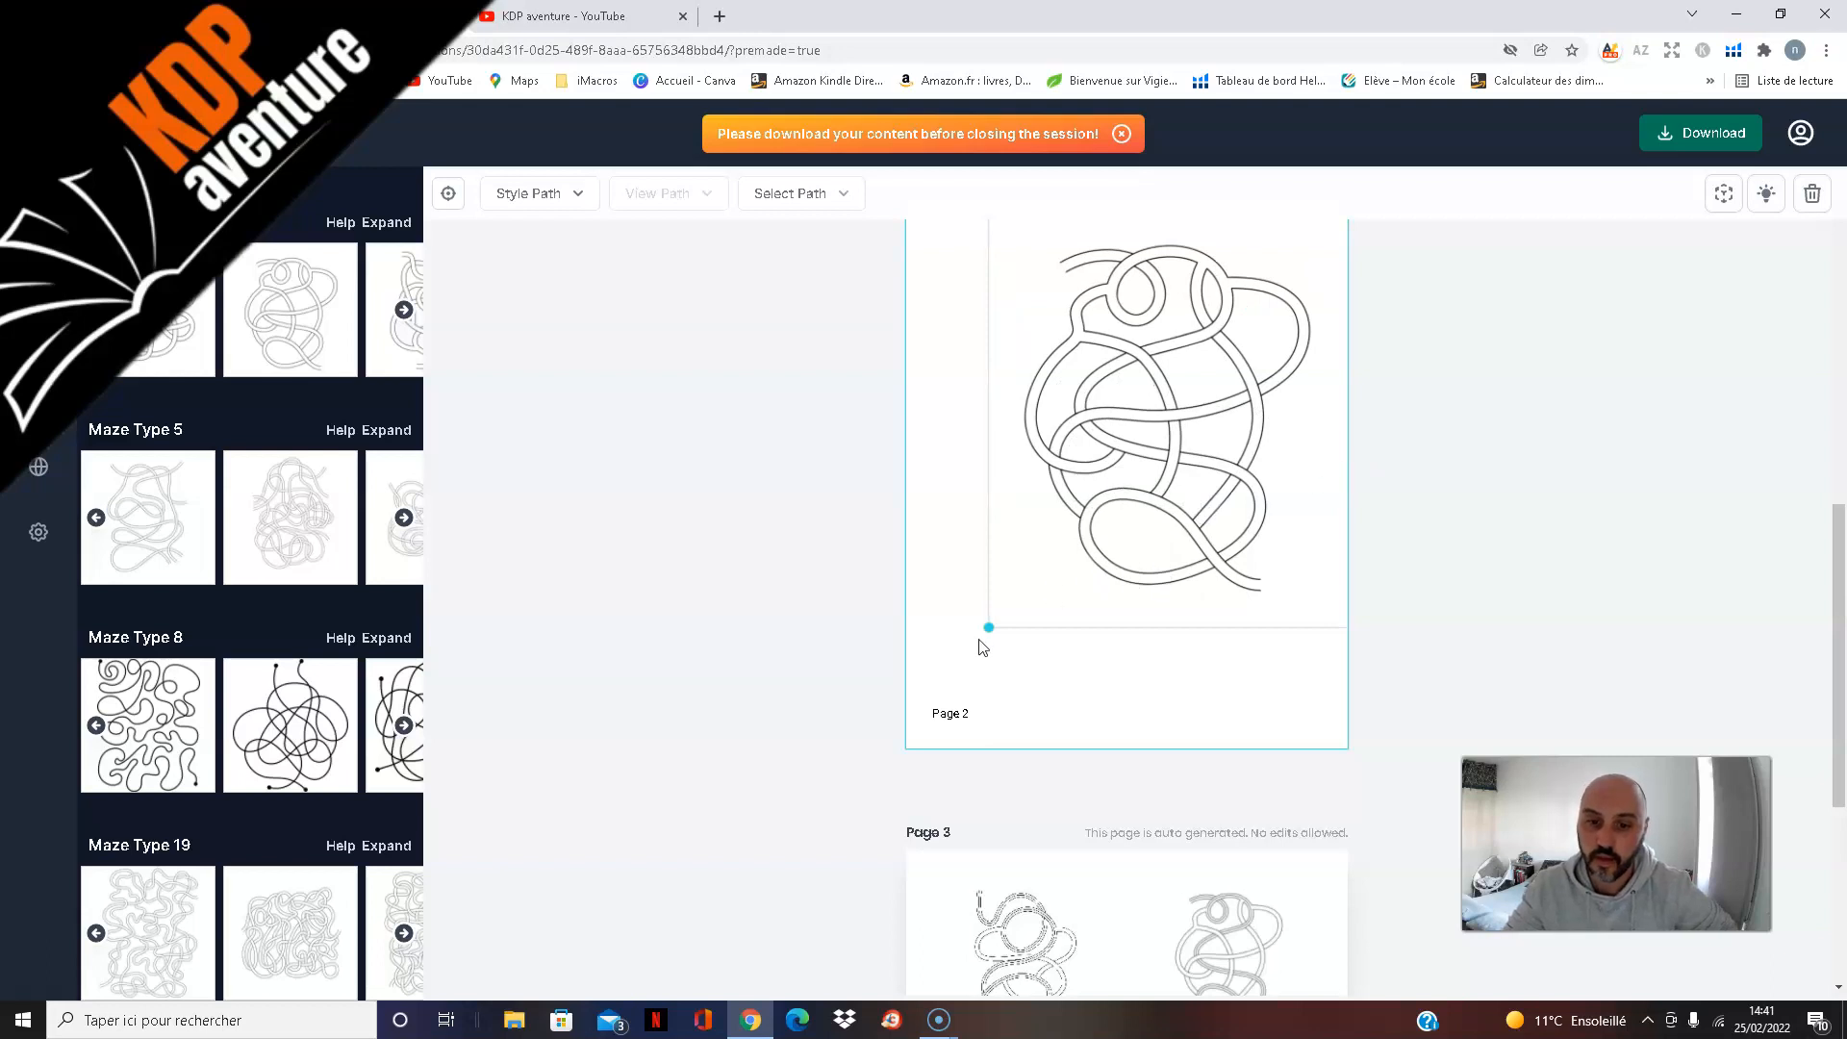
{"action": "left_click_drag", "start_coordinate": [990, 627], "coordinate": [959, 678]}
{"action": "left_click_drag", "start_coordinate": [1122, 443], "coordinate": [1114, 463]}
{"action": "scroll", "coordinate": [1487, 516], "scroll_direction": "up", "scroll_amount": 2}
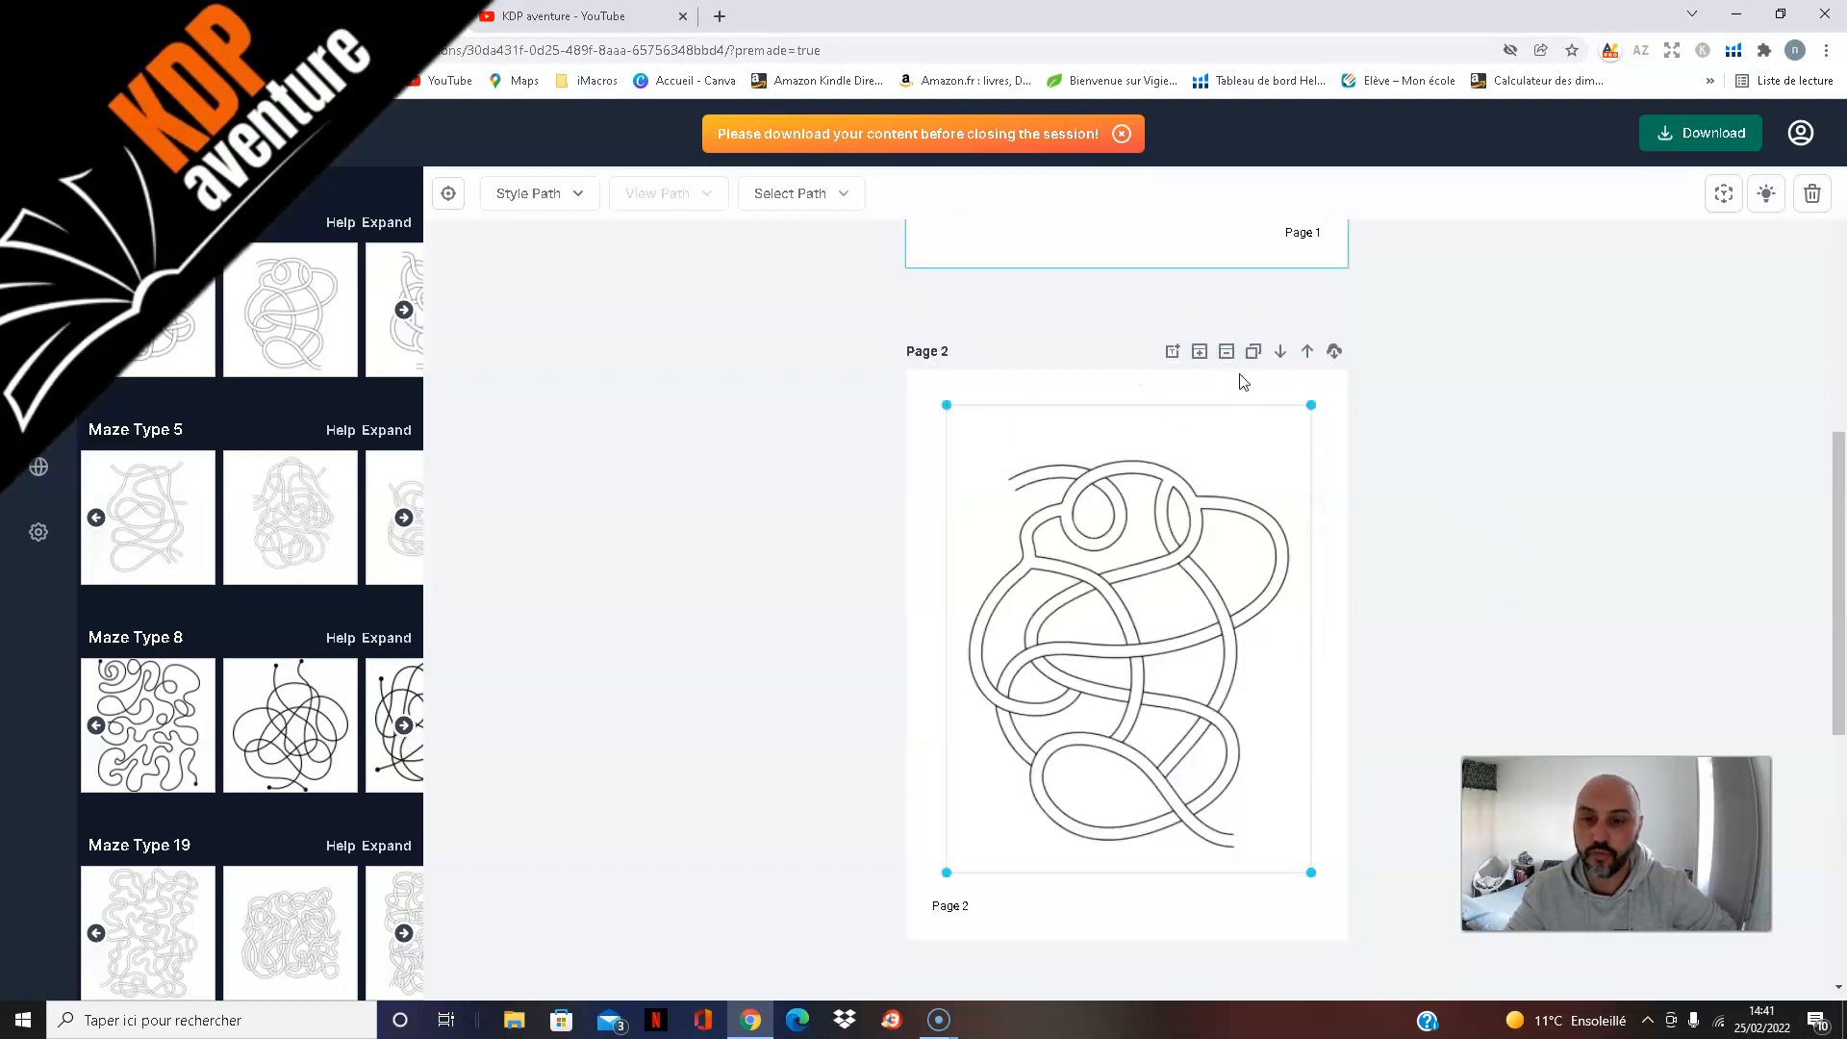
{"action": "left_click_drag", "start_coordinate": [1209, 564], "coordinate": [1211, 575]}
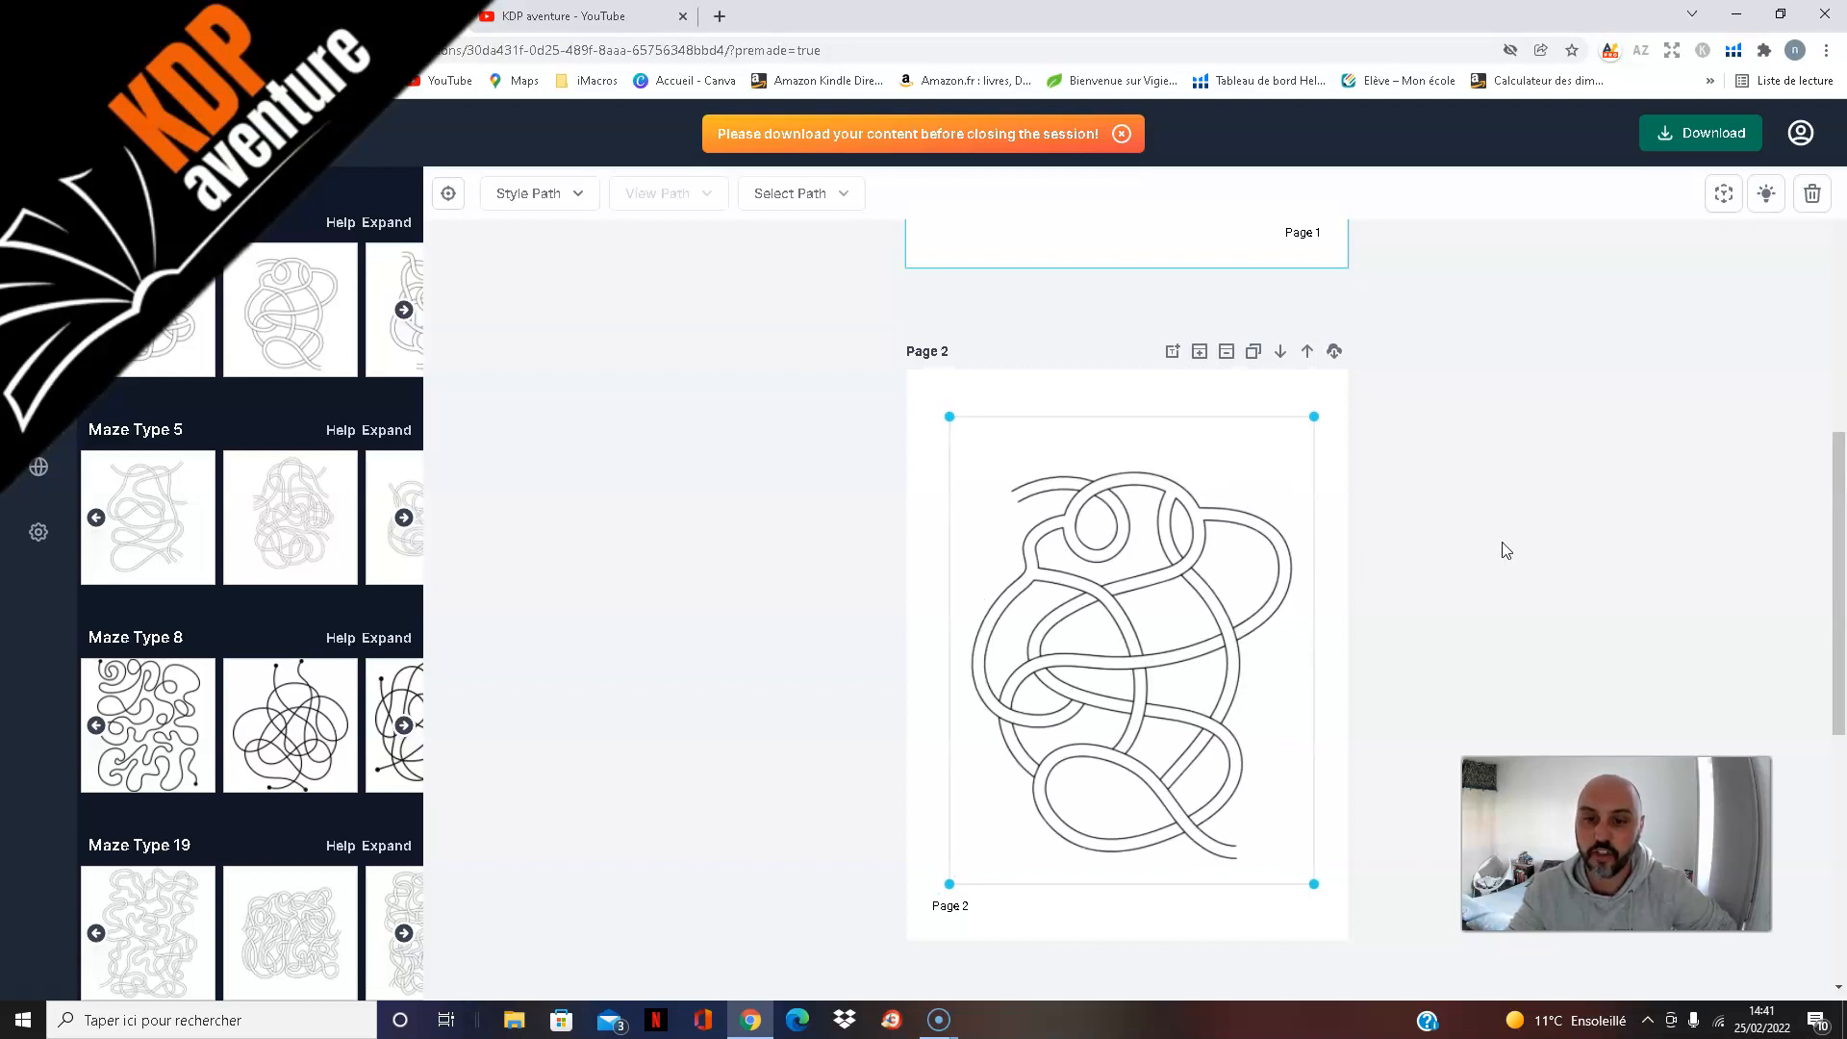
{"action": "scroll", "coordinate": [1528, 556], "scroll_direction": "down", "scroll_amount": 1}
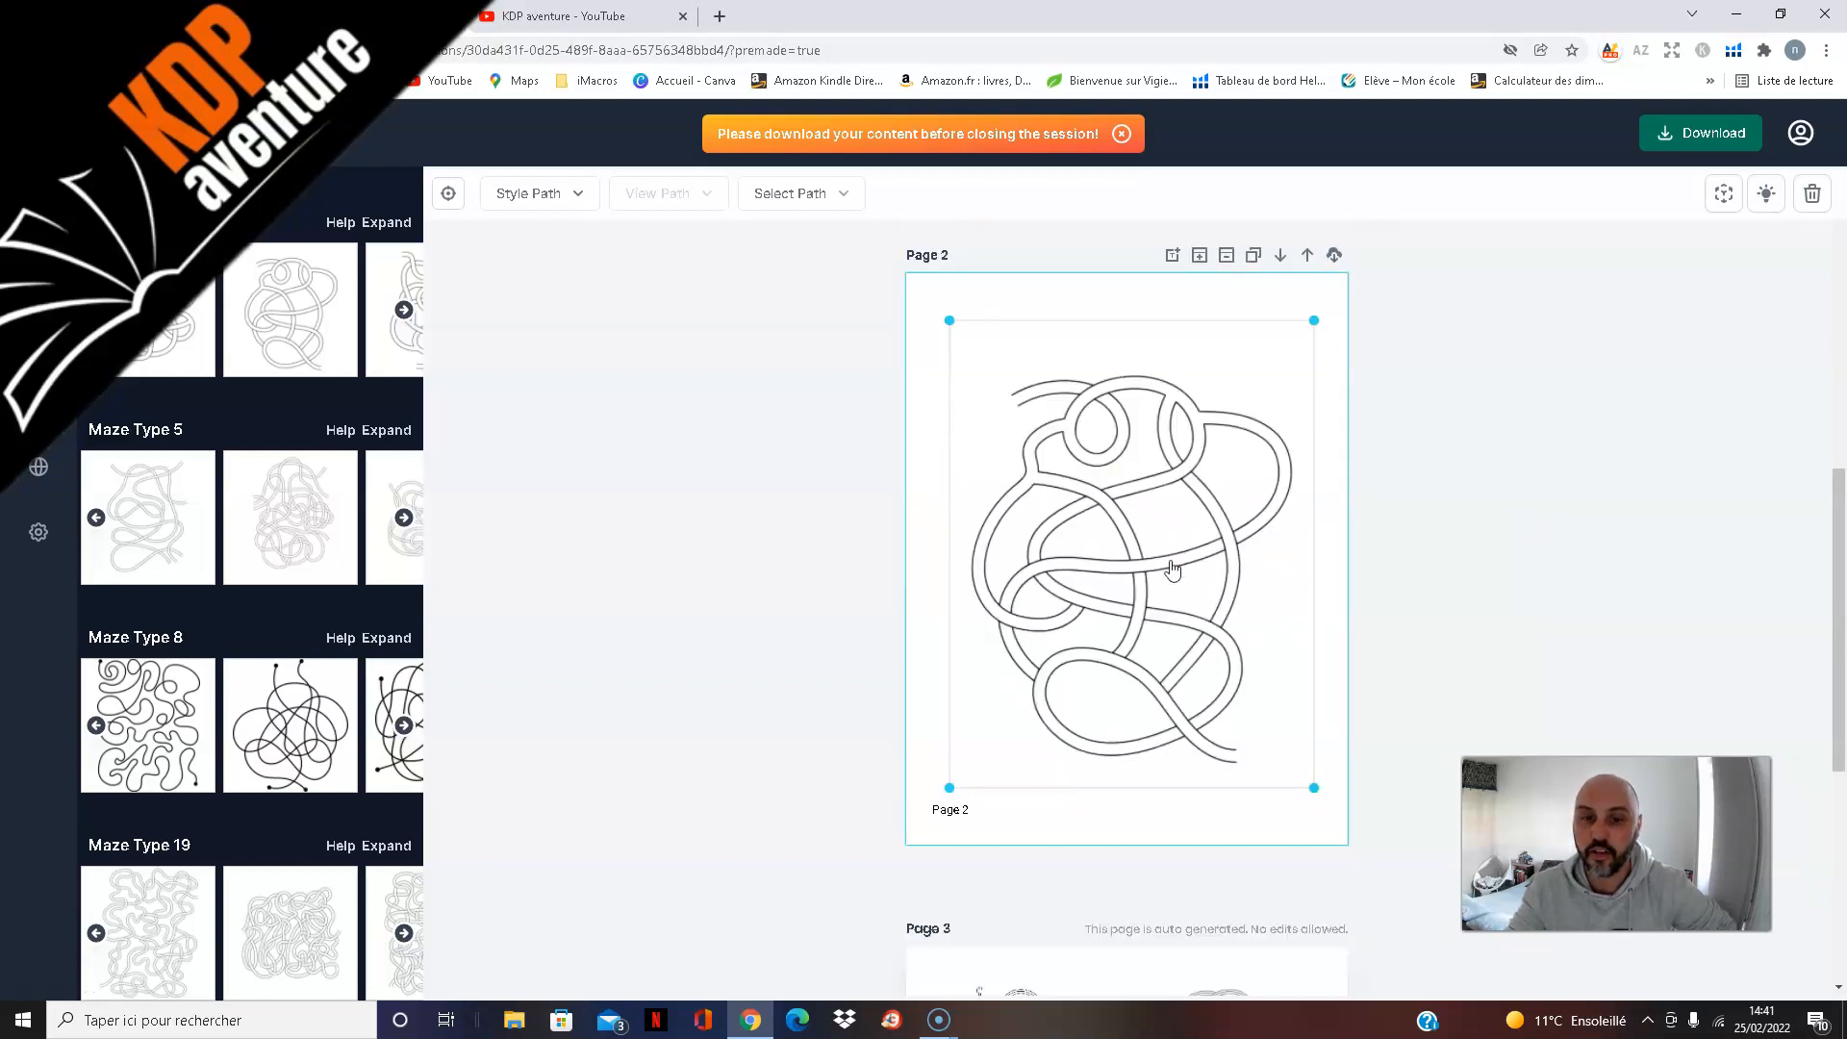
{"action": "left_click_drag", "start_coordinate": [1176, 568], "coordinate": [1172, 568]}
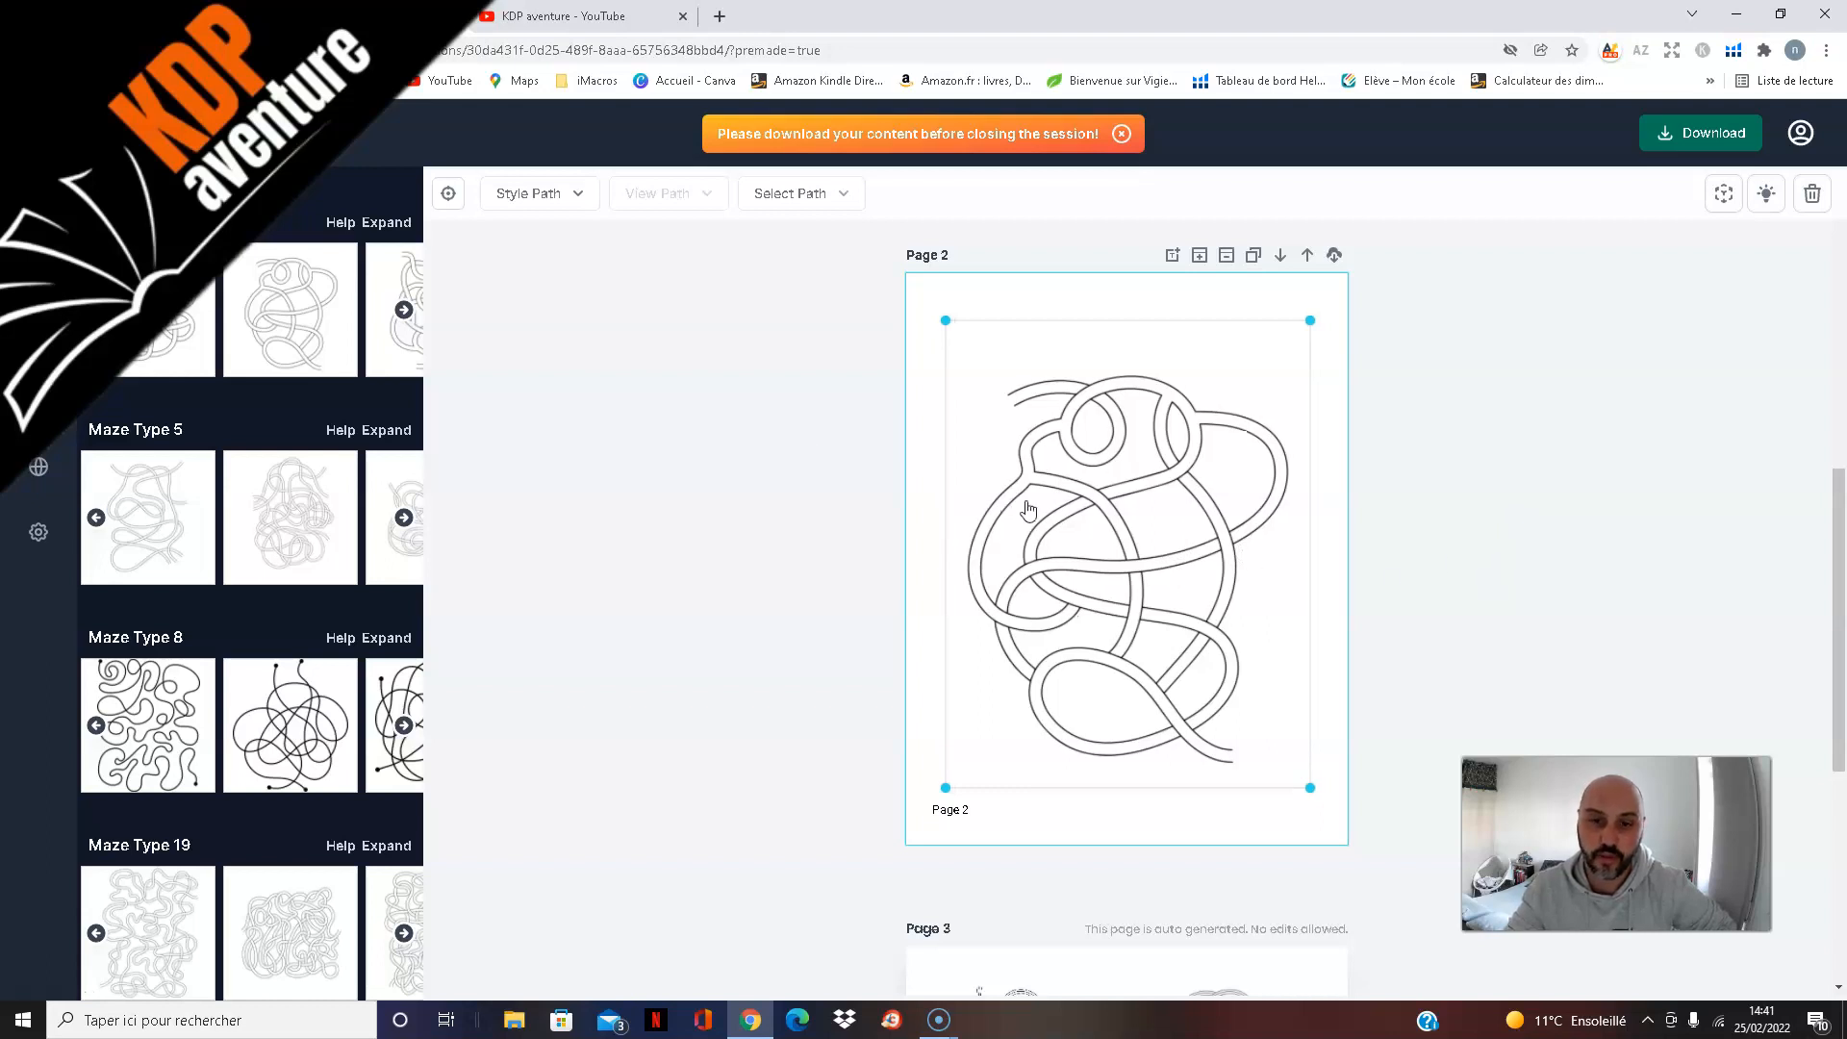
{"action": "left_click", "coordinate": [1520, 577]}
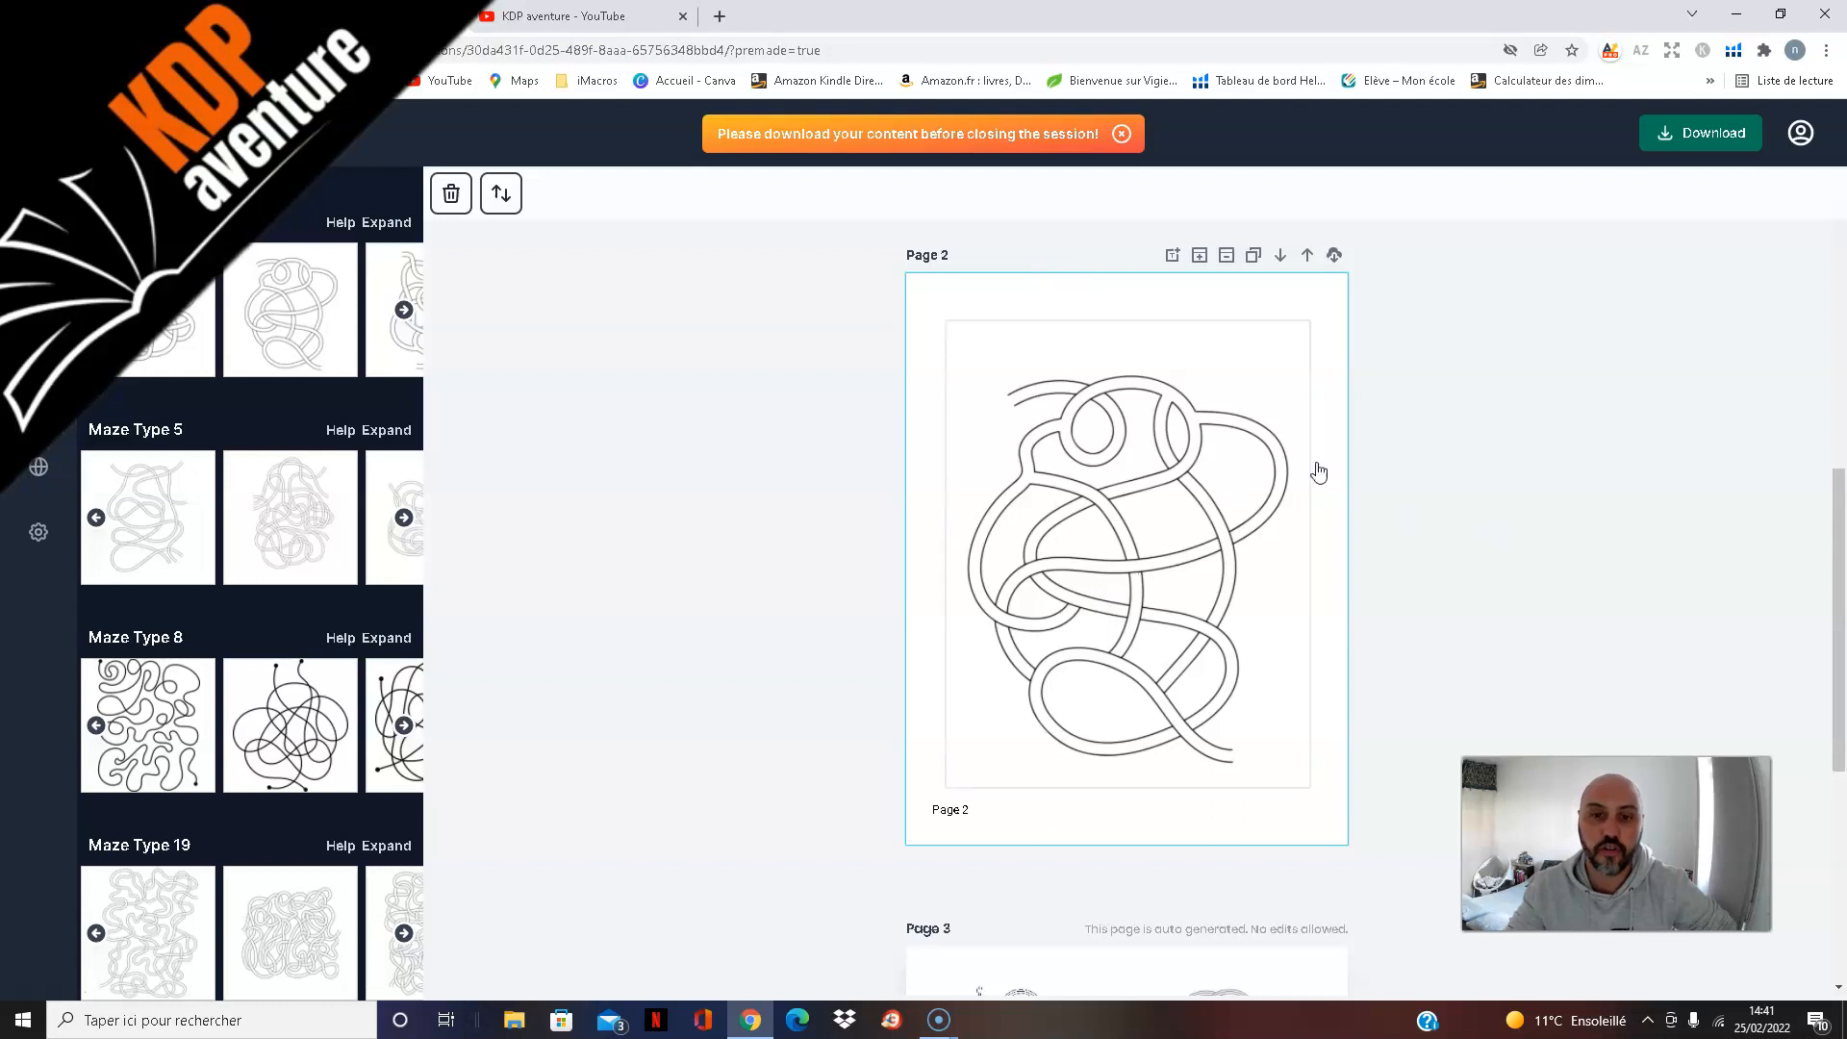
{"action": "left_click", "coordinate": [1170, 659]}
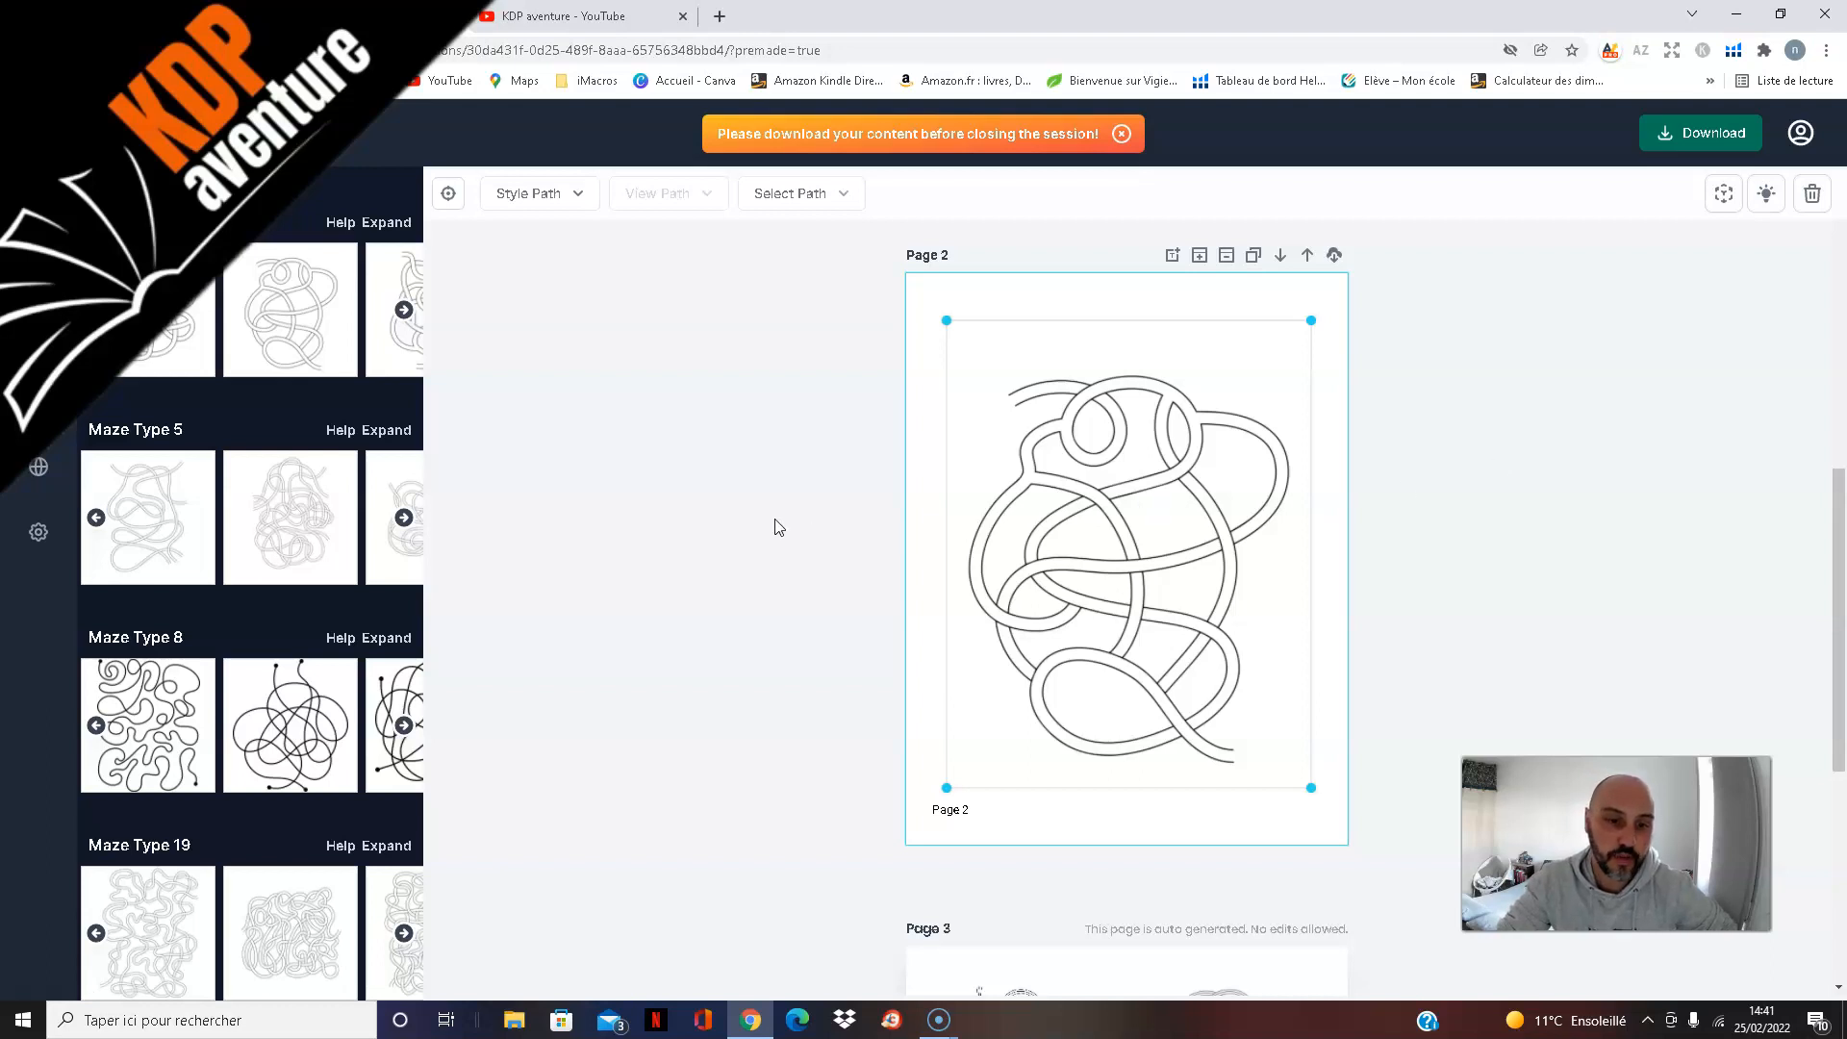
{"action": "scroll", "coordinate": [1490, 485], "scroll_direction": "down", "scroll_amount": 2}
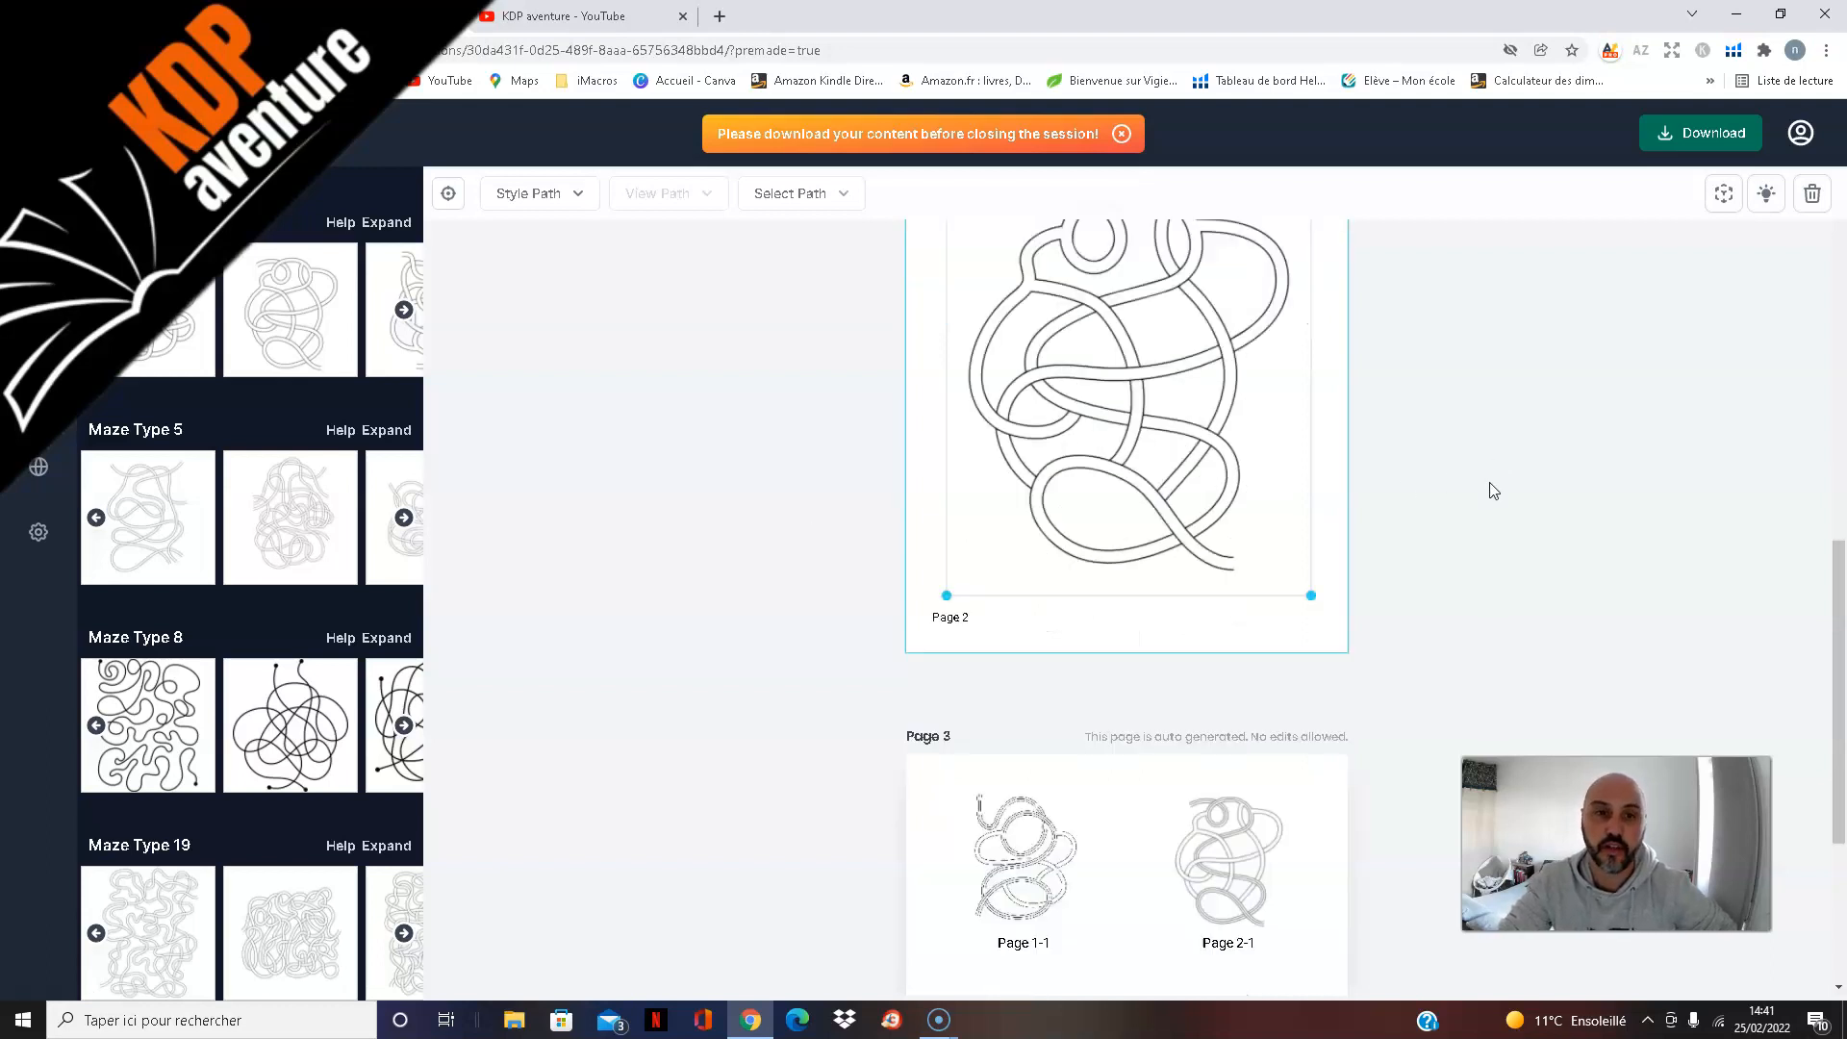
{"action": "scroll", "coordinate": [1481, 477], "scroll_direction": "up", "scroll_amount": 4}
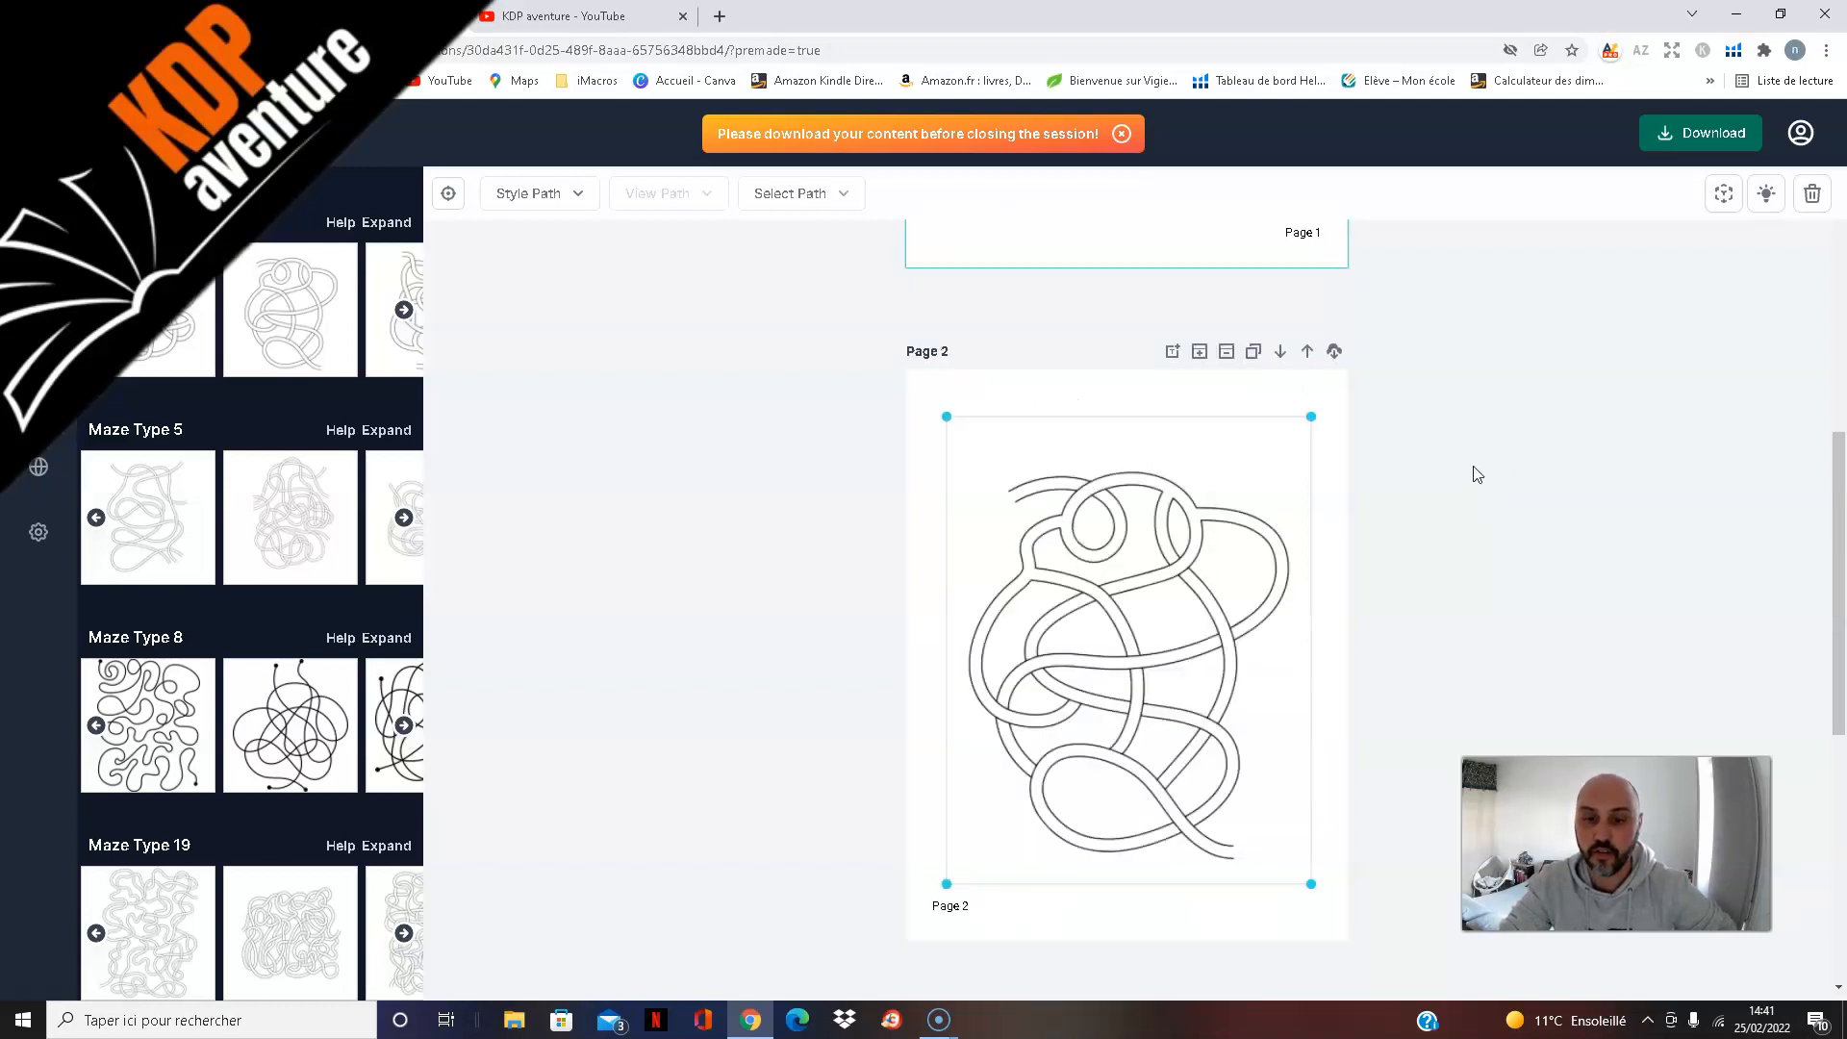
Step: Examine the auto-generated solutions on page 3 and compare them with the maze on page 2
{"action": "scroll", "coordinate": [1487, 479], "scroll_direction": "down", "scroll_amount": 2}
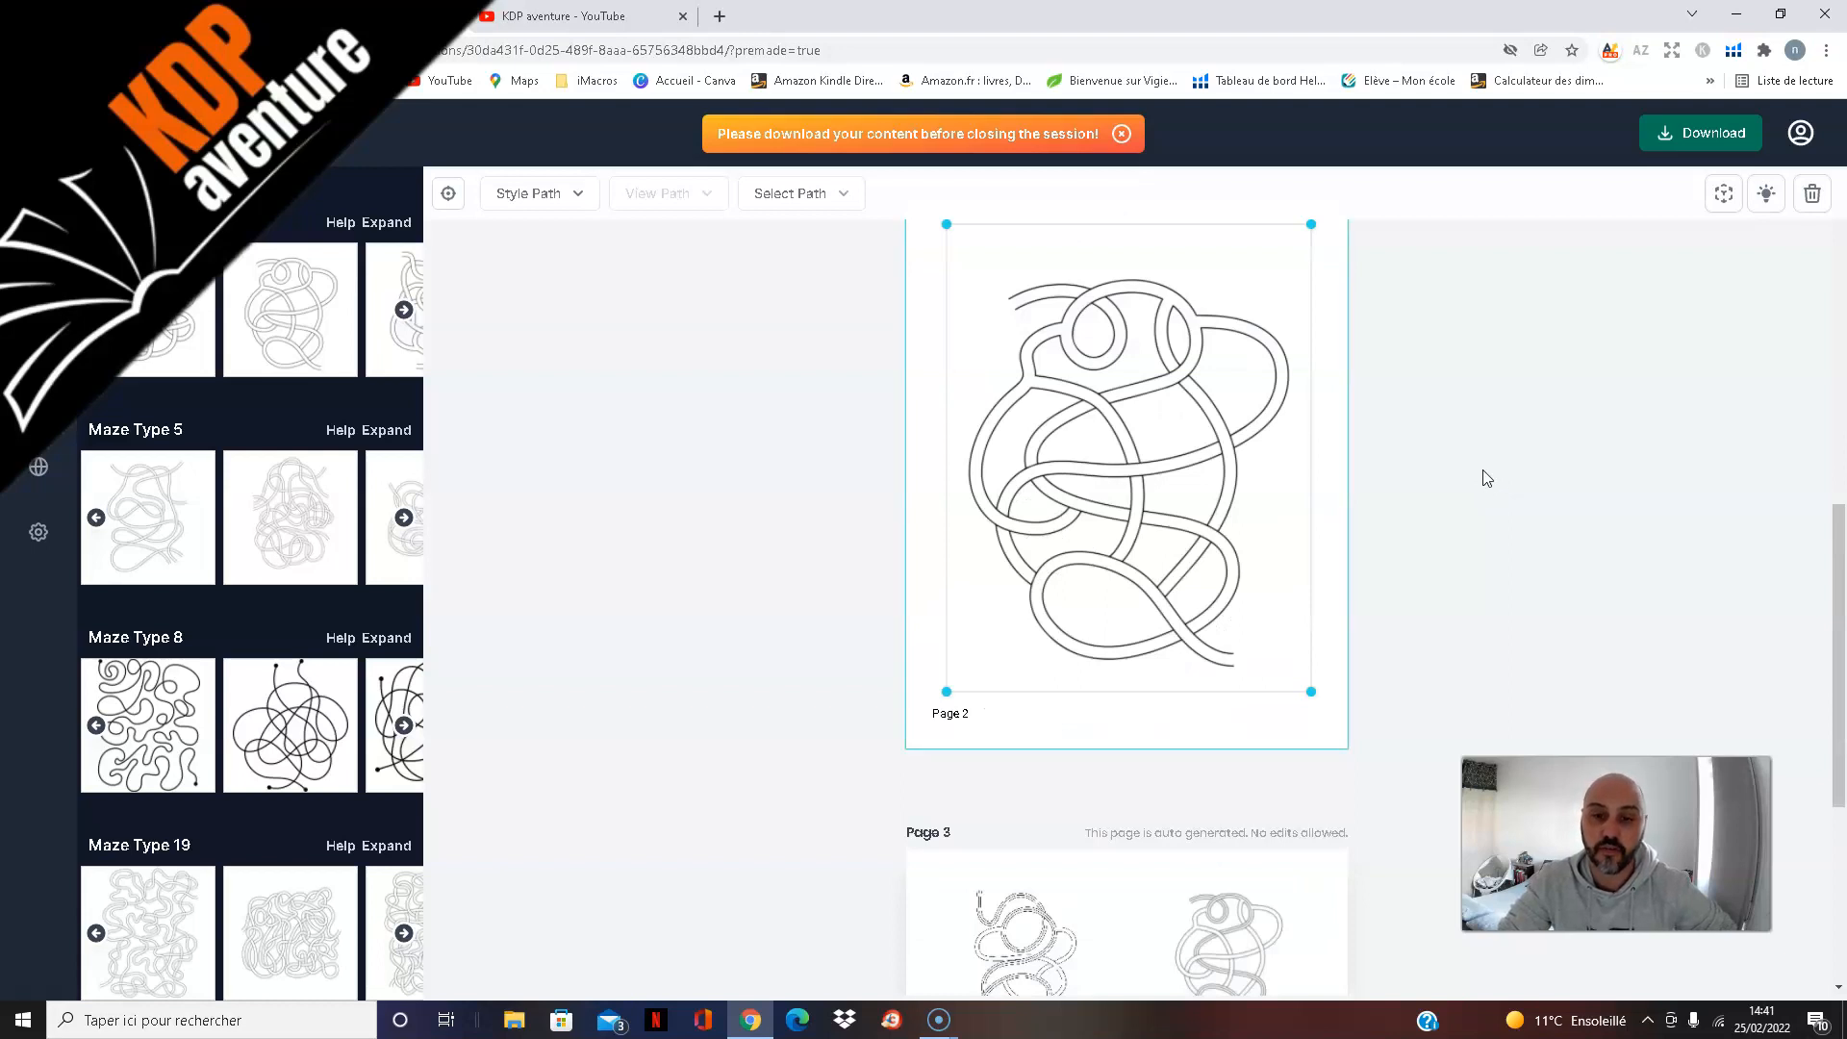
{"action": "scroll", "coordinate": [1486, 478], "scroll_direction": "down", "scroll_amount": 2}
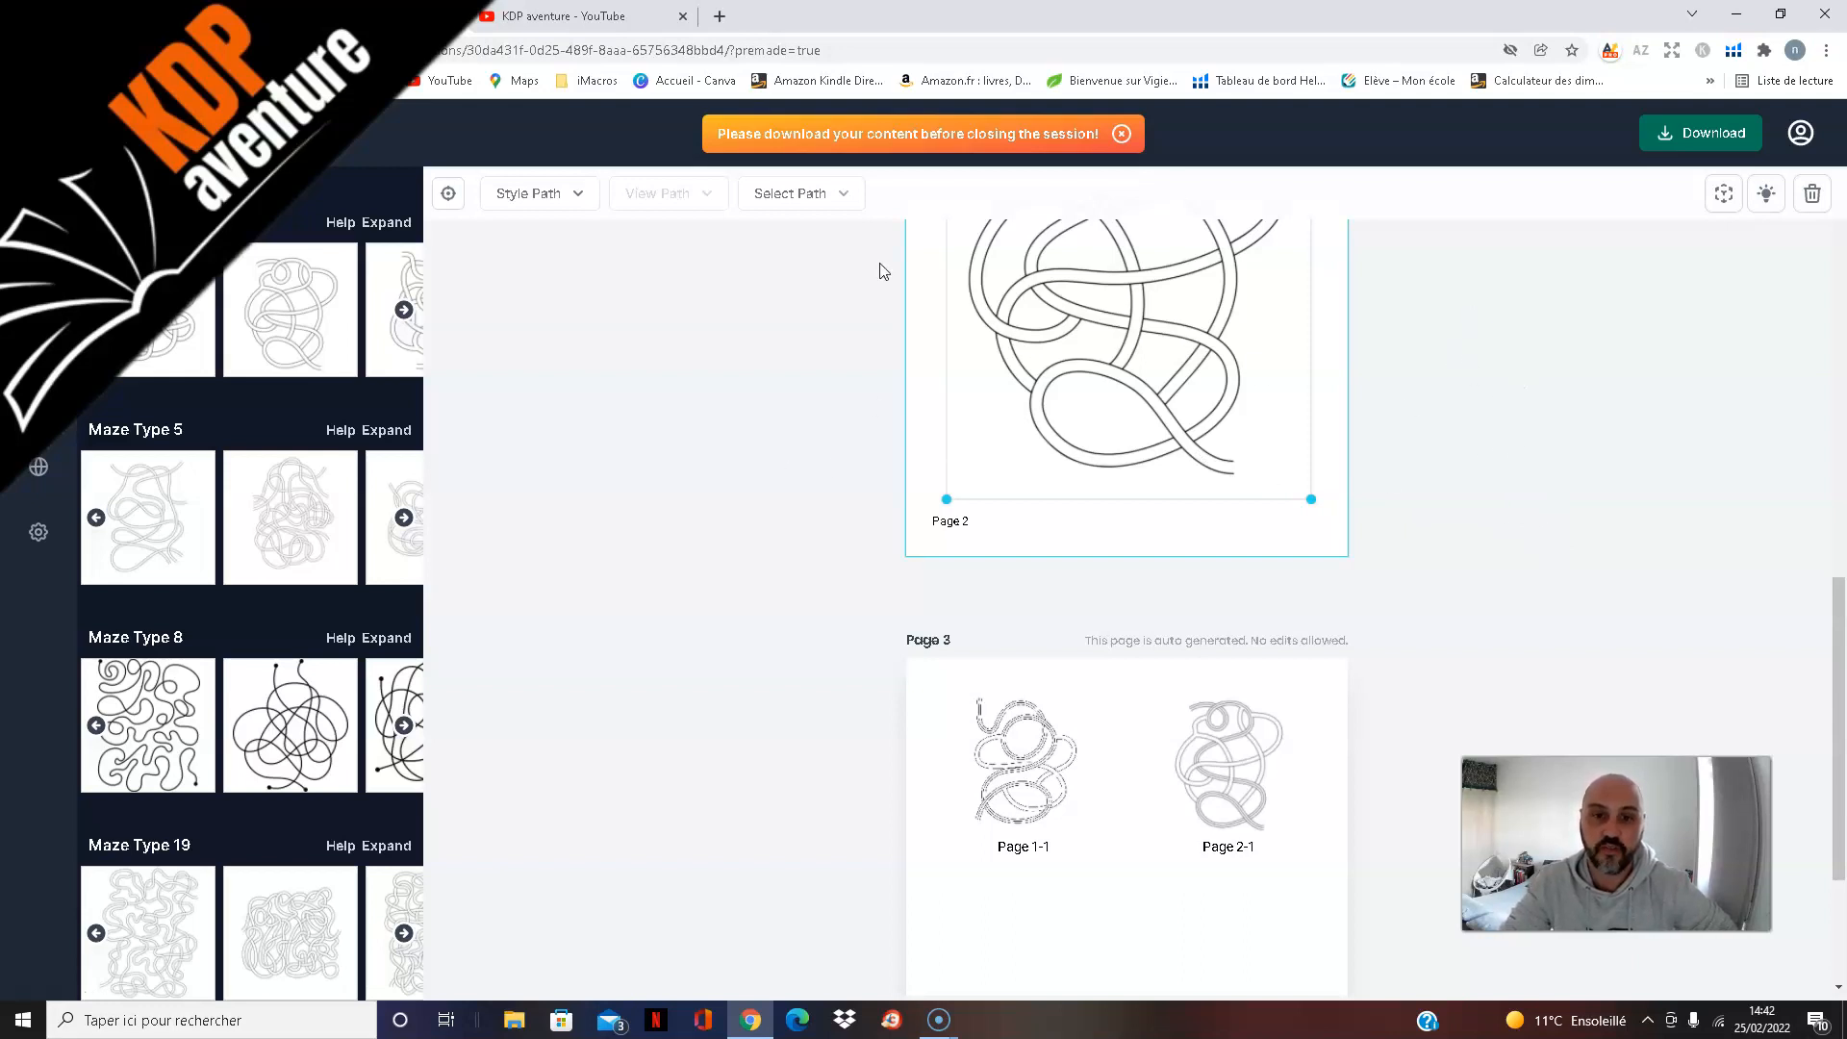
{"action": "scroll", "coordinate": [1486, 526], "scroll_direction": "down", "scroll_amount": 2}
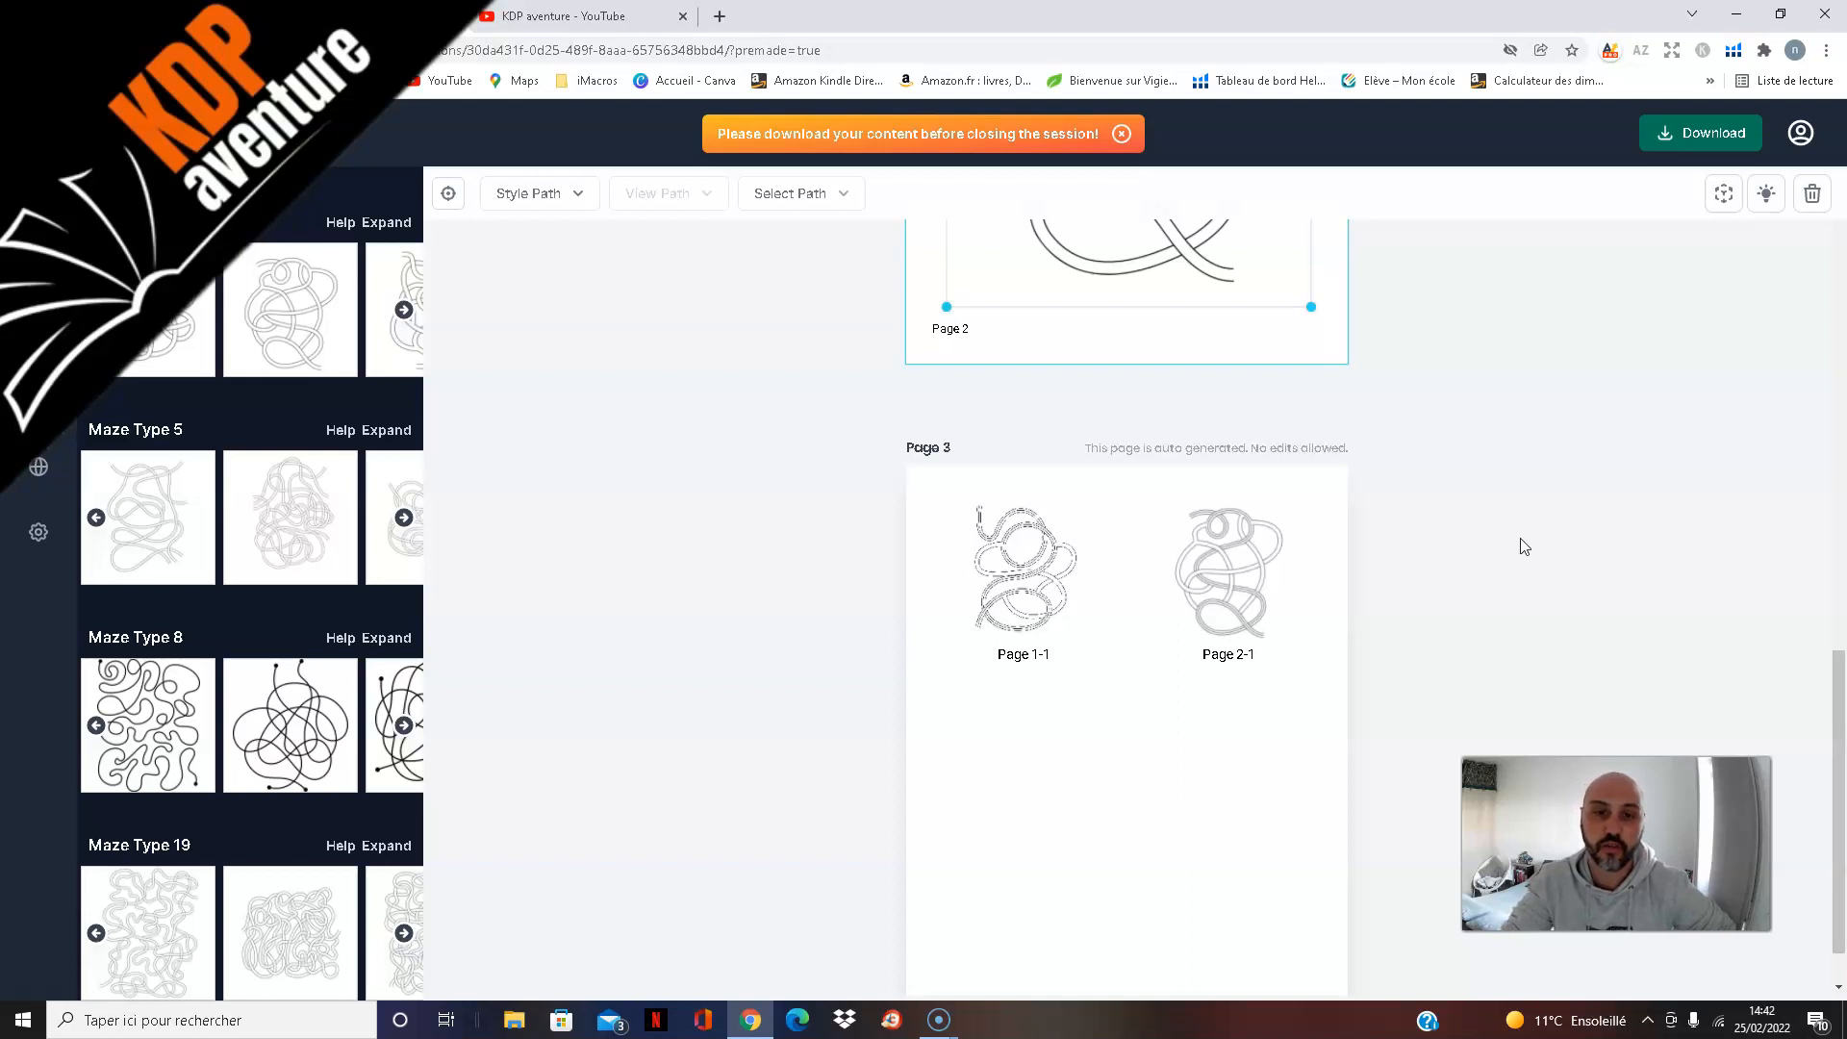
{"action": "scroll", "coordinate": [1522, 542], "scroll_direction": "down", "scroll_amount": 1}
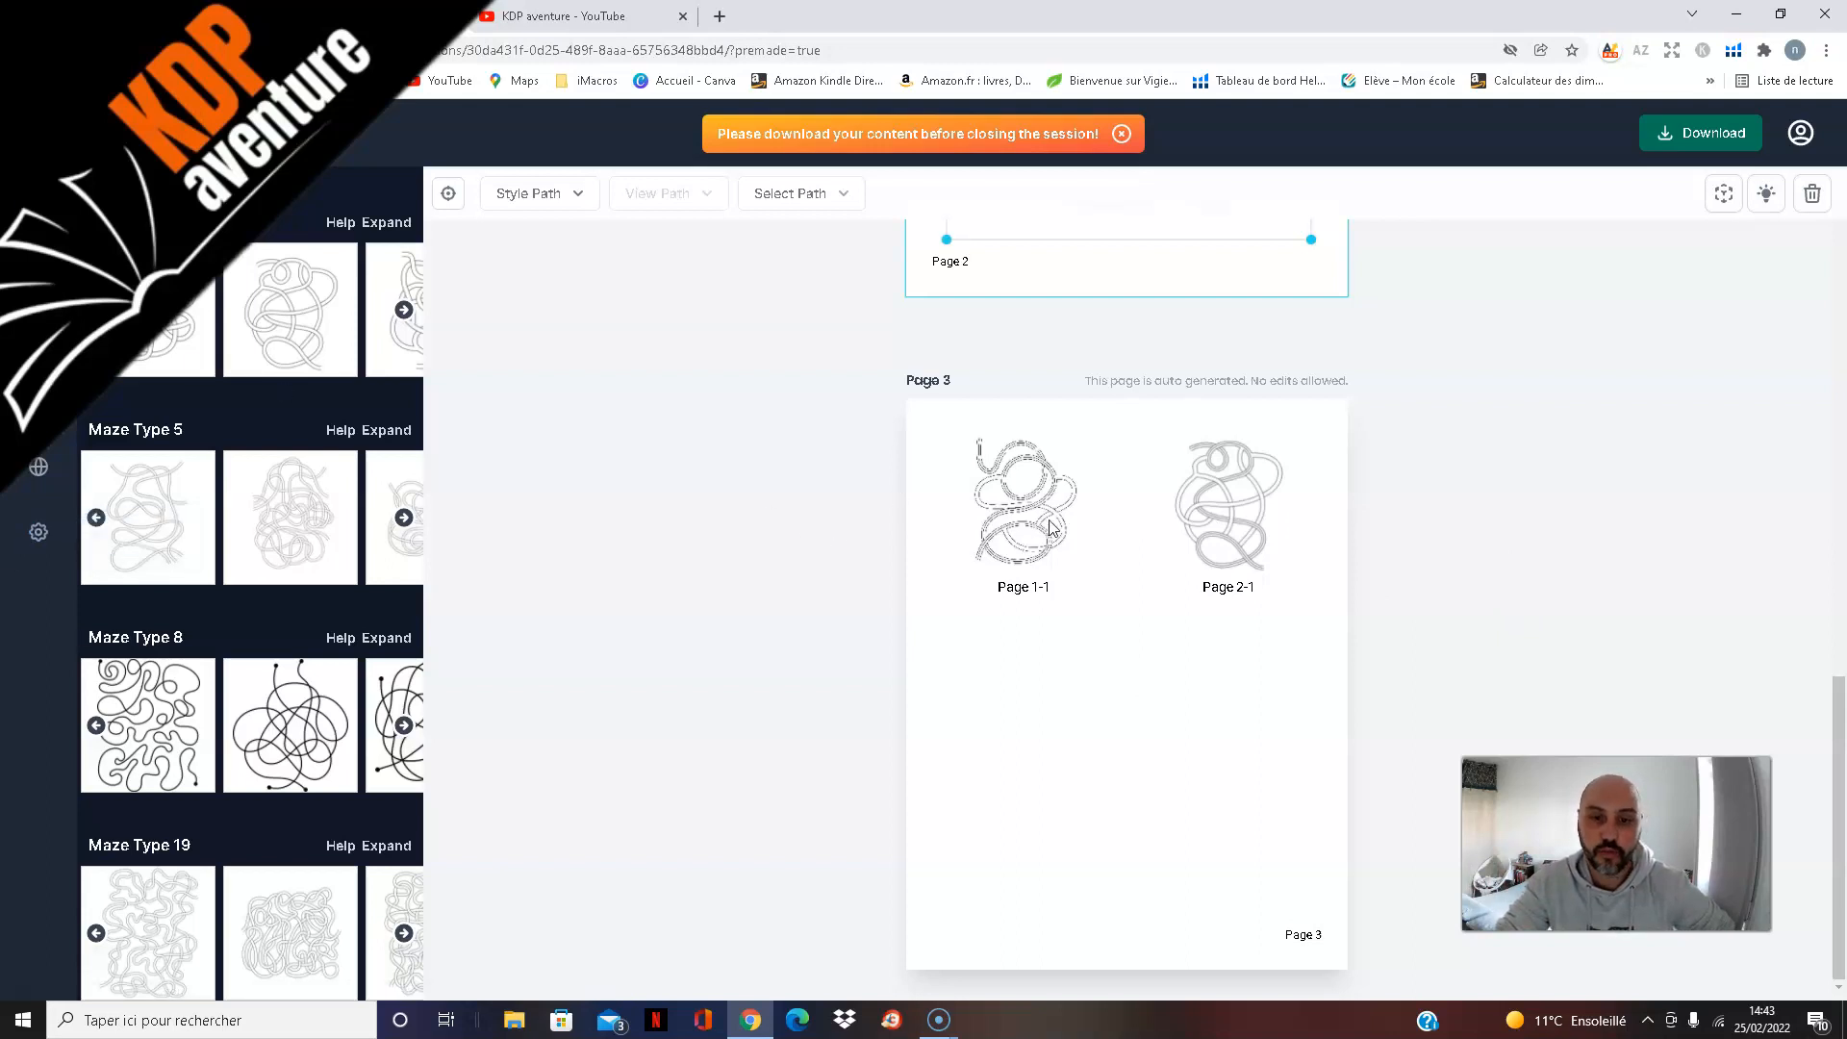
{"action": "scroll", "coordinate": [1558, 606], "scroll_direction": "up", "scroll_amount": 4}
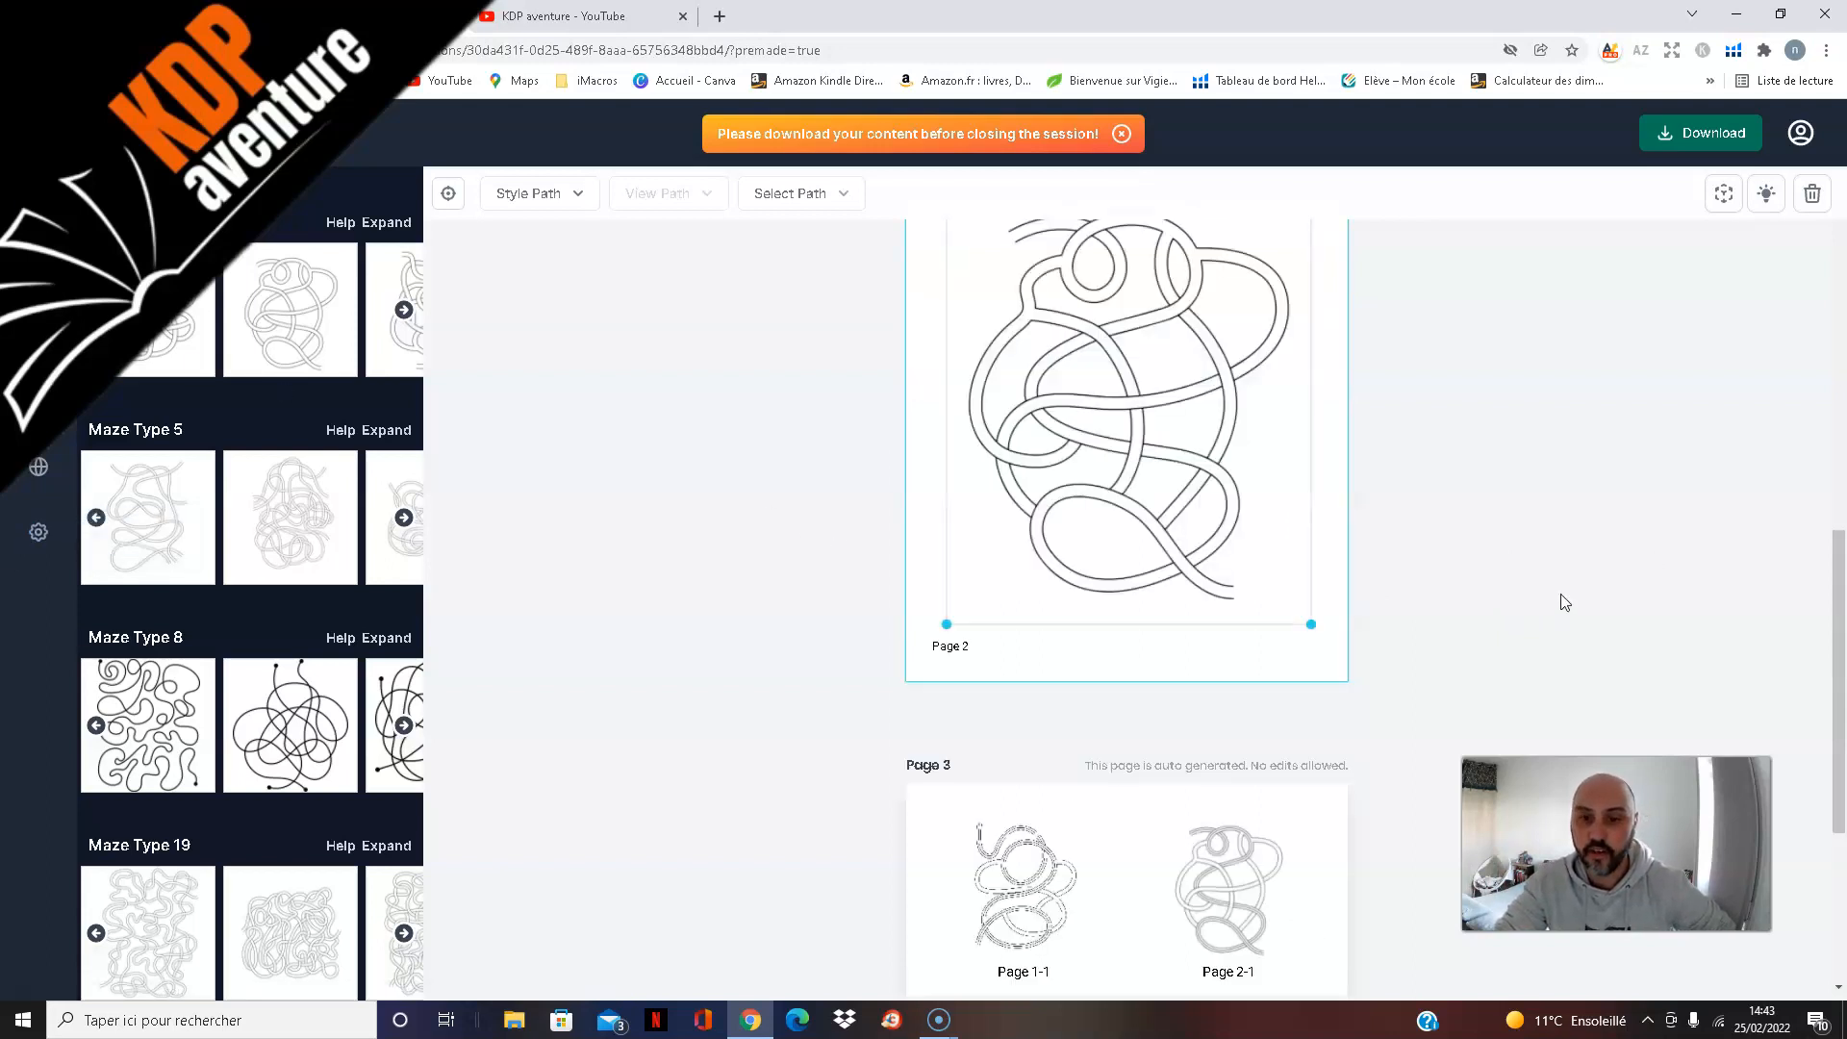
{"action": "scroll", "coordinate": [1549, 592], "scroll_direction": "down", "scroll_amount": 3}
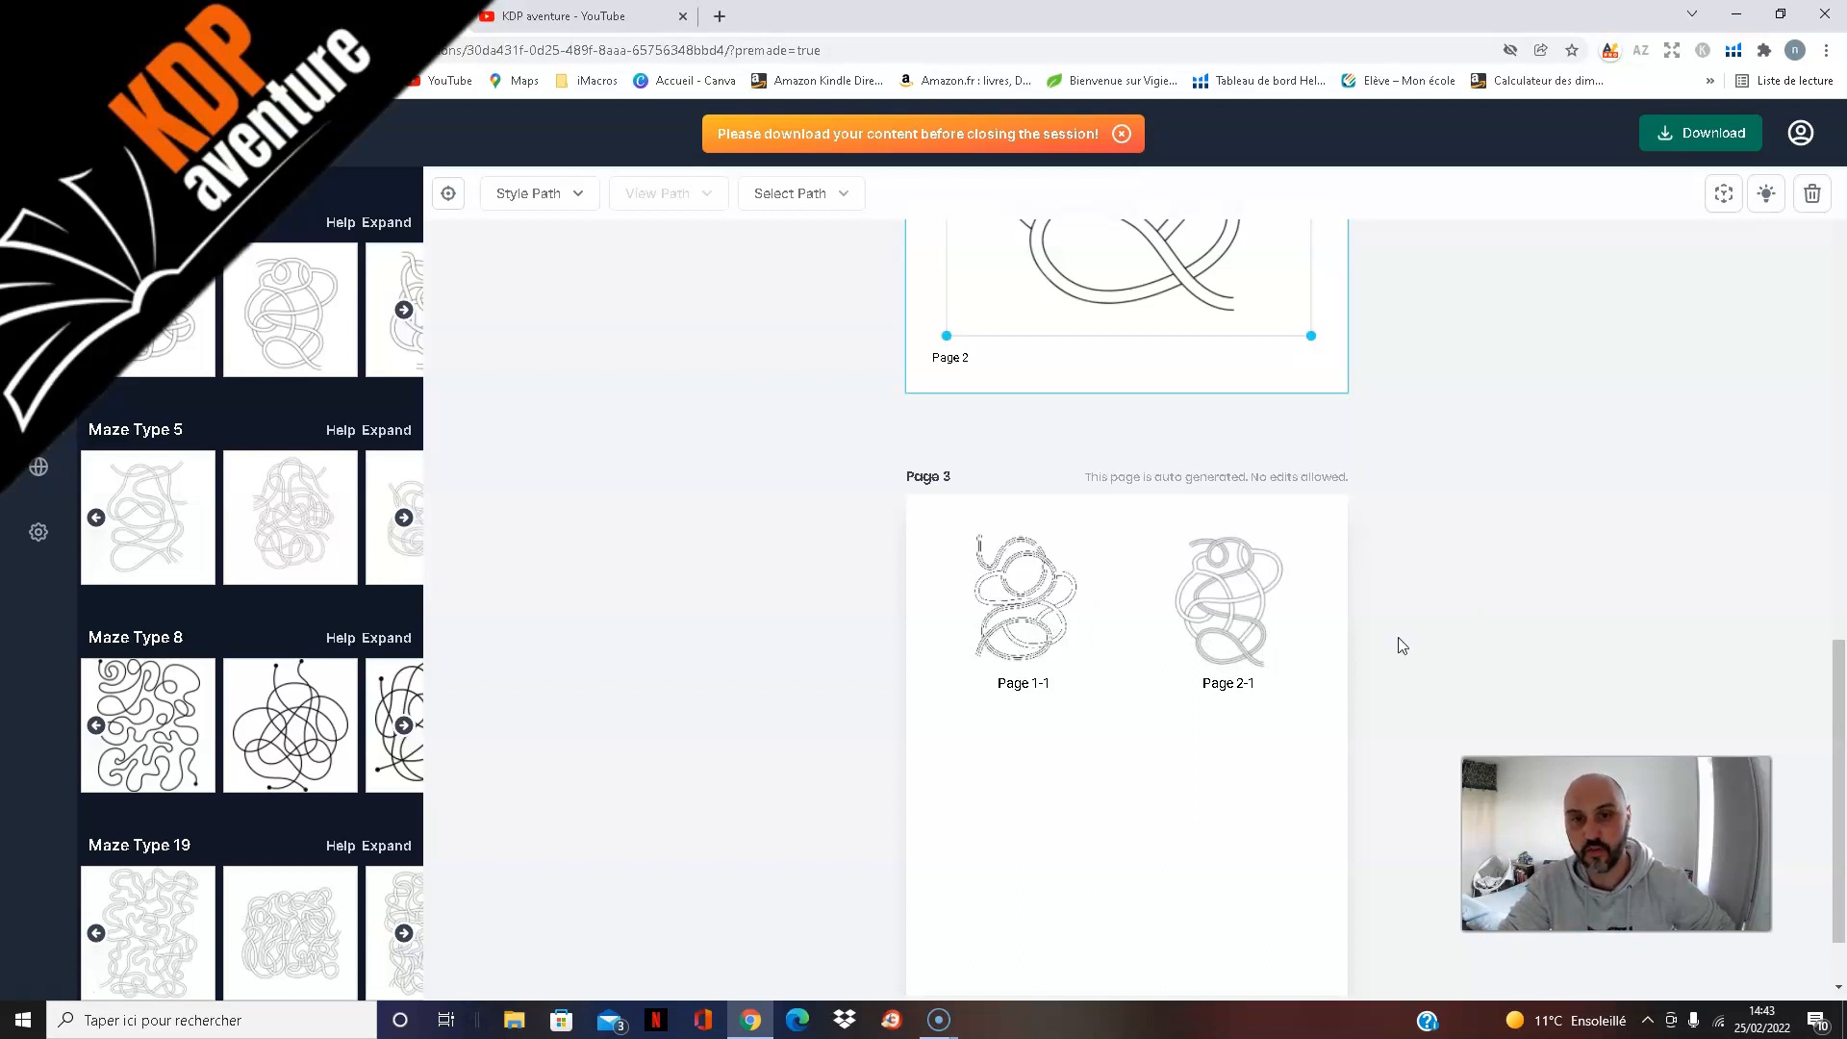
{"action": "scroll", "coordinate": [1452, 569], "scroll_direction": "down", "scroll_amount": 1}
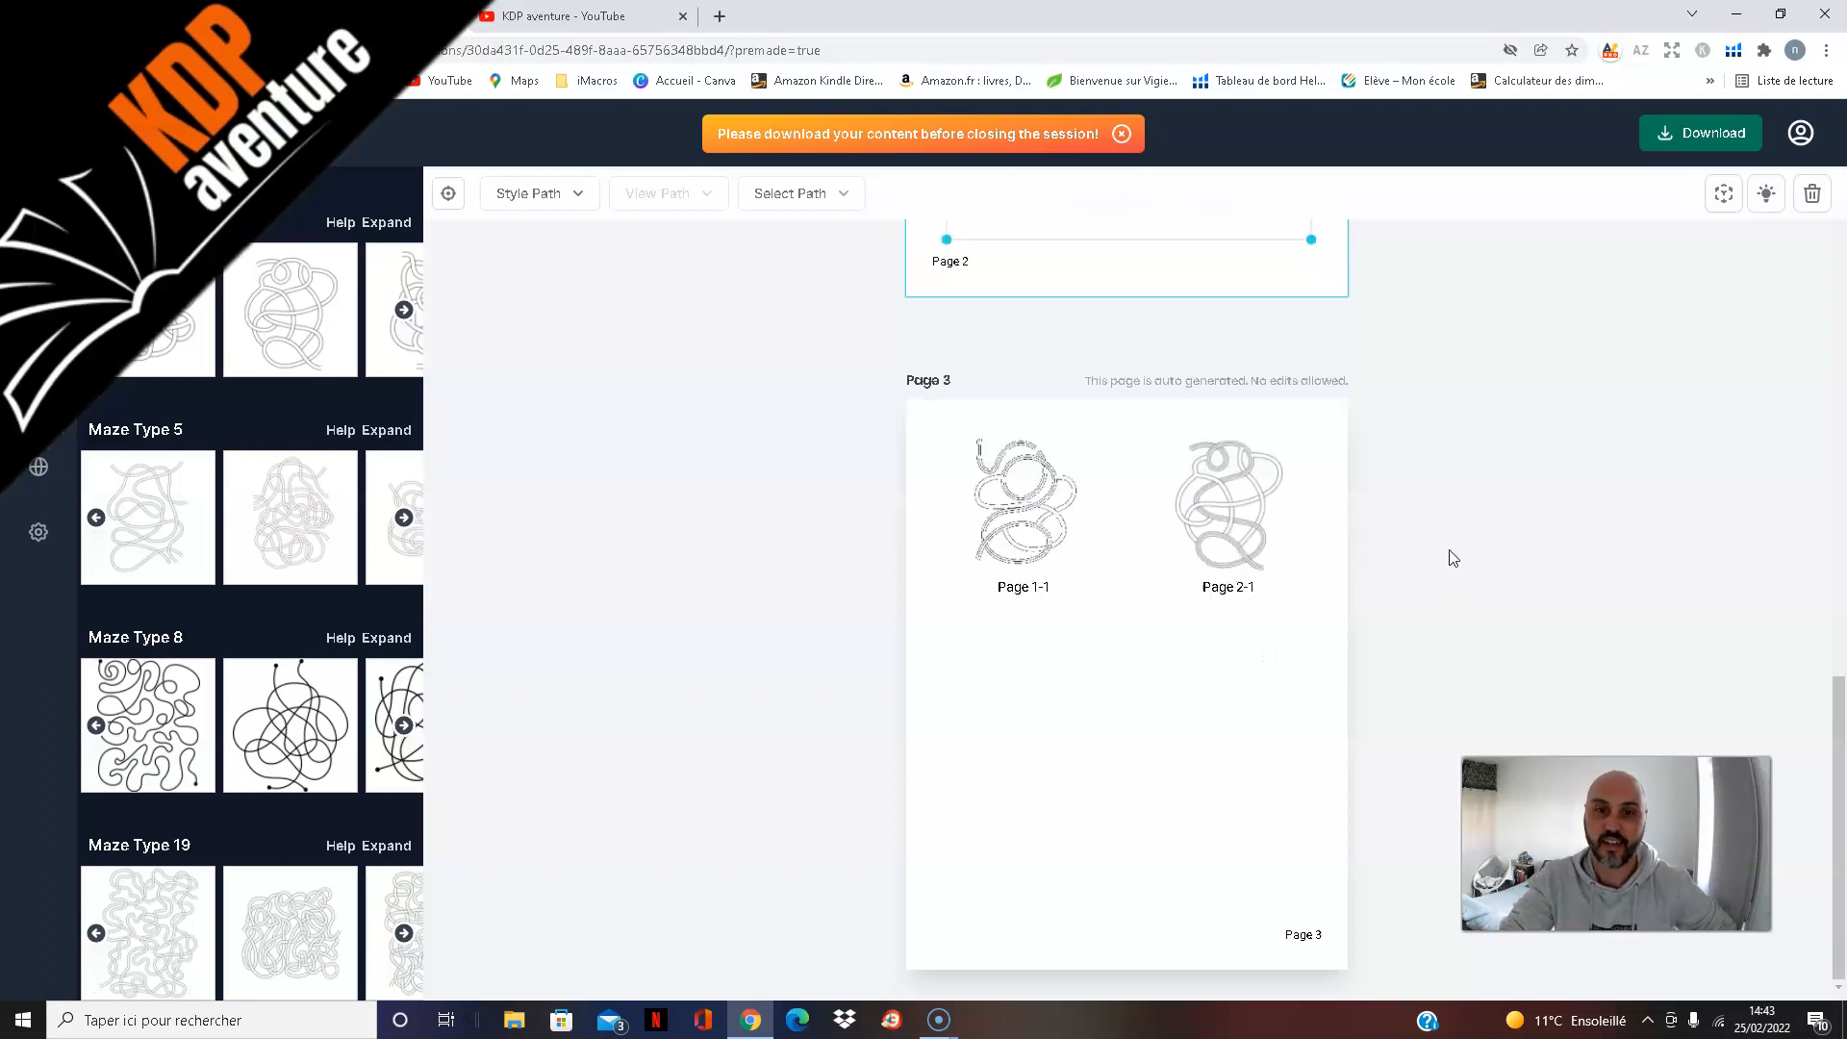
{"action": "scroll", "coordinate": [1425, 589], "scroll_direction": "up", "scroll_amount": 5}
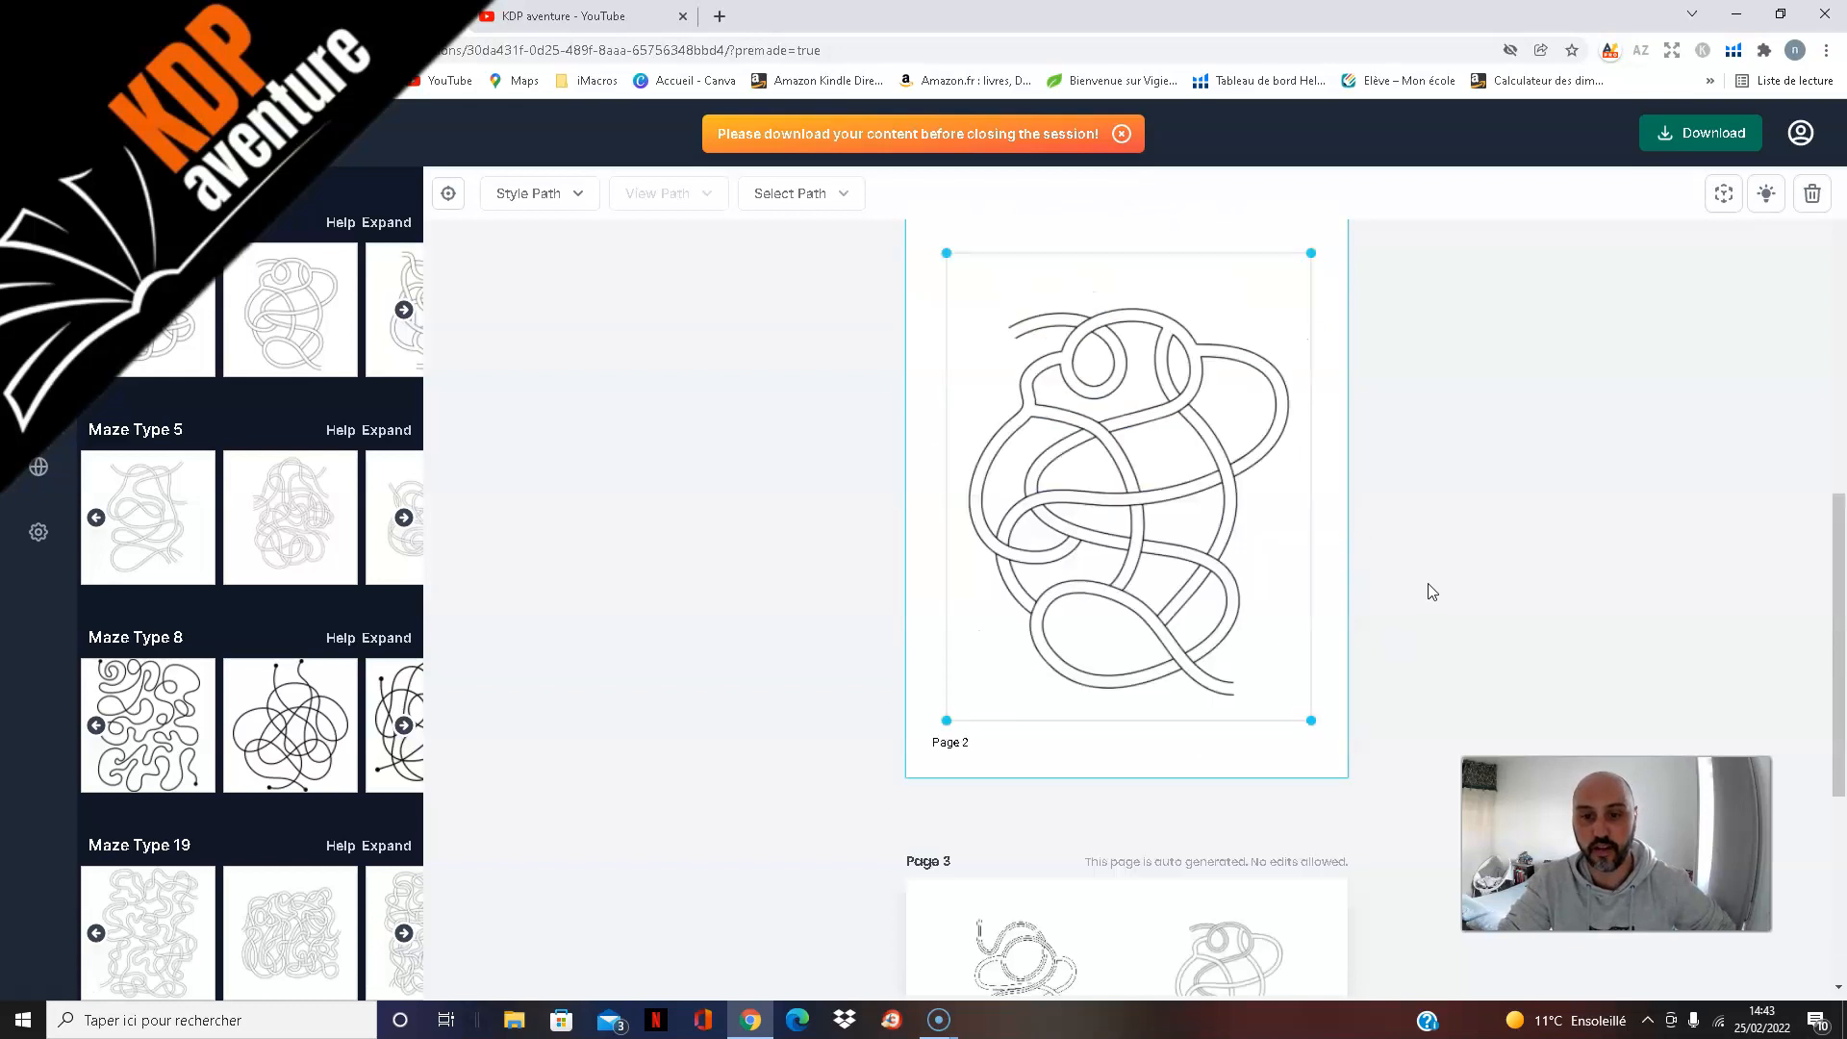
Step: Insert a blank page after page 2, browse the Maze Type 5 designs and add the square ring-shaped maze to it
{"action": "scroll", "coordinate": [1432, 591], "scroll_direction": "up", "scroll_amount": 3}
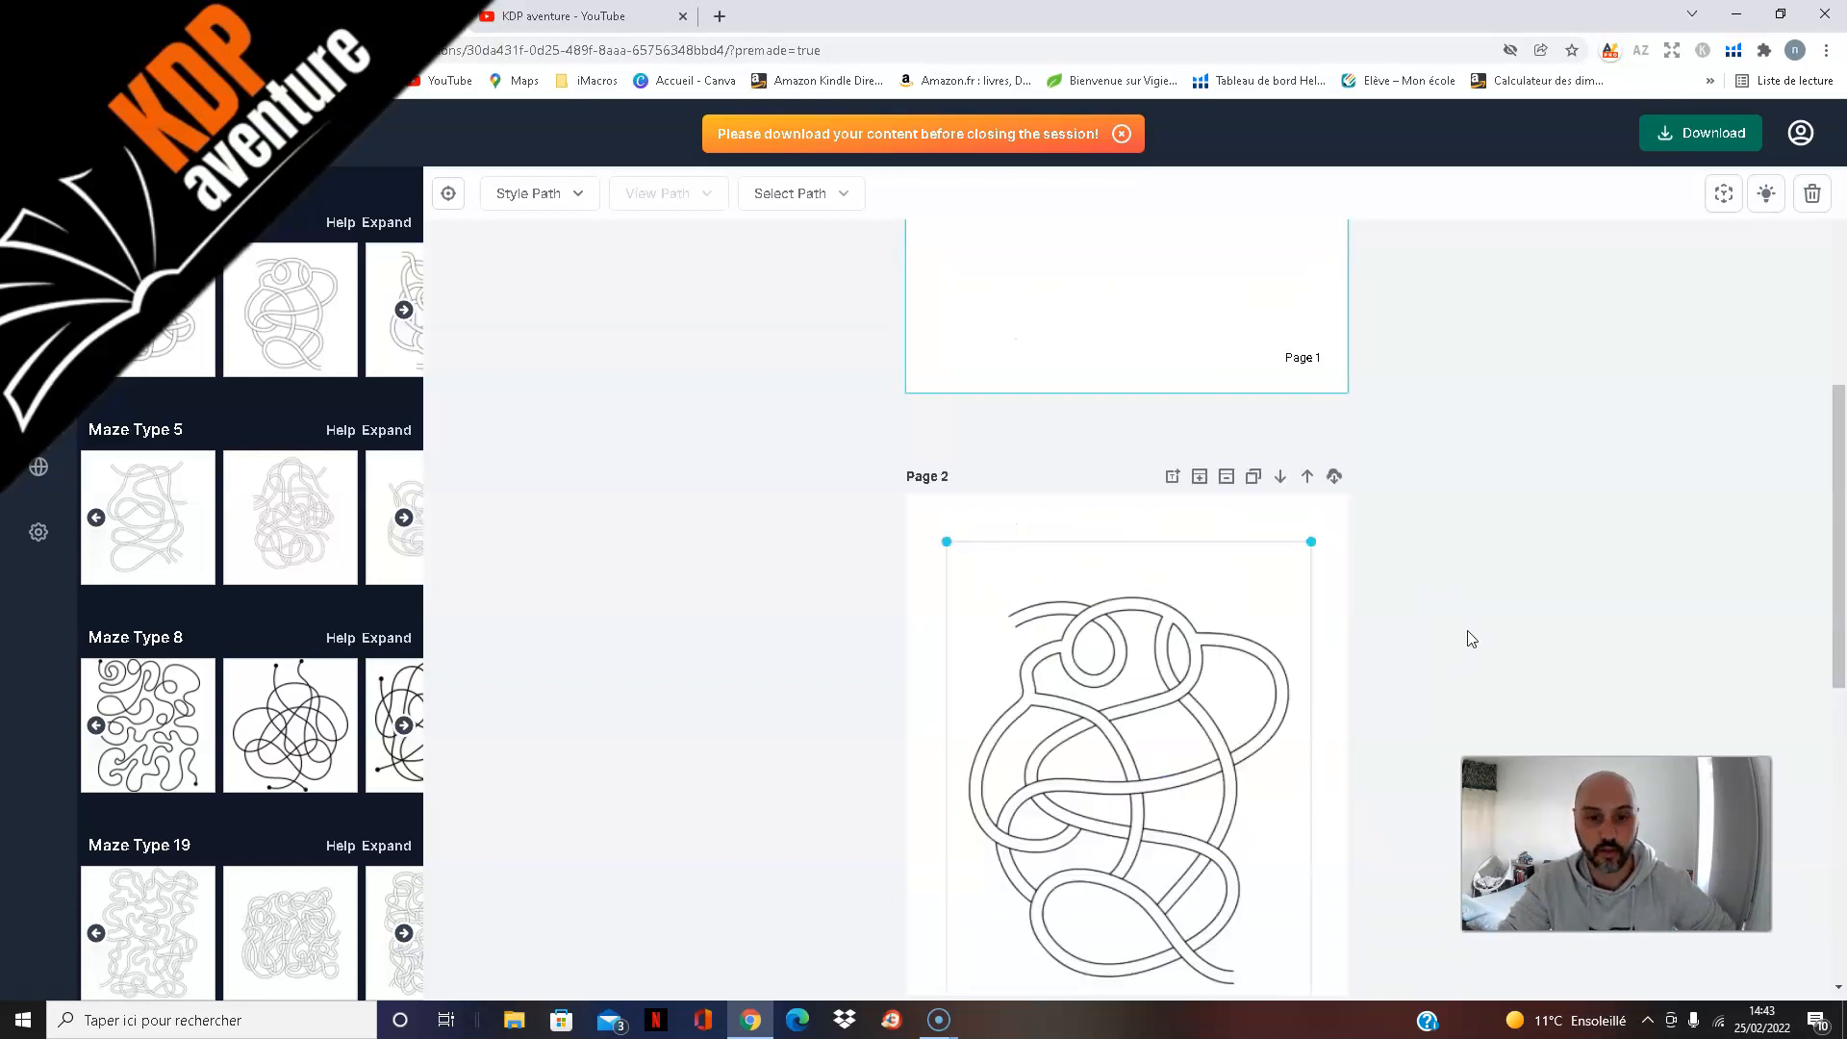
{"action": "left_click", "coordinate": [1220, 483]}
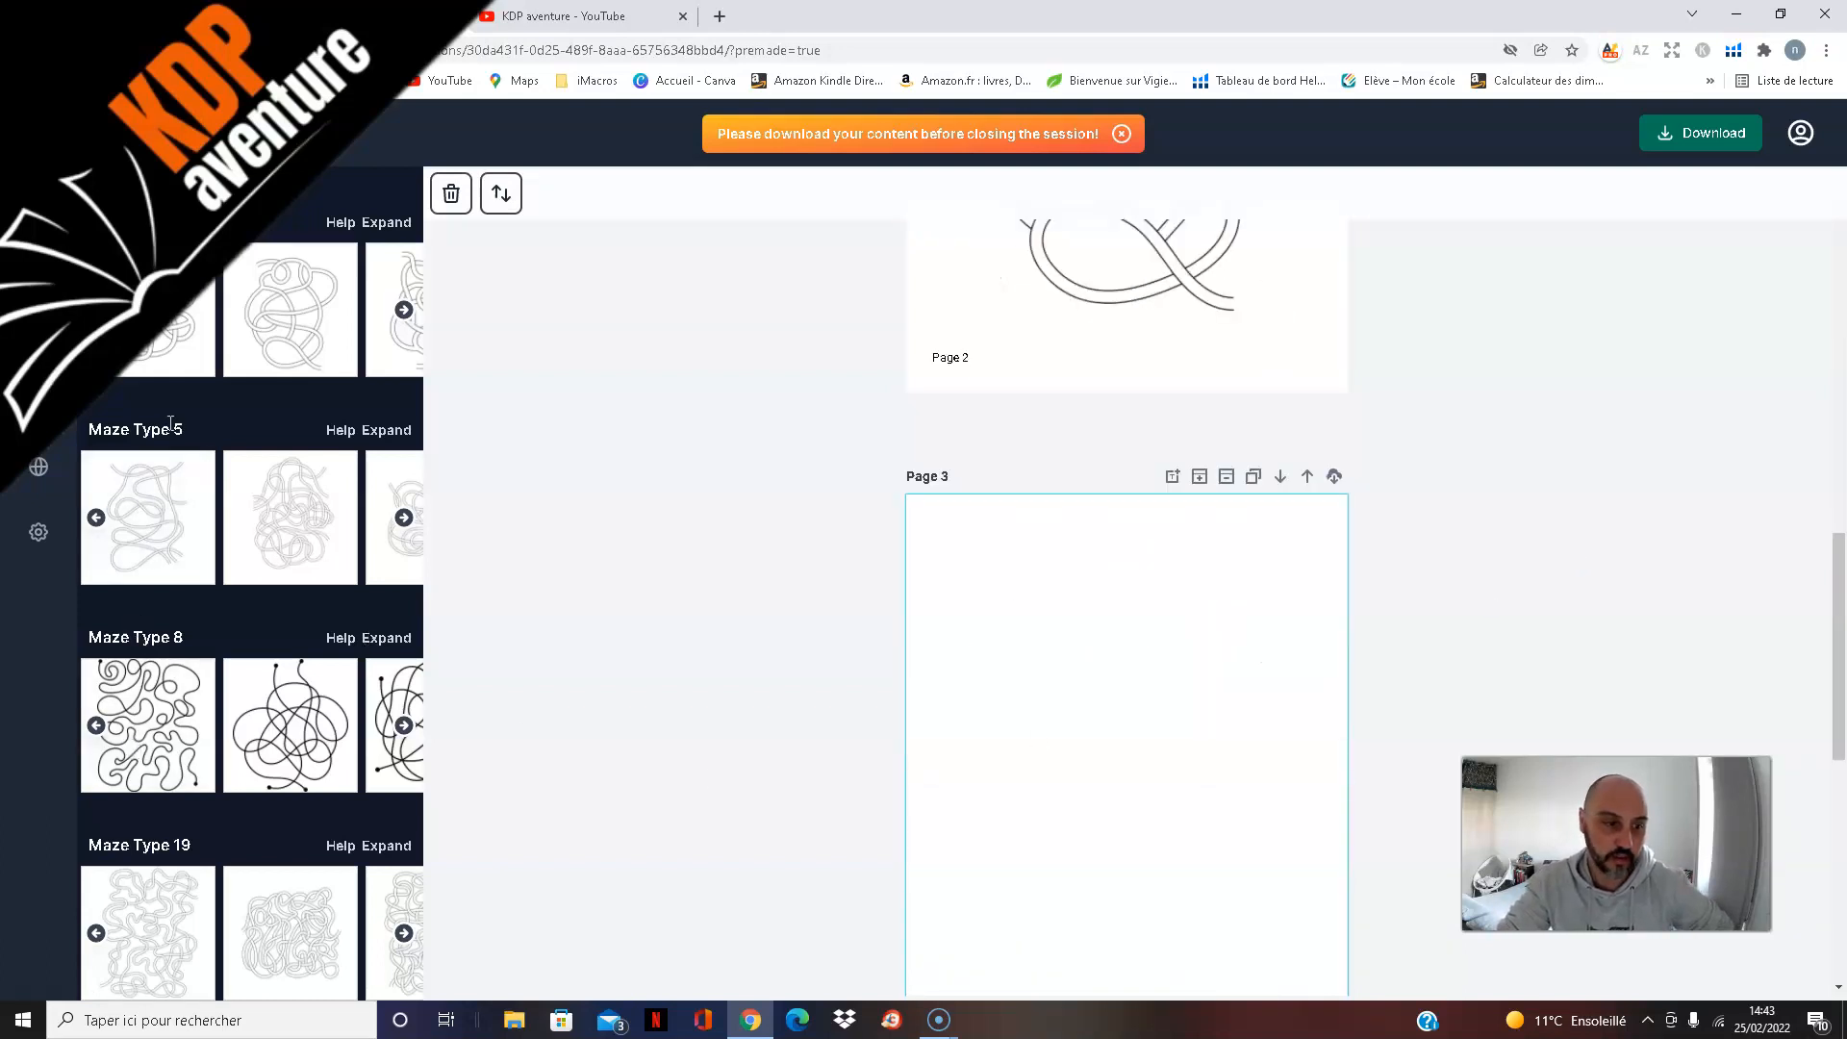
{"action": "left_click", "coordinate": [405, 523]}
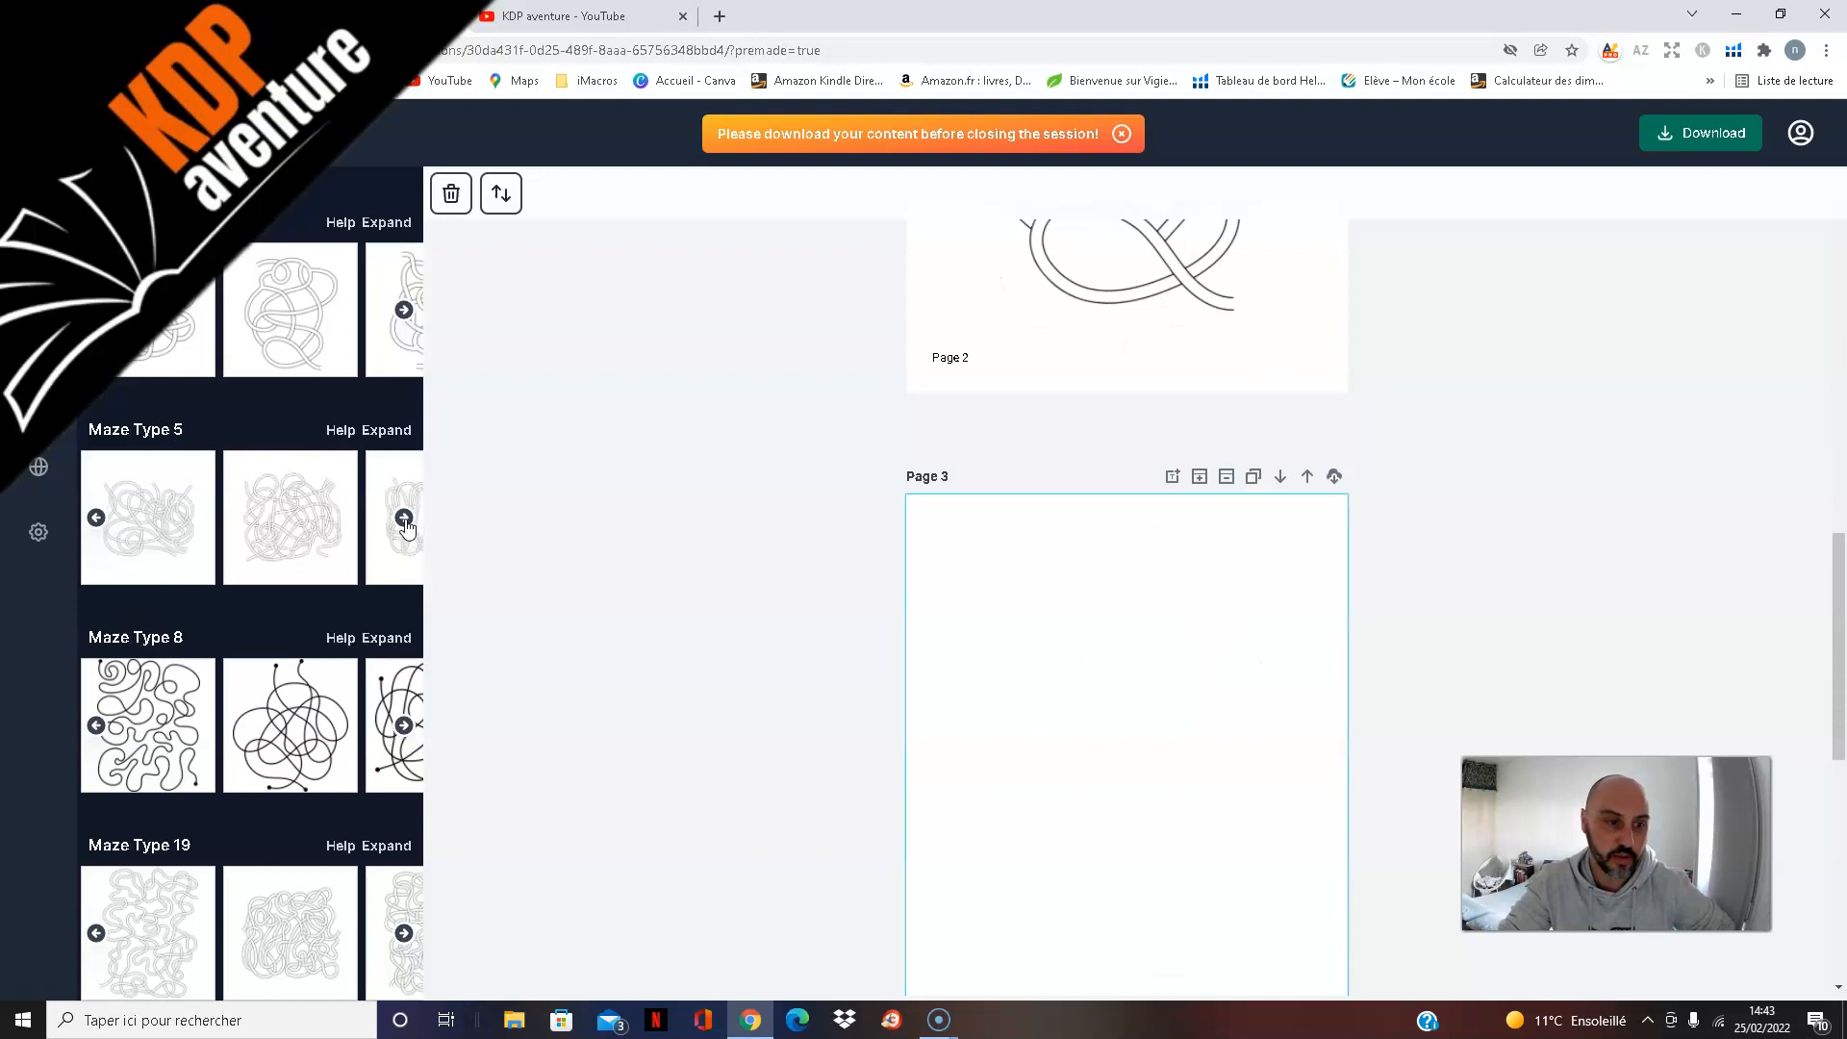
{"action": "left_click", "coordinate": [404, 522]}
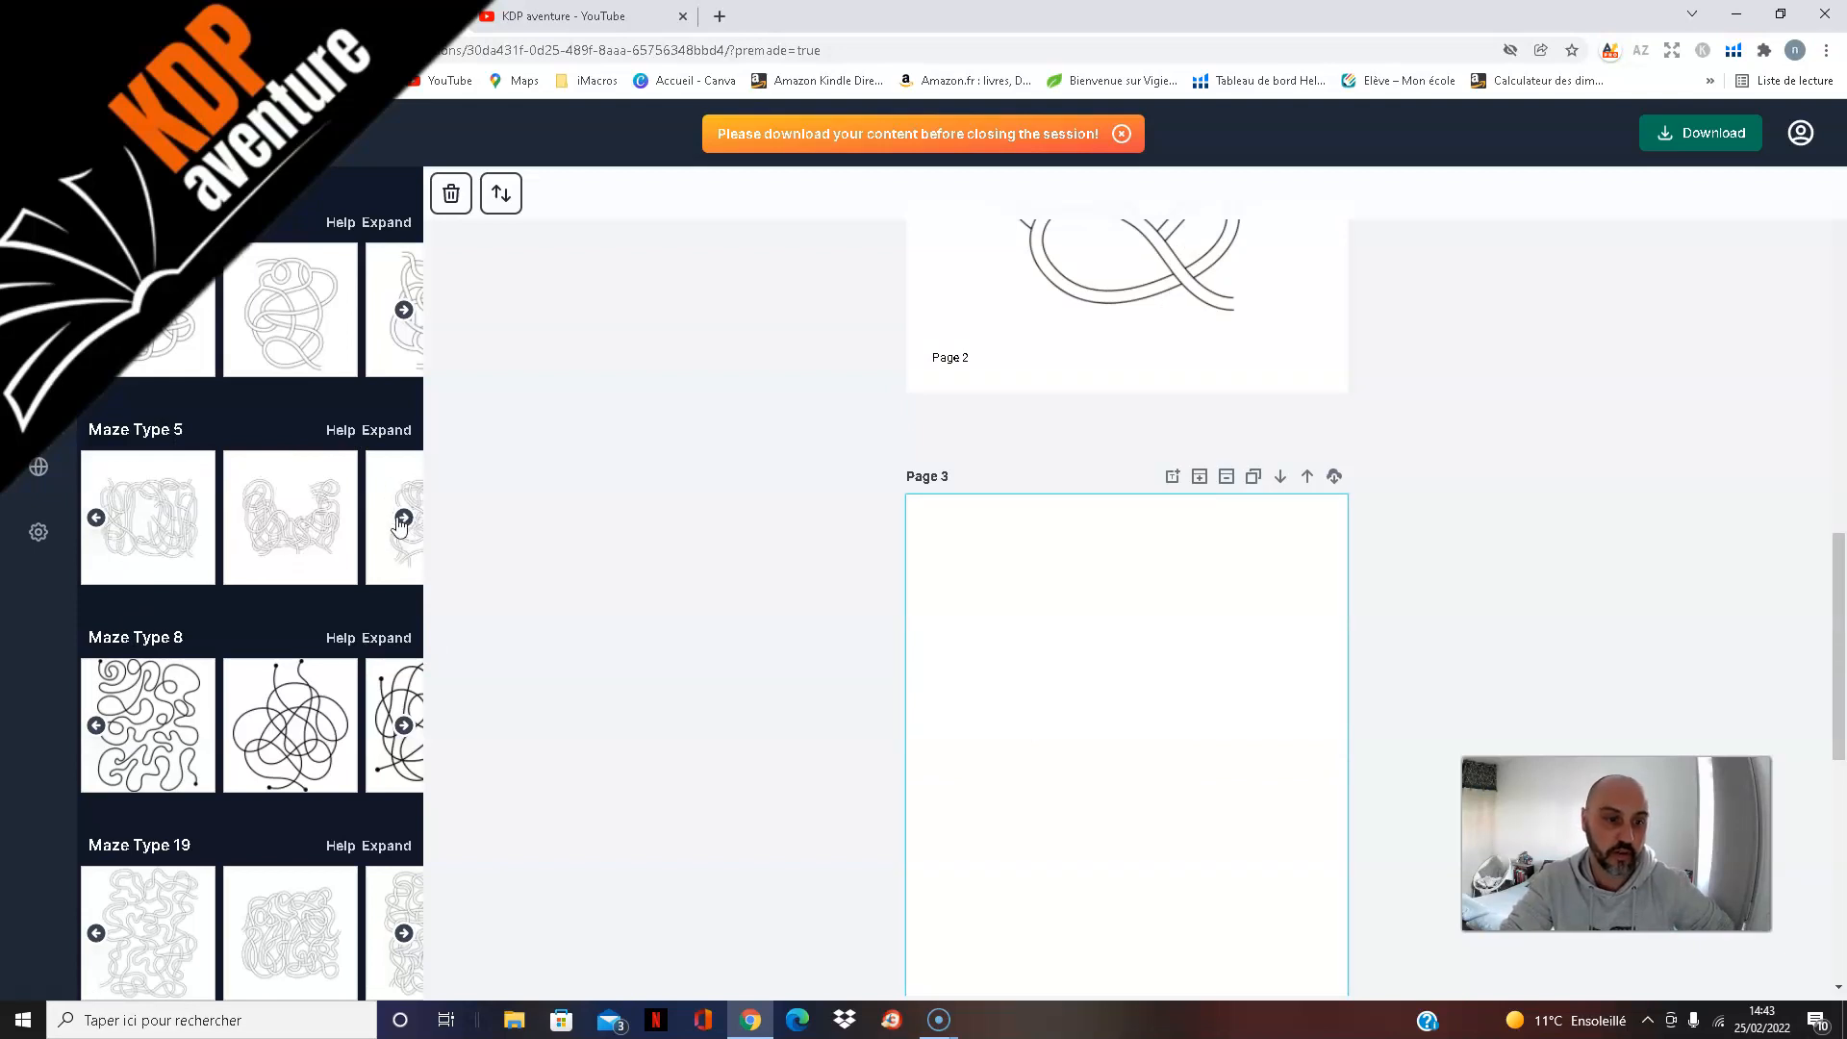
{"action": "left_click", "coordinate": [401, 523]}
{"action": "left_click", "coordinate": [403, 523]}
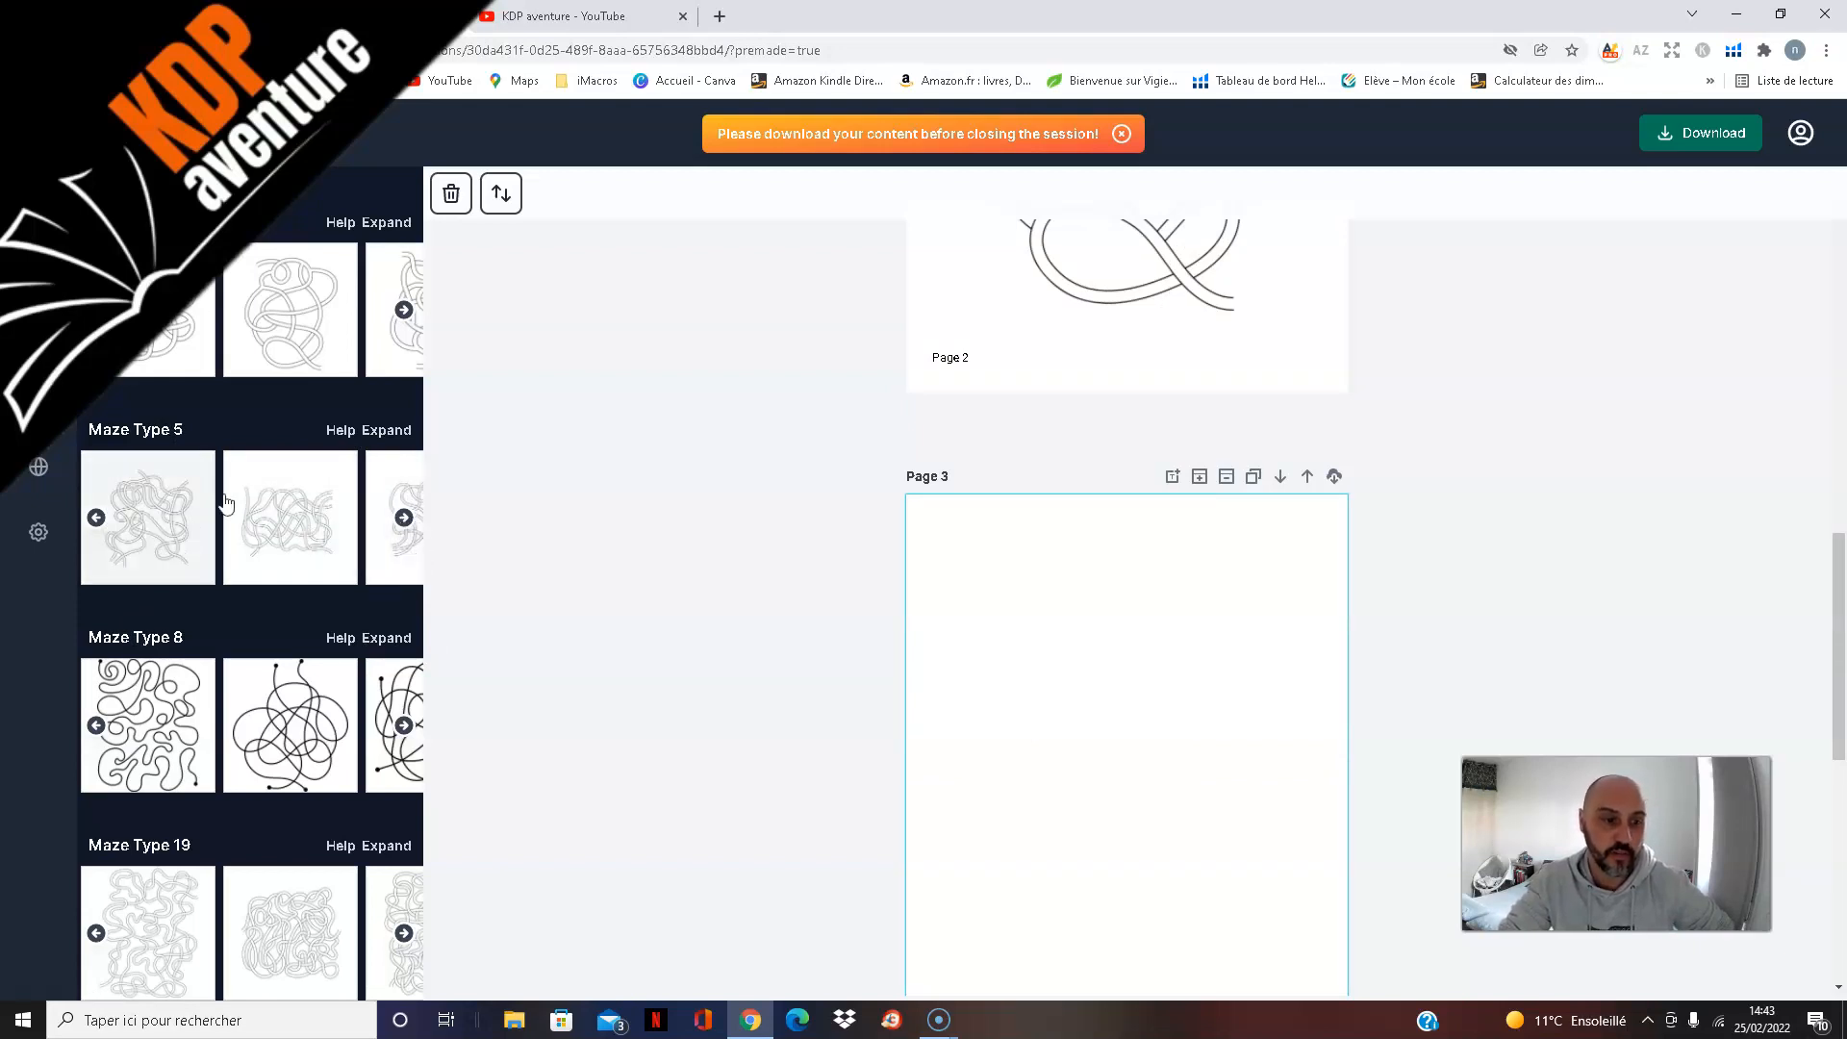
{"action": "left_click", "coordinate": [404, 522]}
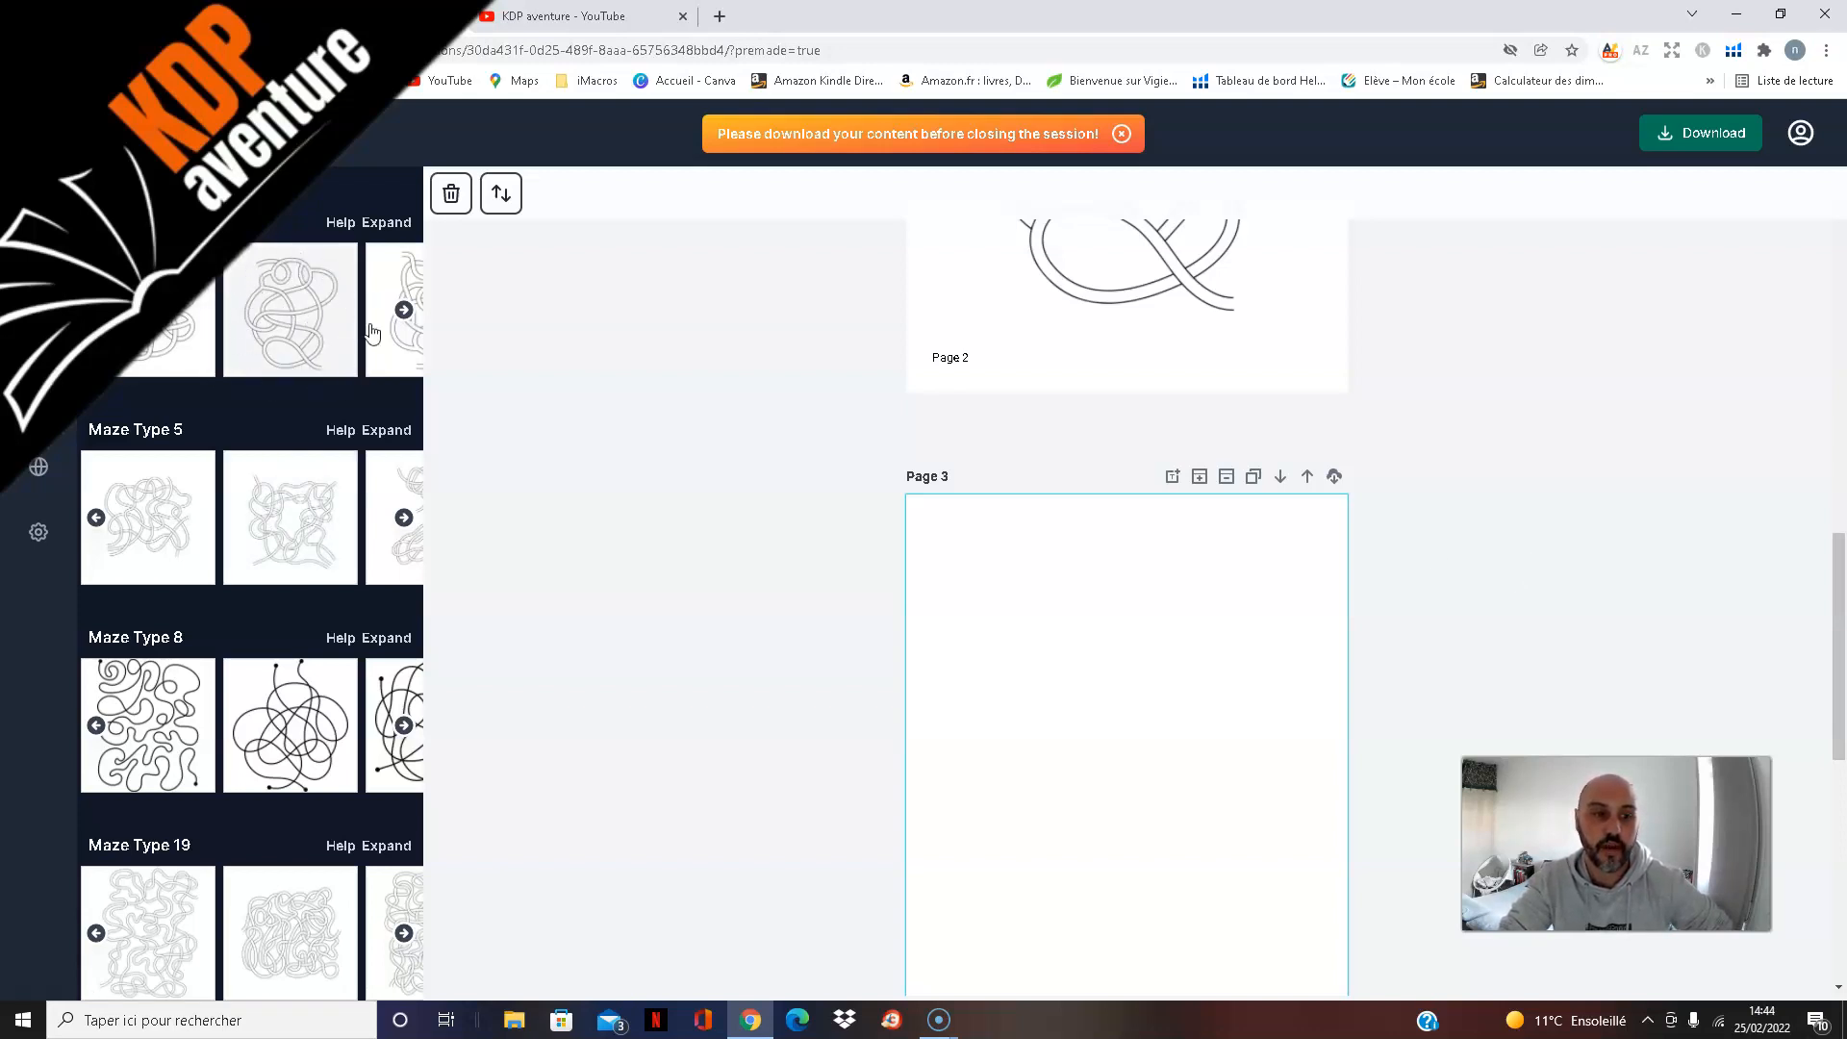
{"action": "left_click", "coordinate": [1203, 685]}
Step: Enlarge the maze on page 3 to nearly fill the width between the margins and centre it above the page number
{"action": "left_click_drag", "start_coordinate": [1250, 624], "coordinate": [1310, 545]}
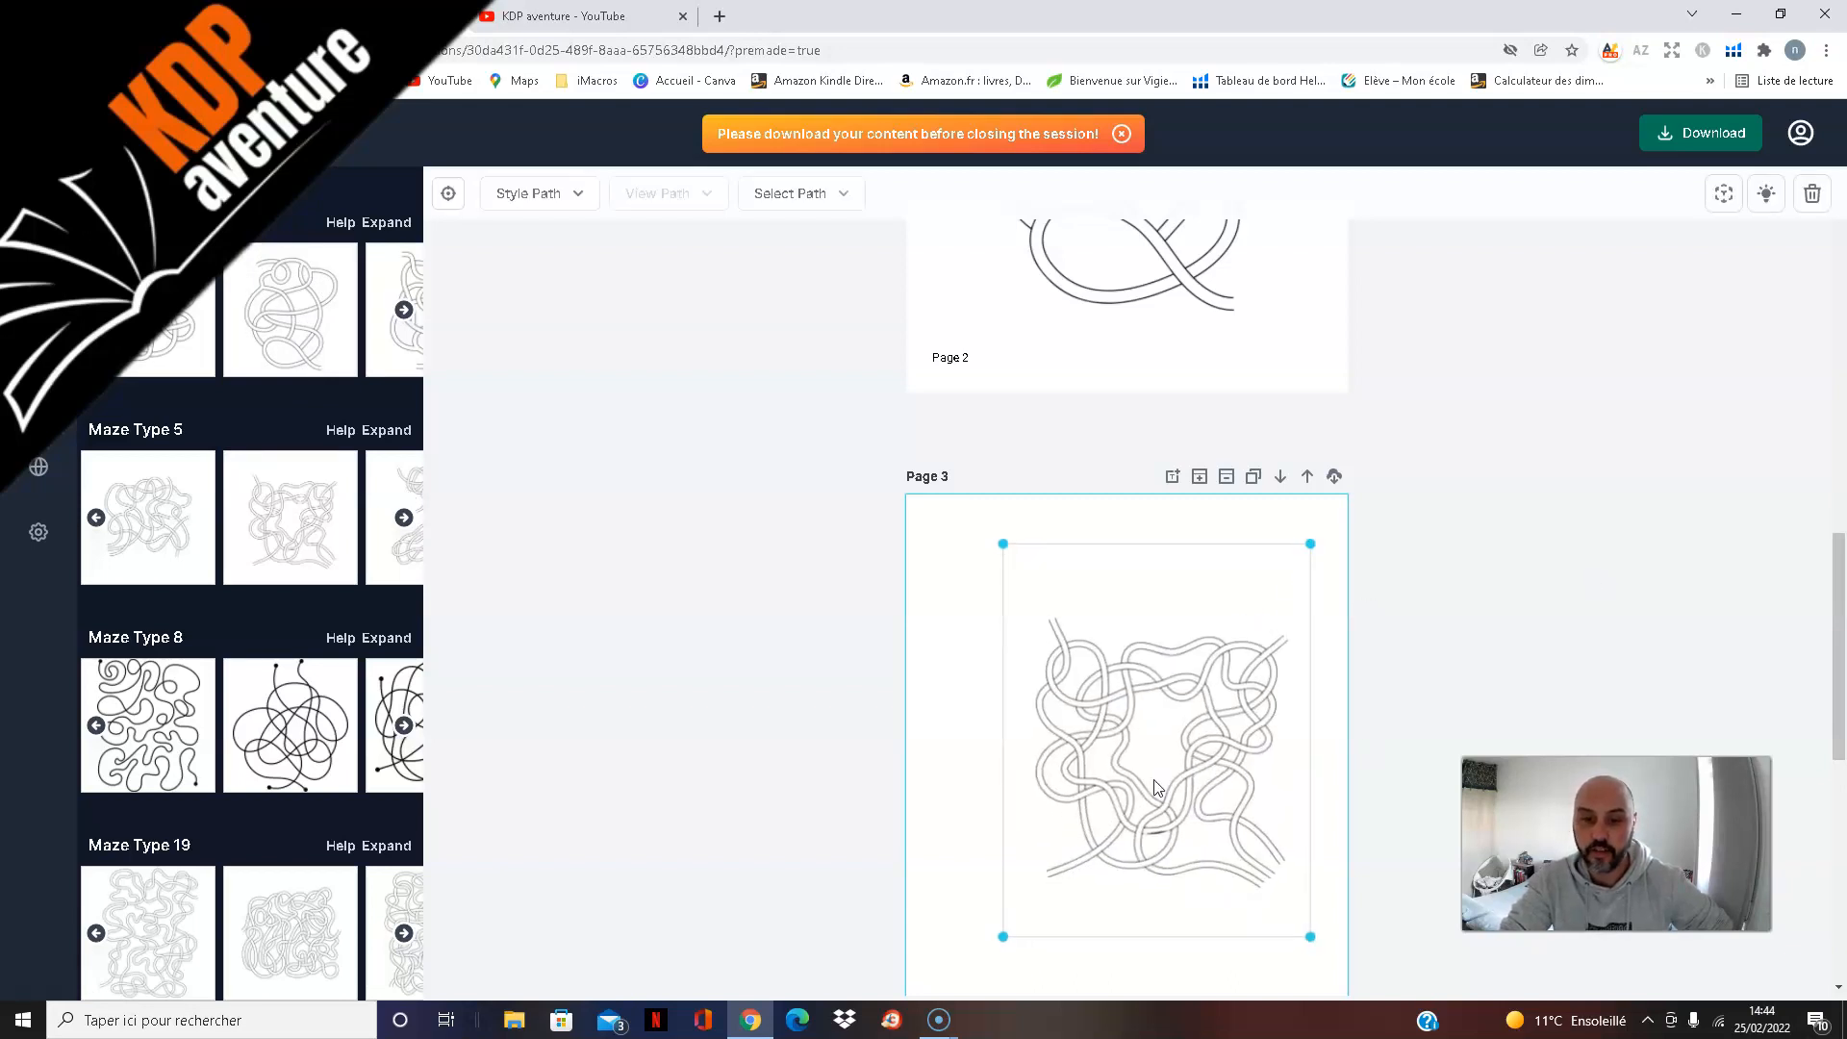
{"action": "scroll", "coordinate": [870, 750], "scroll_direction": "down", "scroll_amount": 2}
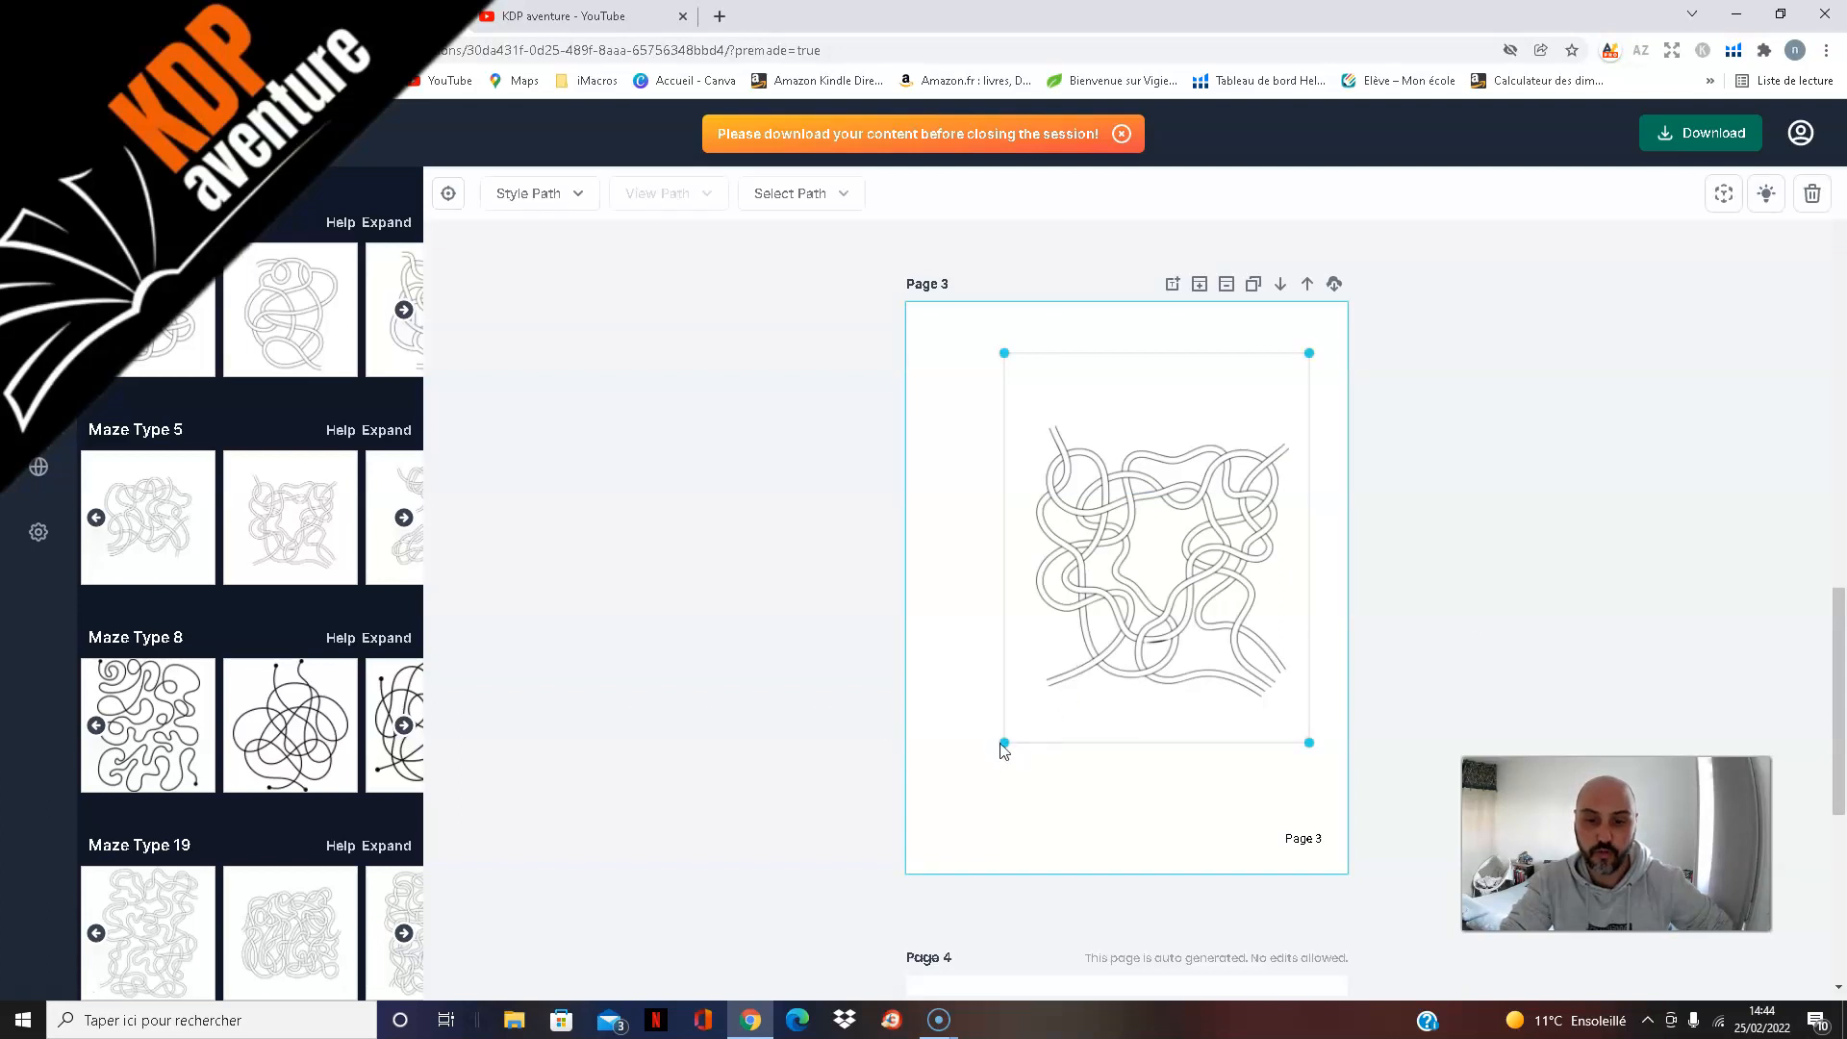
{"action": "left_click_drag", "start_coordinate": [997, 789], "coordinate": [960, 843]}
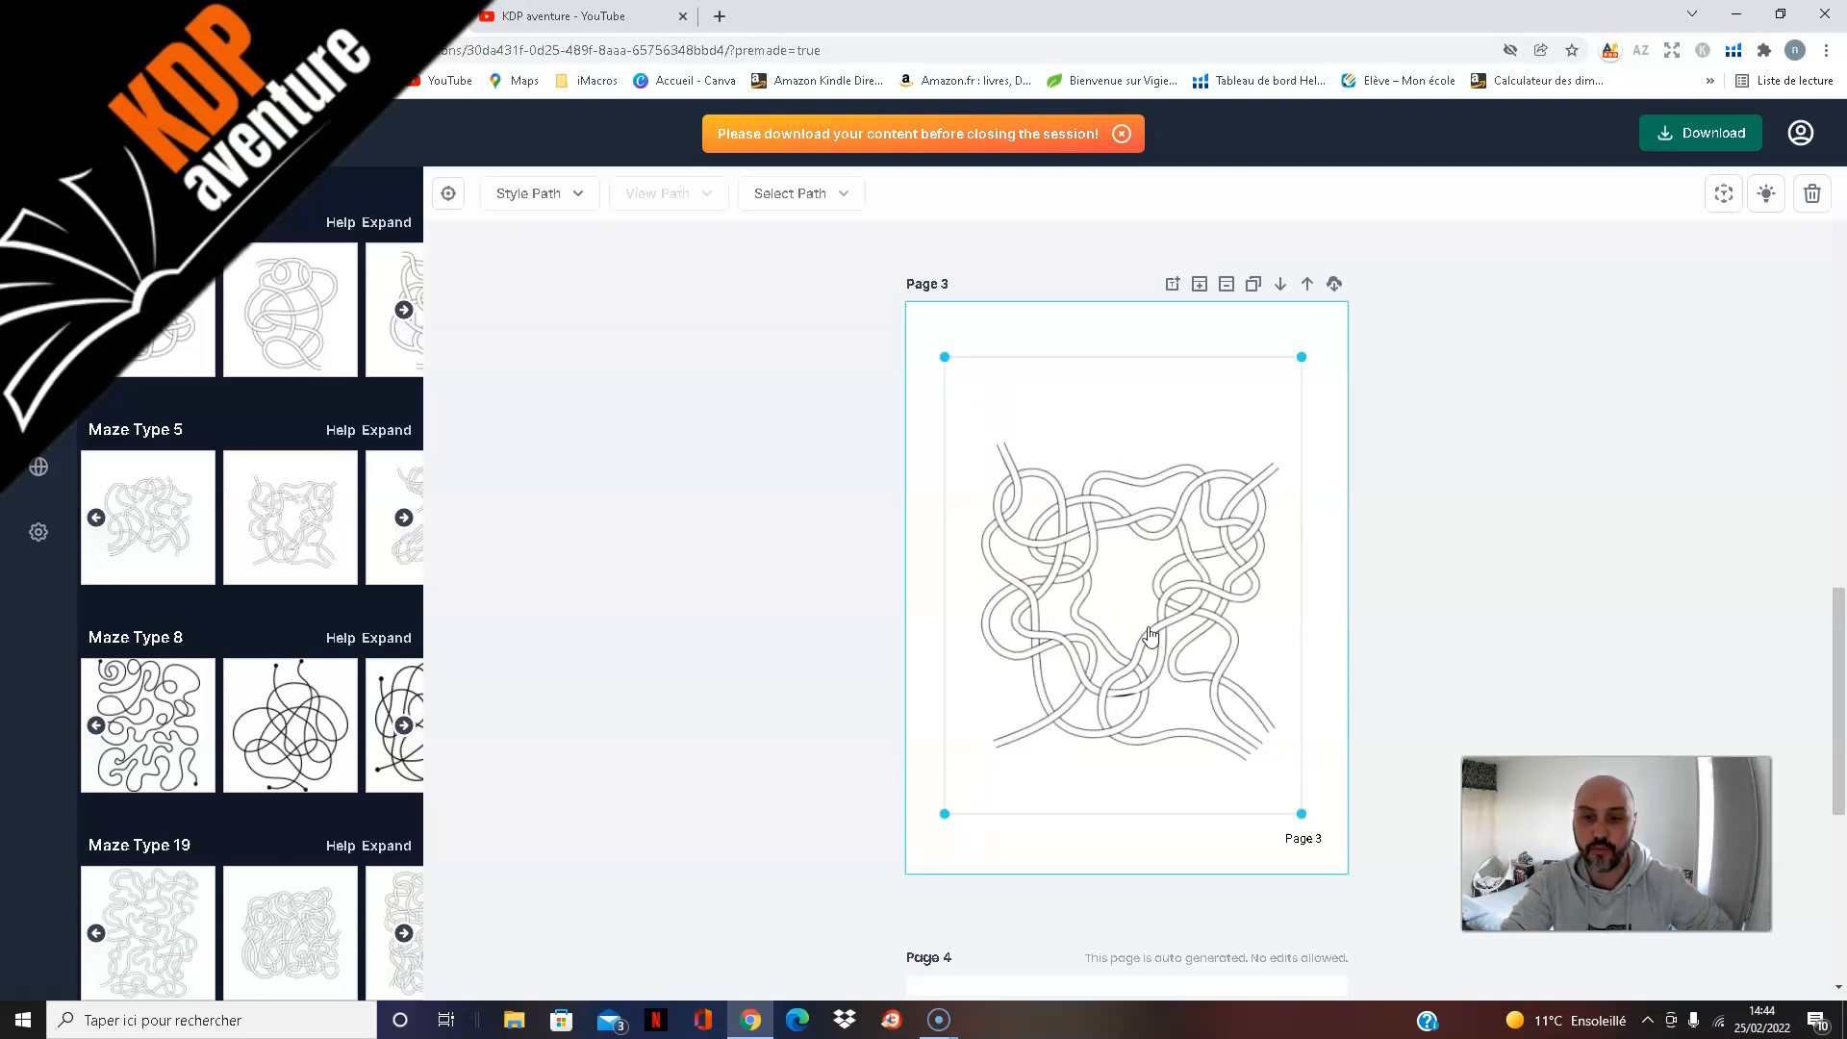
{"action": "left_click", "coordinate": [1571, 575]}
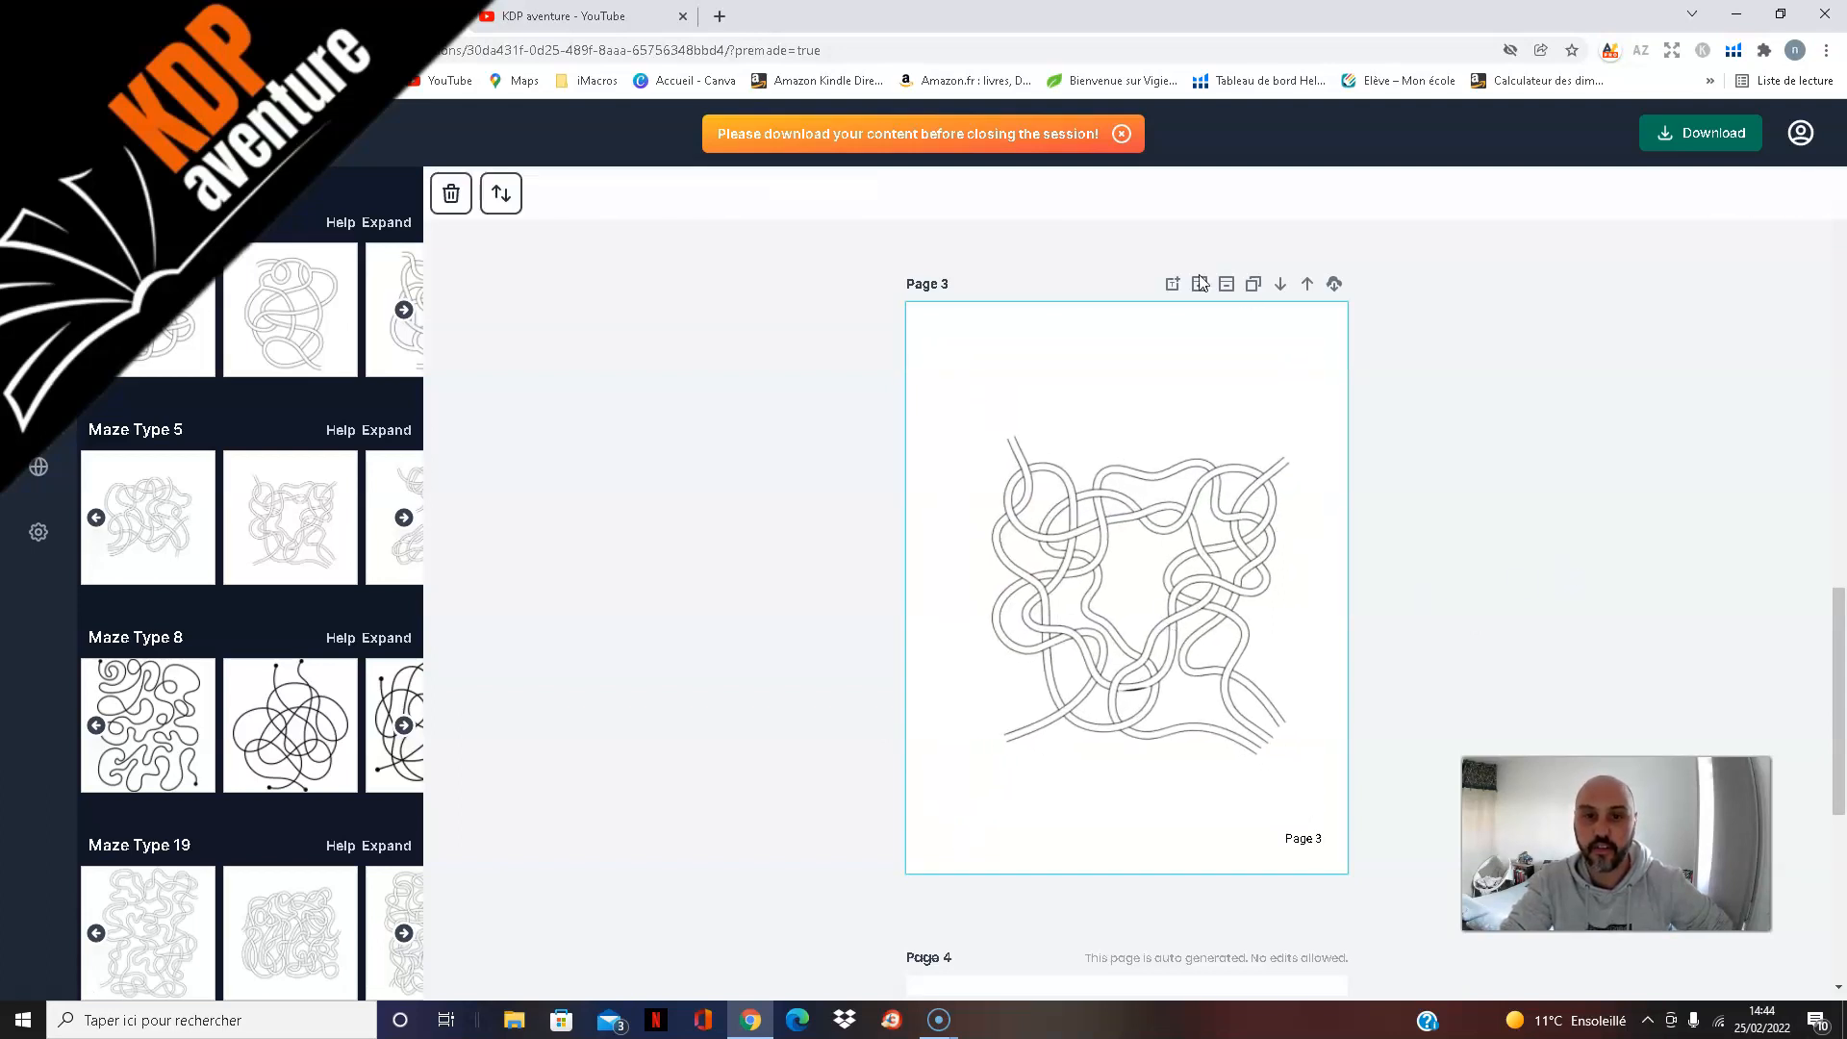
Step: Insert a blank page after page 3 and add the second Maze Type 8 design, a looping black-line maze, to it
{"action": "left_click", "coordinate": [1200, 285]}
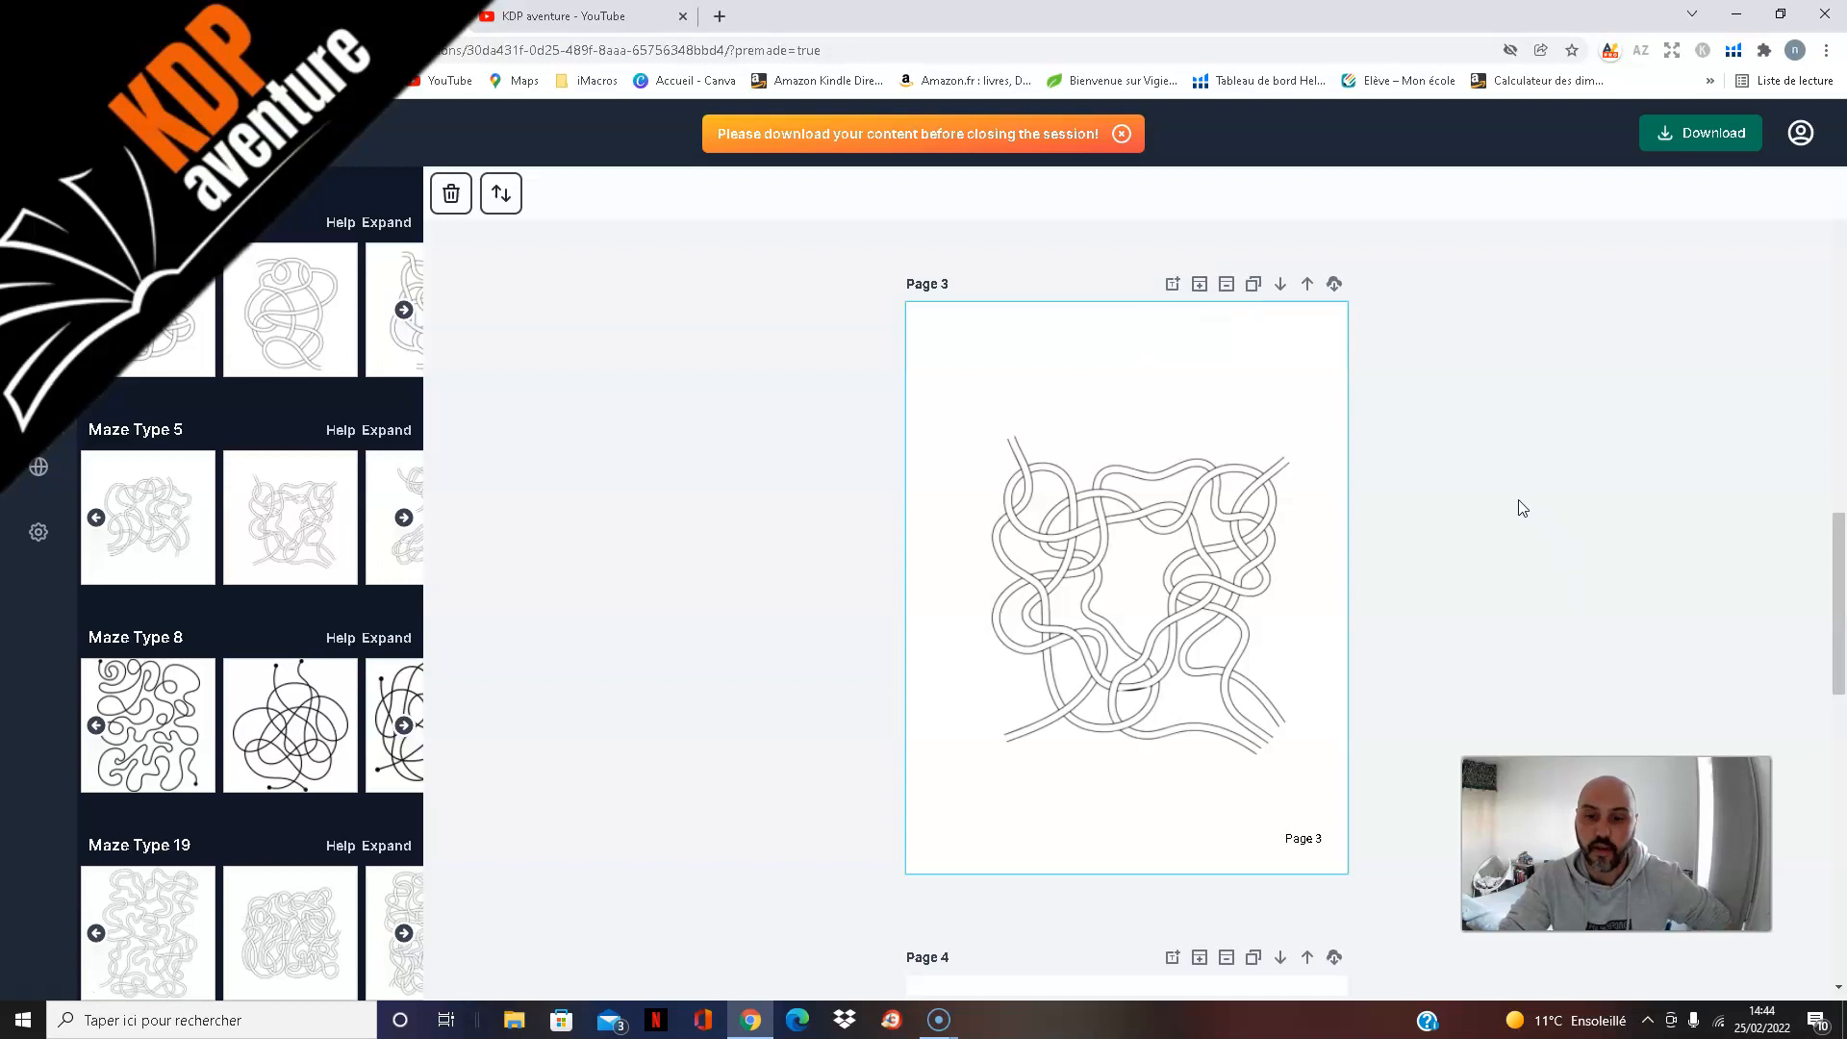
{"action": "scroll", "coordinate": [1510, 500], "scroll_direction": "down", "scroll_amount": 7}
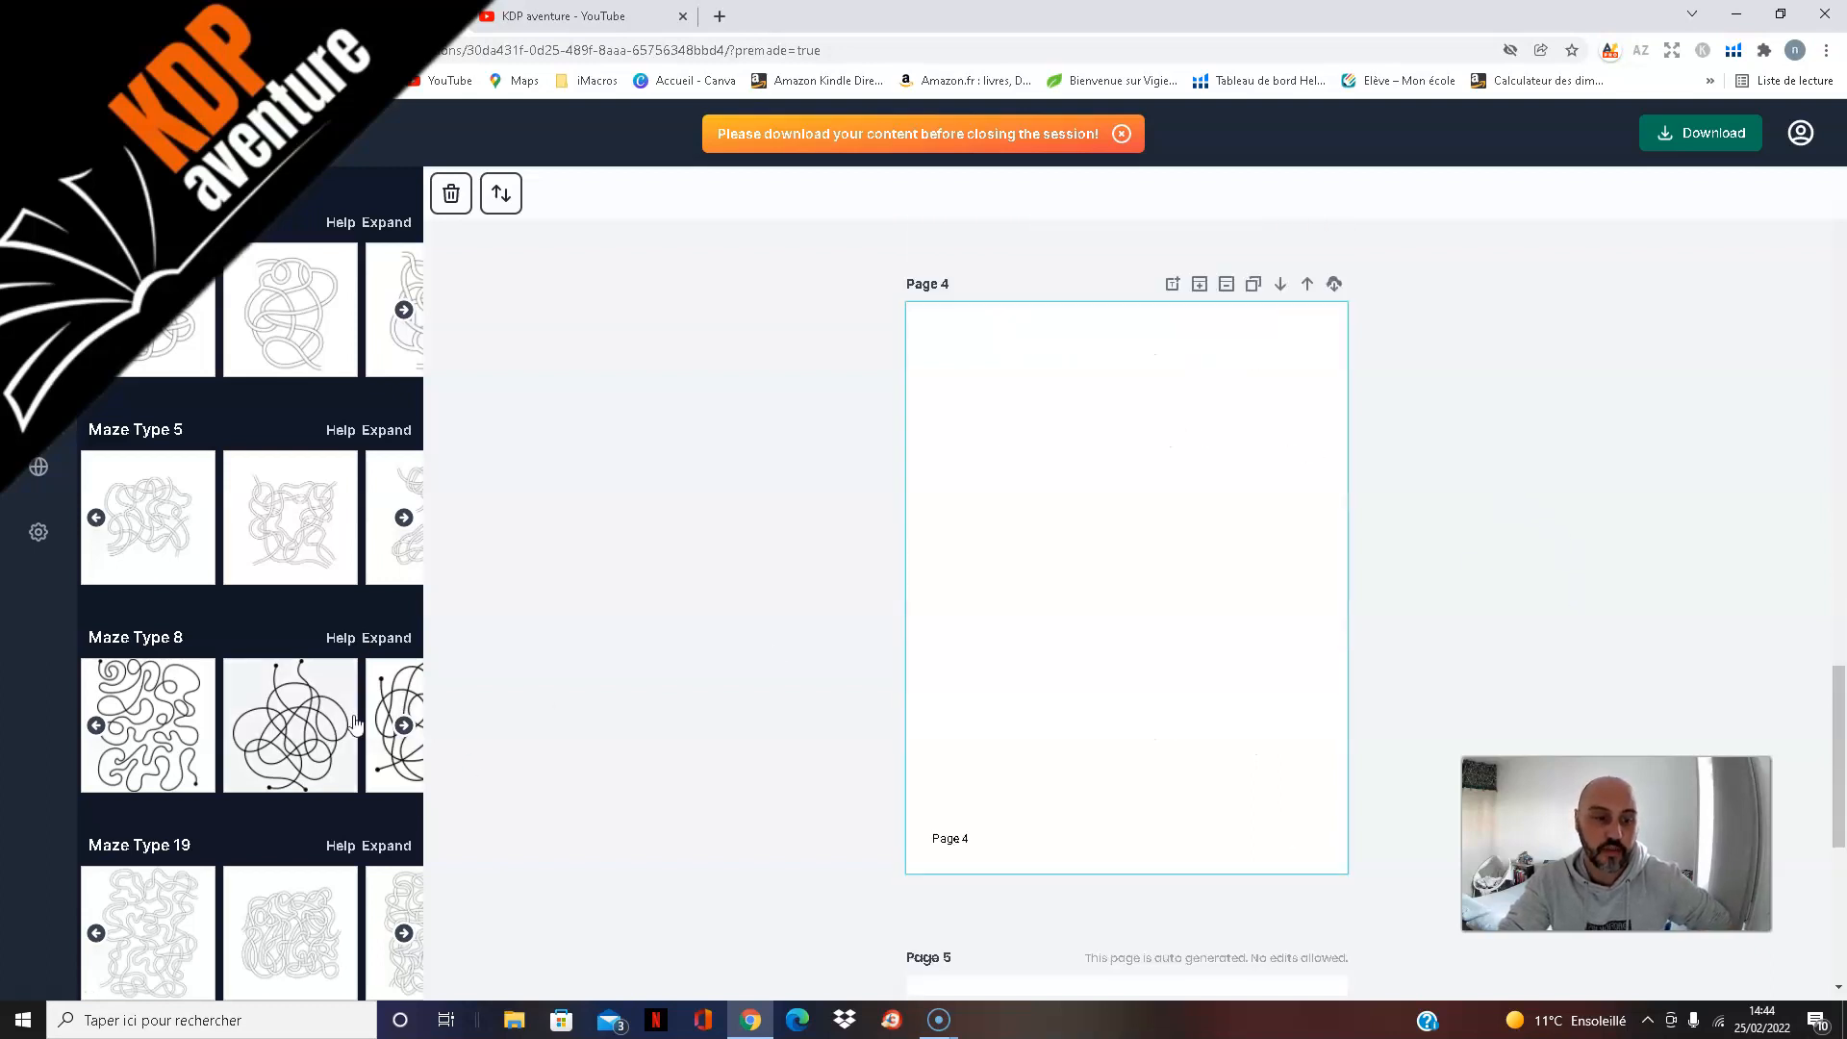
{"action": "left_click", "coordinate": [286, 739]}
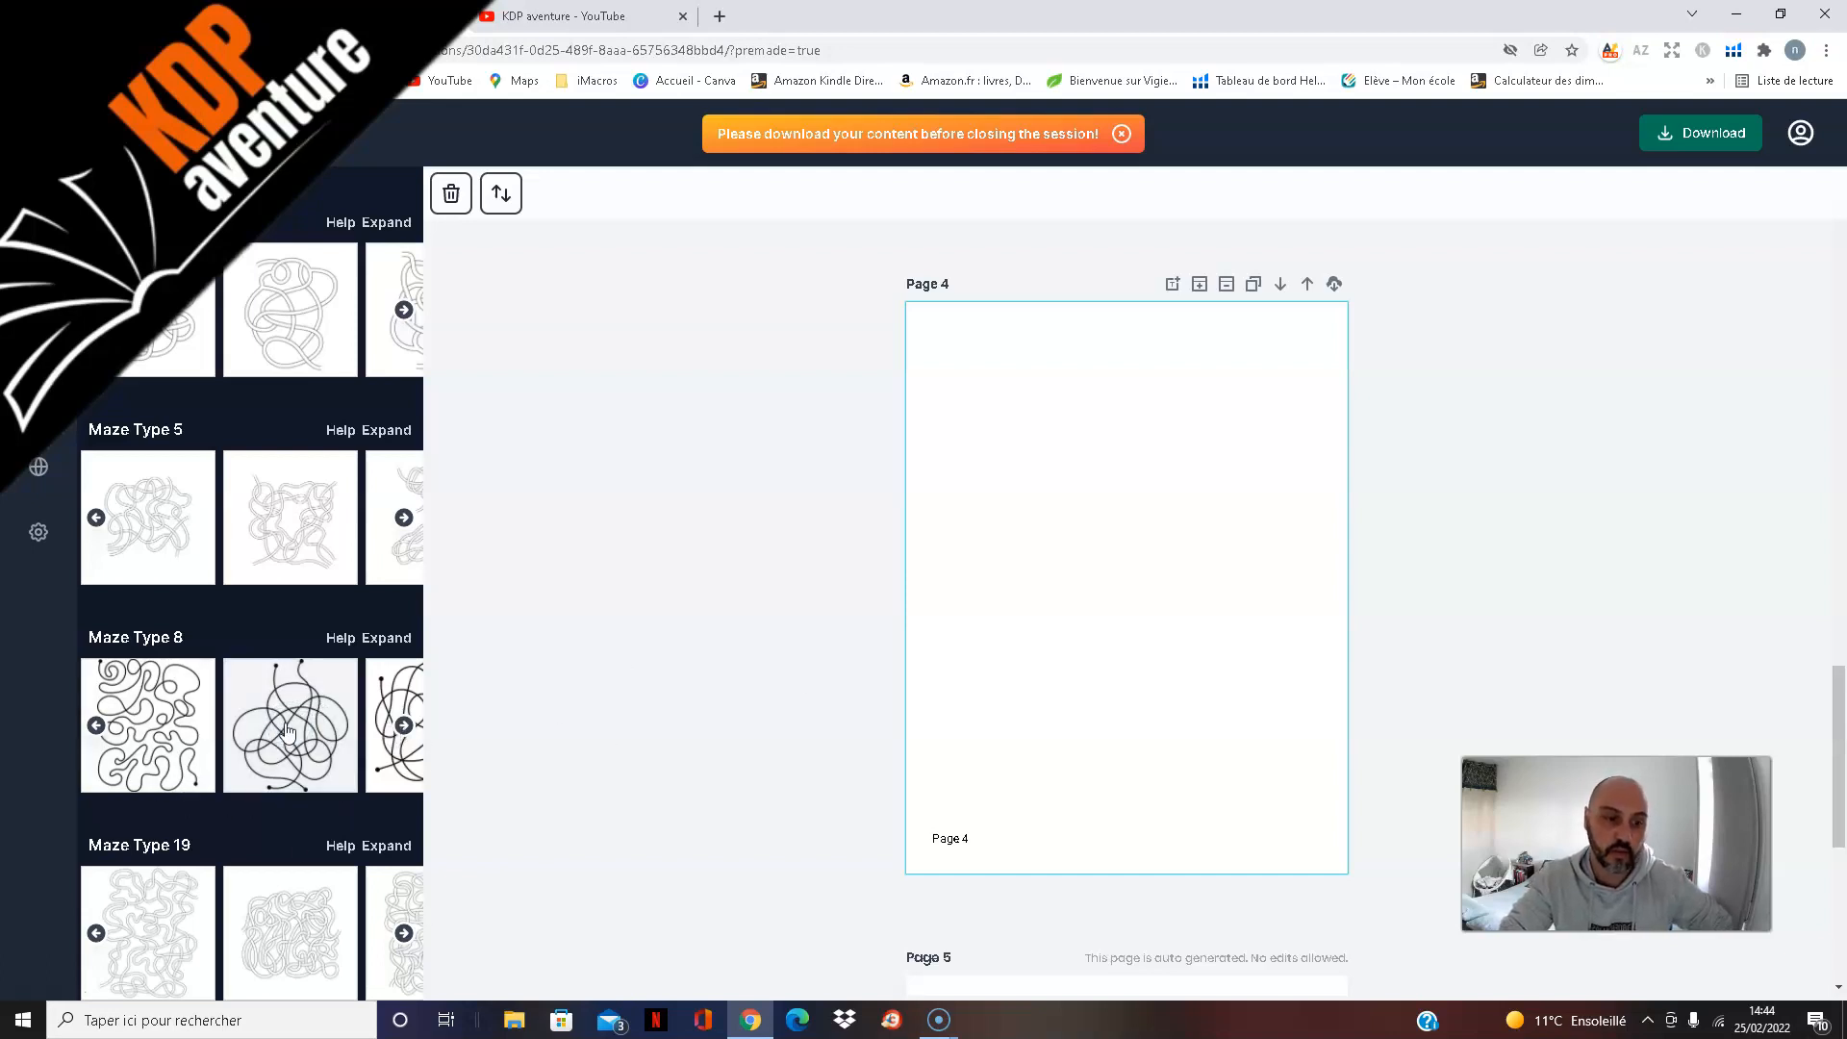
{"action": "left_click", "coordinate": [1206, 508]}
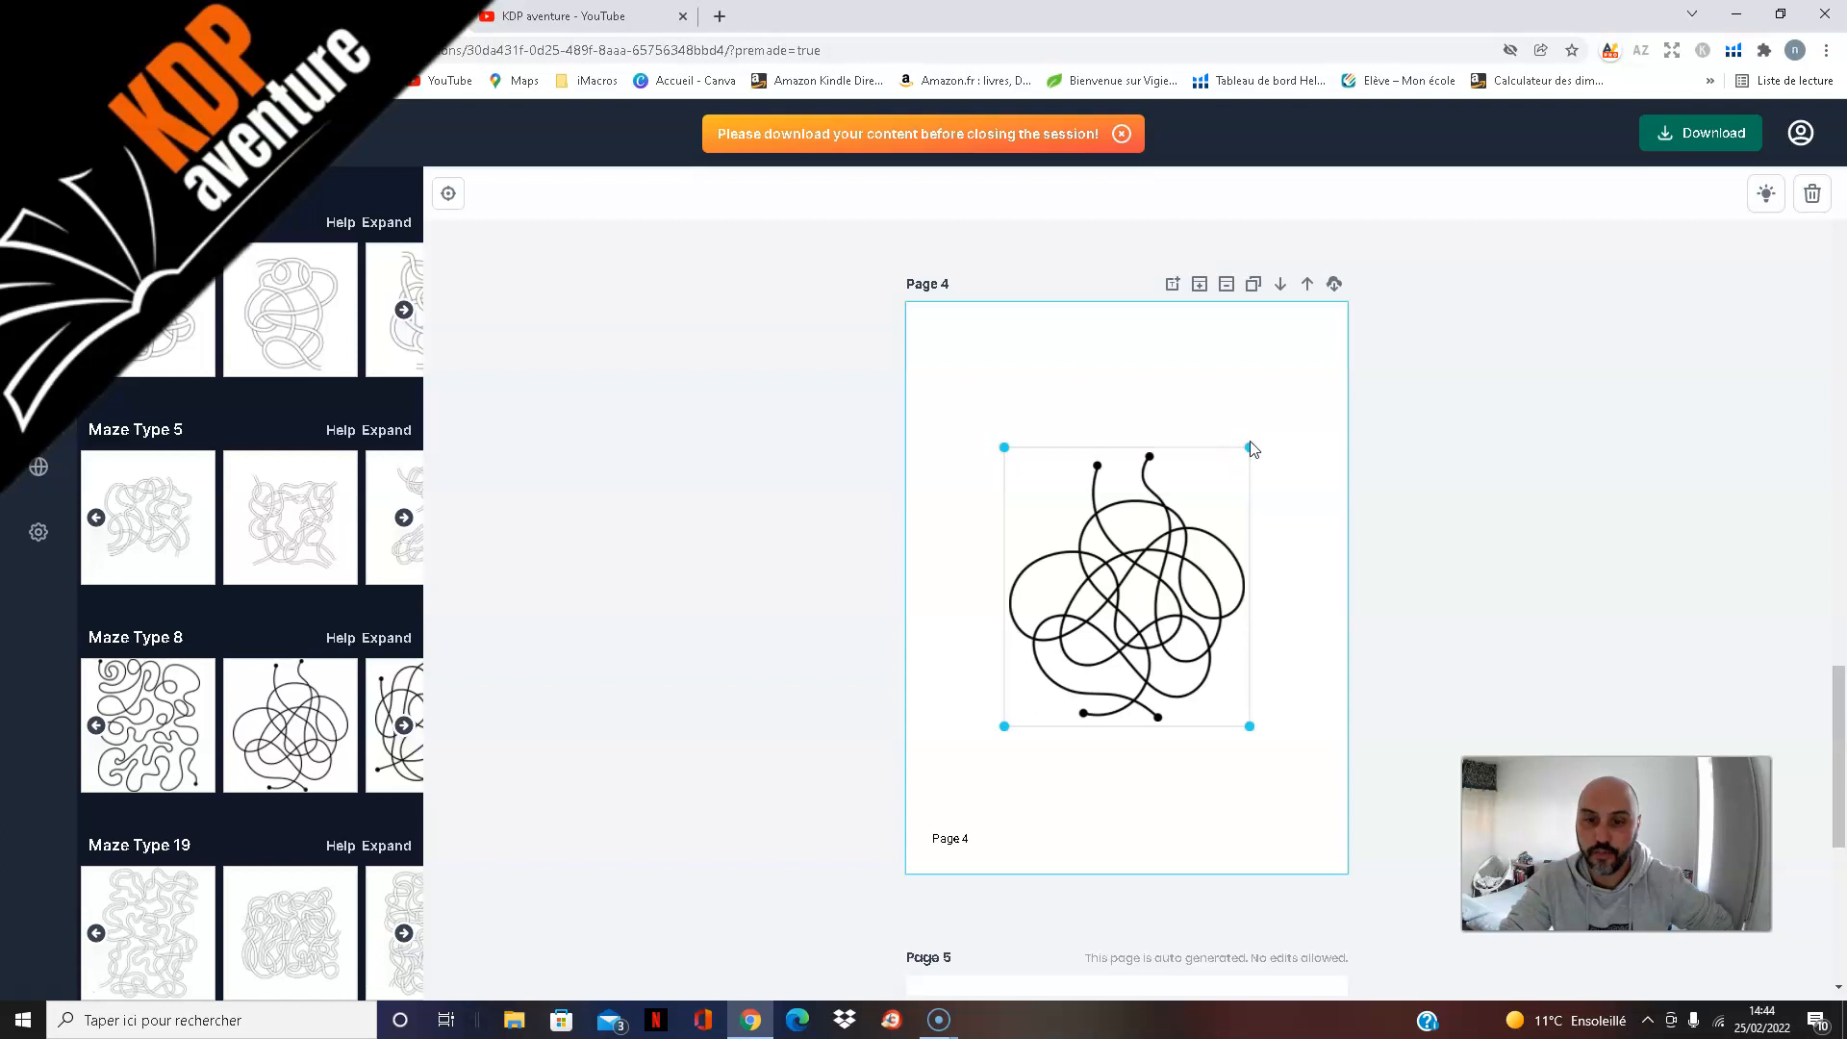
Step: Enlarge the maze on page 4 to nearly fill the page width and move it up slightly, clear of the page number
{"action": "left_click_drag", "start_coordinate": [1247, 450], "coordinate": [1315, 359]}
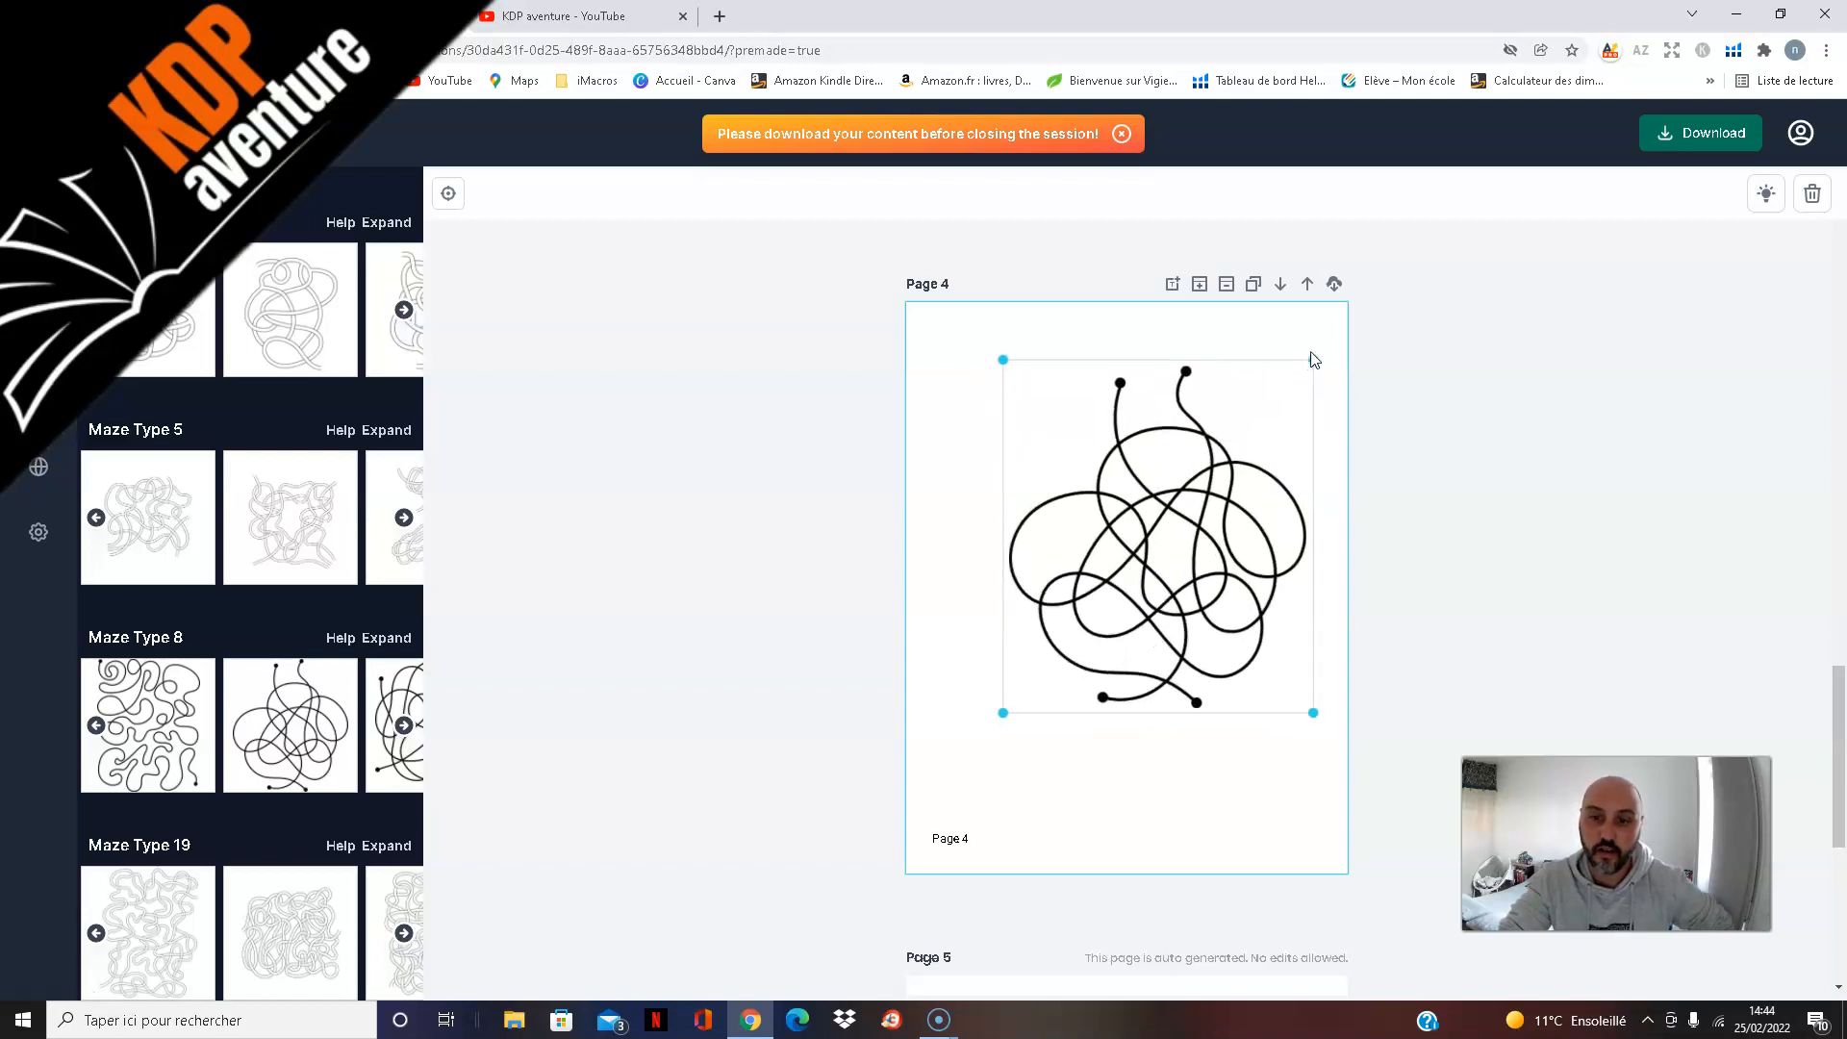
{"action": "left_click", "coordinate": [1034, 676]}
{"action": "left_click", "coordinate": [1034, 676]}
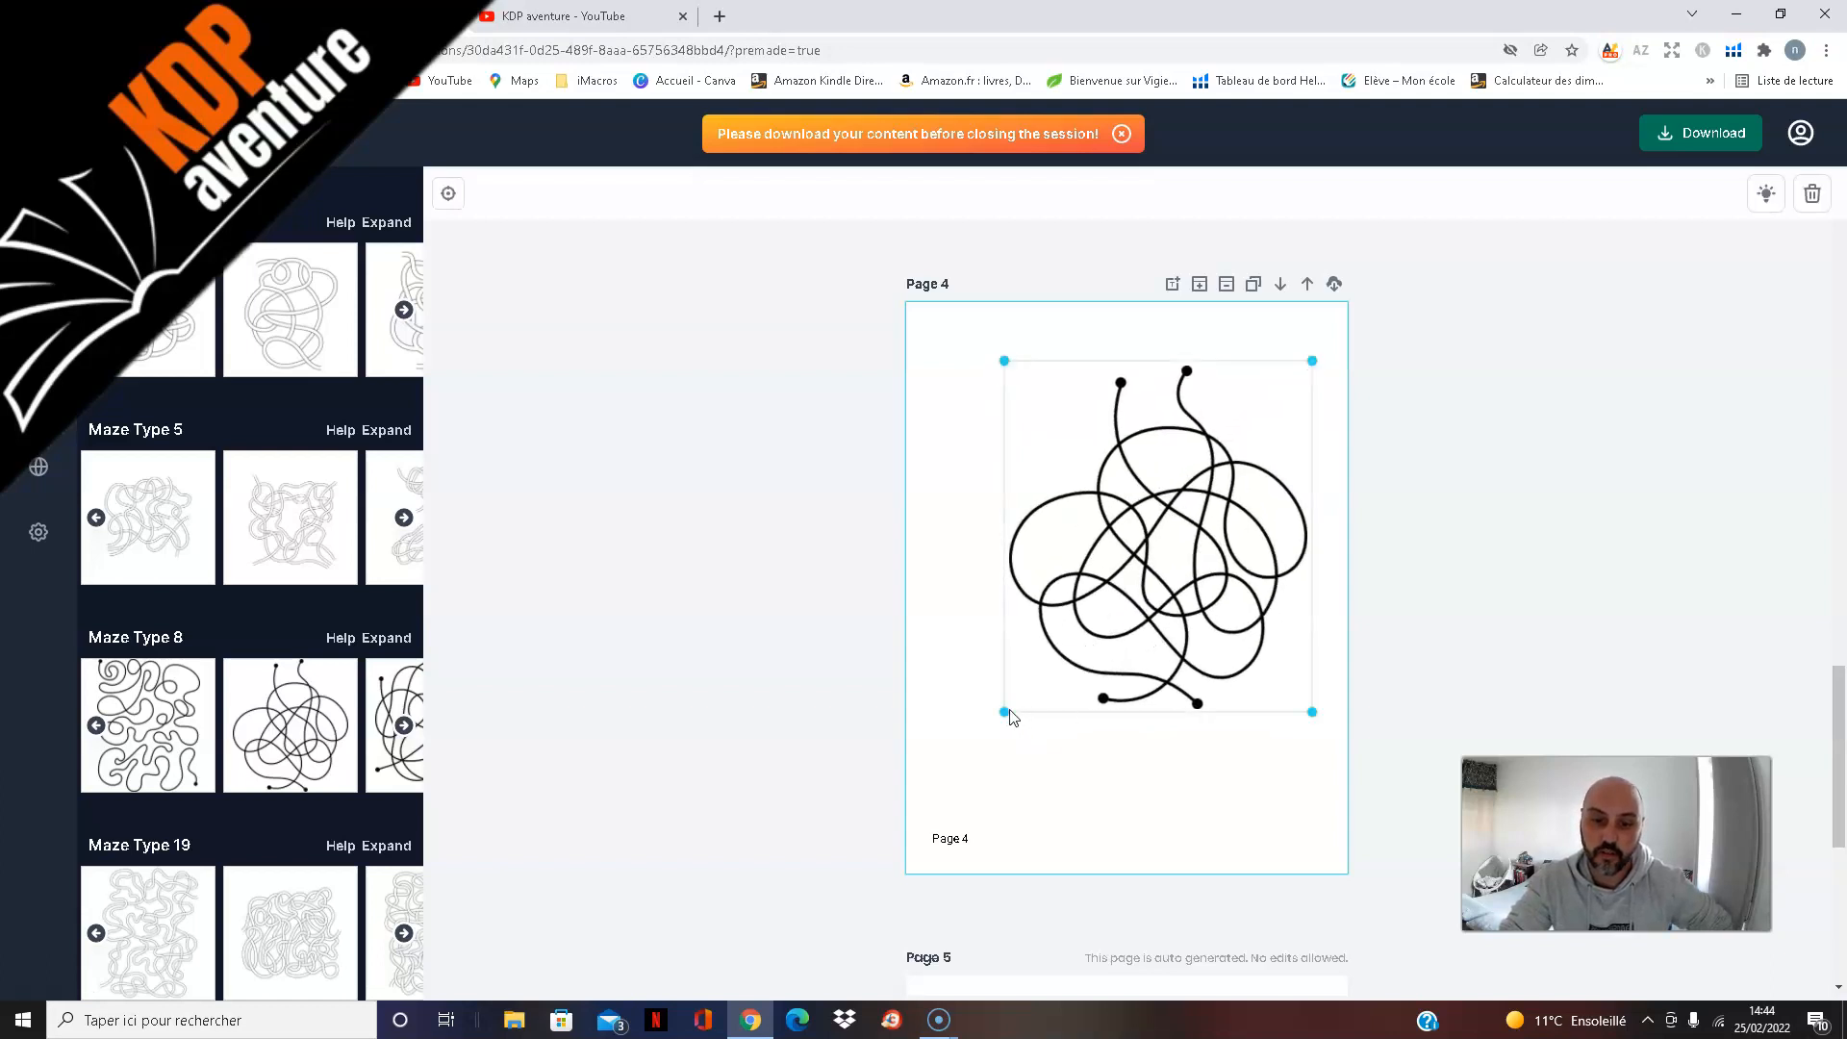
{"action": "left_click_drag", "start_coordinate": [1004, 712], "coordinate": [947, 816]}
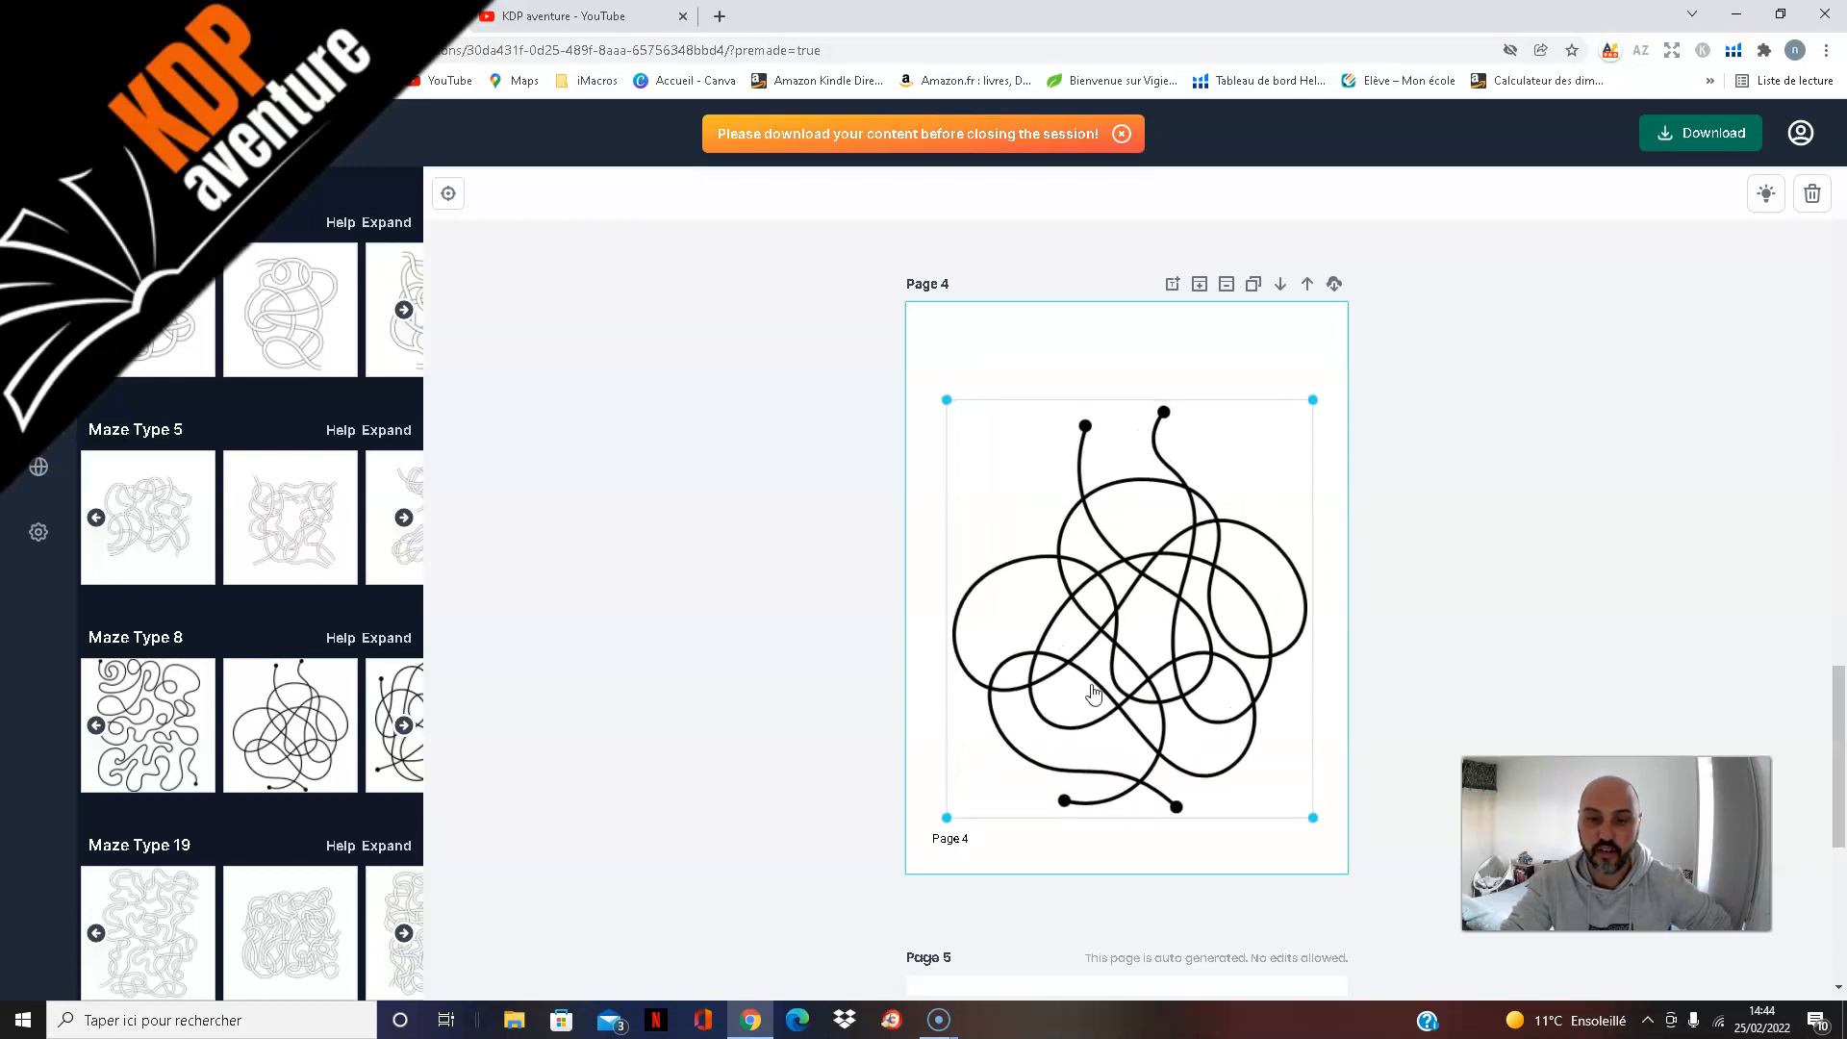
{"action": "left_click_drag", "start_coordinate": [1141, 667], "coordinate": [1140, 637]}
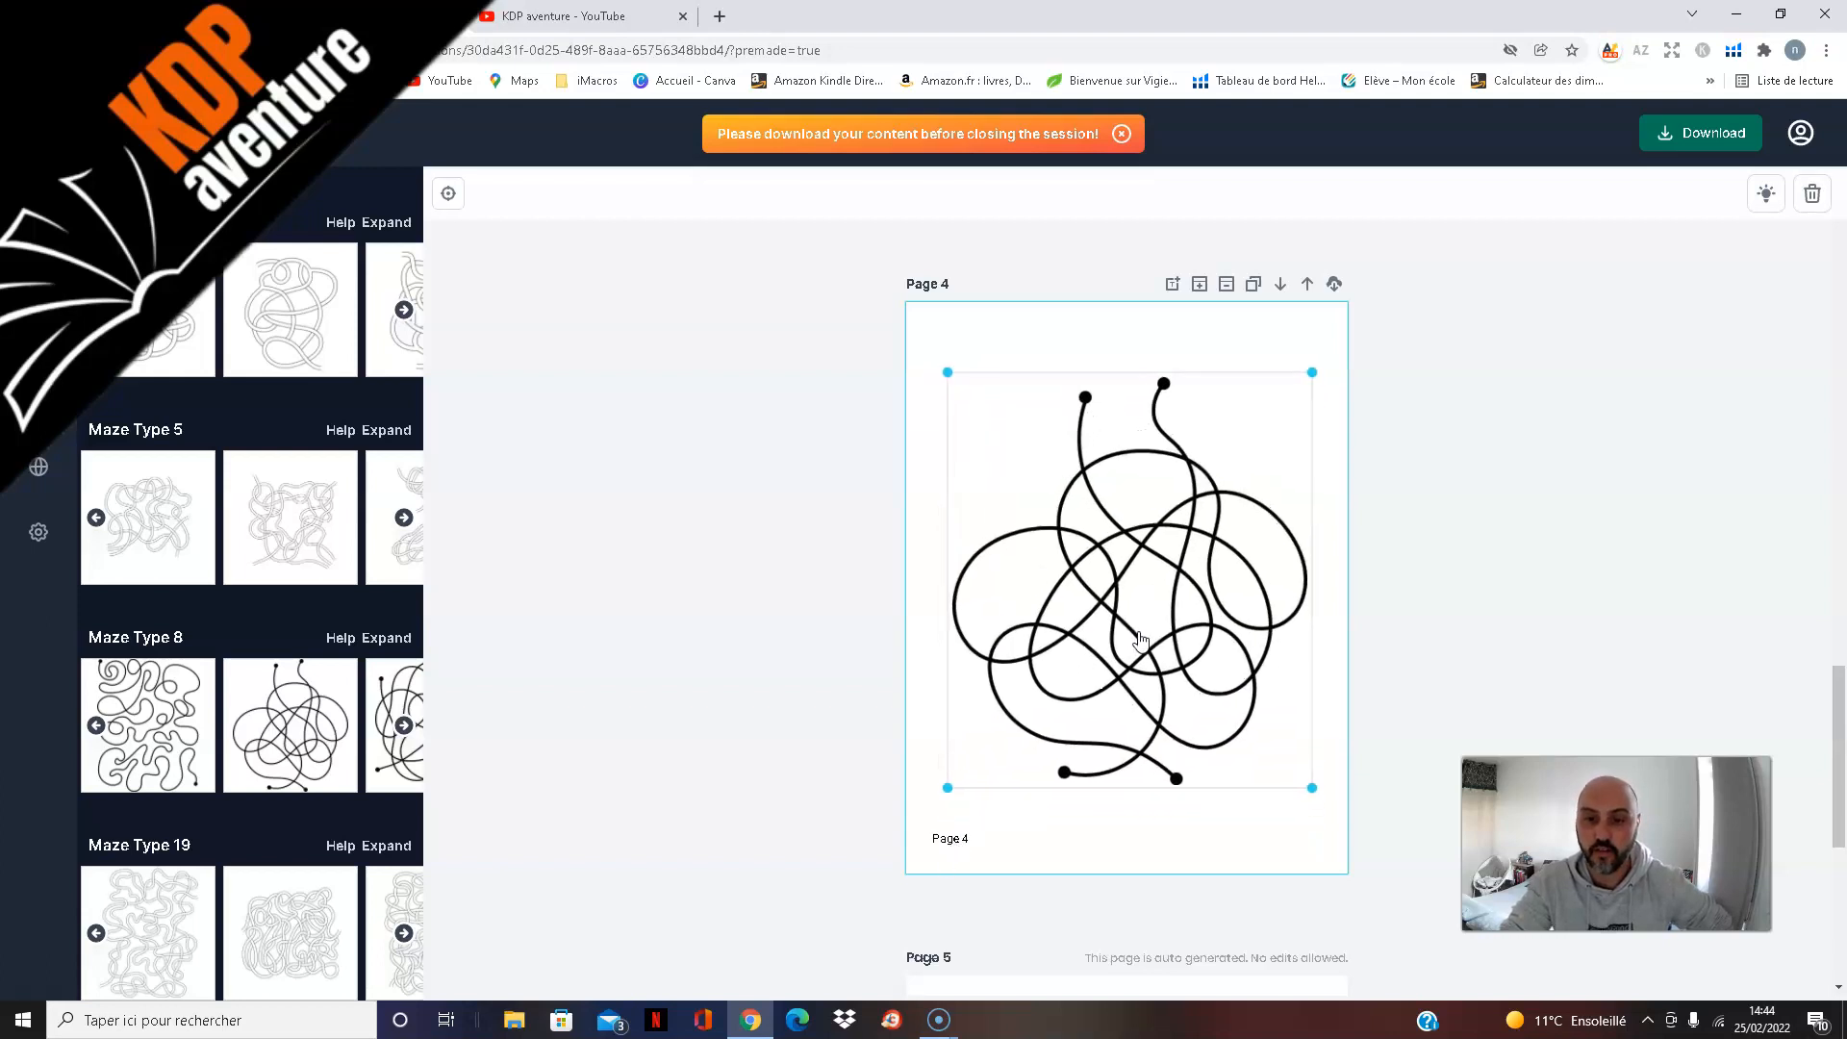
{"action": "left_click", "coordinate": [1633, 547]}
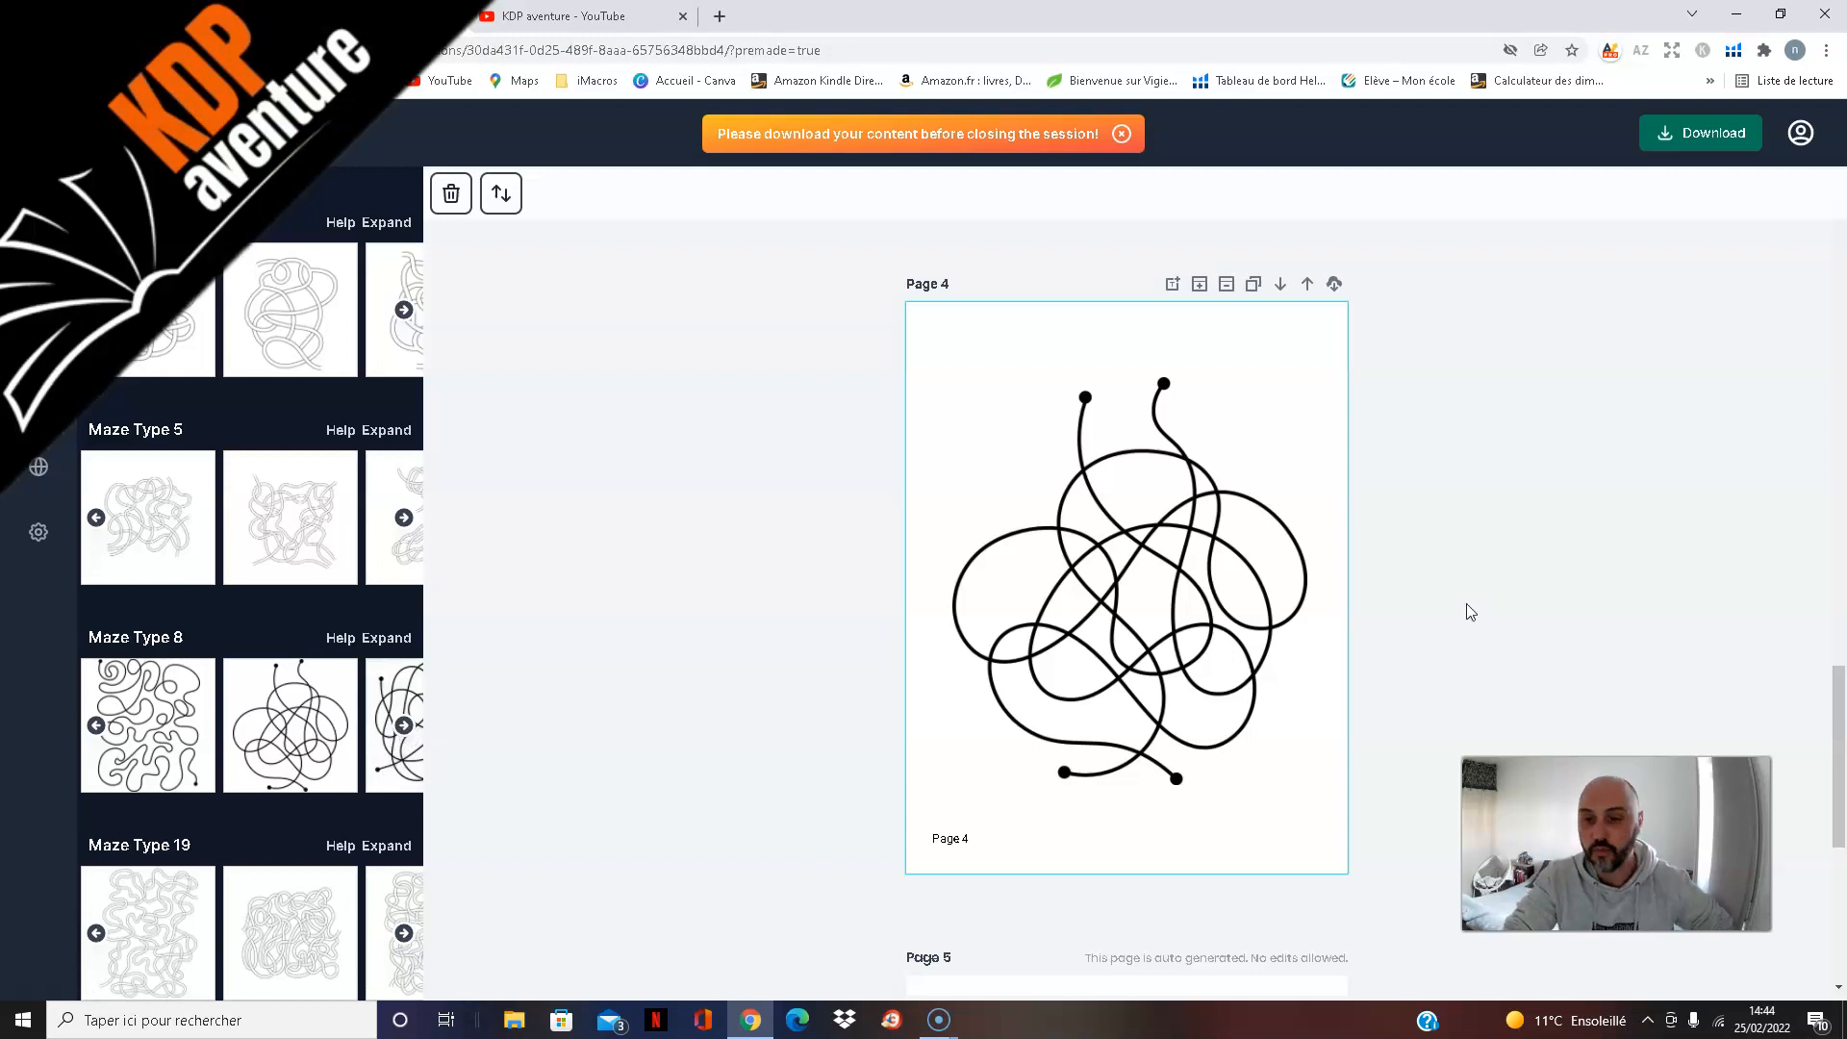
Step: Examine the auto-generated solutions on page 5, comparing the page 4 solution with its maze
{"action": "scroll", "coordinate": [1465, 605], "scroll_direction": "down", "scroll_amount": 3}
{"action": "scroll", "coordinate": [1458, 603], "scroll_direction": "down", "scroll_amount": 3}
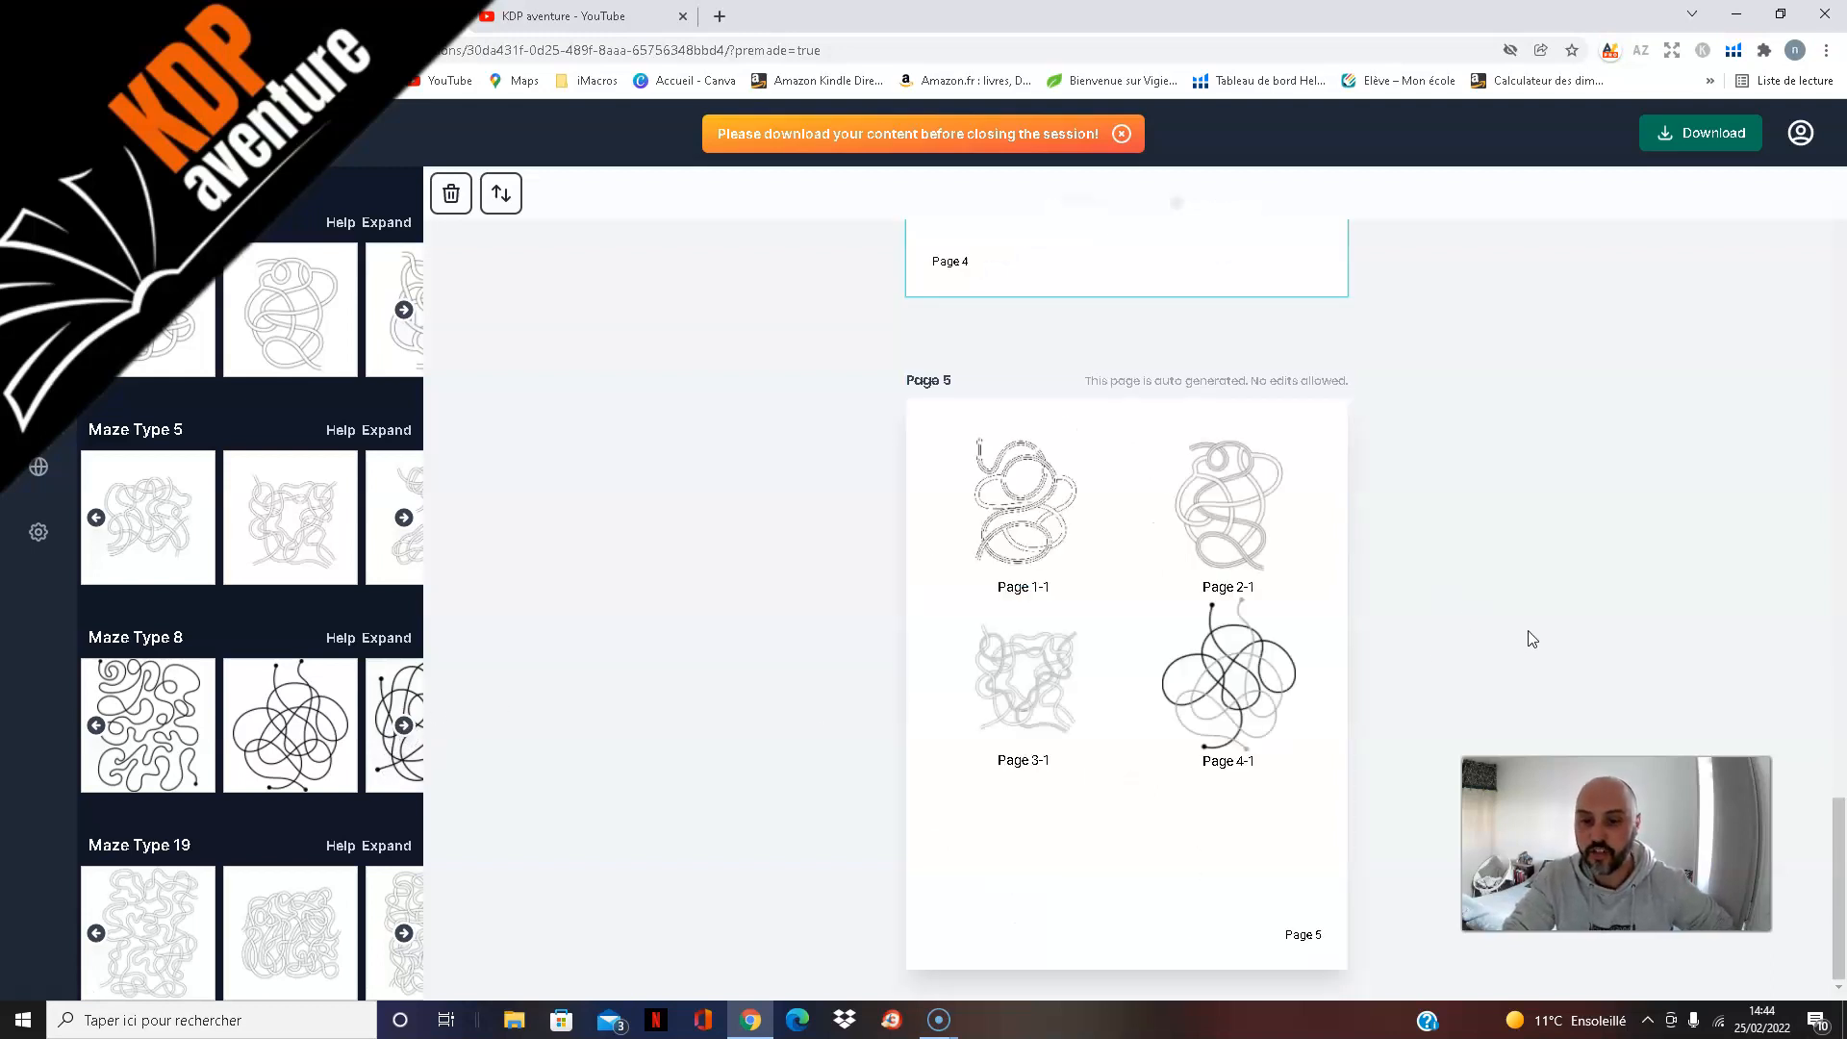
{"action": "scroll", "coordinate": [1525, 612], "scroll_direction": "up", "scroll_amount": 5}
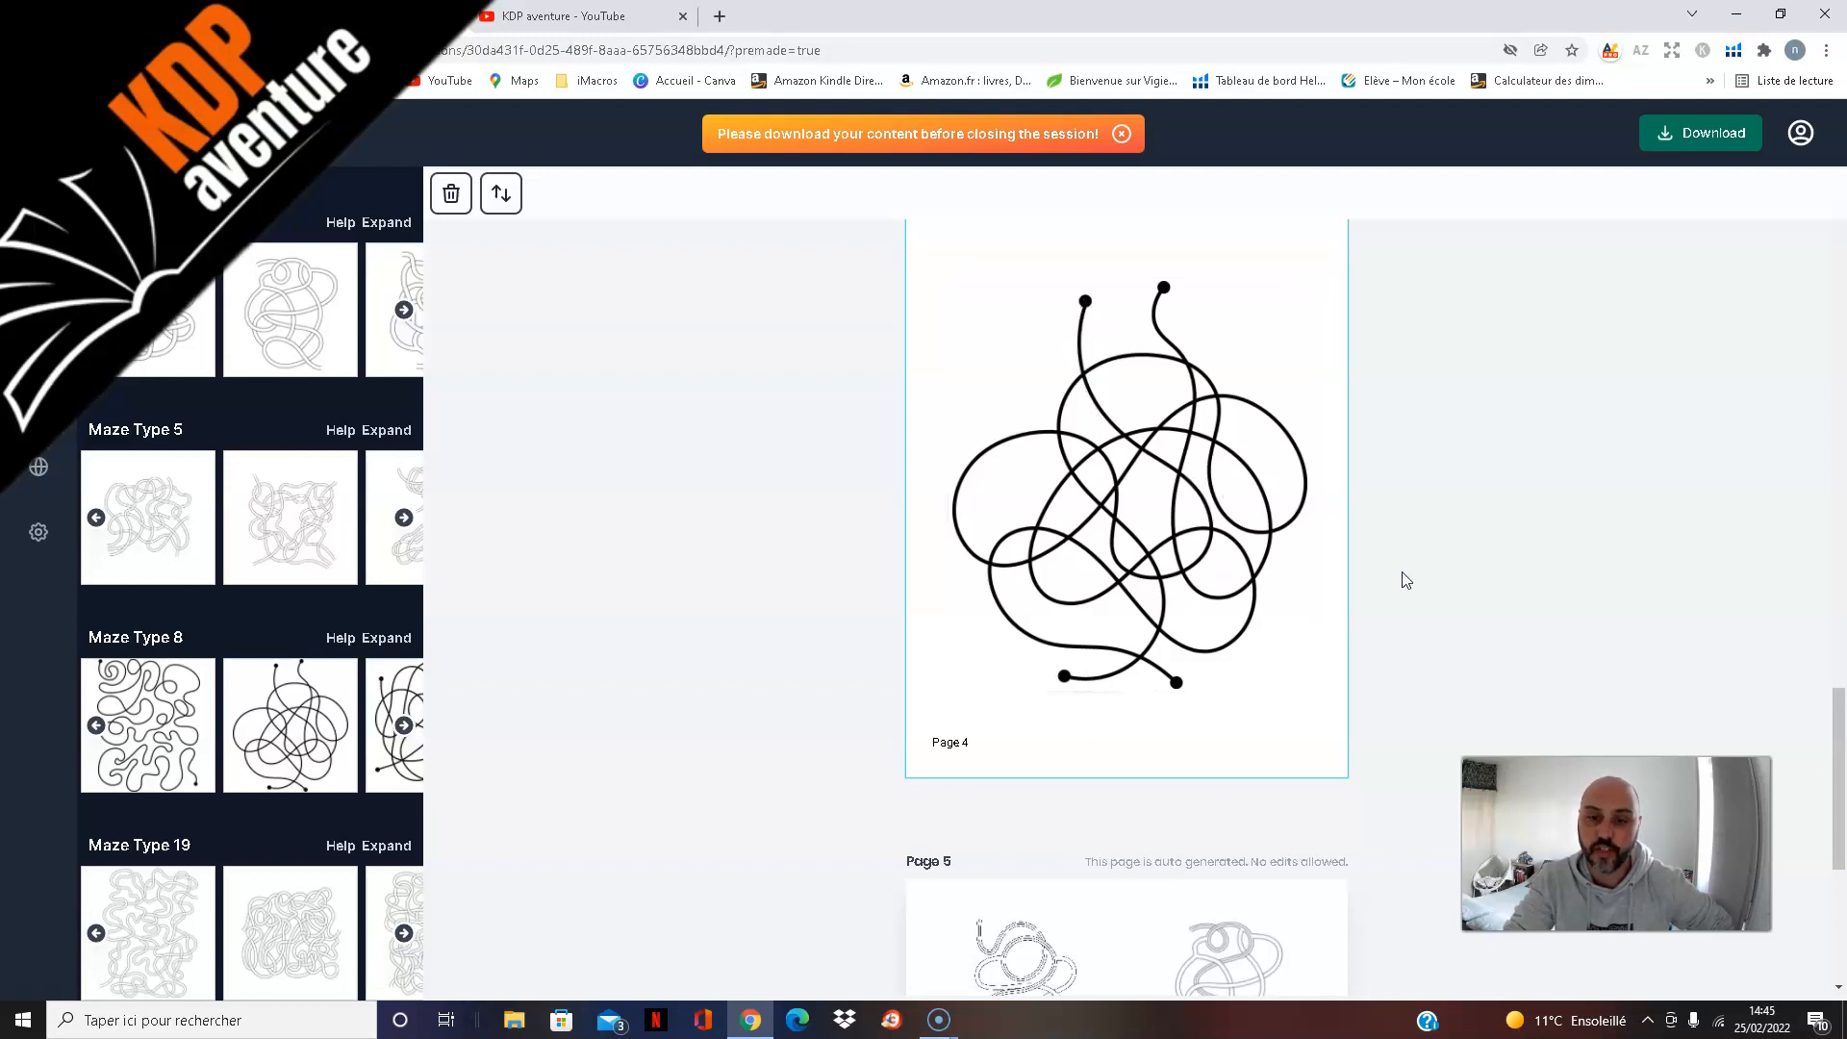
{"action": "scroll", "coordinate": [1414, 553], "scroll_direction": "down", "scroll_amount": 5}
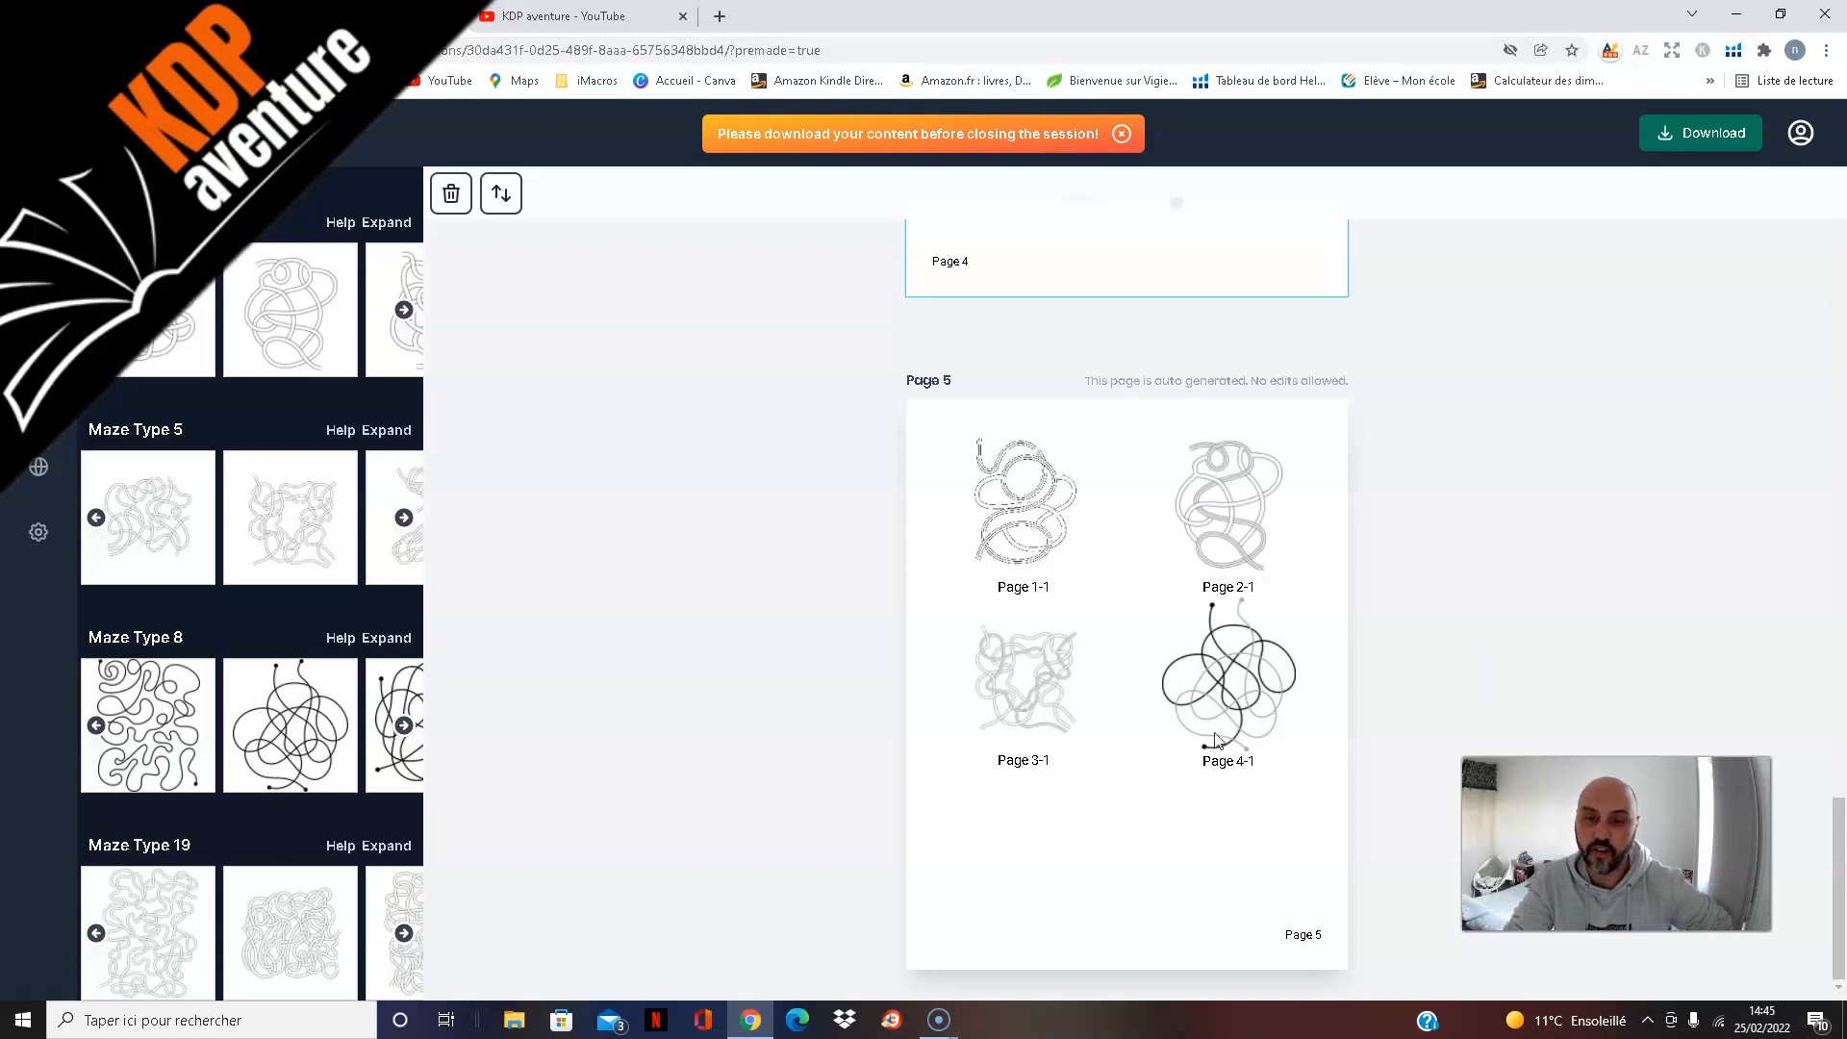
{"action": "scroll", "coordinate": [1222, 739], "scroll_direction": "up", "scroll_amount": 3}
{"action": "scroll", "coordinate": [1222, 620], "scroll_direction": "up", "scroll_amount": 3}
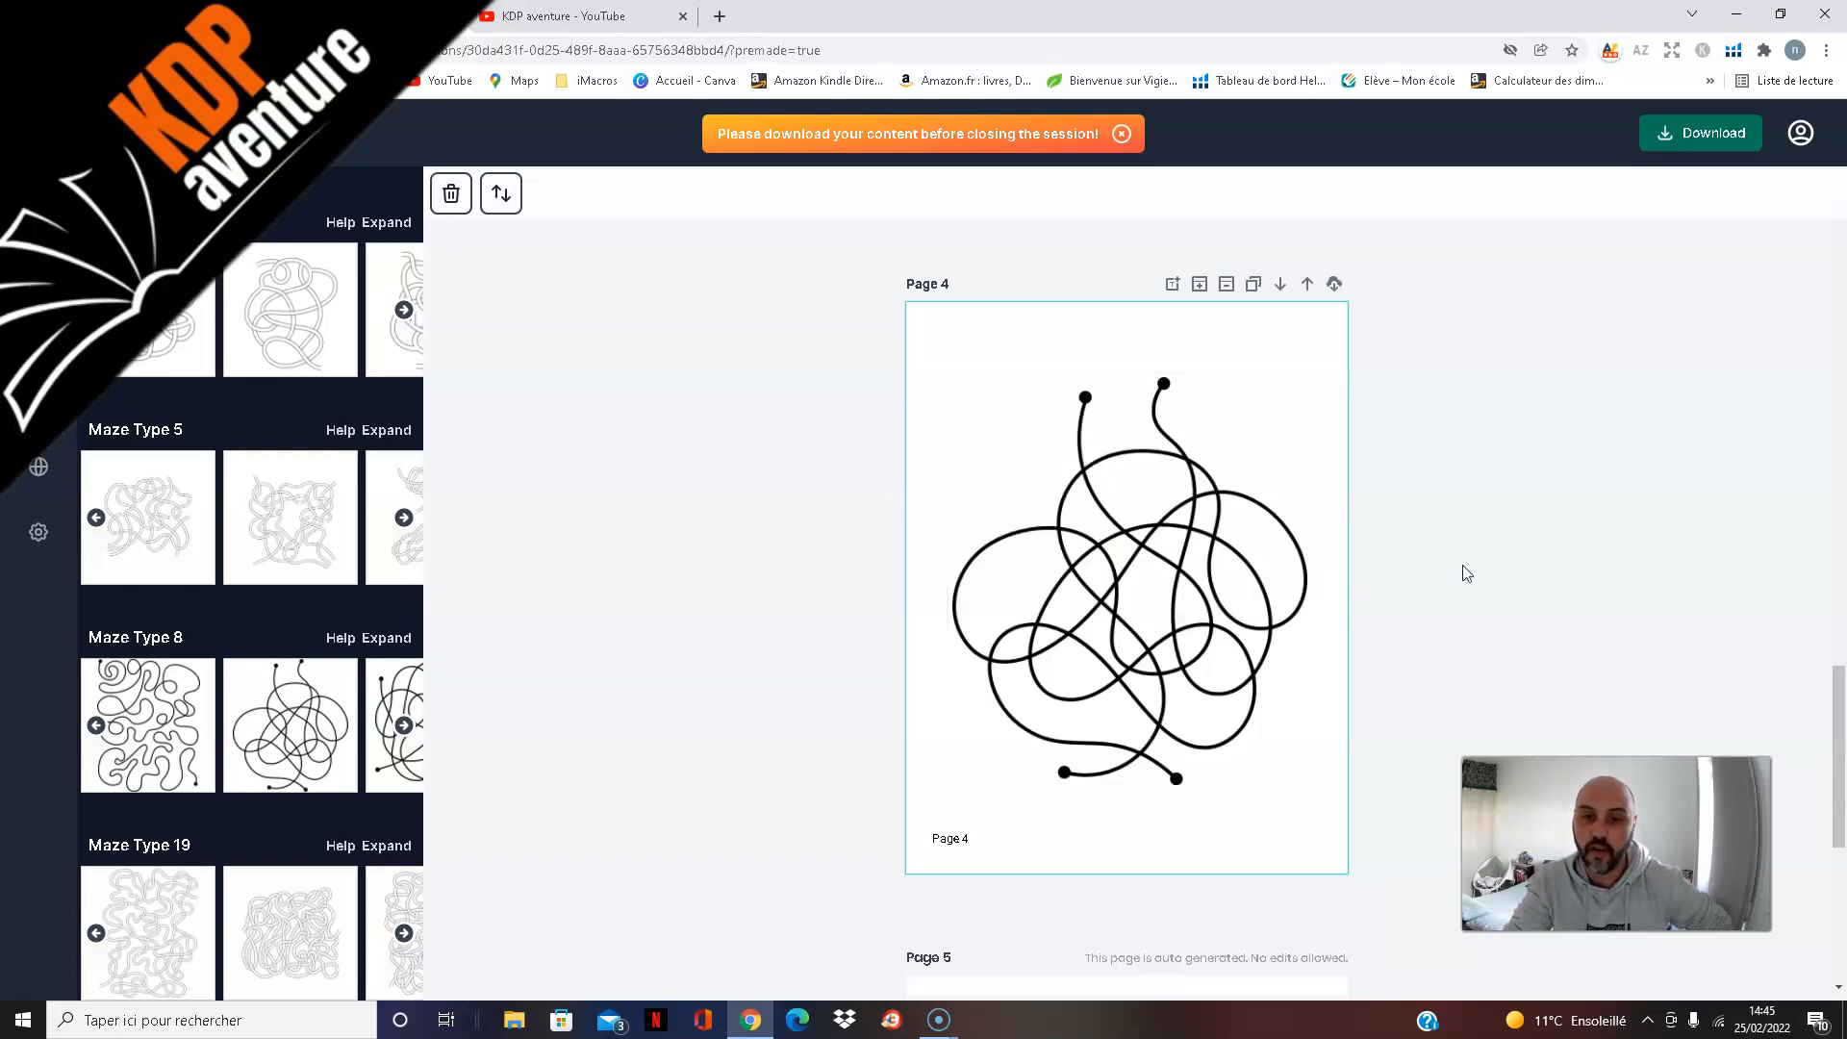
{"action": "scroll", "coordinate": [1203, 580], "scroll_direction": "down", "scroll_amount": 3}
{"action": "scroll", "coordinate": [1001, 619], "scroll_direction": "down", "scroll_amount": 3}
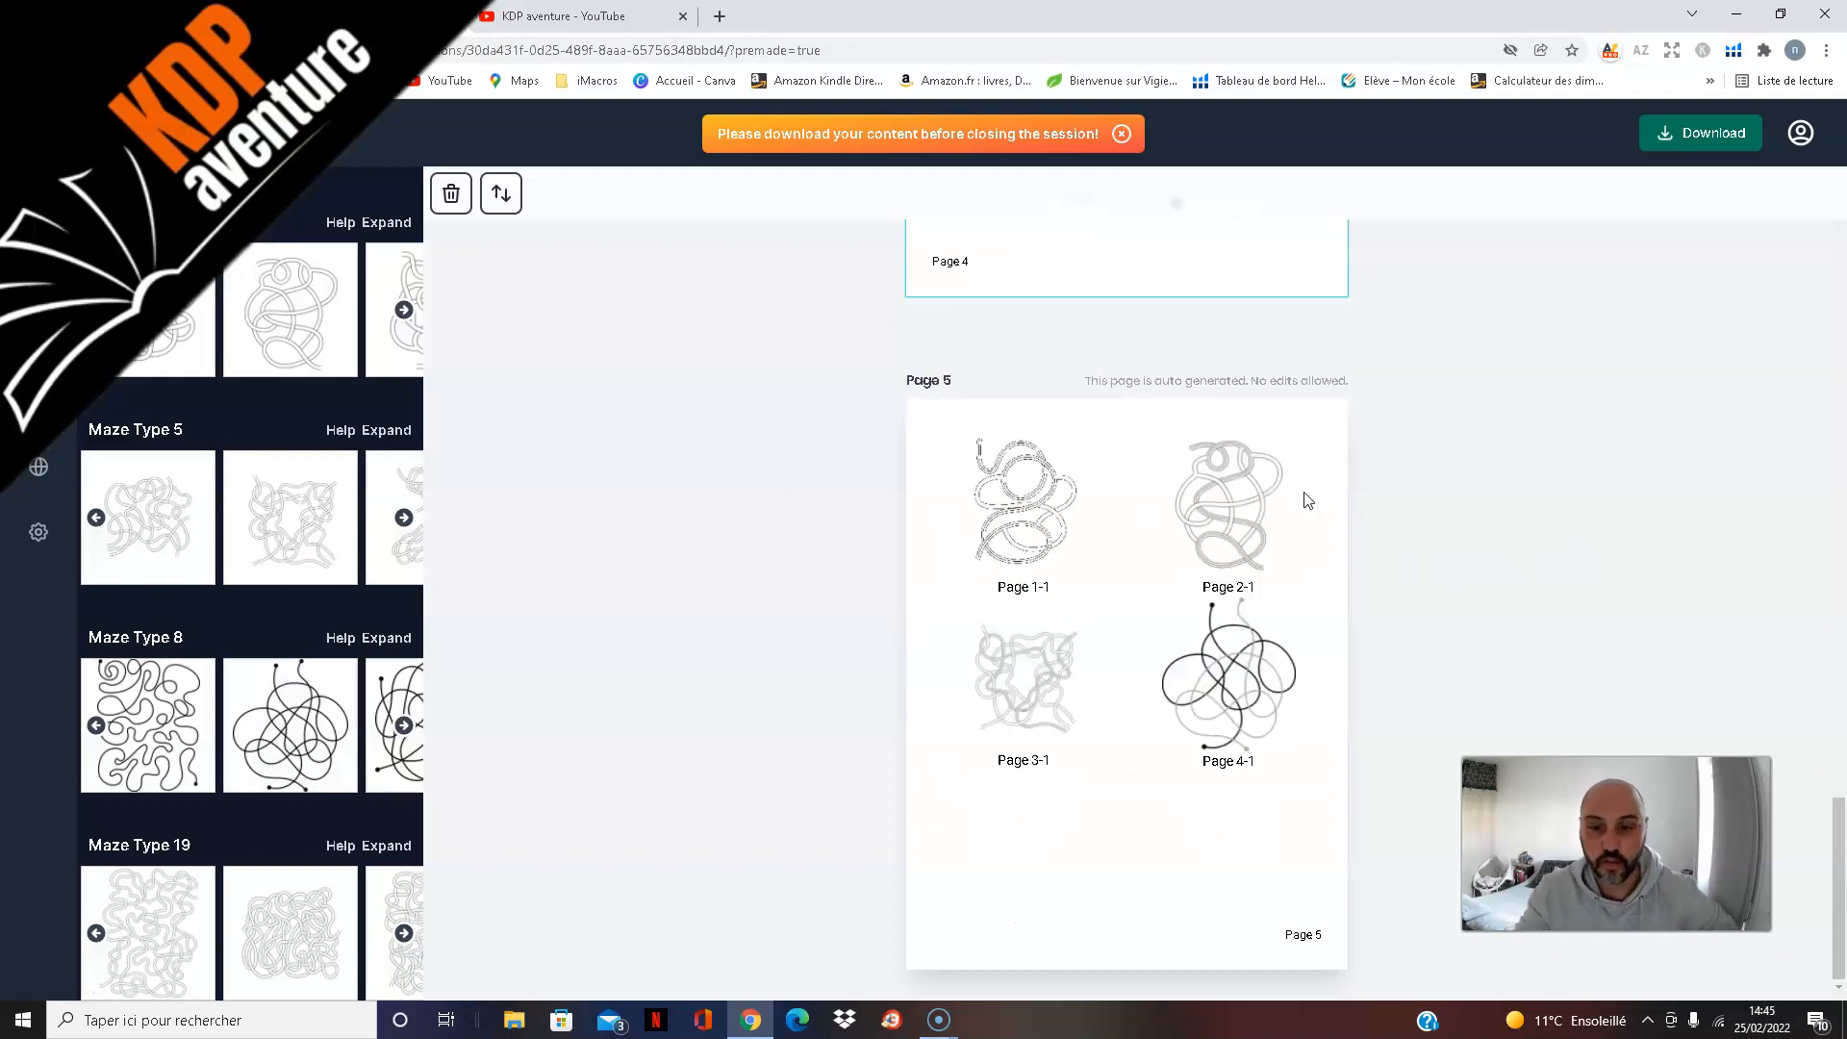
{"action": "scroll", "coordinate": [1157, 562], "scroll_direction": "up", "scroll_amount": 3}
{"action": "scroll", "coordinate": [1157, 561], "scroll_direction": "up", "scroll_amount": 2}
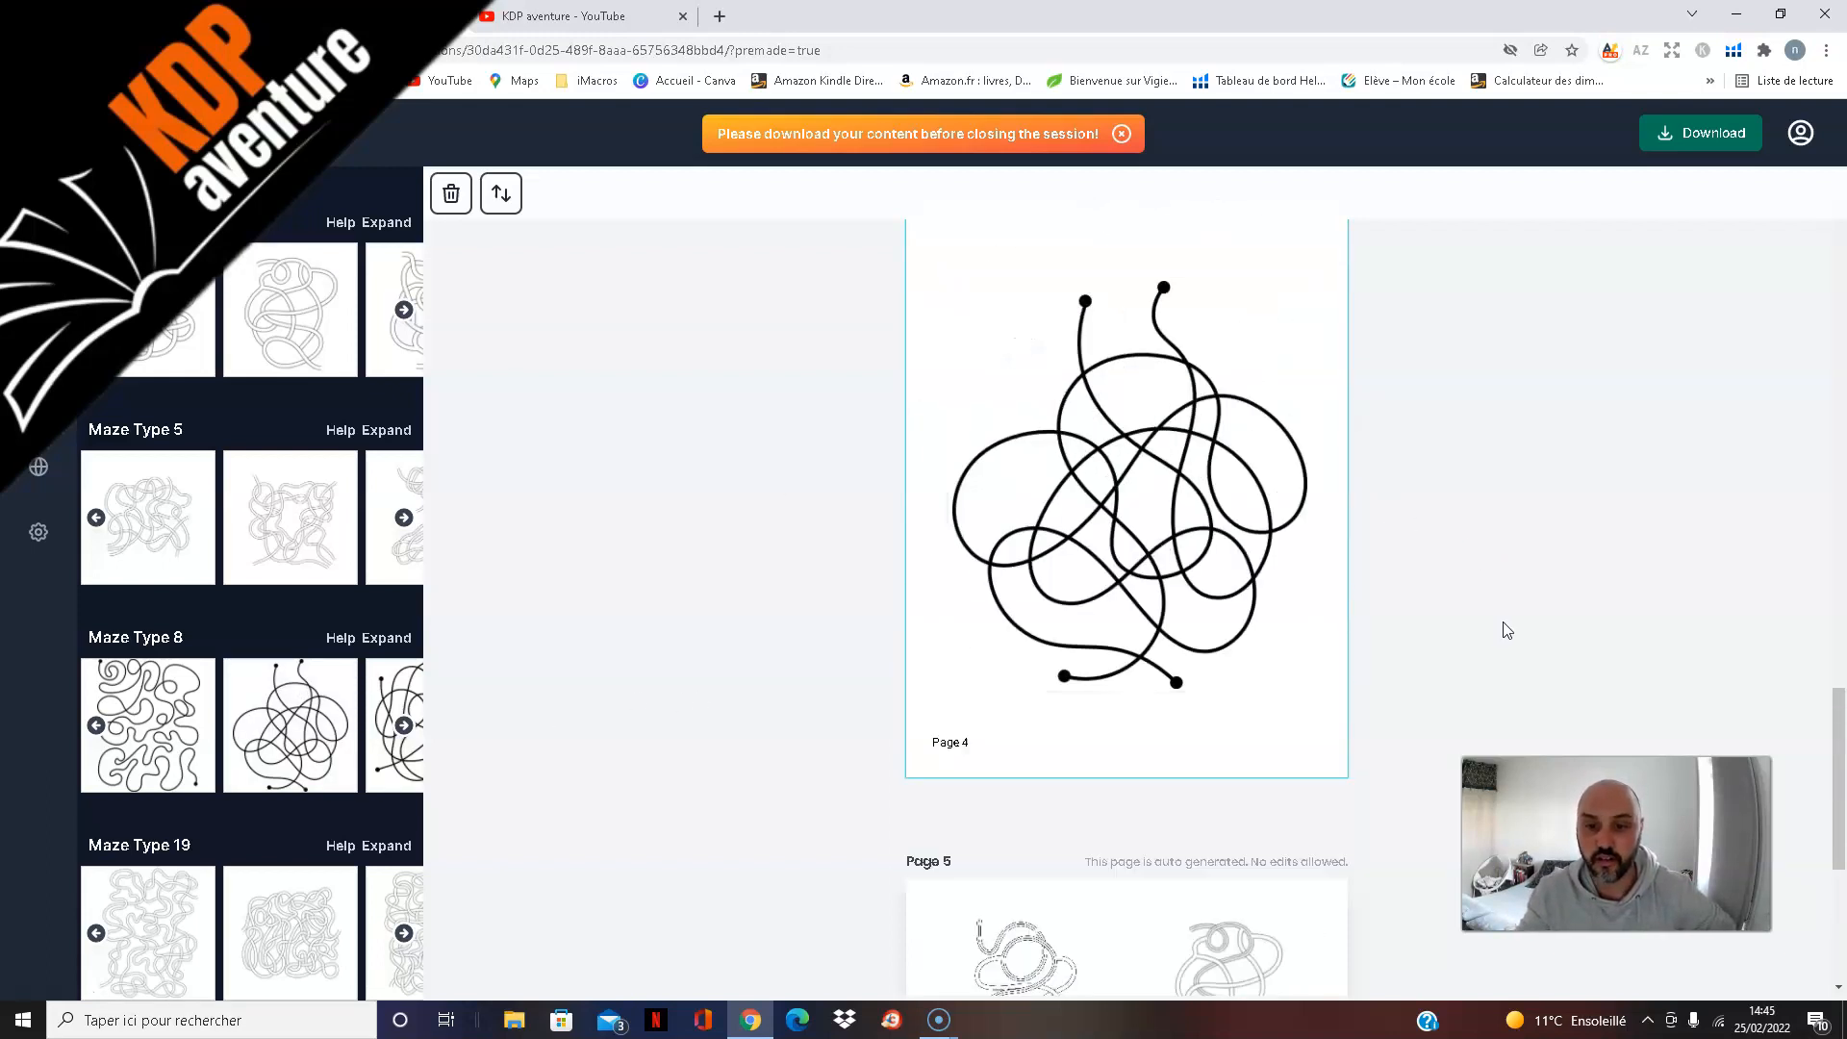
{"action": "scroll", "coordinate": [1496, 606], "scroll_direction": "down", "scroll_amount": 5}
Step: Insert a blank page after page 4
{"action": "scroll", "coordinate": [1489, 580], "scroll_direction": "up", "scroll_amount": 4}
{"action": "scroll", "coordinate": [1487, 577], "scroll_direction": "up", "scroll_amount": 1}
{"action": "scroll", "coordinate": [1483, 574], "scroll_direction": "up", "scroll_amount": 2}
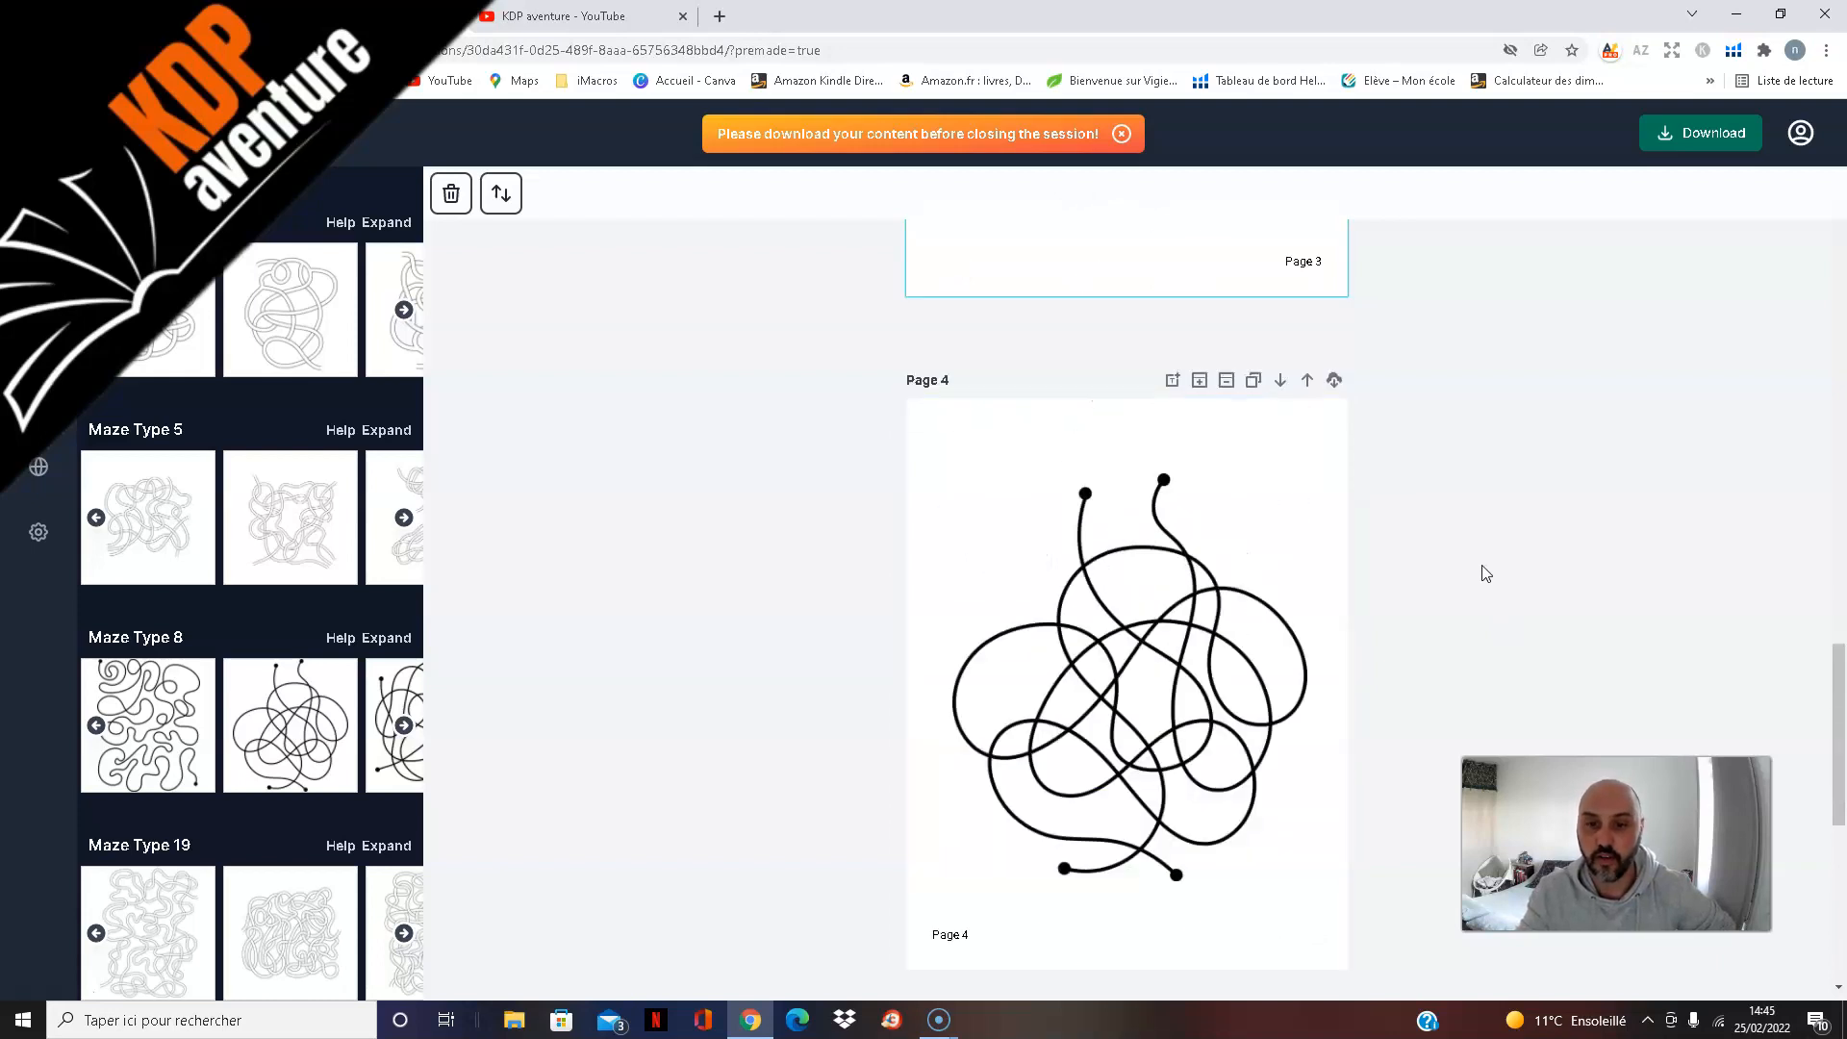
{"action": "left_click", "coordinate": [1200, 381]}
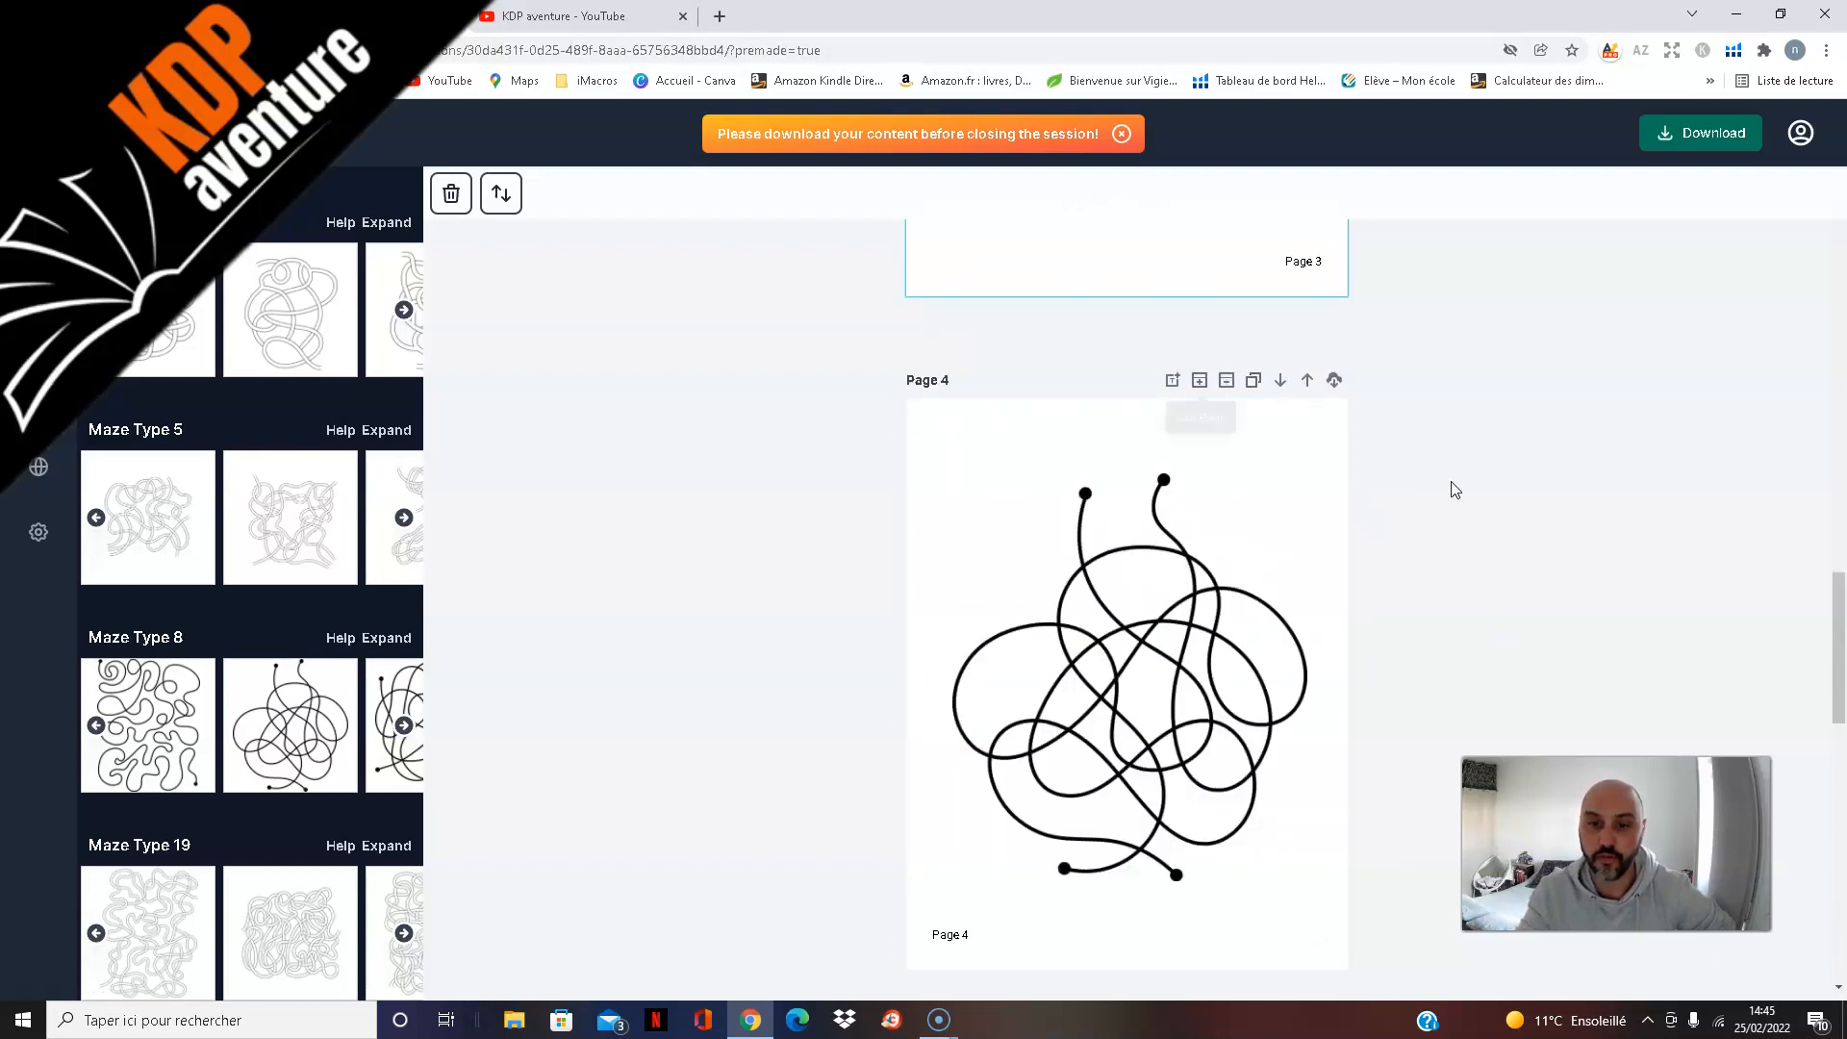
Step: Browse the Maze Type 19 designs and add a tall, densely interlaced double-line maze to blank page 5
{"action": "scroll", "coordinate": [1486, 525], "scroll_direction": "down", "scroll_amount": 8}
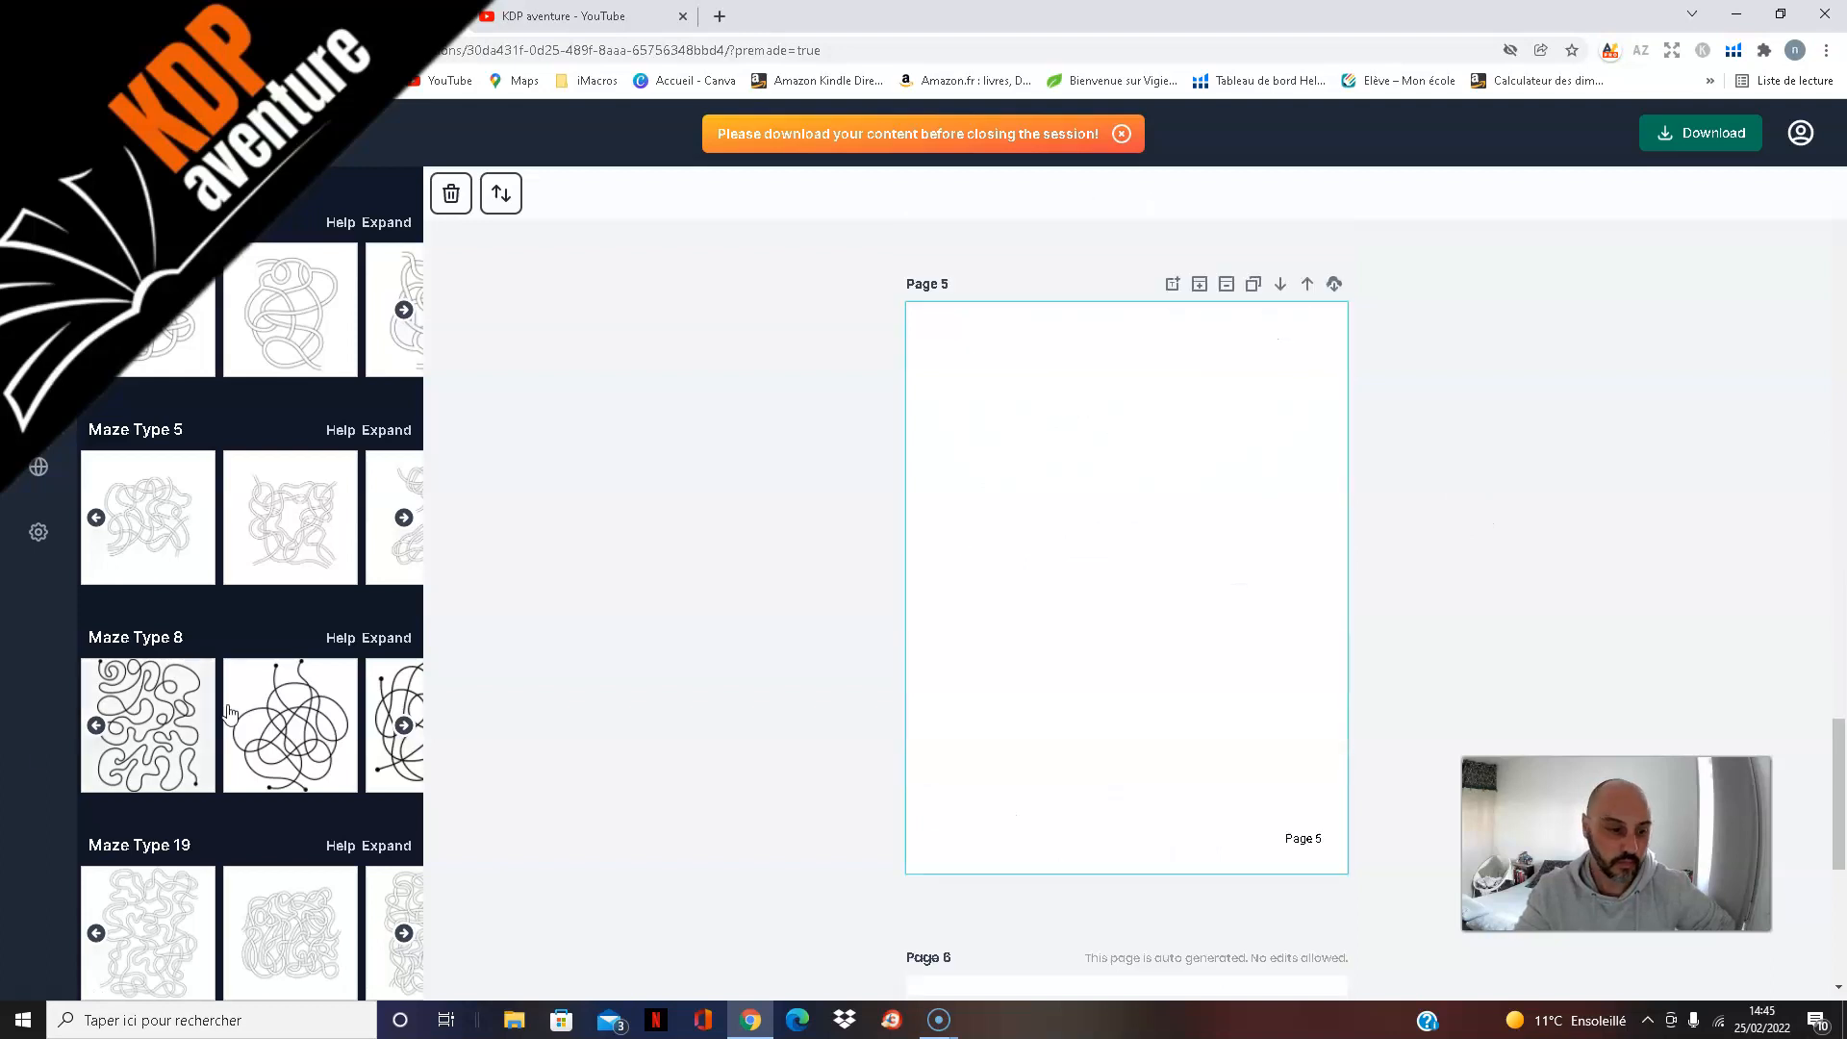
{"action": "scroll", "coordinate": [335, 757], "scroll_direction": "down", "scroll_amount": 3}
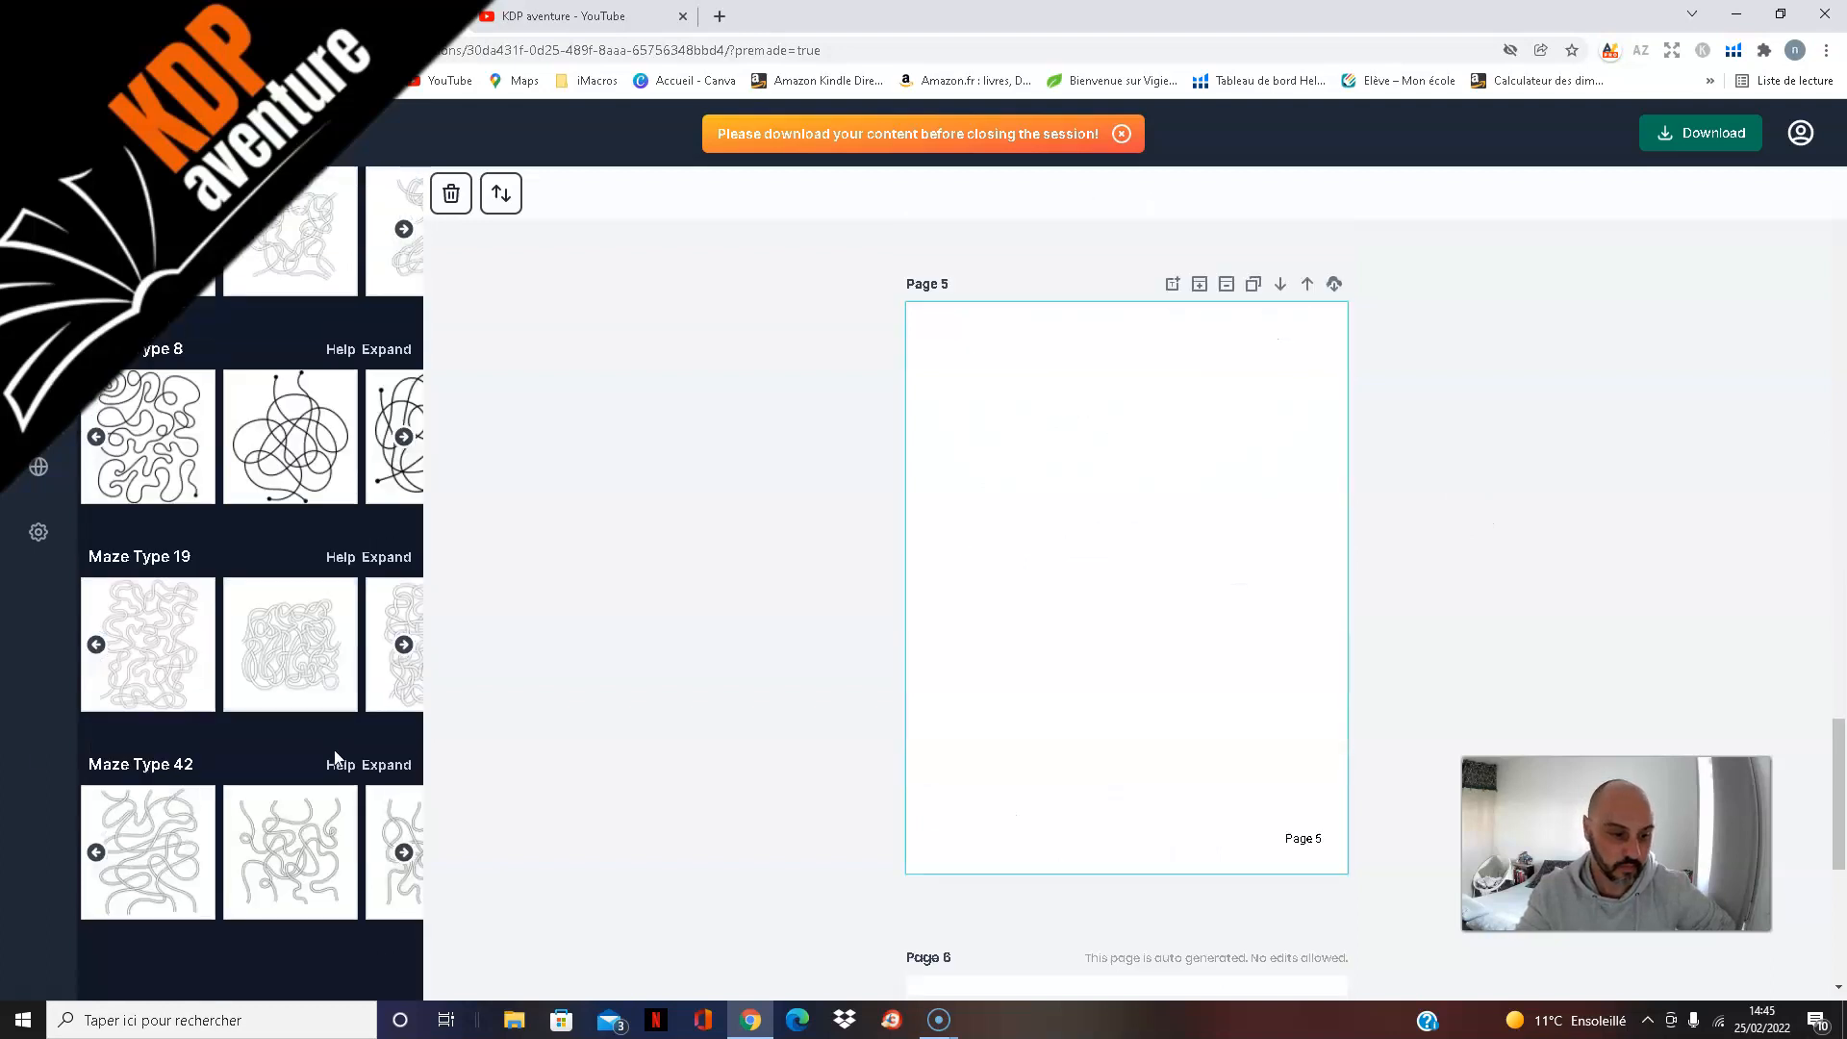
{"action": "left_click", "coordinate": [404, 647]}
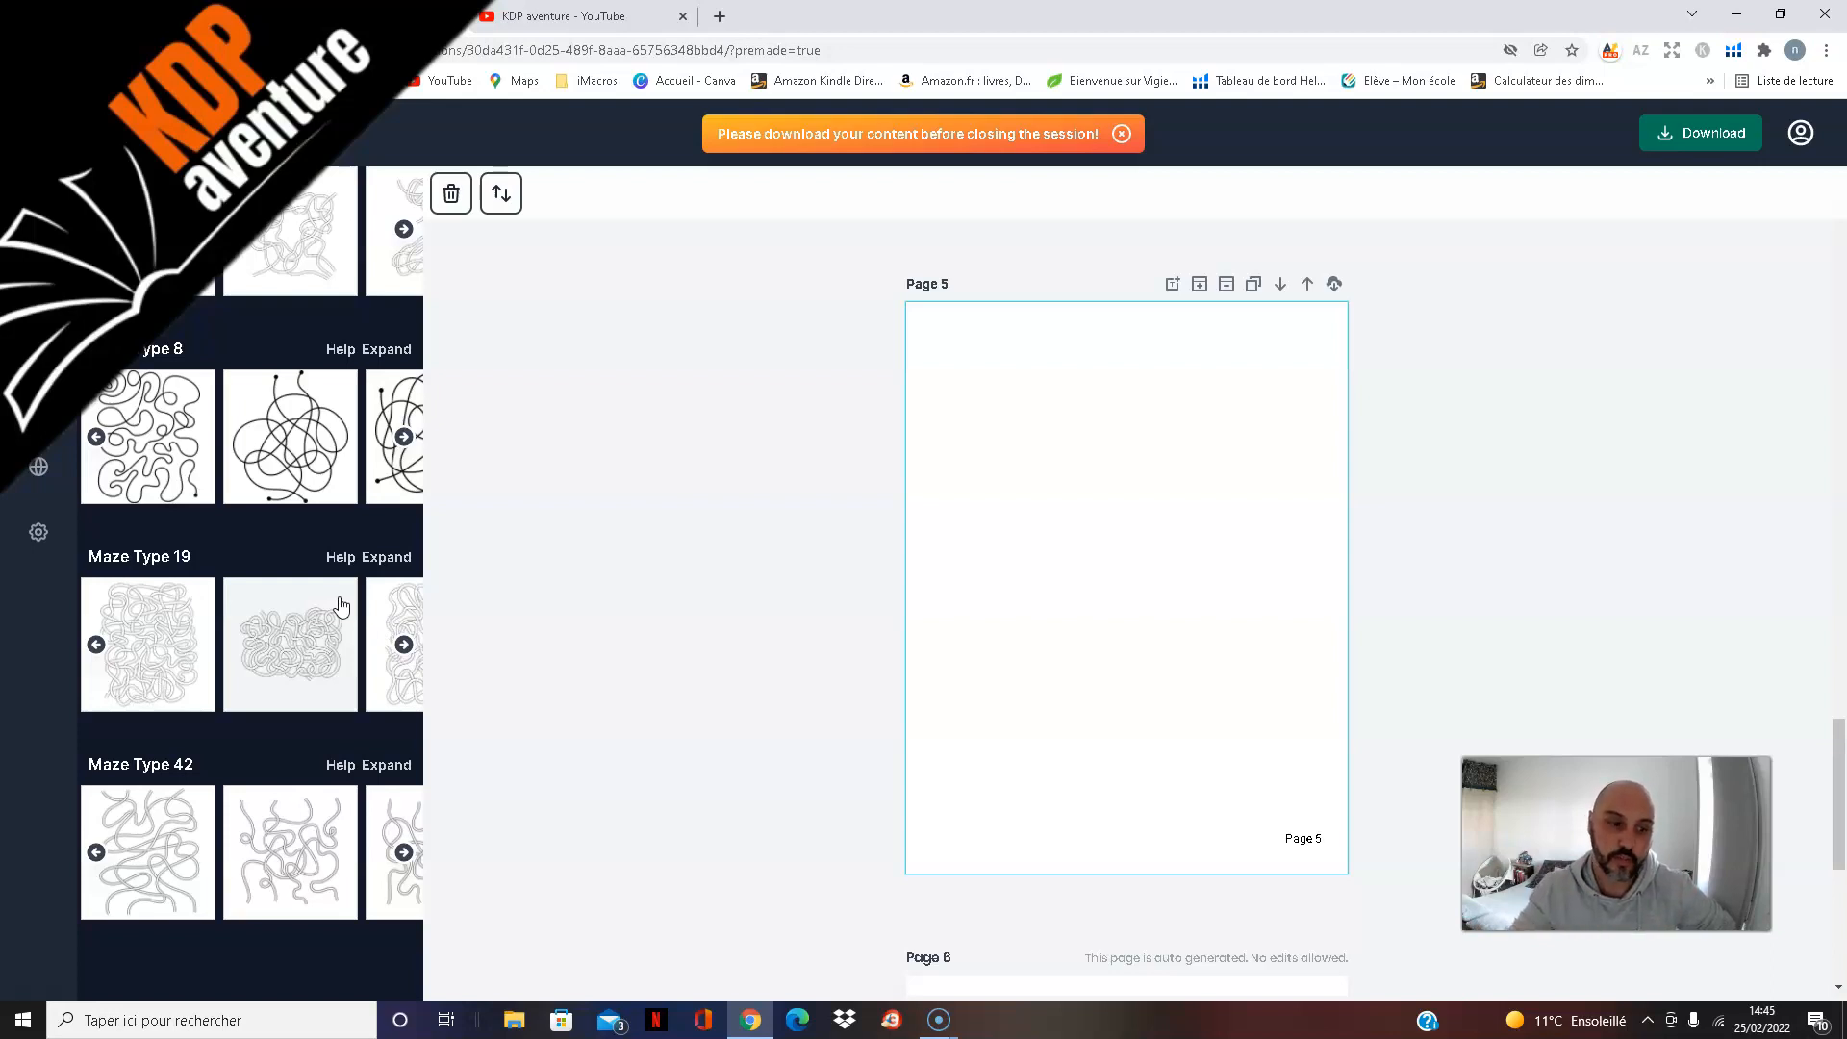
{"action": "left_click", "coordinate": [403, 651]}
{"action": "left_click", "coordinate": [403, 651]}
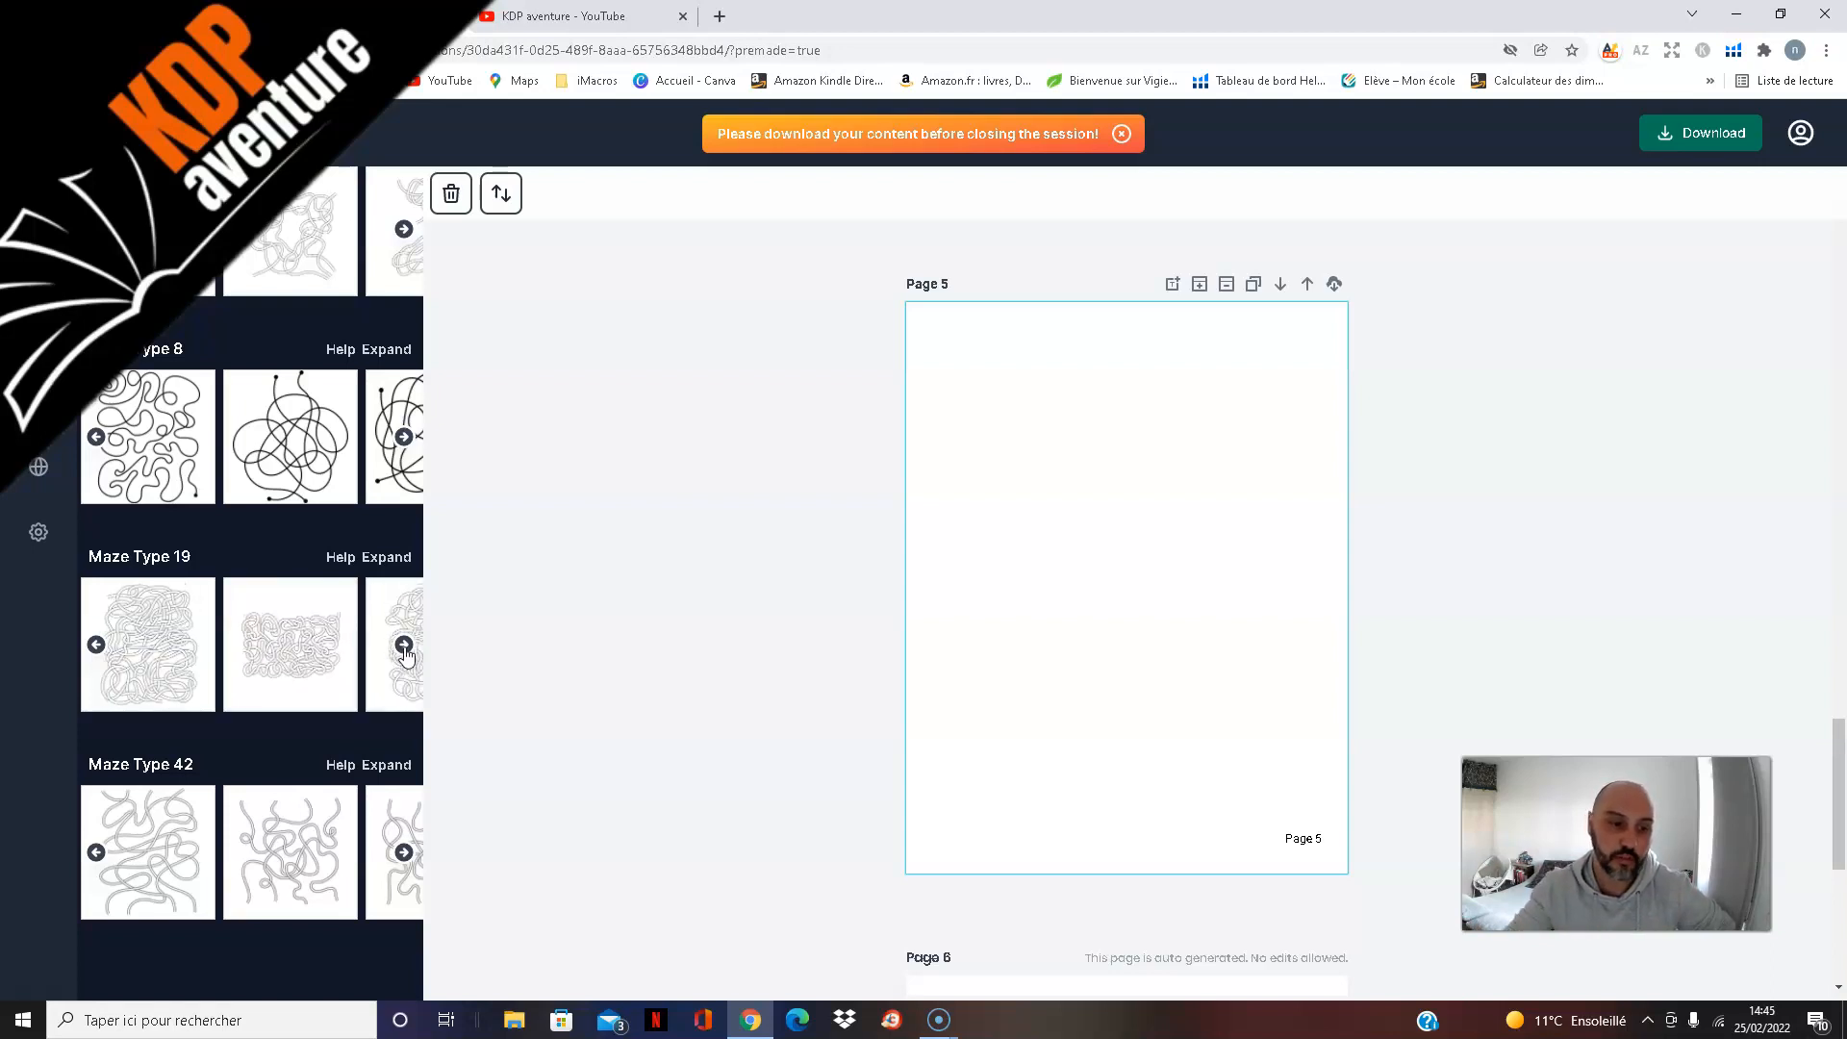
{"action": "left_click", "coordinate": [405, 653]}
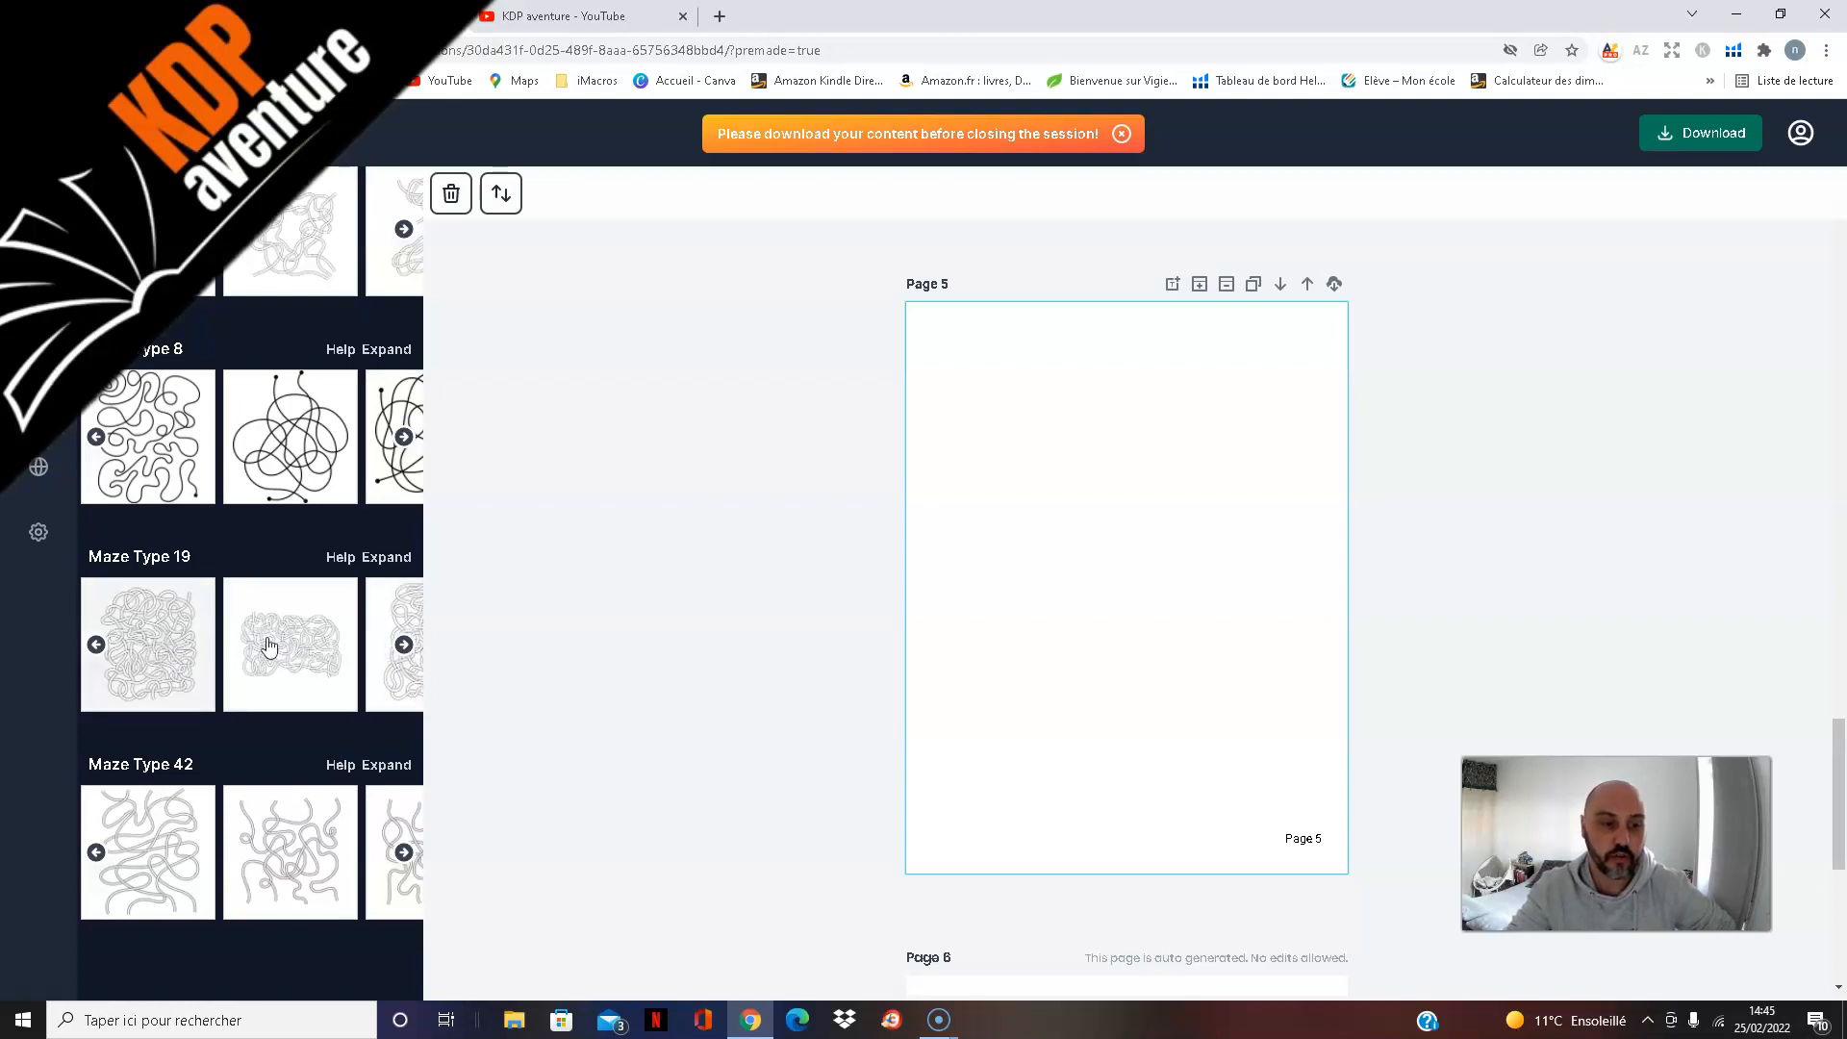
{"action": "left_click", "coordinate": [405, 647]}
{"action": "left_click", "coordinate": [405, 649]}
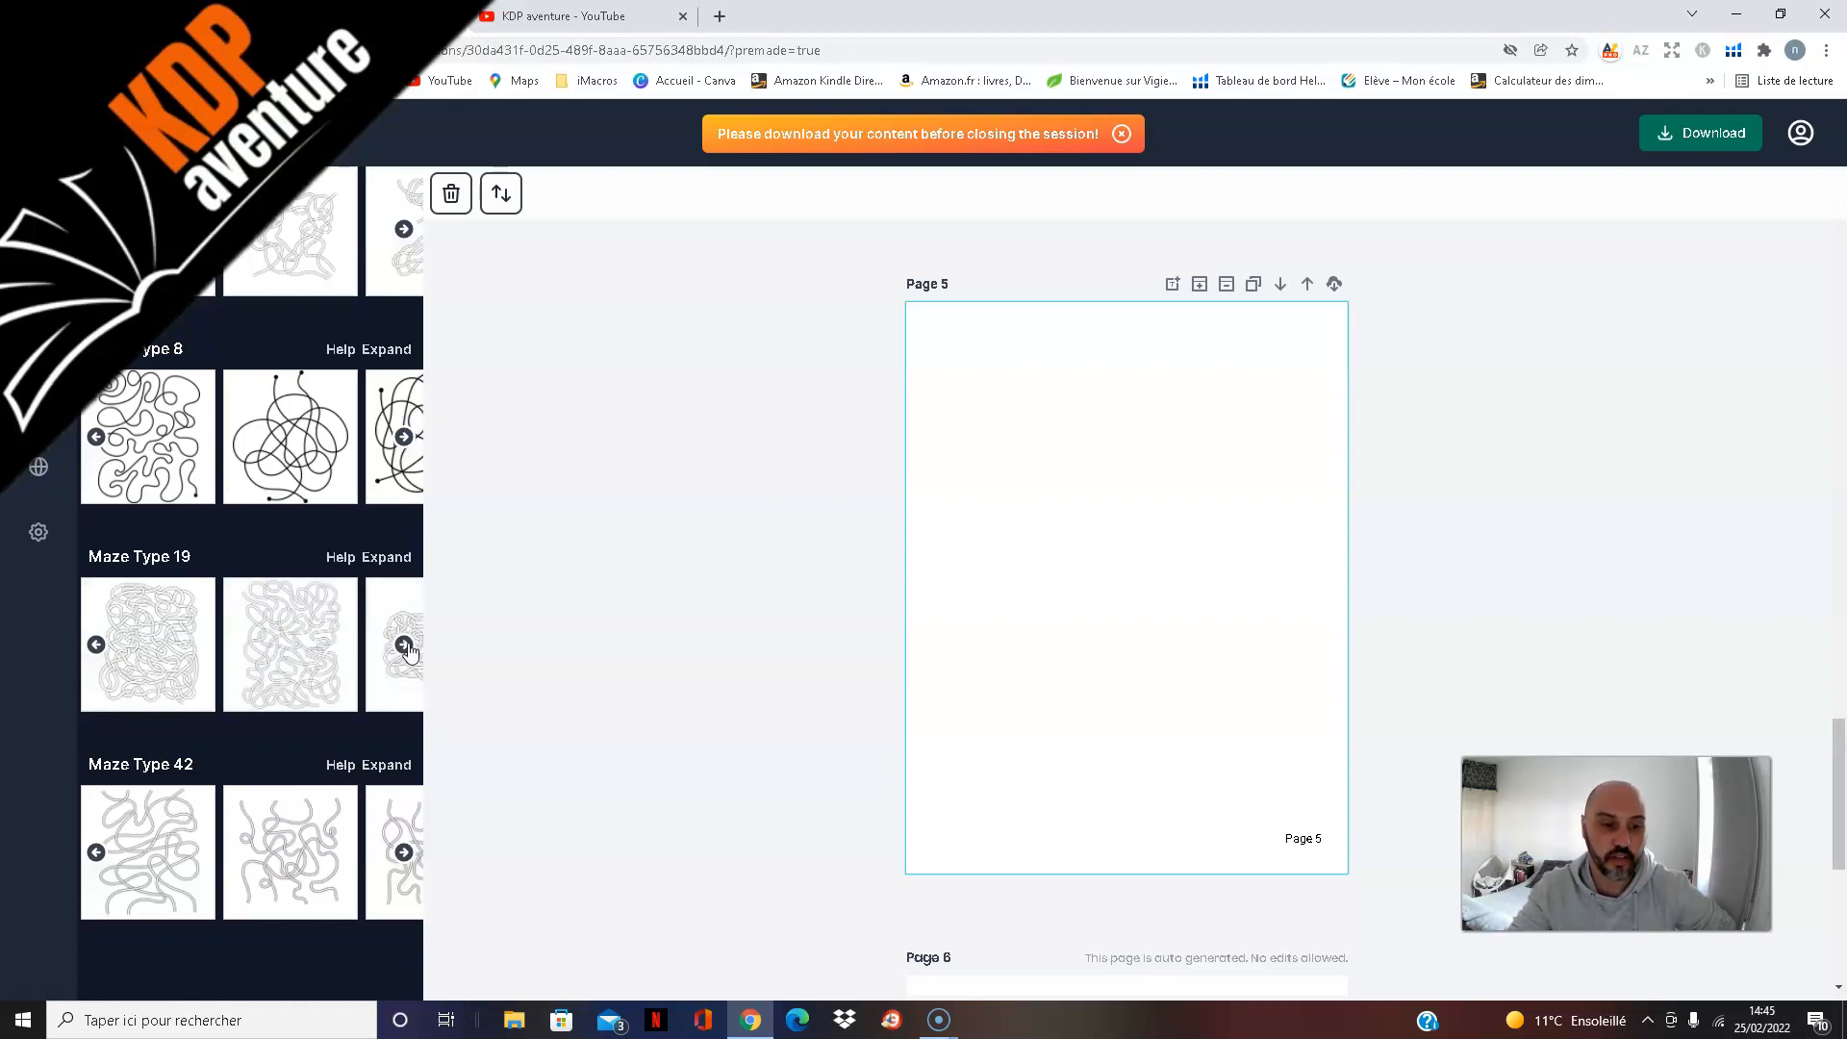
{"action": "double_click", "coordinate": [406, 650]}
{"action": "left_click", "coordinate": [407, 651]}
{"action": "left_click", "coordinate": [408, 645]}
{"action": "left_click", "coordinate": [408, 645]}
{"action": "left_click", "coordinate": [401, 647]}
{"action": "left_click", "coordinate": [400, 648]}
{"action": "left_click", "coordinate": [400, 648]}
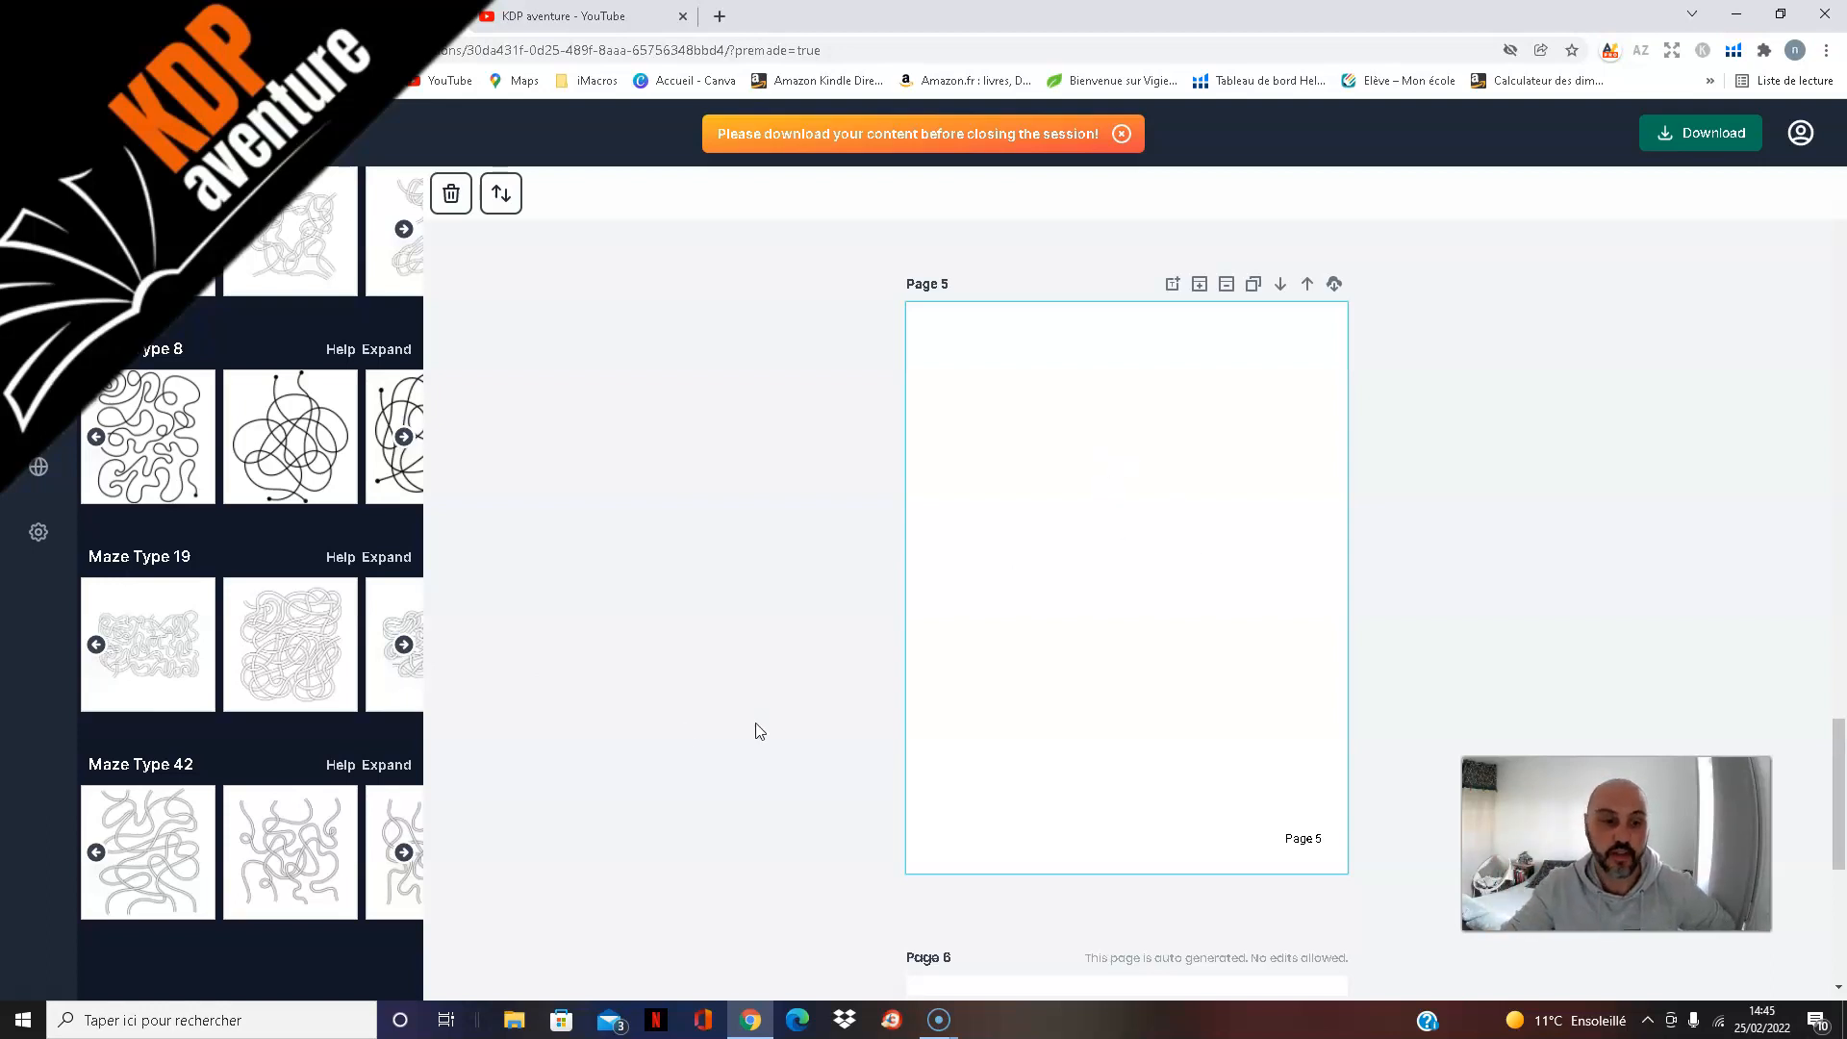
{"action": "left_click", "coordinate": [327, 633]}
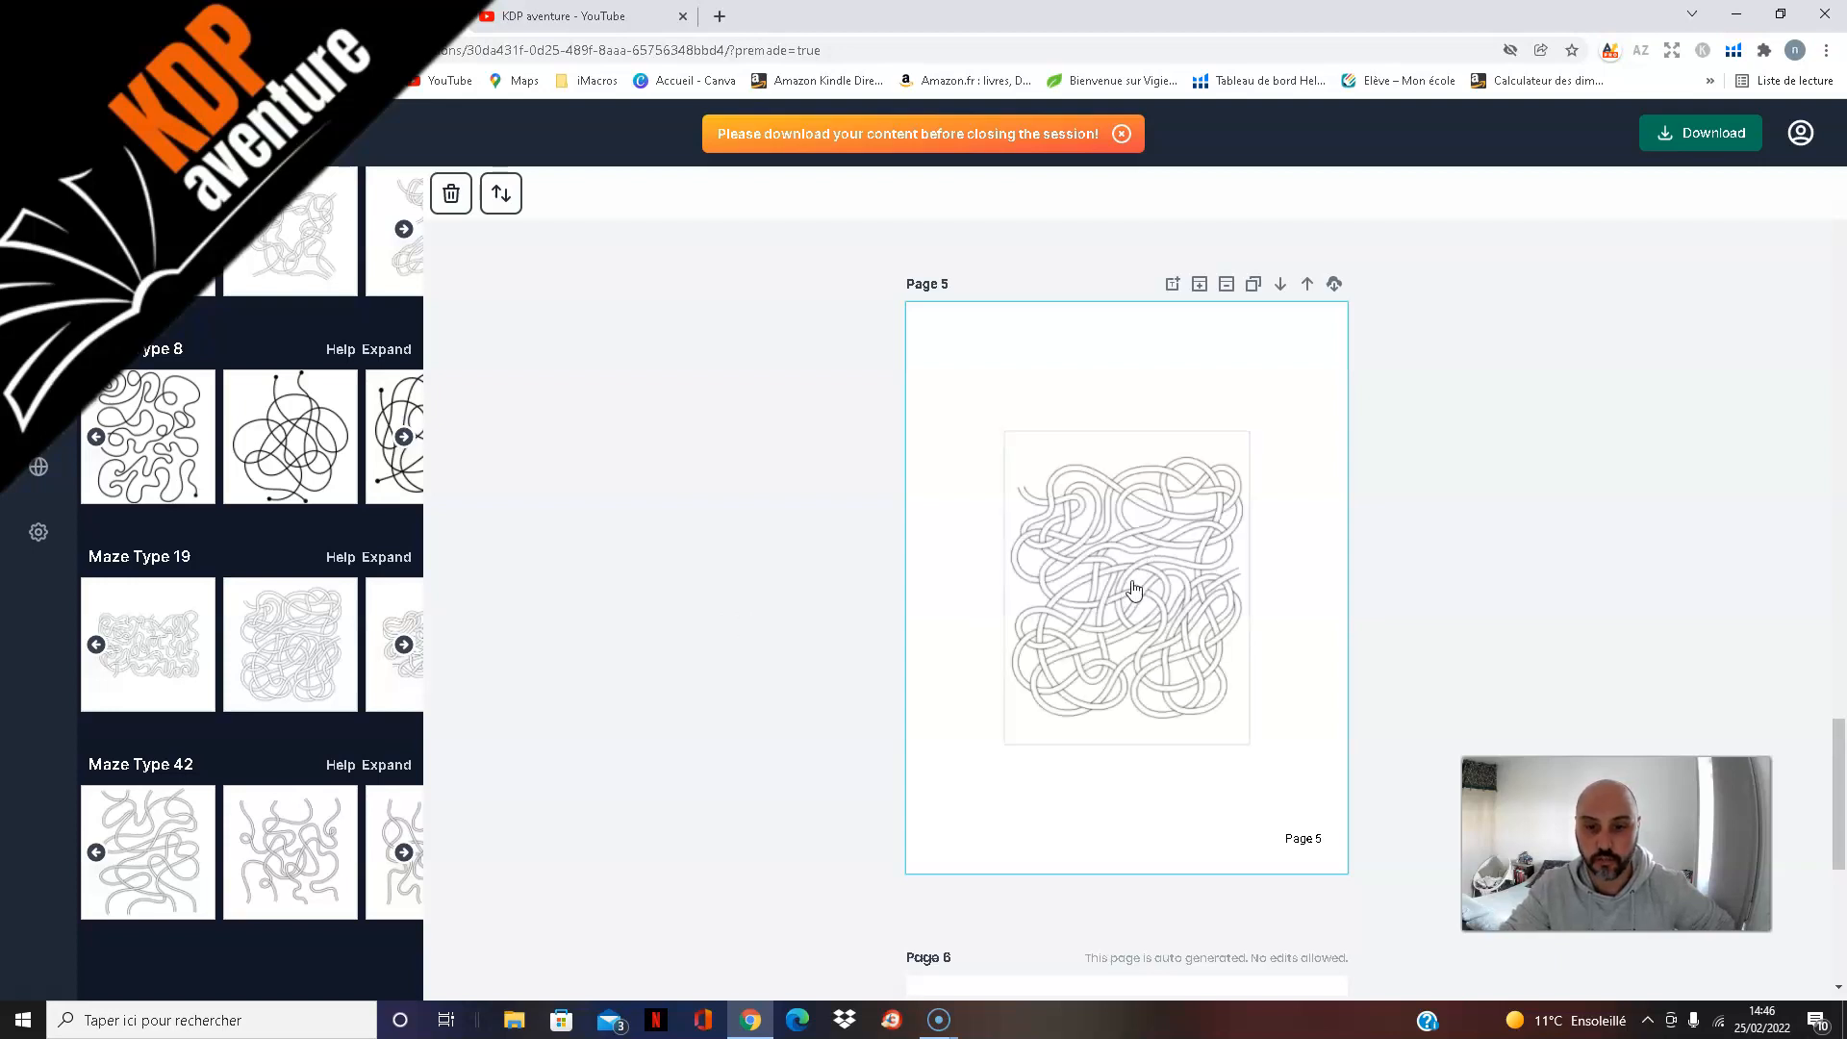
Step: Enlarge the maze on page 5 to fill most of the page width and centre it above the page number
{"action": "left_click", "coordinate": [1053, 563]}
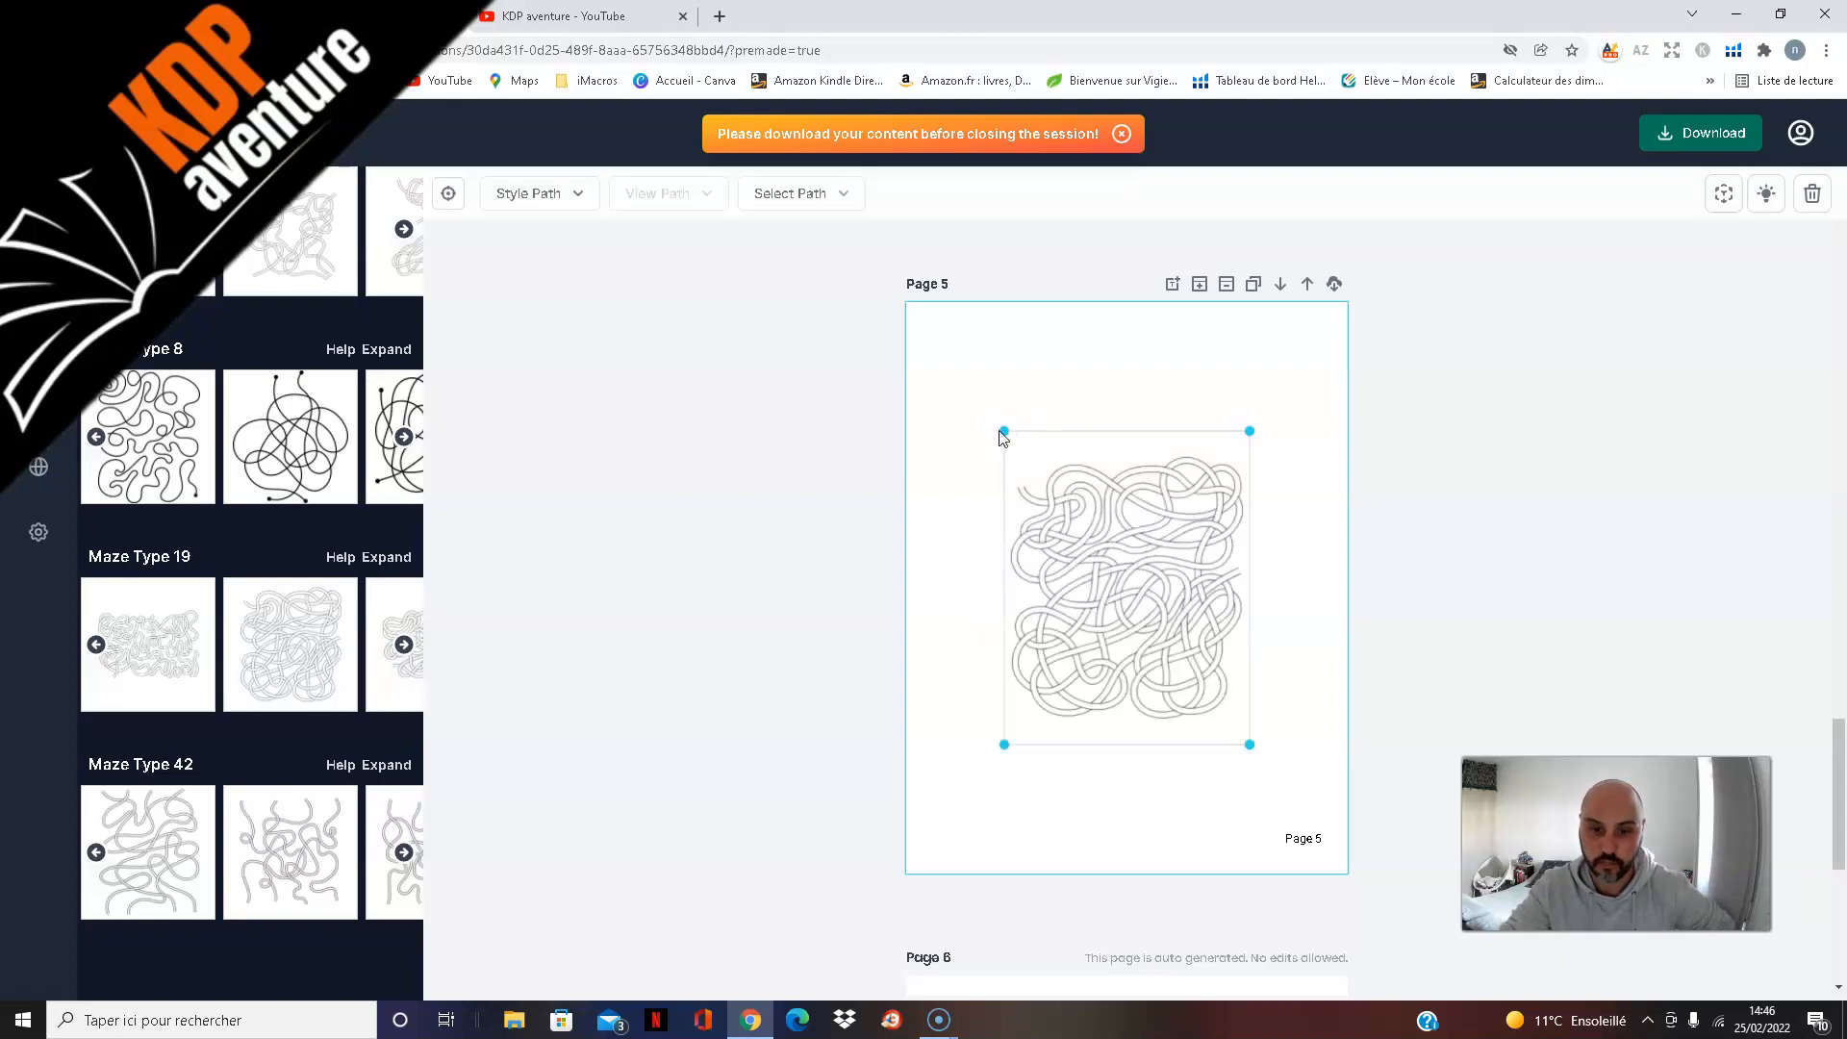
{"action": "left_click_drag", "start_coordinate": [1003, 430], "coordinate": [946, 337]}
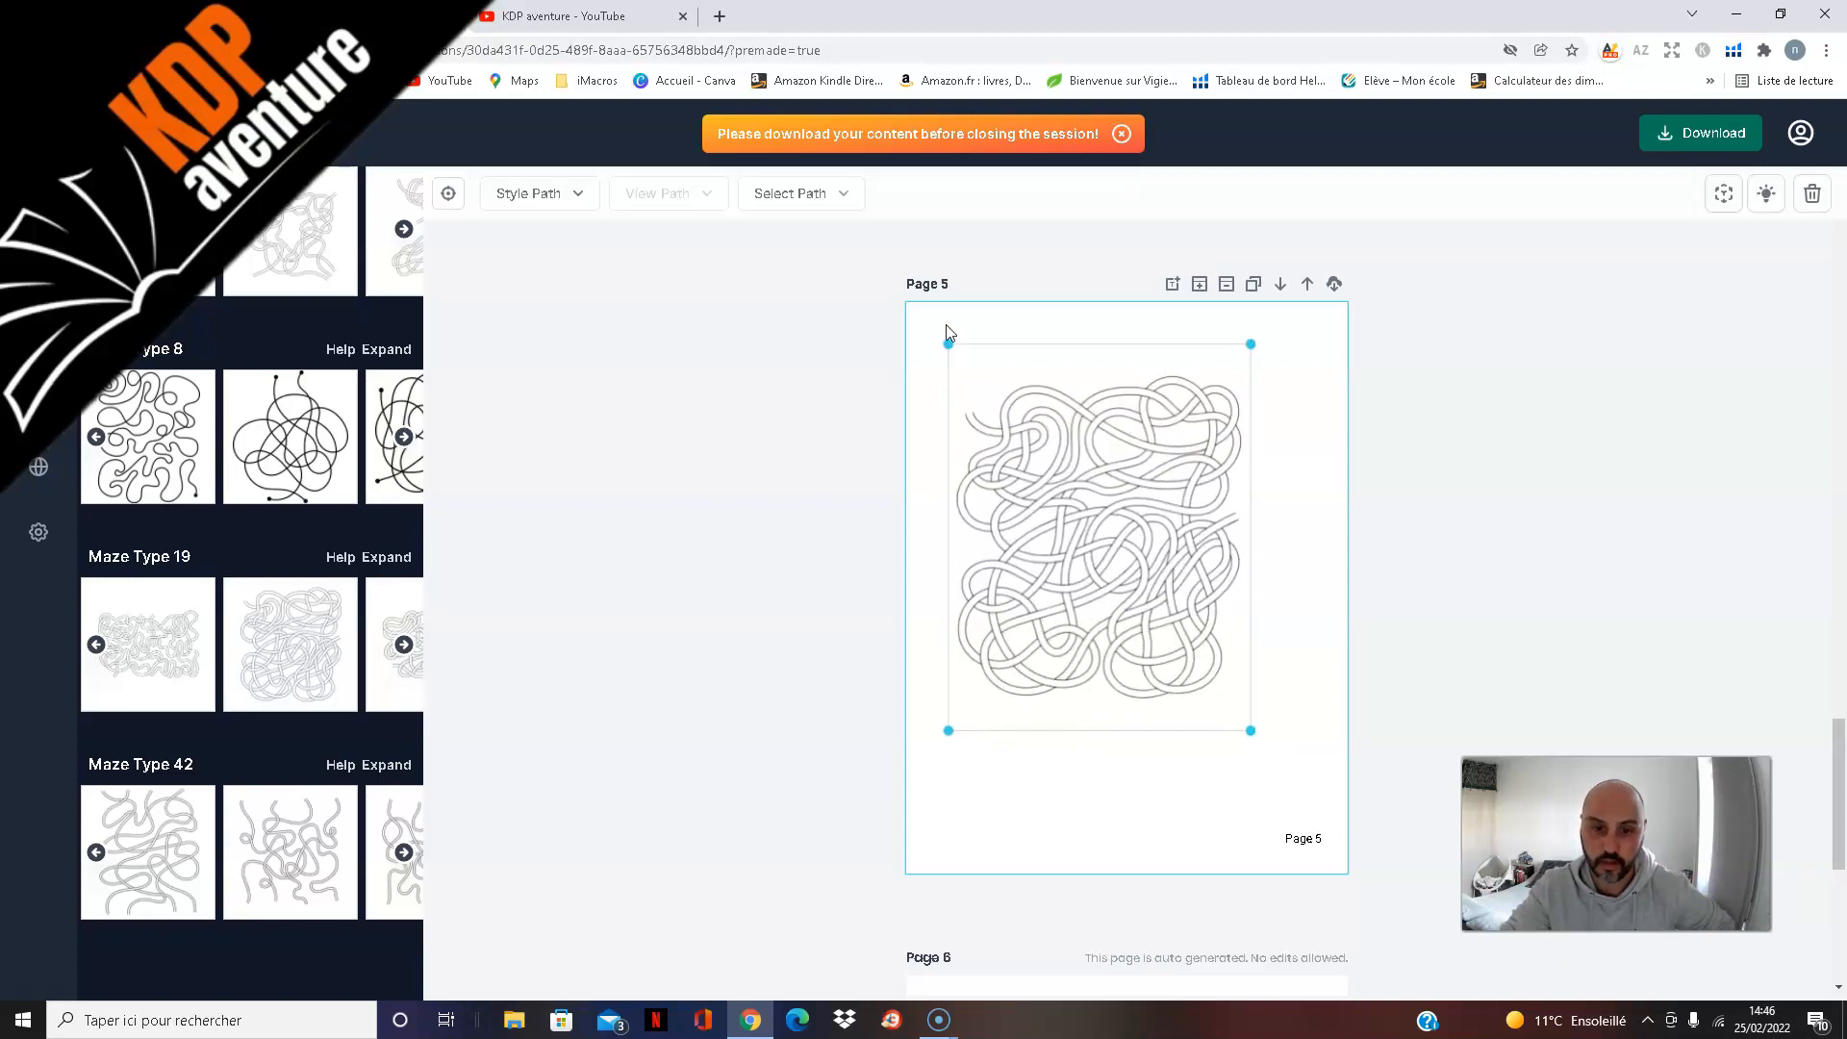
{"action": "left_click", "coordinate": [1249, 733]}
{"action": "left_click", "coordinate": [1231, 701]}
{"action": "left_click_drag", "start_coordinate": [1250, 731], "coordinate": [1294, 821]}
{"action": "left_click_drag", "start_coordinate": [1122, 639], "coordinate": [1129, 631]}
Step: Insert a blank page after page 5 and add a Maze Type 42 design with several open path ends to it
{"action": "left_click", "coordinate": [1200, 284]}
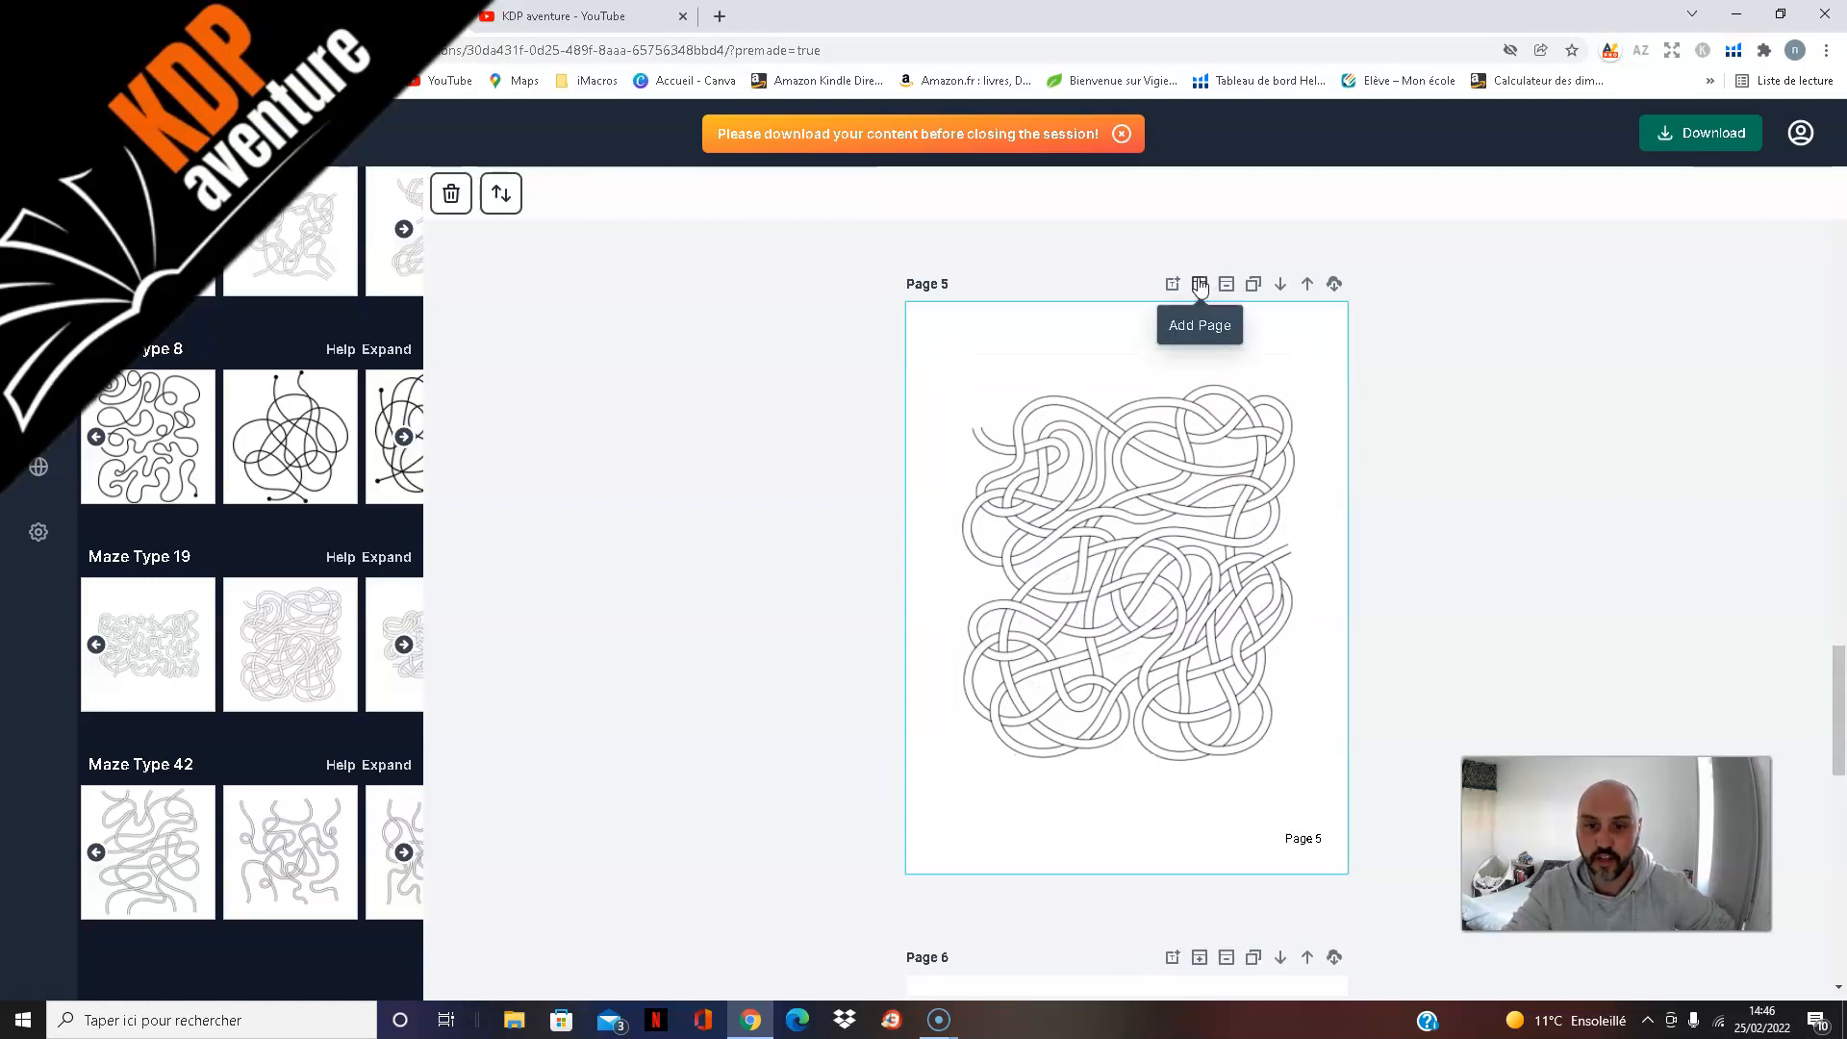
{"action": "scroll", "coordinate": [1392, 544], "scroll_direction": "down", "scroll_amount": 4}
{"action": "left_click", "coordinate": [404, 853]}
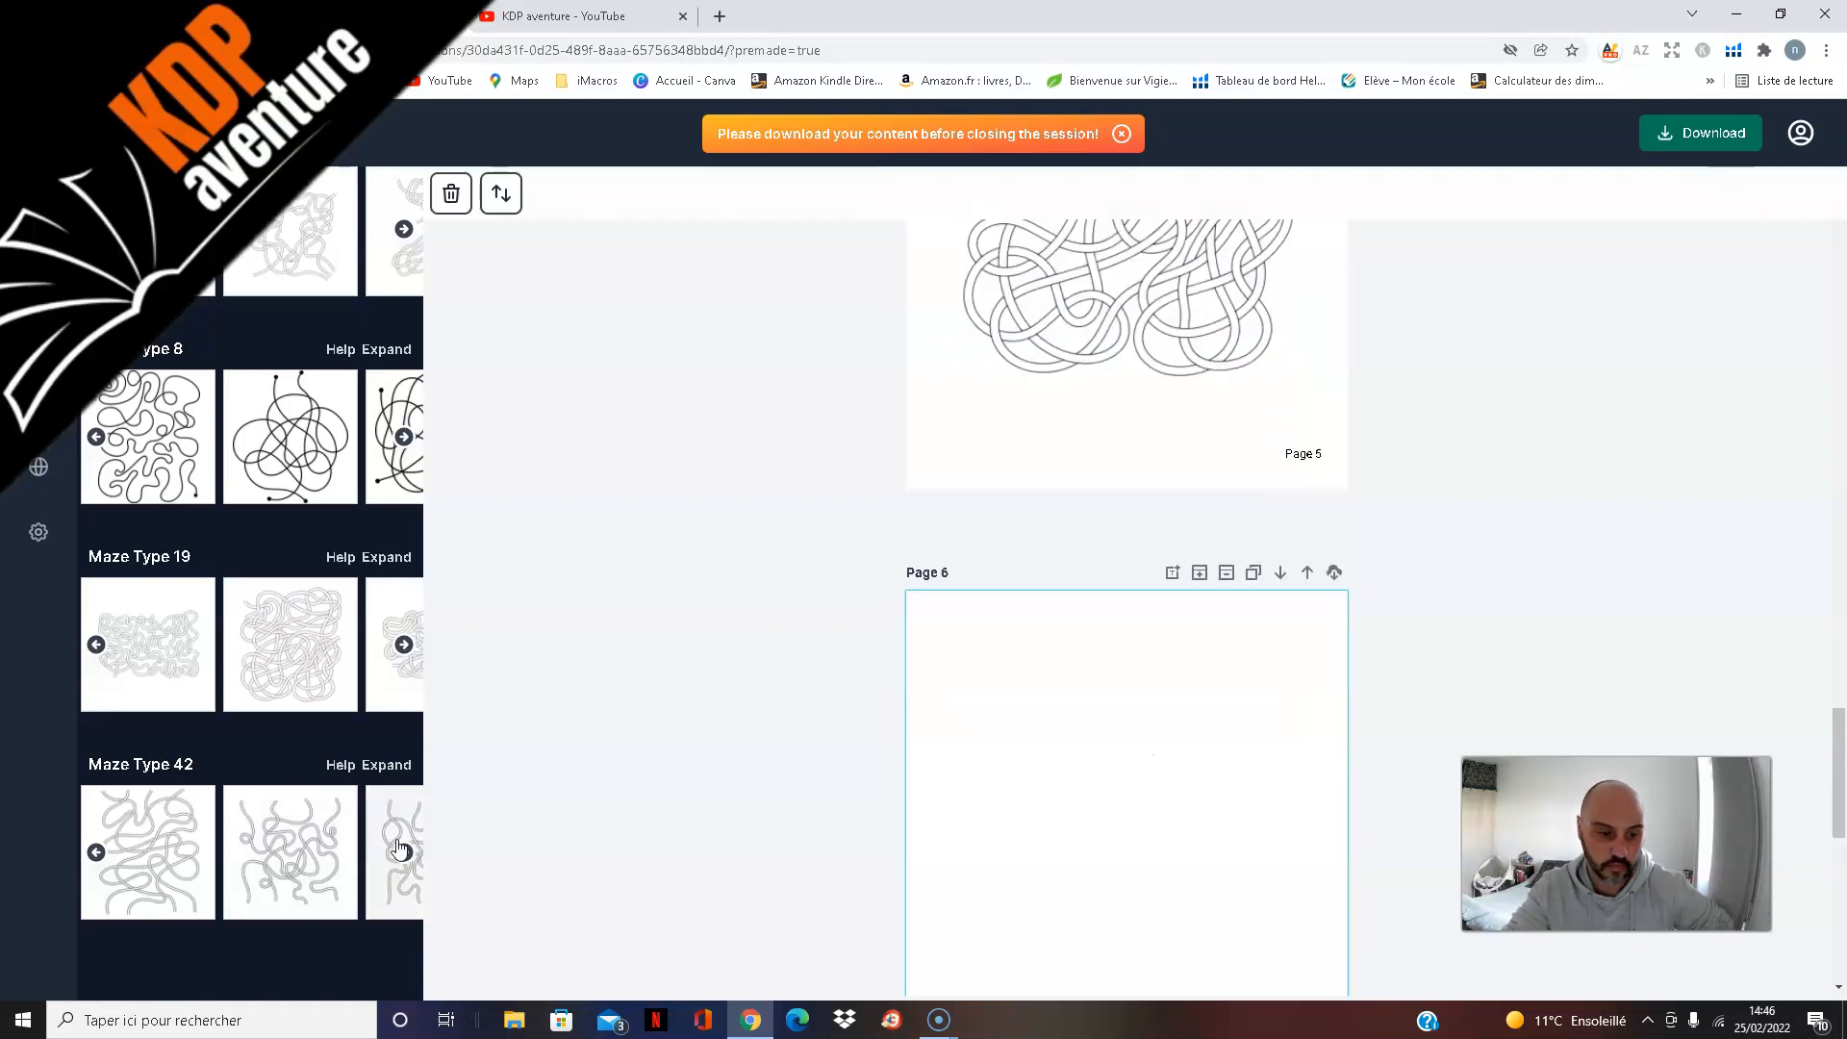
{"action": "left_click", "coordinate": [403, 855]}
{"action": "left_click", "coordinate": [402, 855]}
{"action": "left_click", "coordinate": [402, 854]}
{"action": "left_click", "coordinate": [402, 854]}
{"action": "left_click", "coordinate": [403, 854]}
{"action": "left_click", "coordinate": [402, 854]}
{"action": "left_click", "coordinate": [404, 856]}
{"action": "left_click", "coordinate": [407, 857]}
{"action": "left_click", "coordinate": [407, 857]}
{"action": "left_click", "coordinate": [135, 858]}
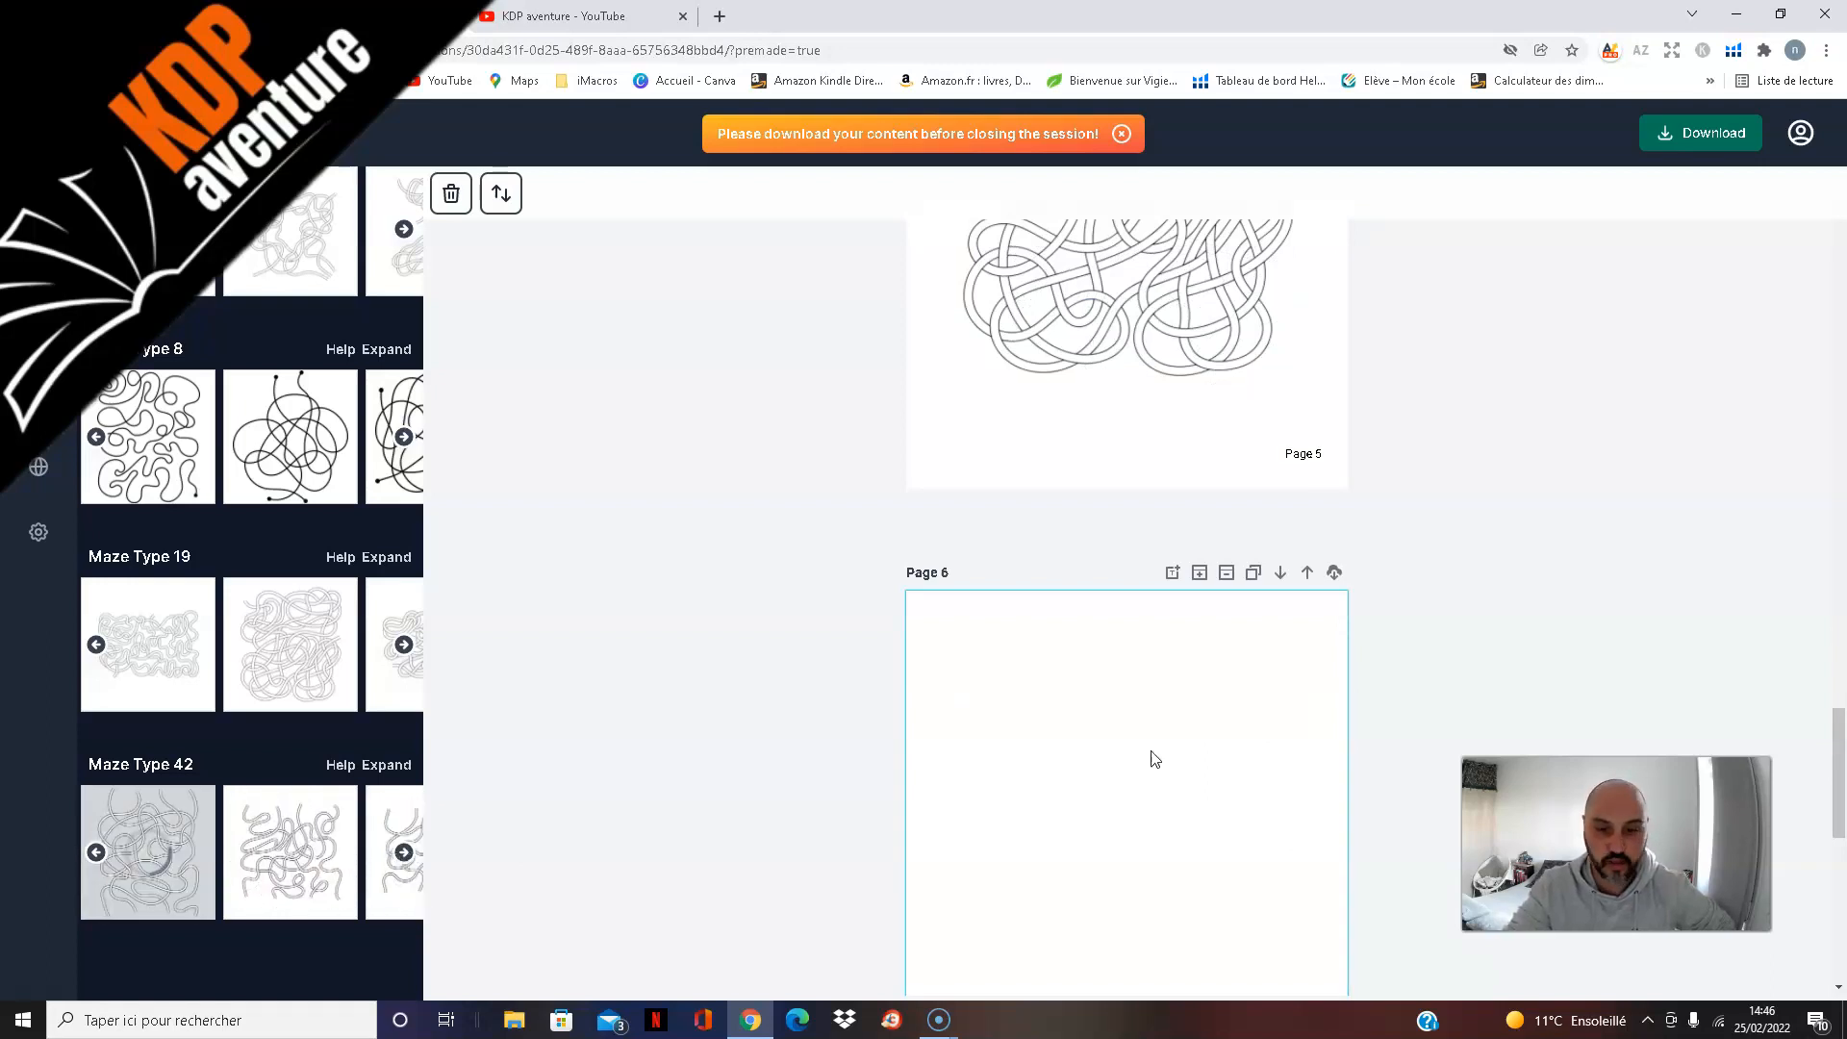
Step: Enlarge the maze on page 6 and move it to the middle of the page, clear of the page number
{"action": "scroll", "coordinate": [1575, 508], "scroll_direction": "down", "scroll_amount": 3}
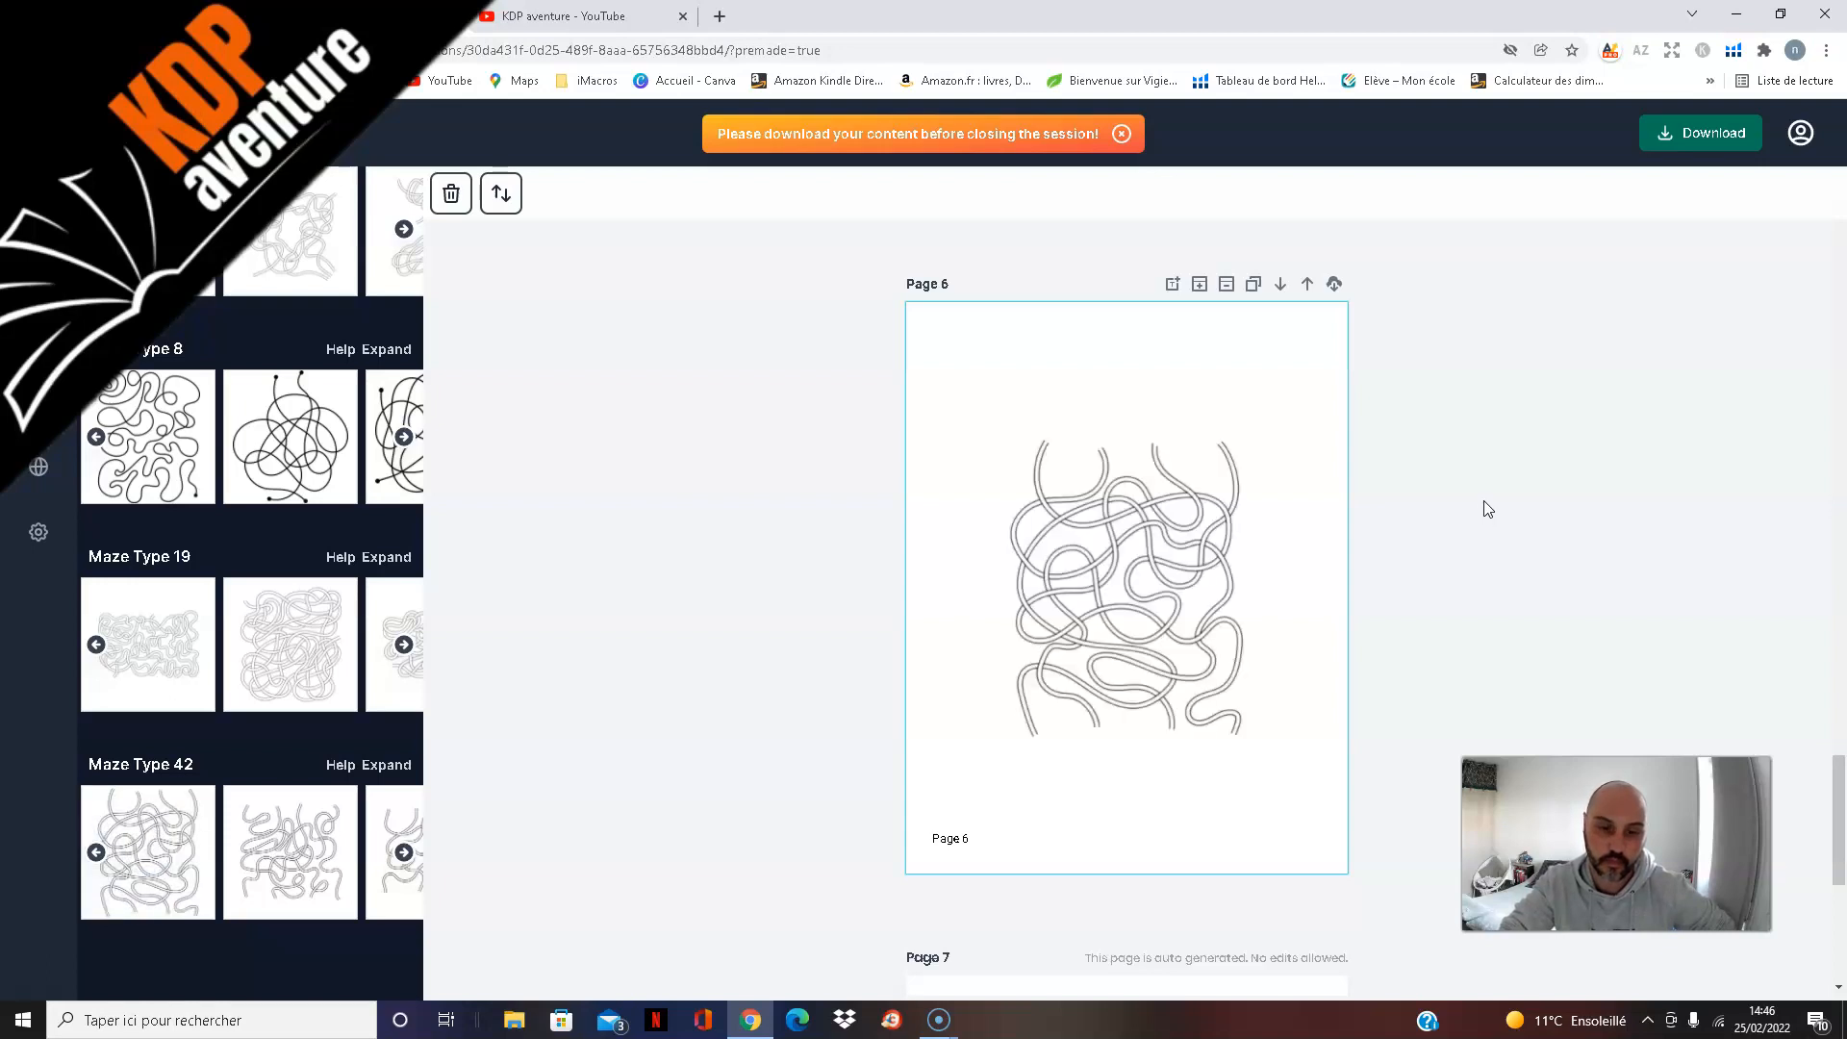
{"action": "left_click", "coordinate": [1224, 454]}
{"action": "left_click_drag", "start_coordinate": [1245, 427], "coordinate": [1298, 336]}
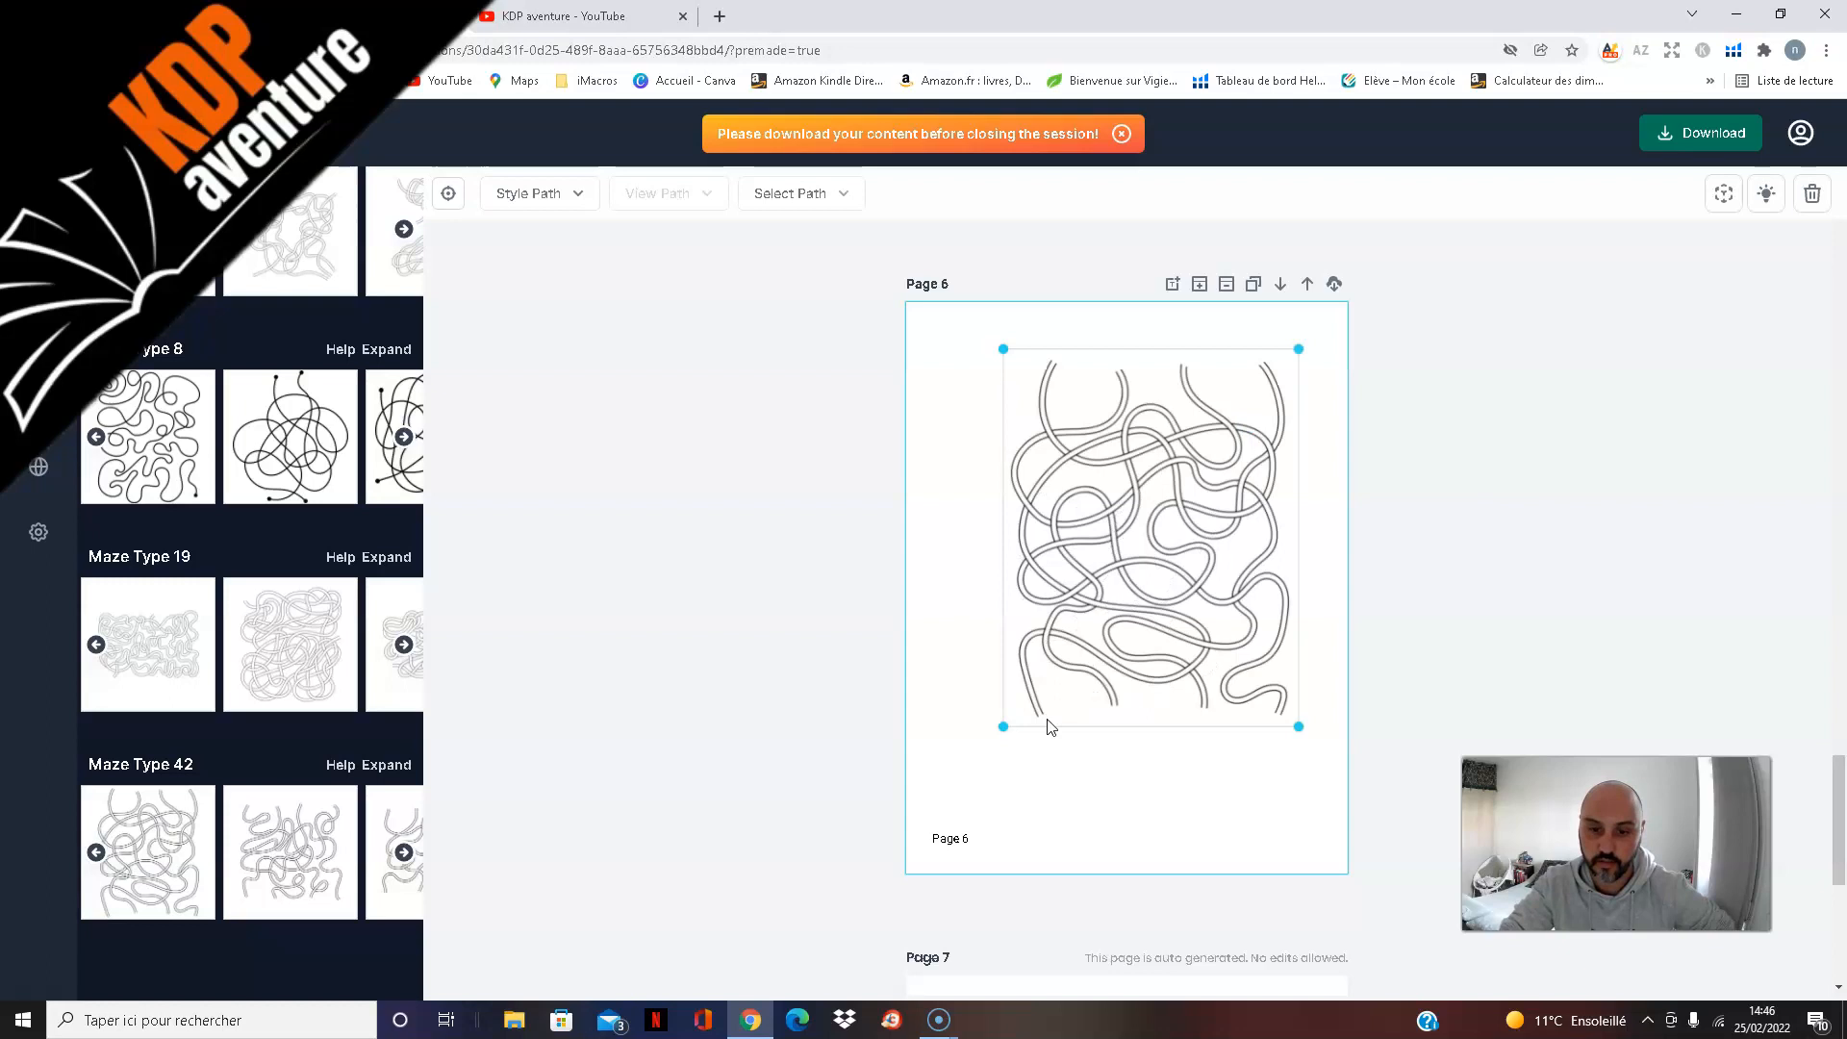
{"action": "left_click_drag", "start_coordinate": [1004, 726], "coordinate": [1007, 725]}
{"action": "left_click_drag", "start_coordinate": [1087, 643], "coordinate": [1071, 678]}
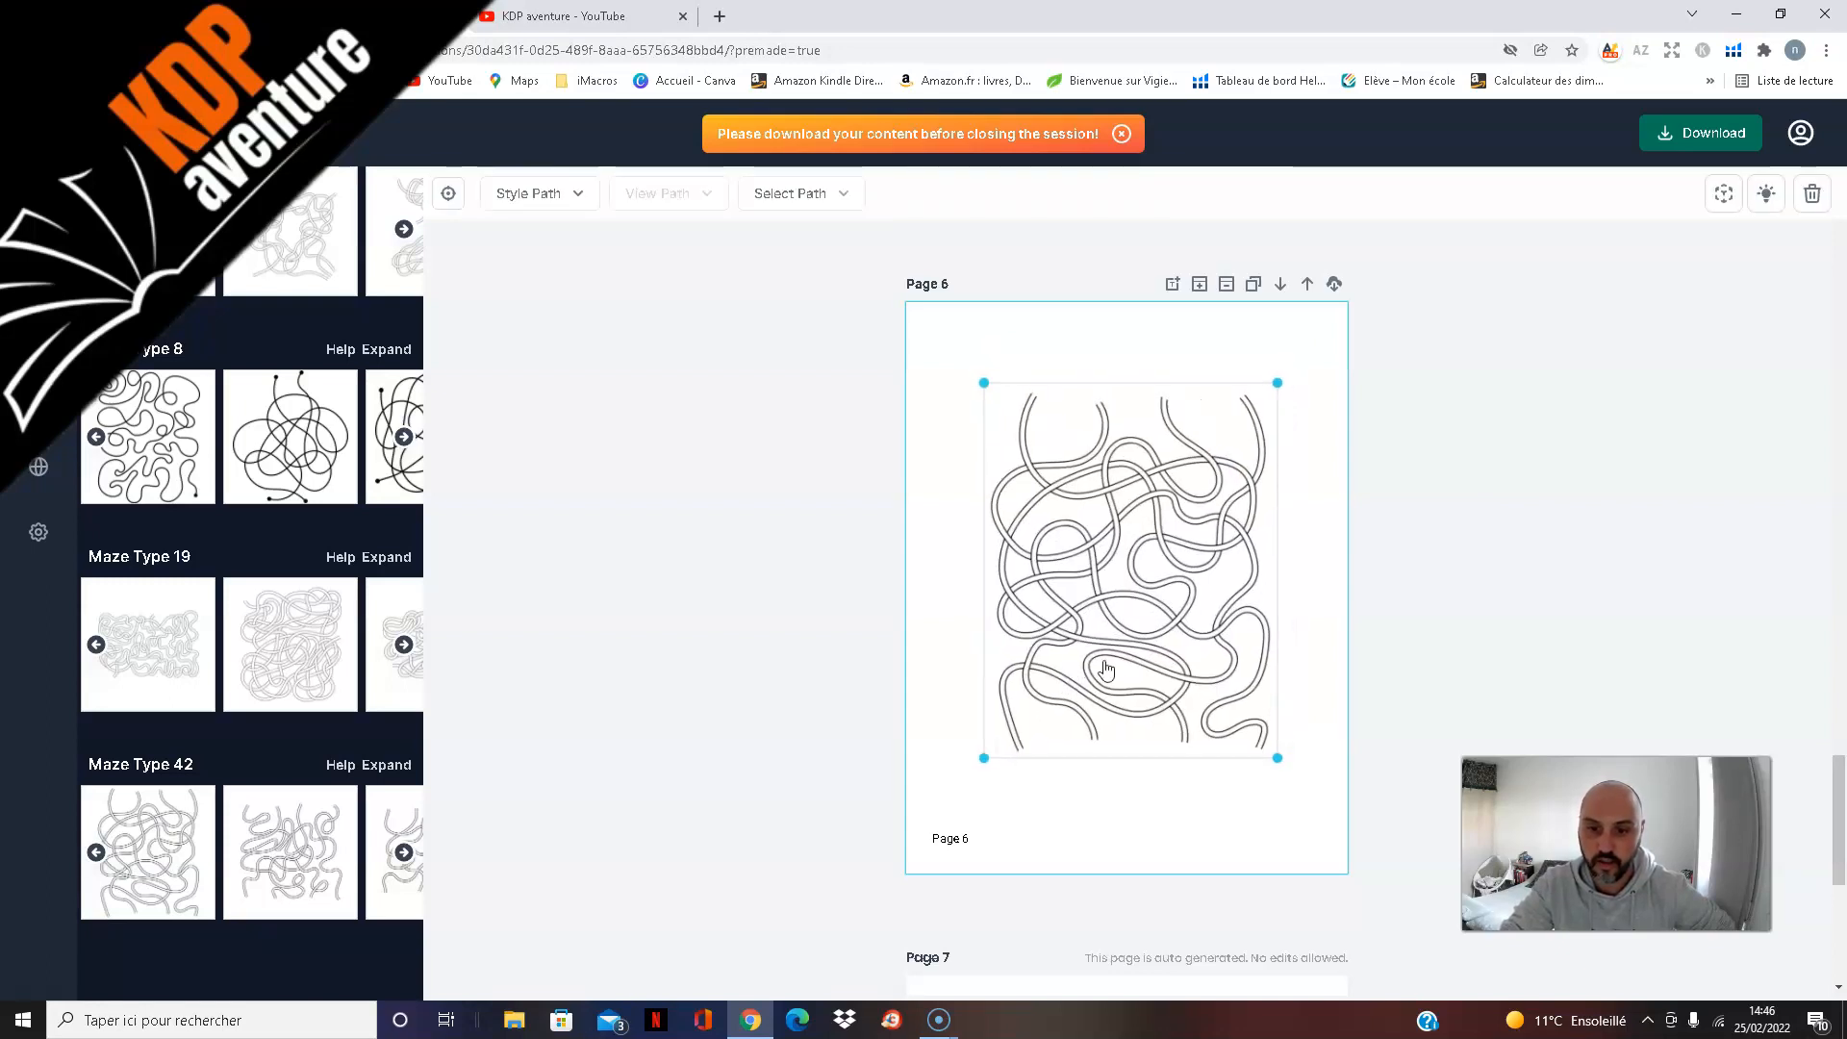
Step: Examine the auto-generated solutions on page 7 and return to the maze on page 1
{"action": "scroll", "coordinate": [1427, 562], "scroll_direction": "down", "scroll_amount": 1}
{"action": "scroll", "coordinate": [1430, 555], "scroll_direction": "down", "scroll_amount": 5}
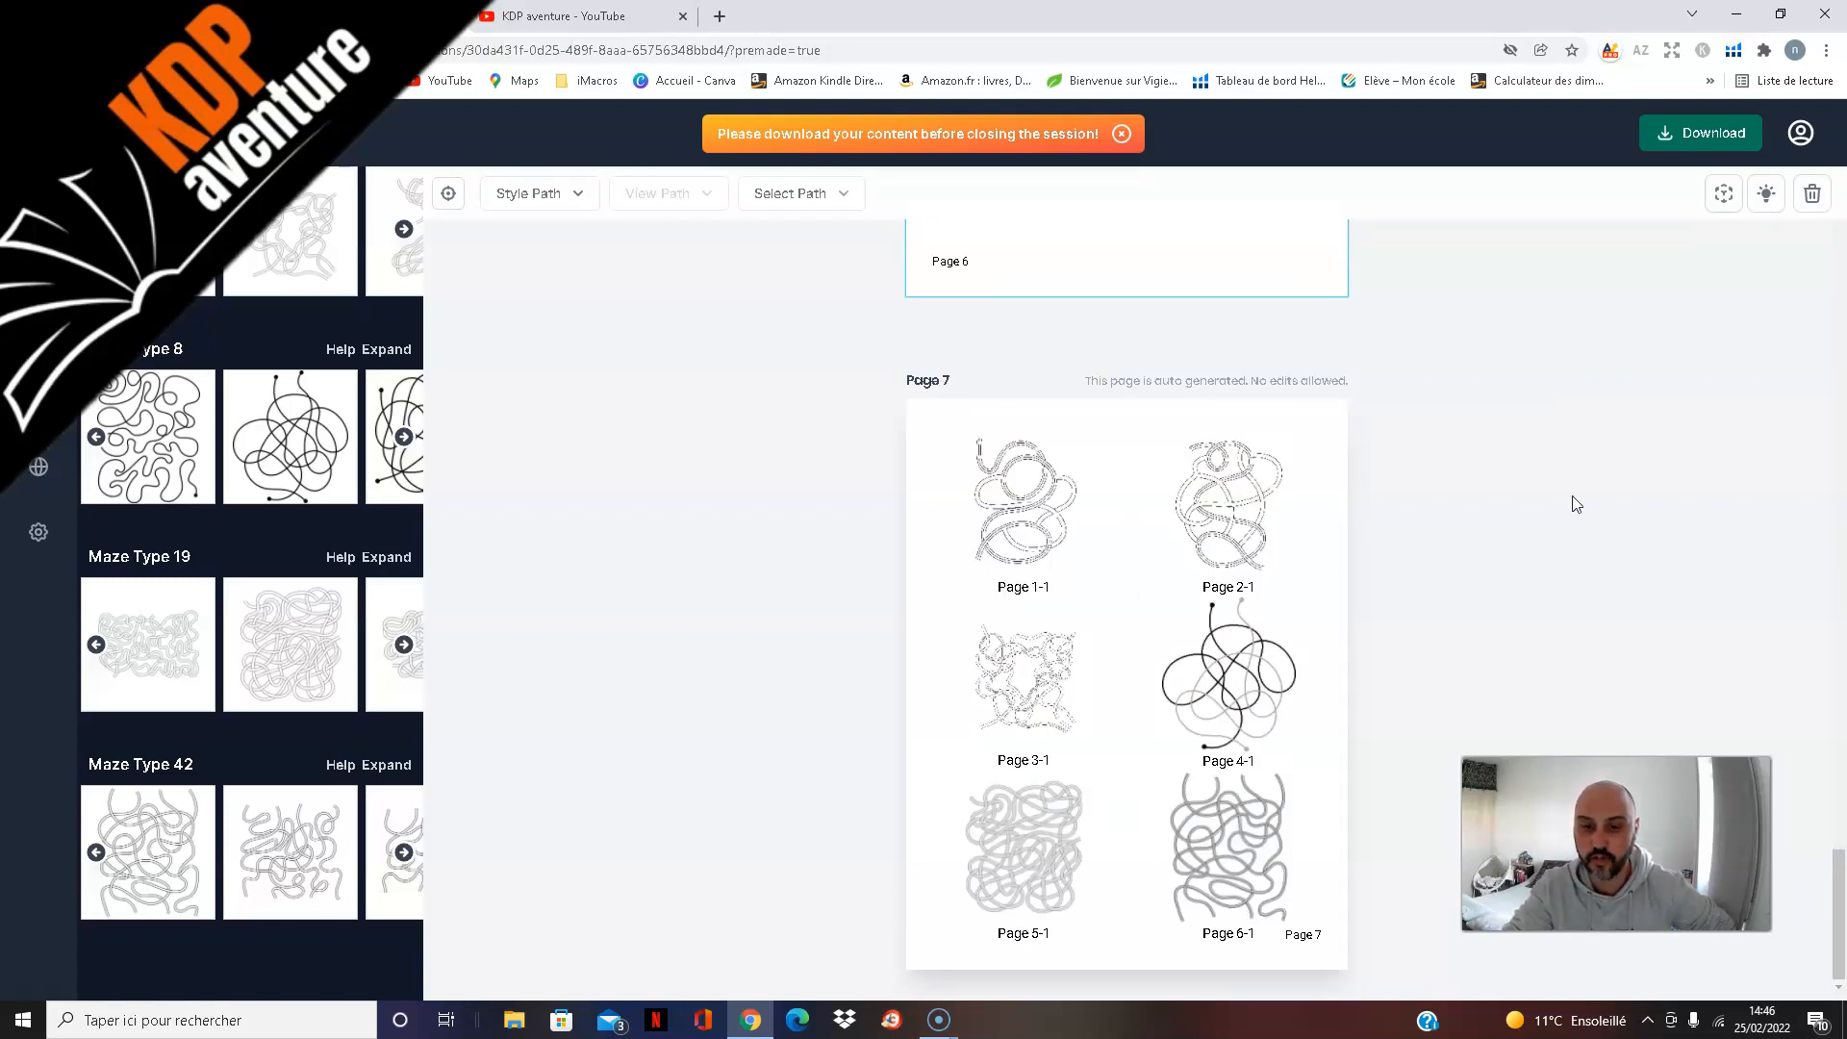
{"action": "scroll", "coordinate": [1571, 503], "scroll_direction": "up", "scroll_amount": 12}
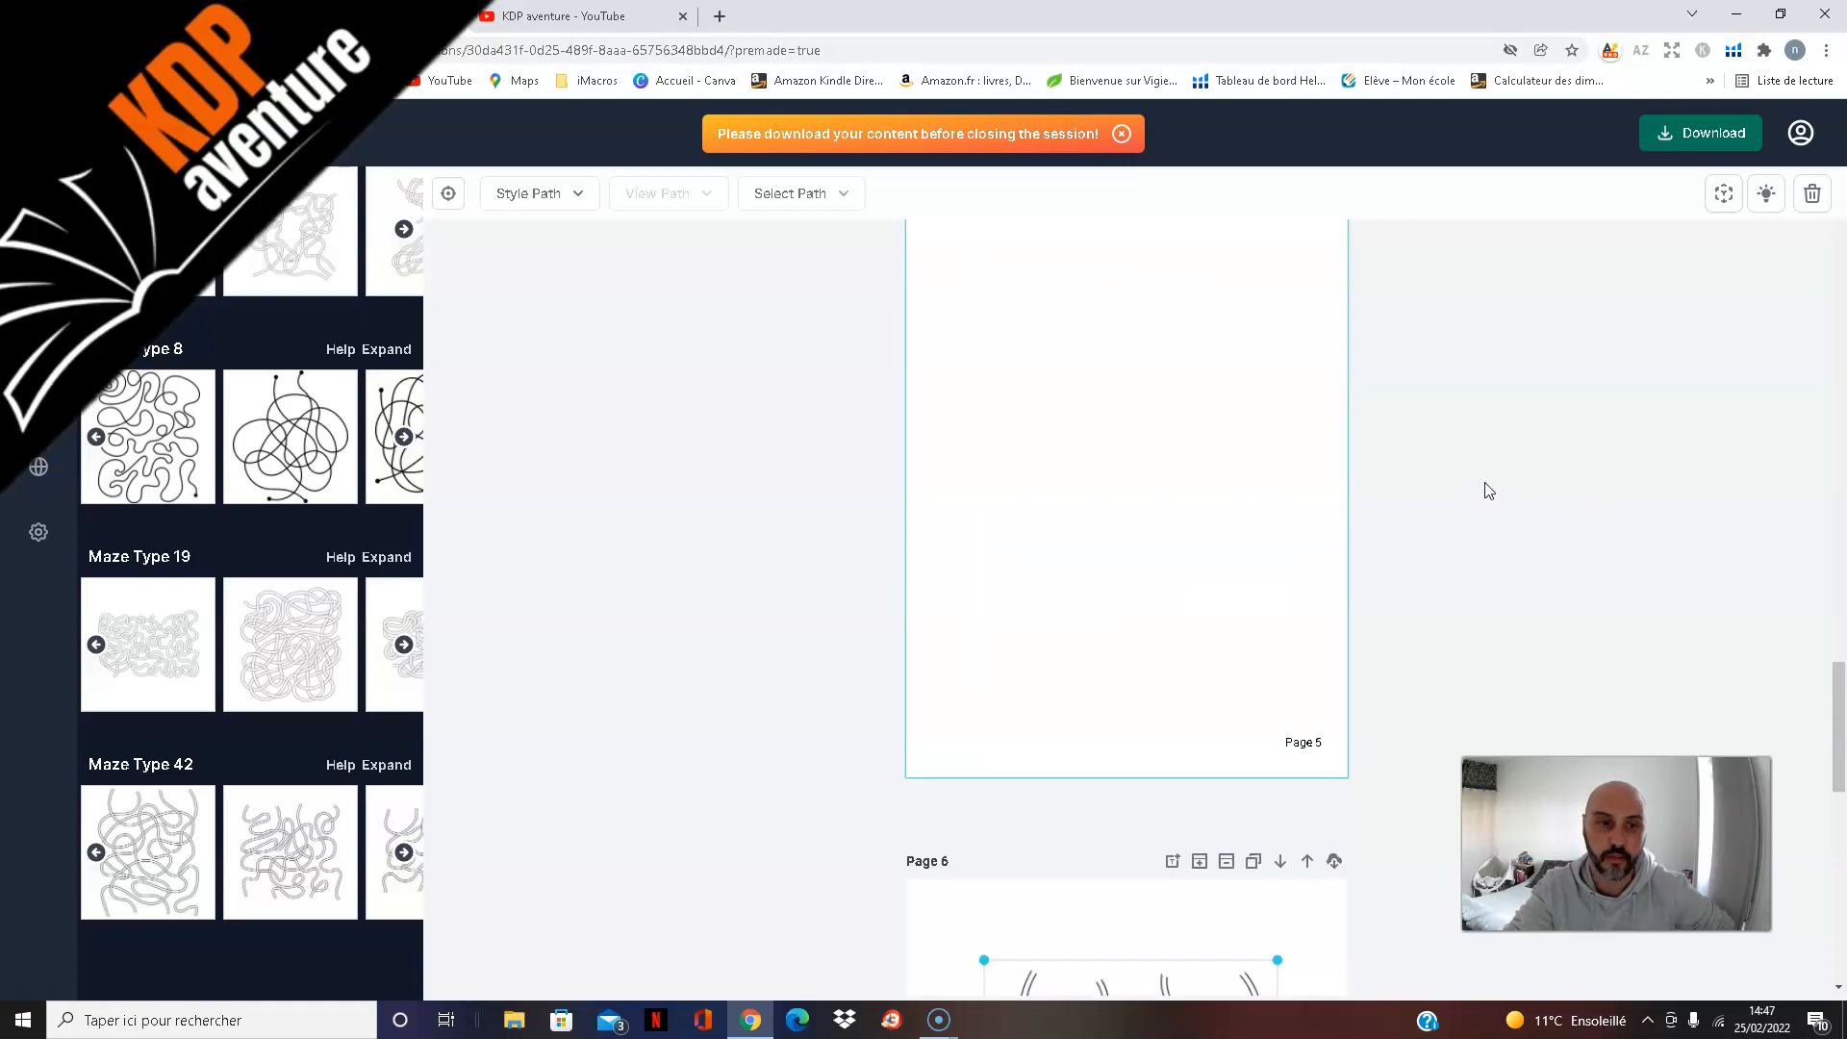
{"action": "scroll", "coordinate": [1490, 471], "scroll_direction": "up", "scroll_amount": 20}
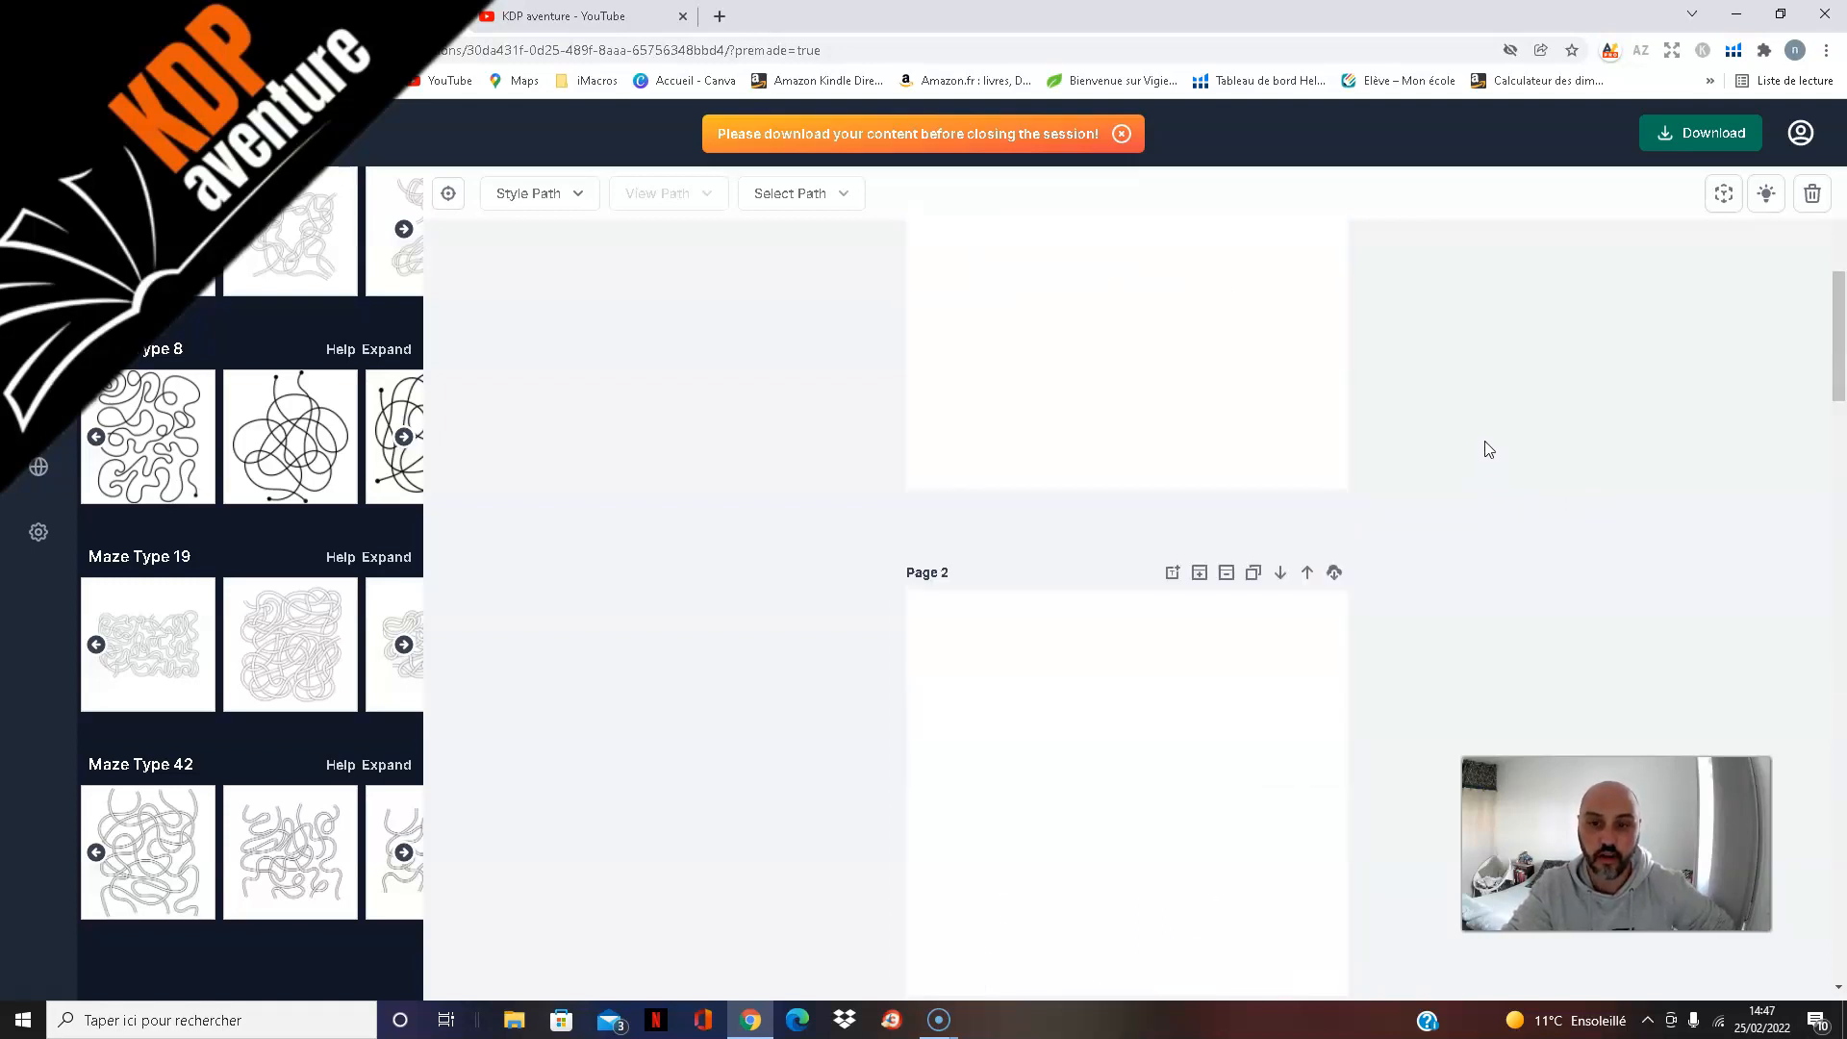
{"action": "scroll", "coordinate": [1488, 448], "scroll_direction": "up", "scroll_amount": 4}
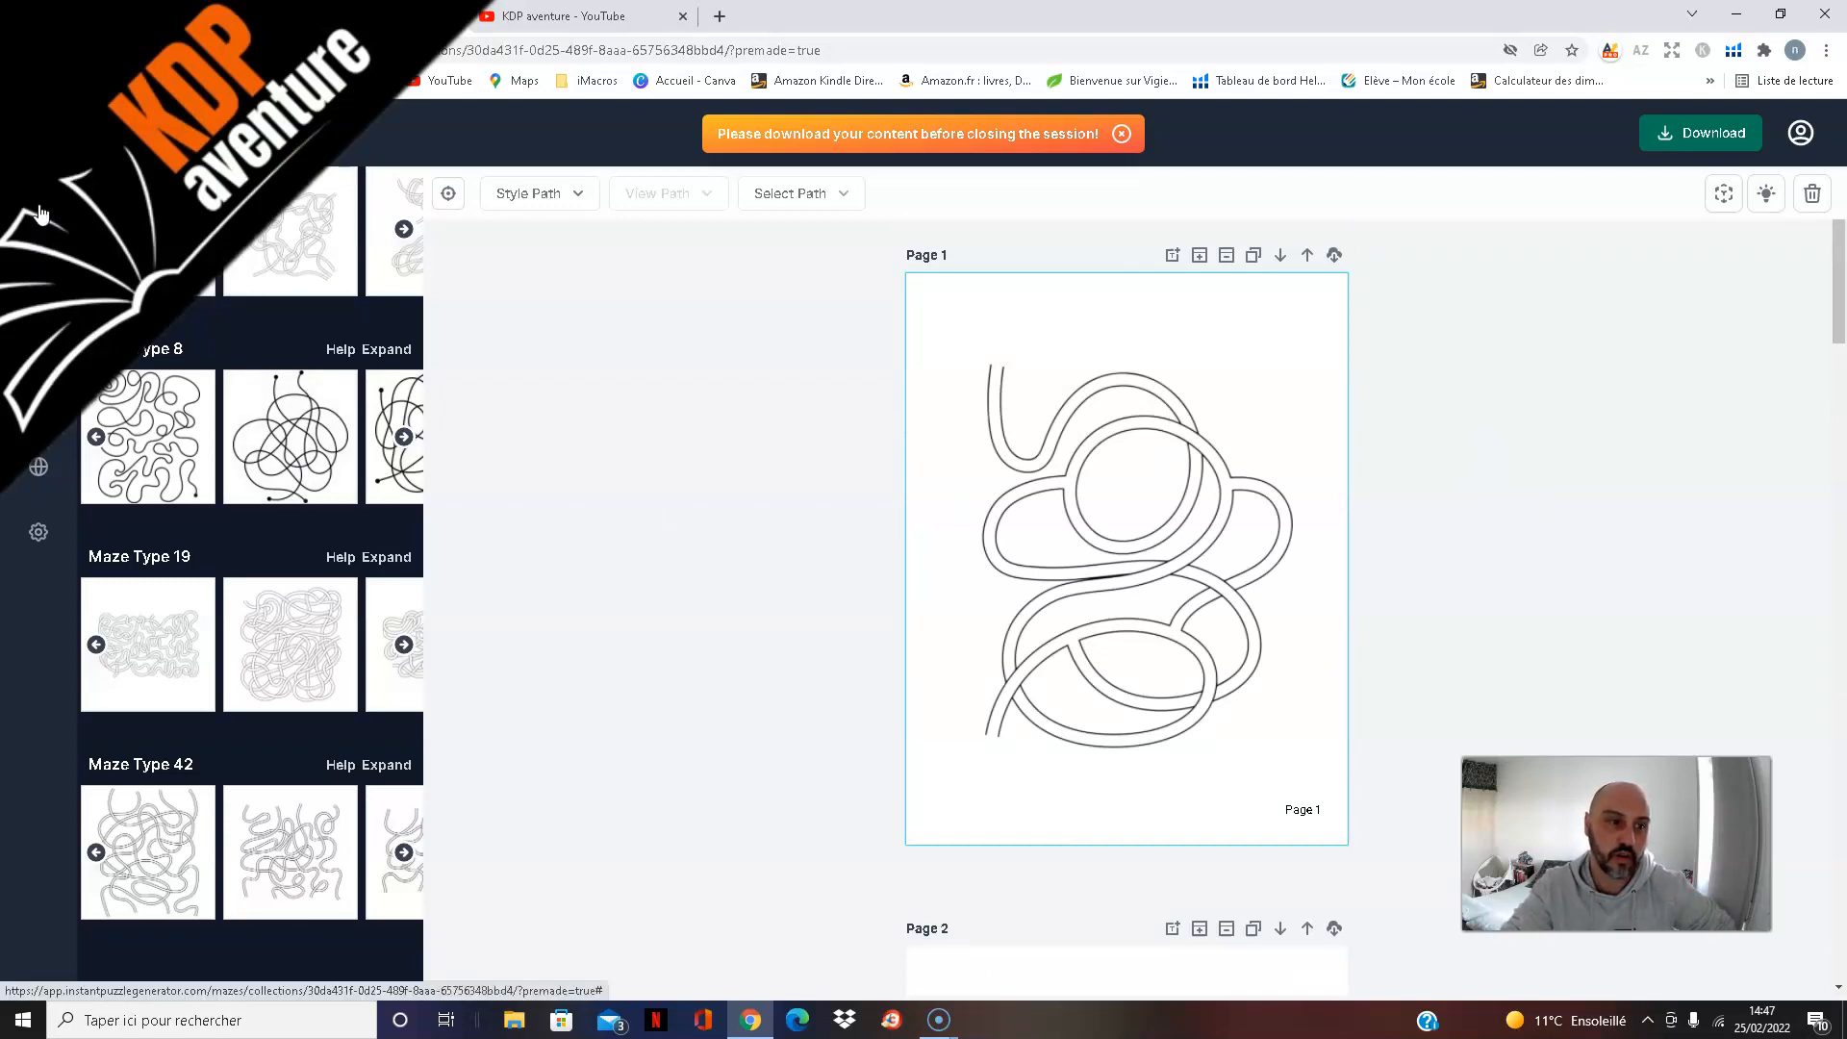
Step: Look at the maze creator and image upload sections, and review the mazes on pages 1 and 2
{"action": "left_click", "coordinate": [39, 281]}
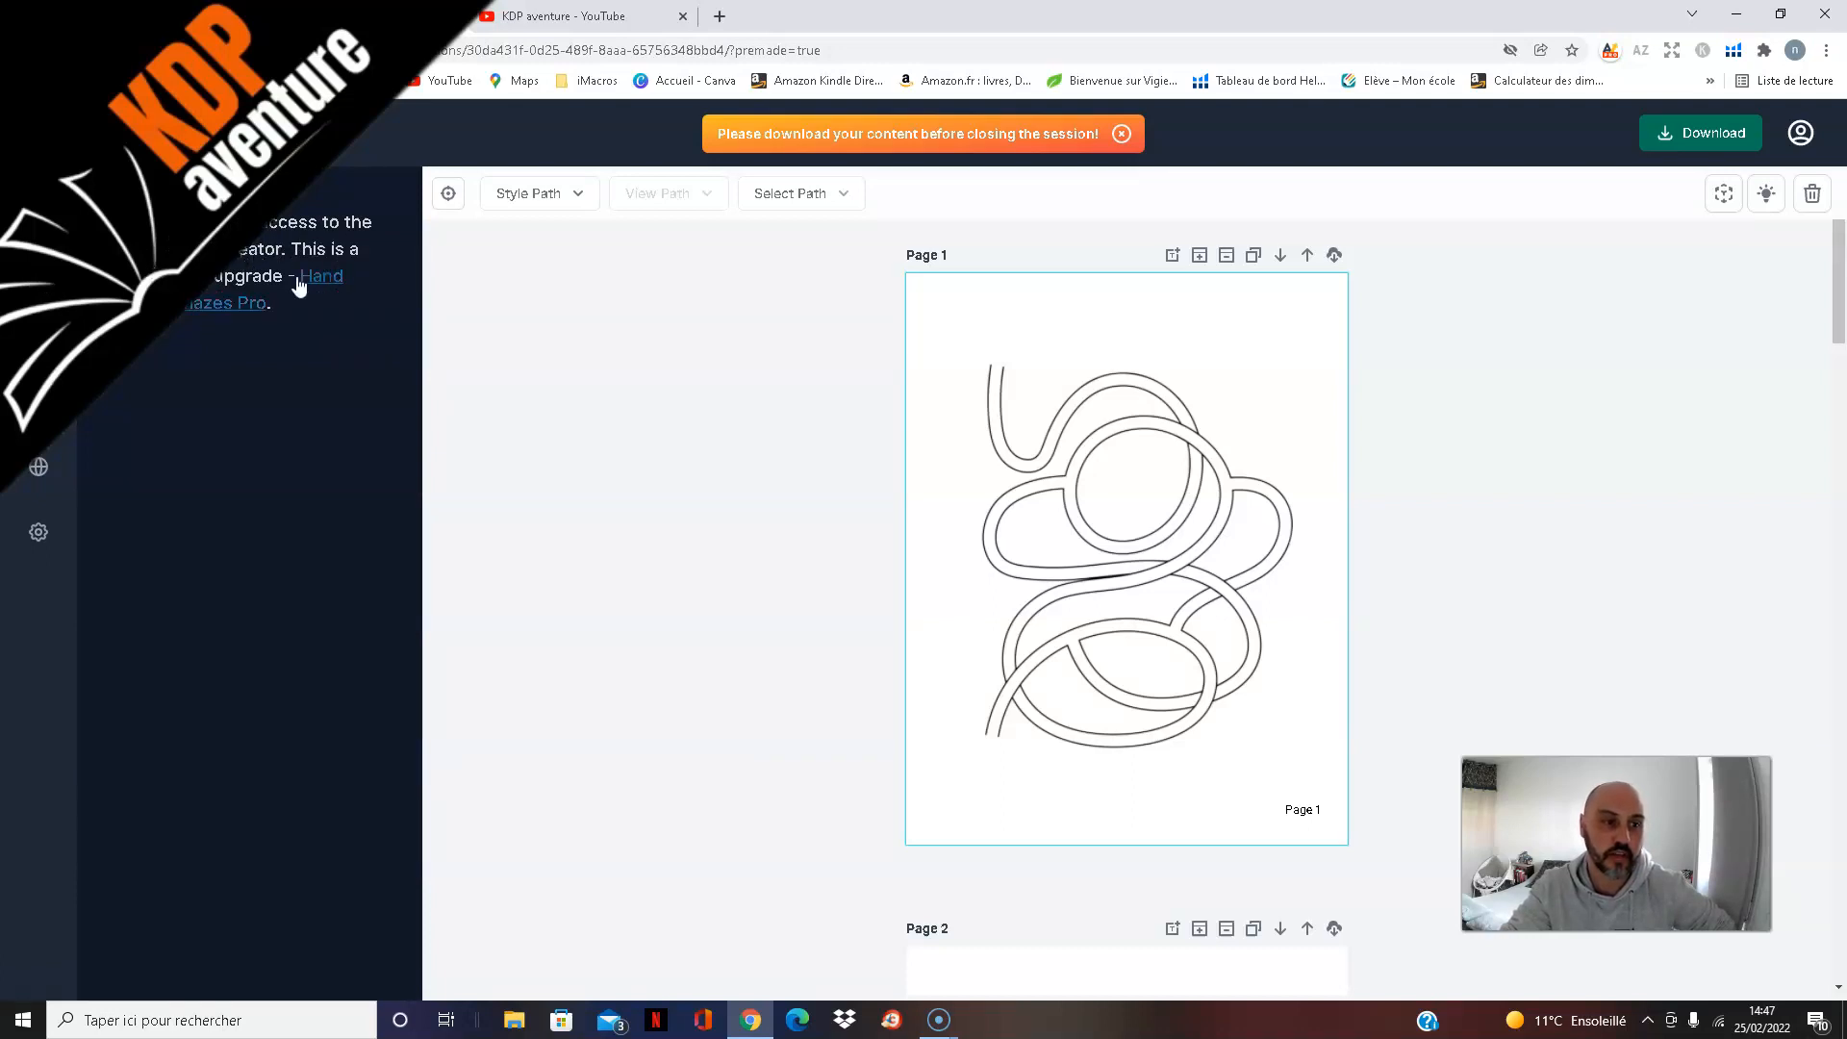
{"action": "left_click", "coordinate": [42, 339]}
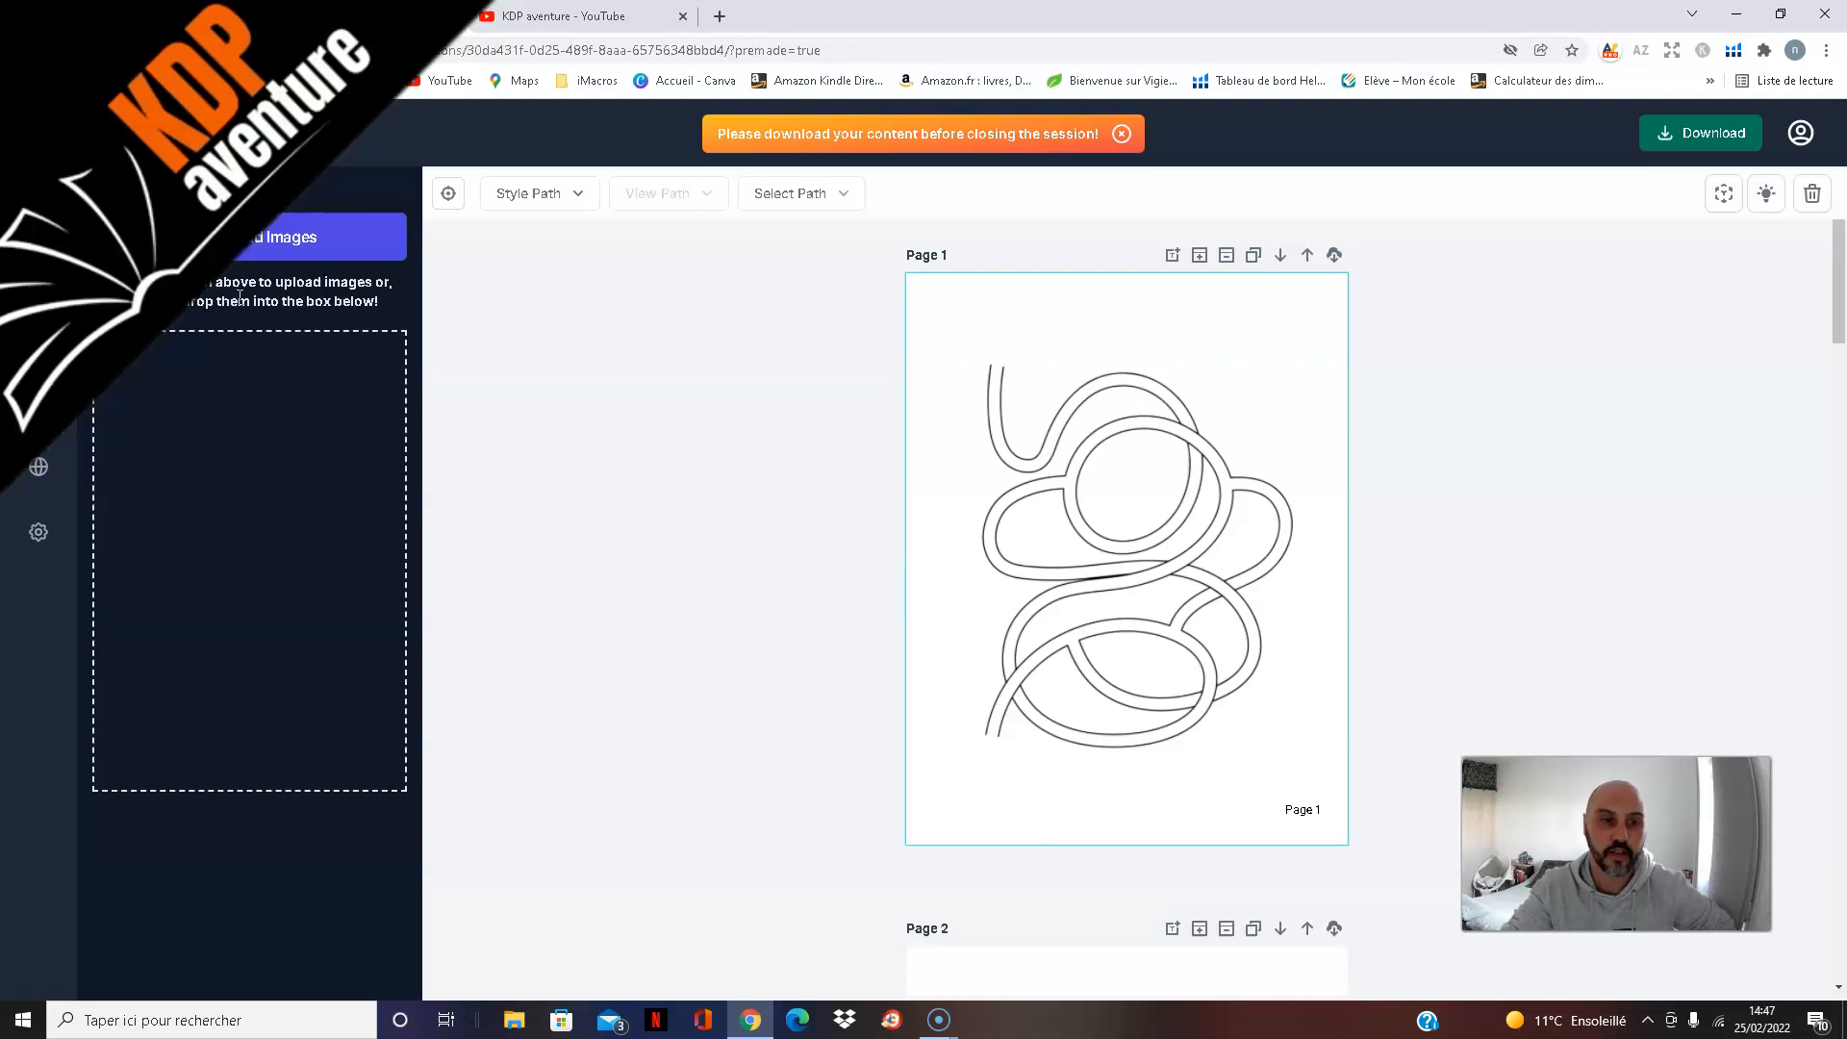
{"action": "scroll", "coordinate": [1624, 462], "scroll_direction": "down", "scroll_amount": 1}
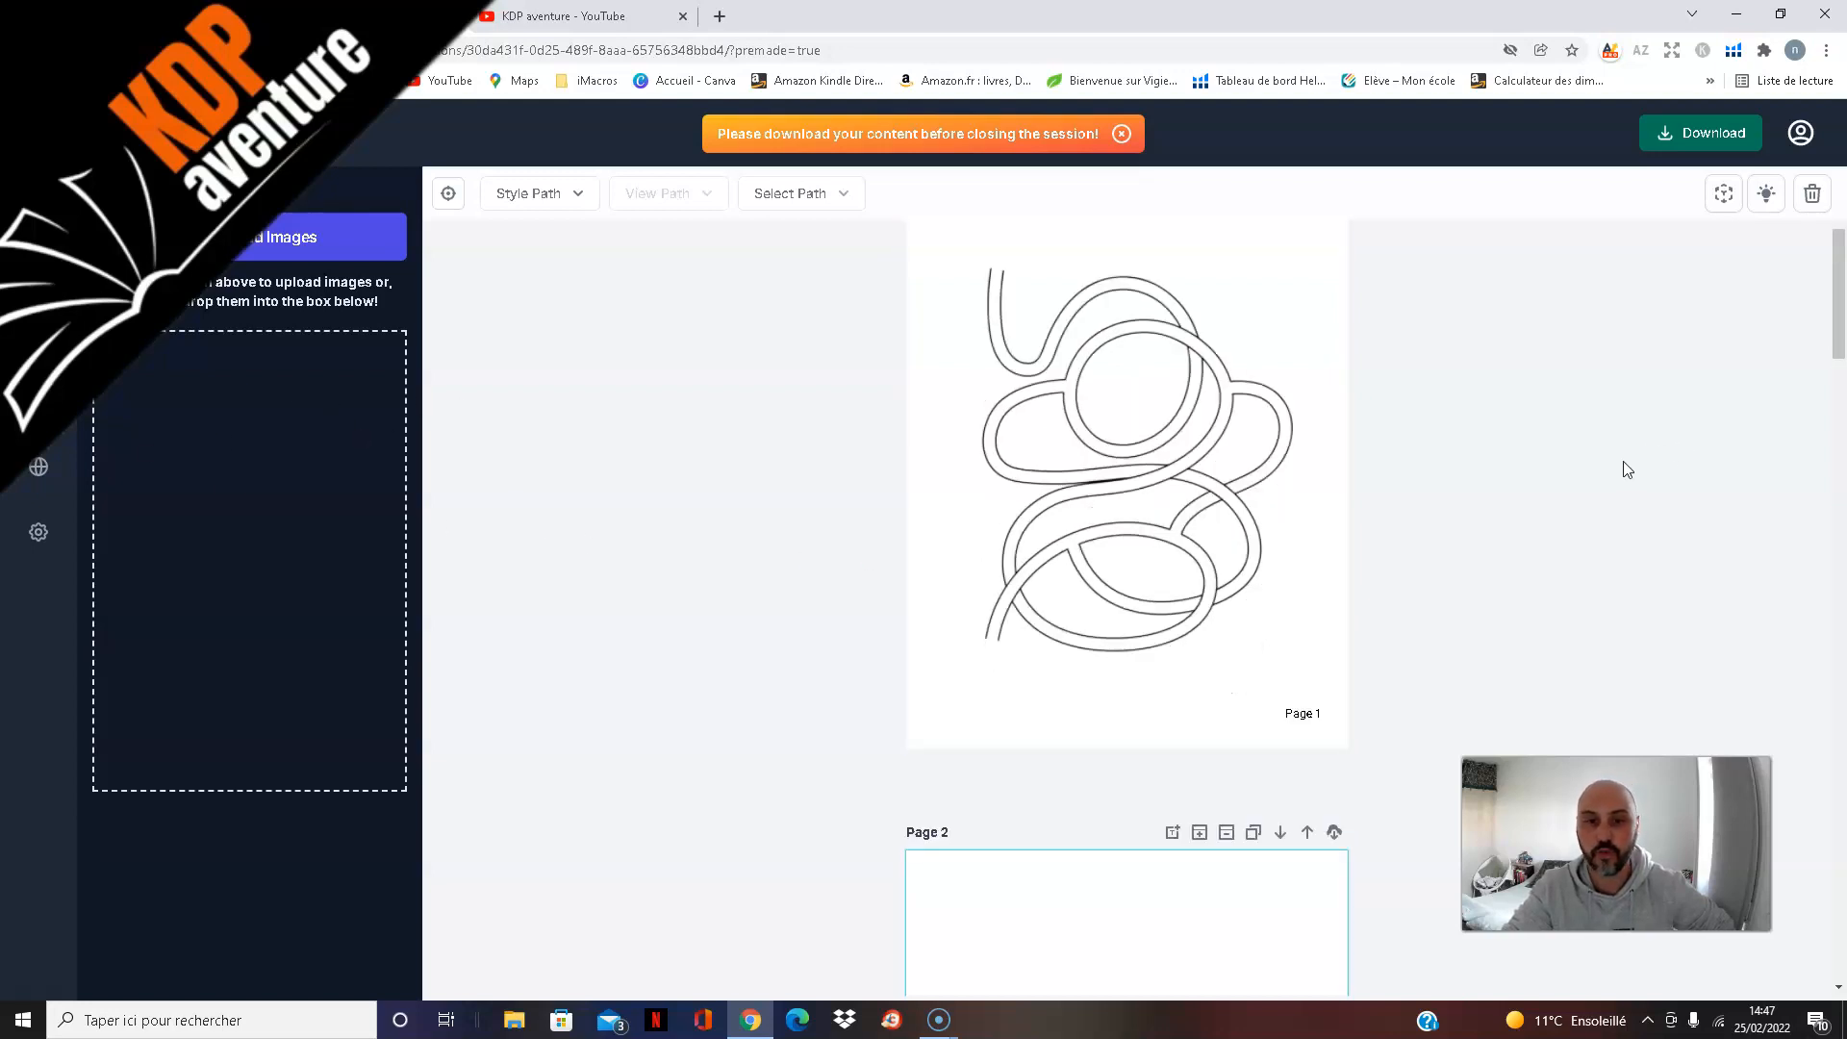
{"action": "scroll", "coordinate": [1624, 460], "scroll_direction": "down", "scroll_amount": 4}
{"action": "scroll", "coordinate": [1430, 507], "scroll_direction": "down", "scroll_amount": 4}
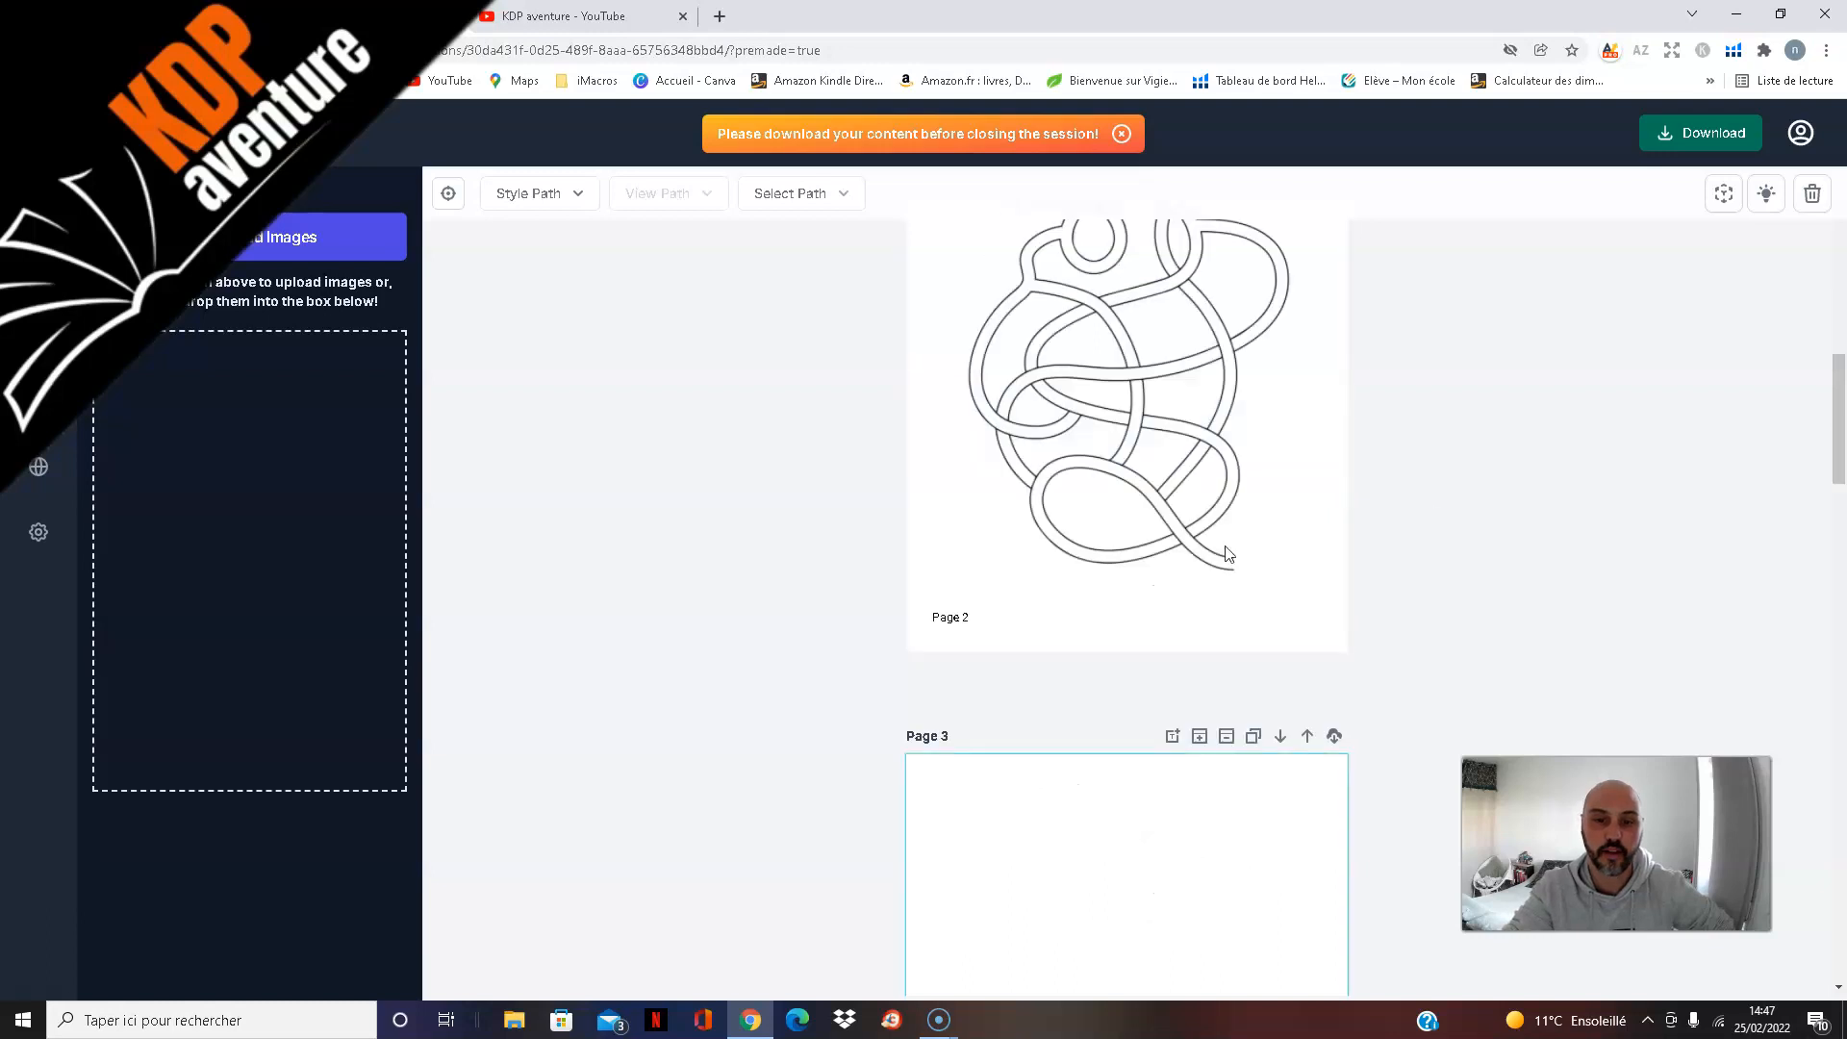
Step: Browse the available design elements, going through the solid and outlined arrows
{"action": "left_click", "coordinate": [39, 405]}
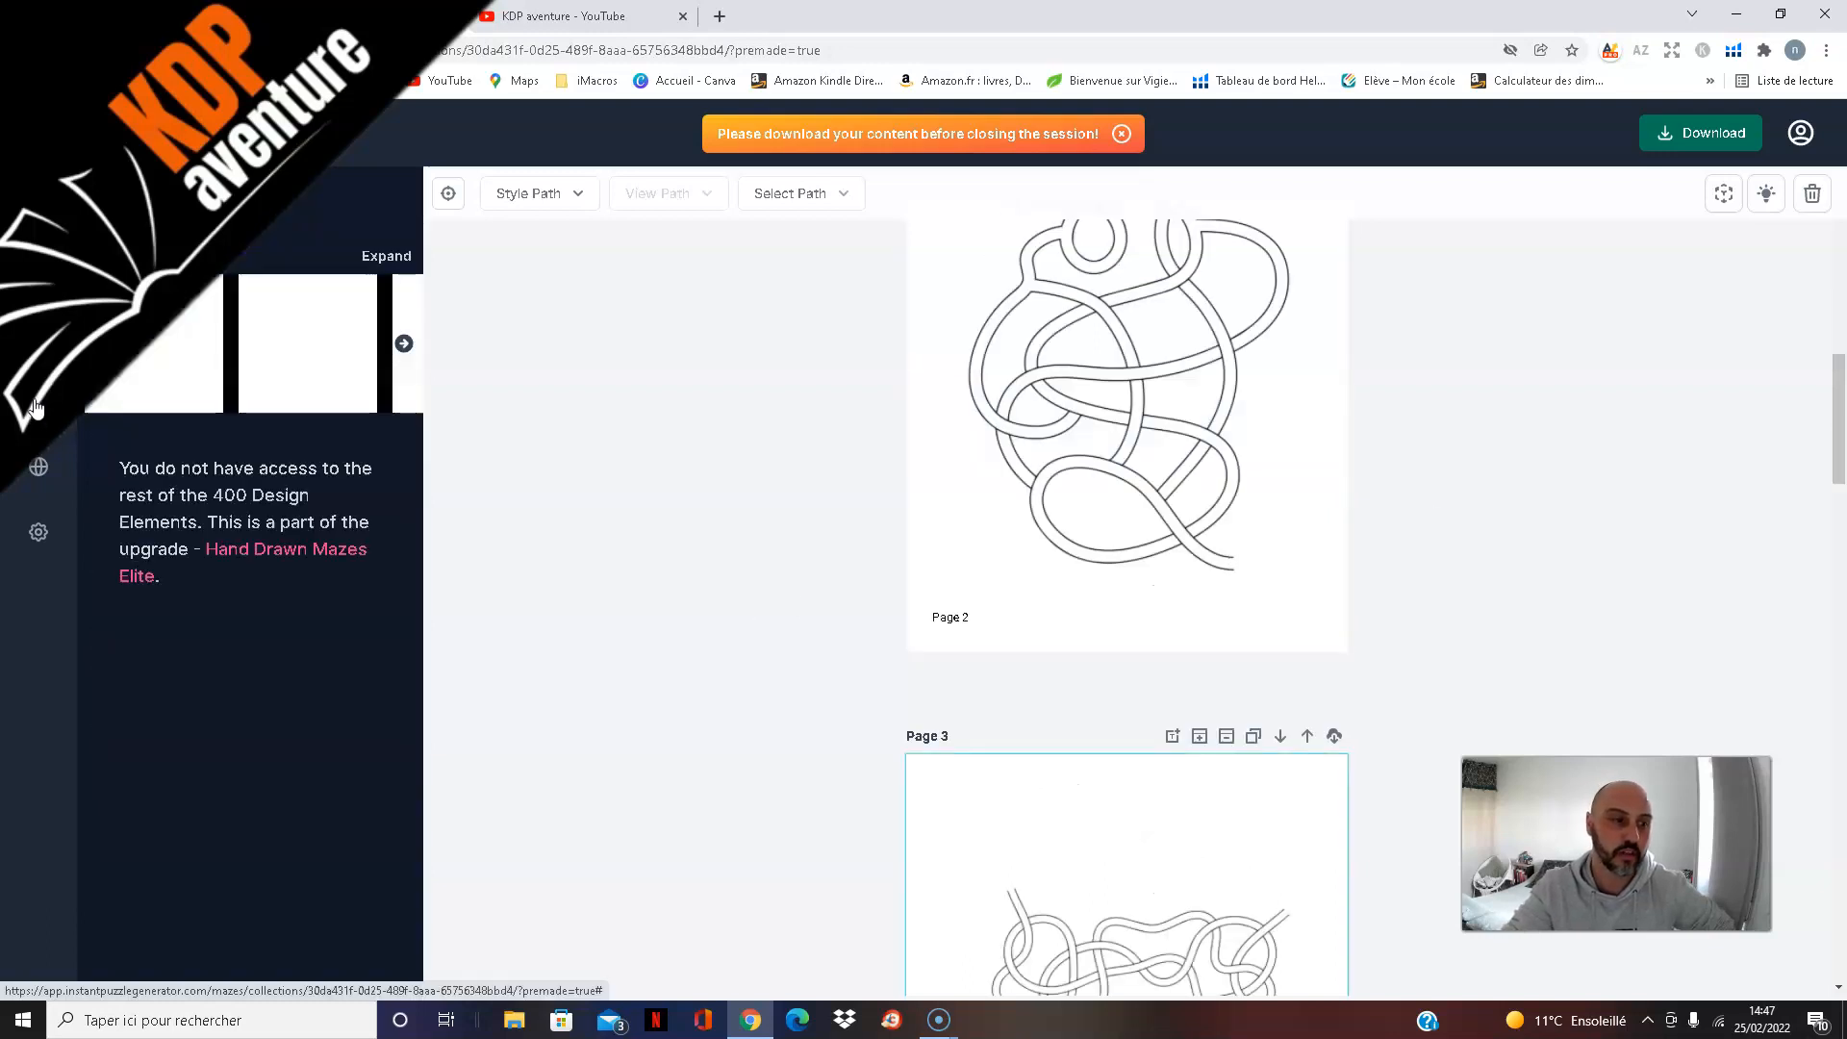
{"action": "left_click", "coordinate": [404, 344]}
{"action": "left_click", "coordinate": [405, 345]}
{"action": "left_click", "coordinate": [404, 347]}
{"action": "left_click", "coordinate": [404, 344]}
{"action": "left_click", "coordinate": [404, 344]}
{"action": "left_click", "coordinate": [404, 344]}
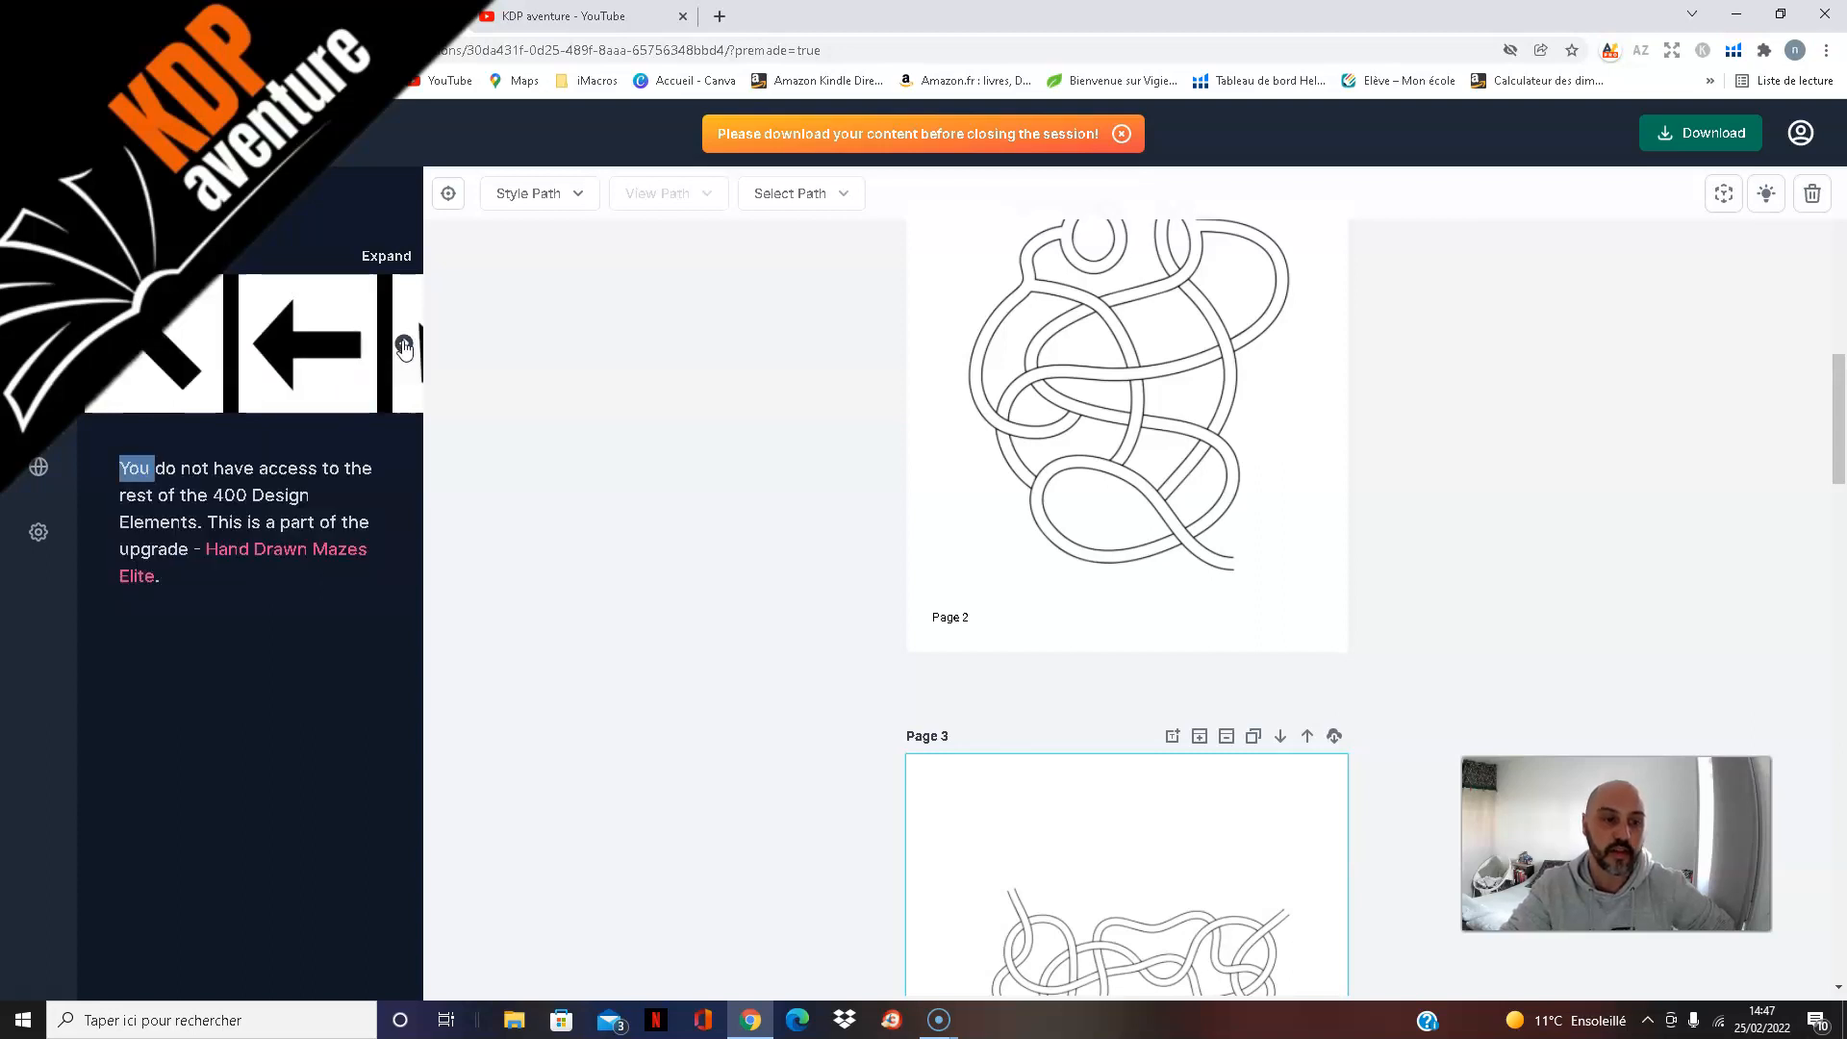
{"action": "left_click", "coordinate": [404, 344]}
{"action": "left_click", "coordinate": [404, 344]}
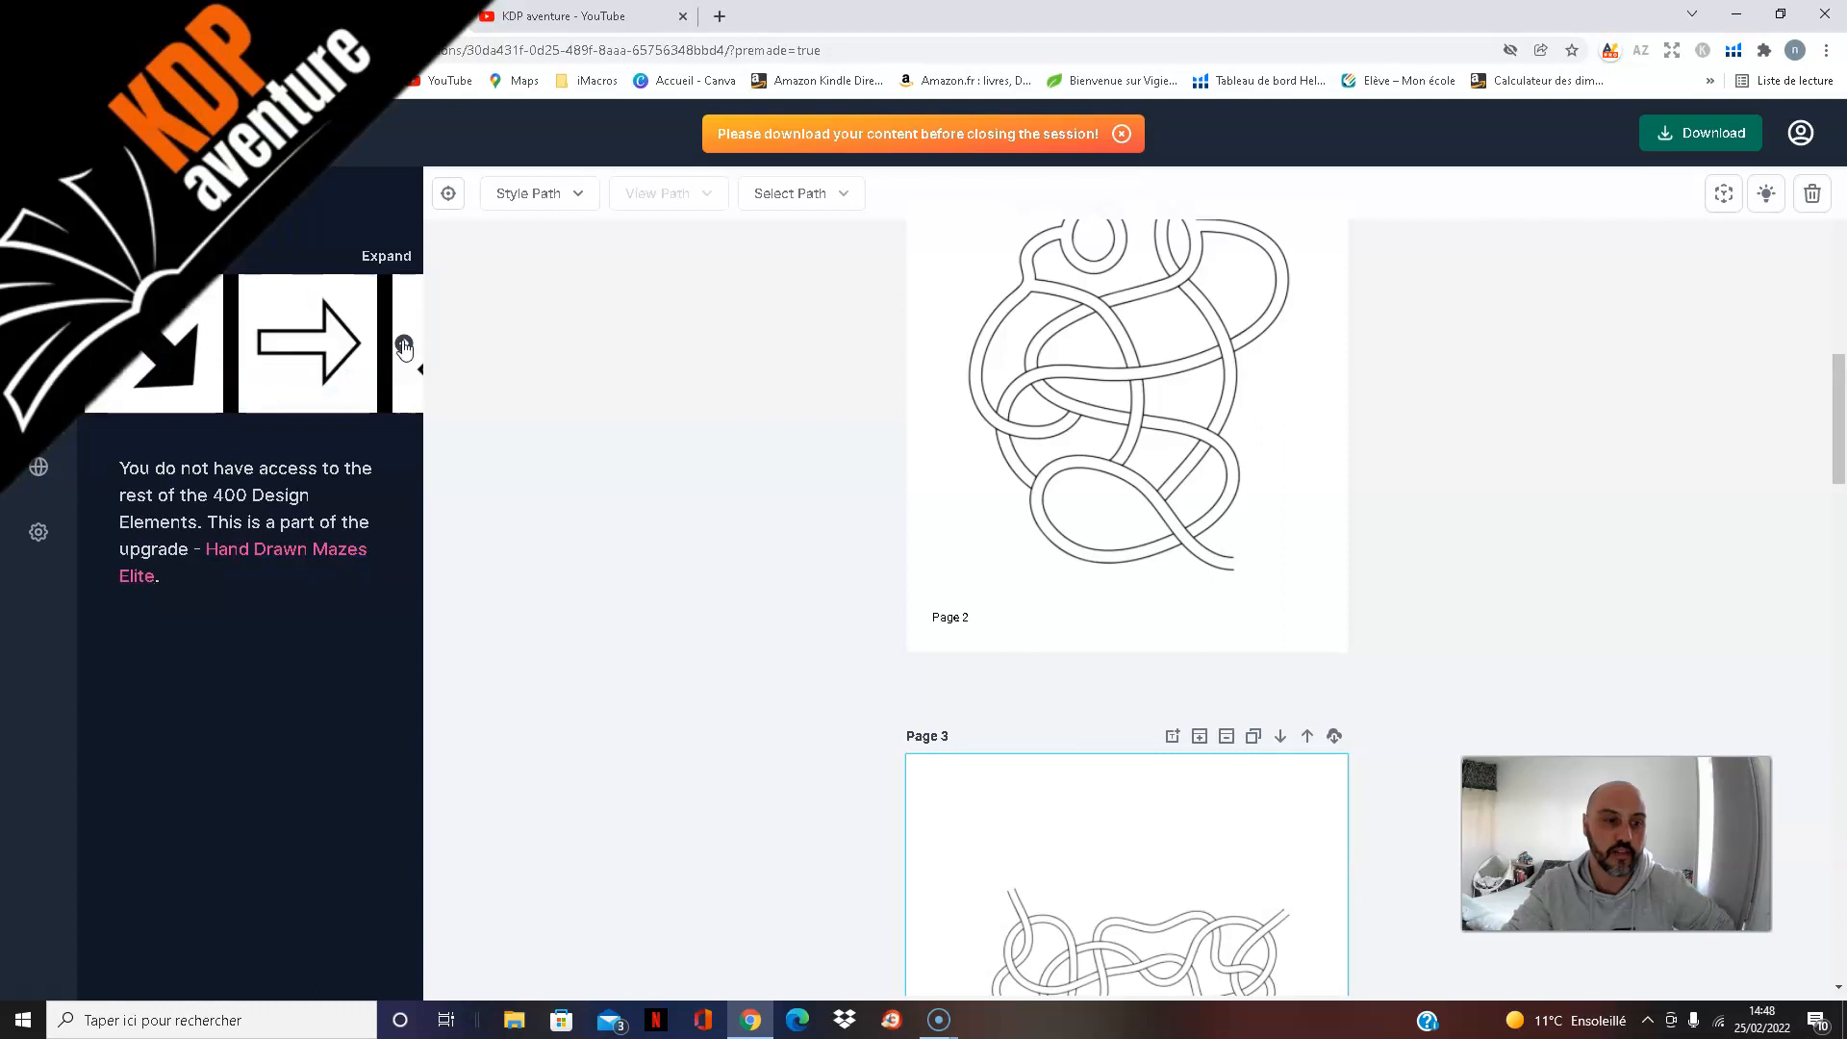
{"action": "left_click", "coordinate": [404, 344]}
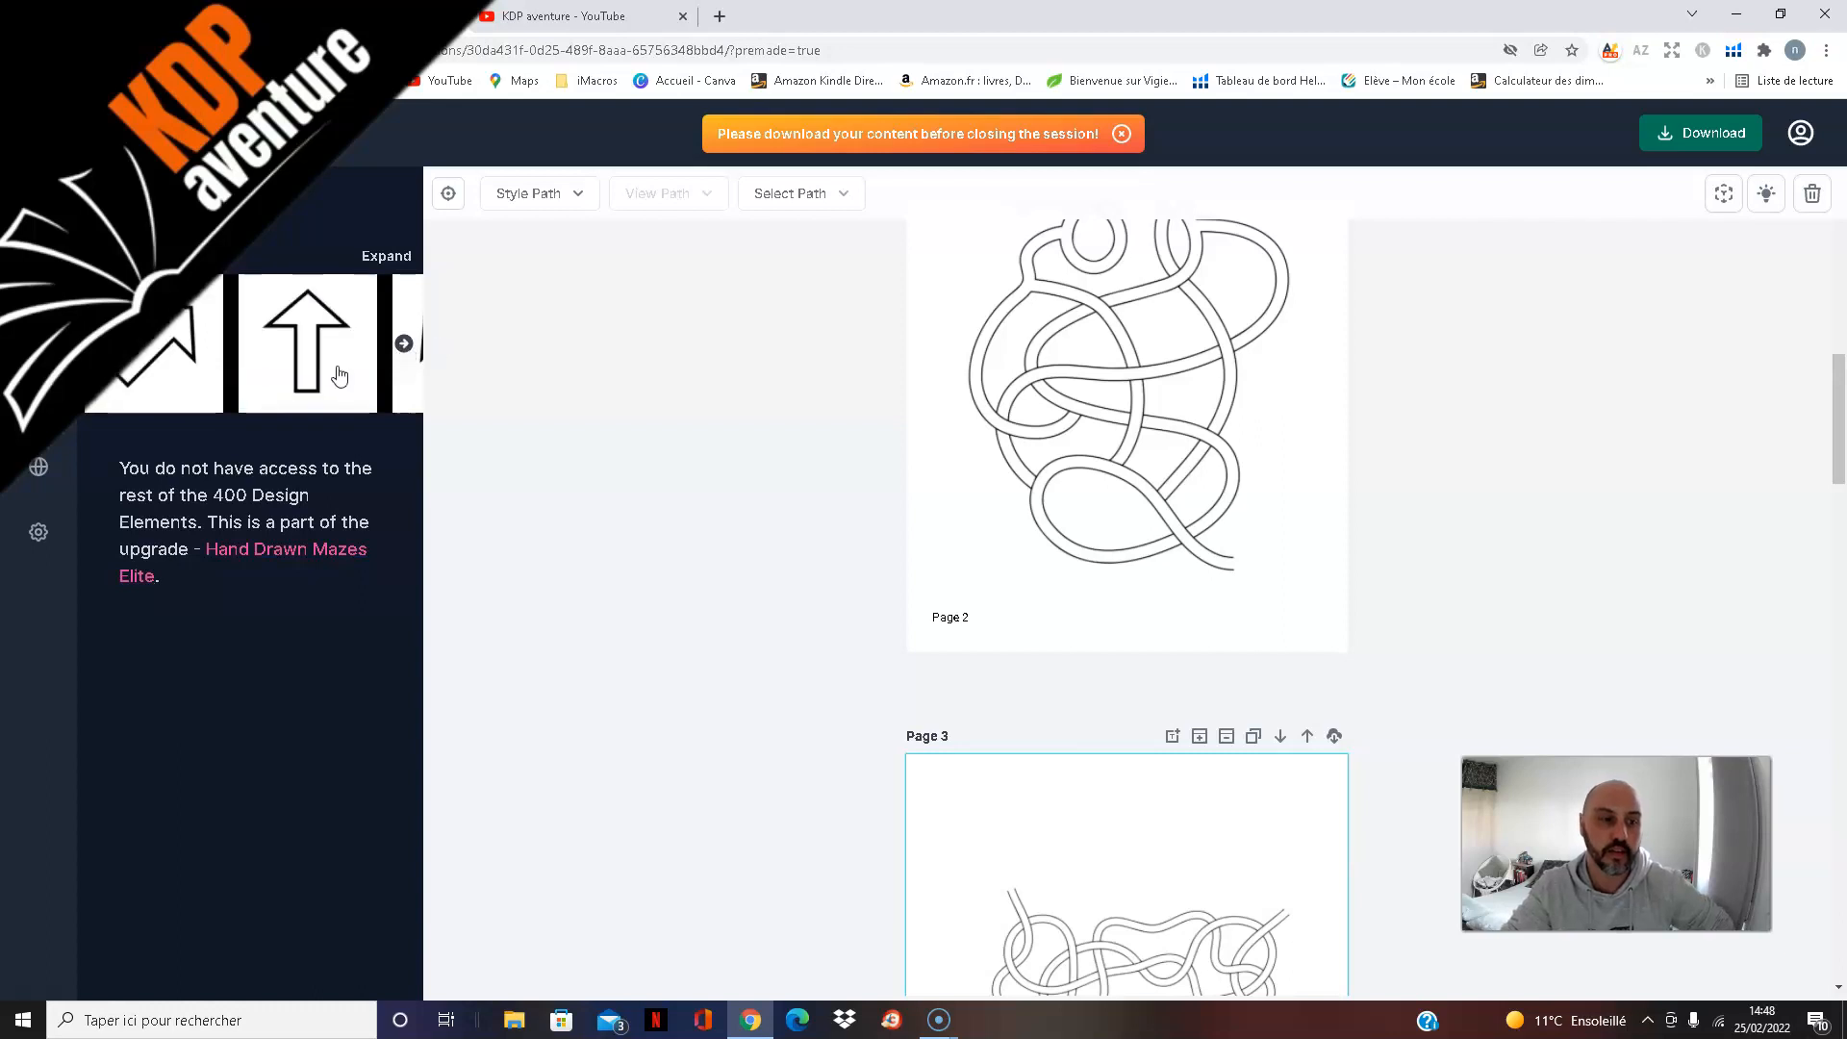
Step: Check the global settings, return to the maze library, and review the available maze types and the collection's pages
{"action": "left_click", "coordinate": [39, 470]}
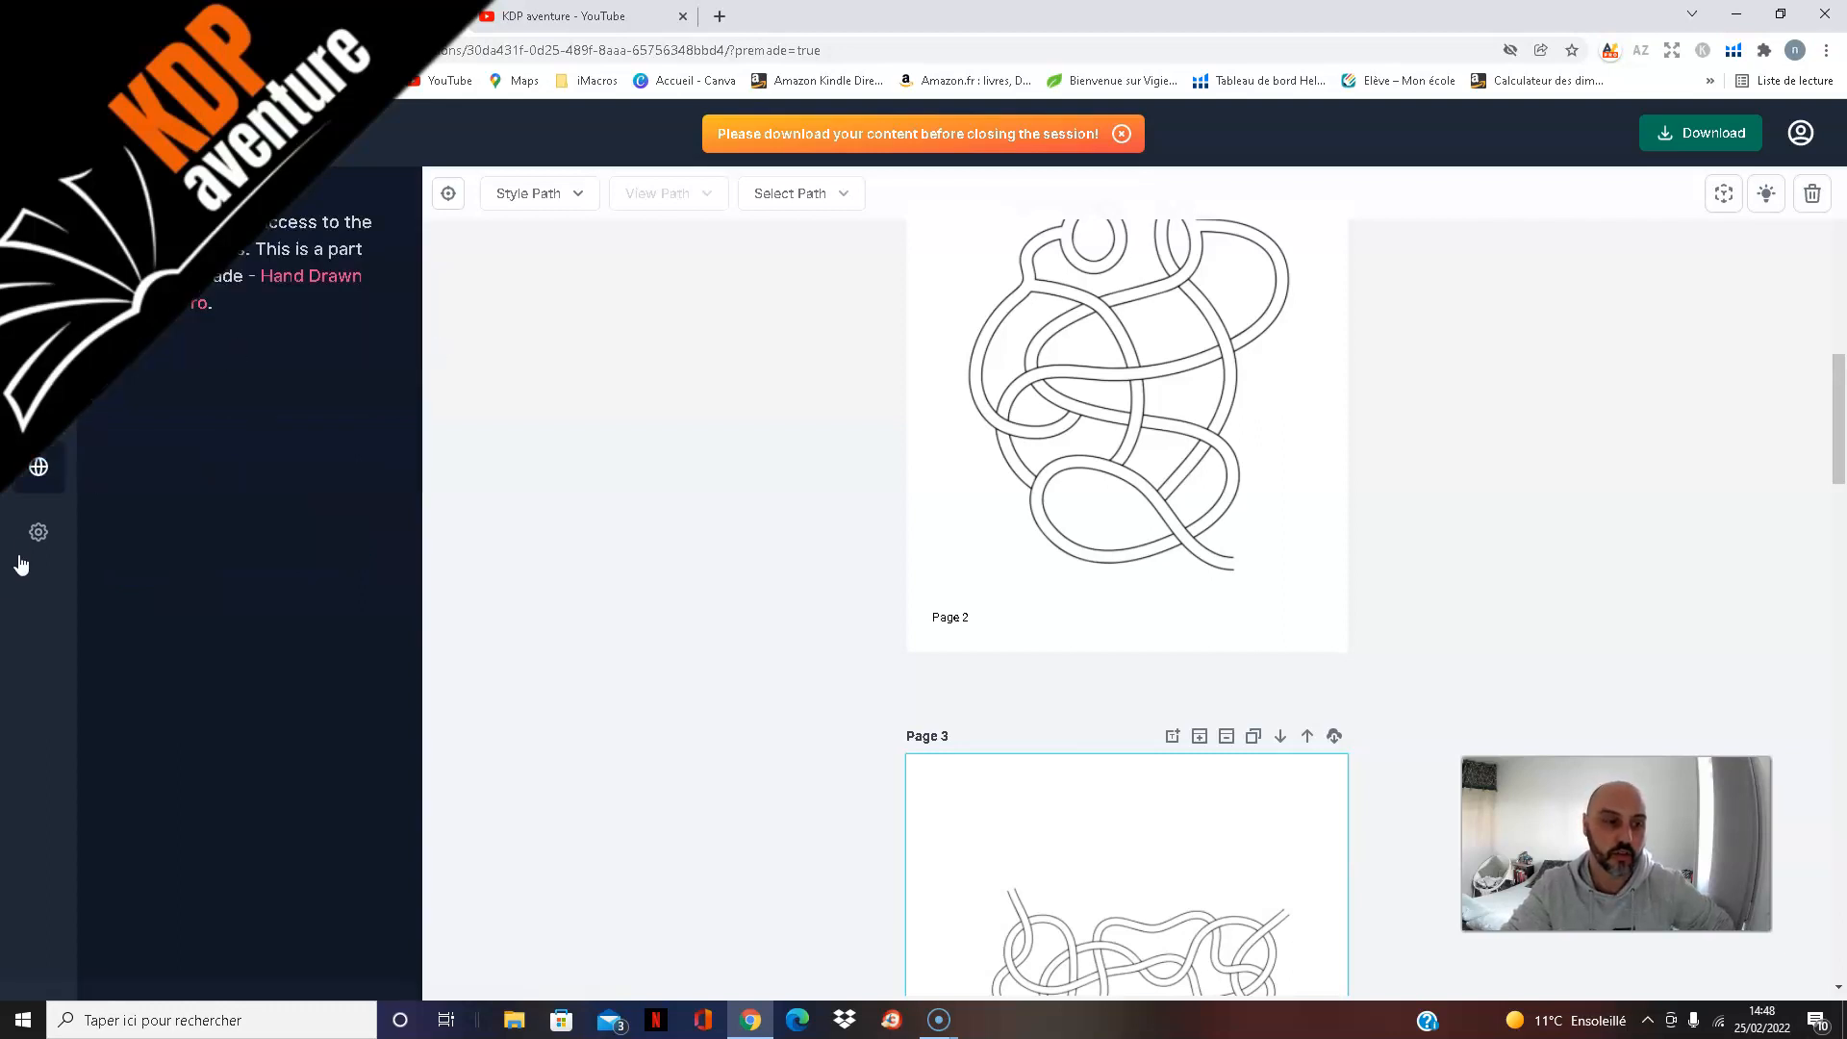
{"action": "left_click", "coordinate": [39, 221]}
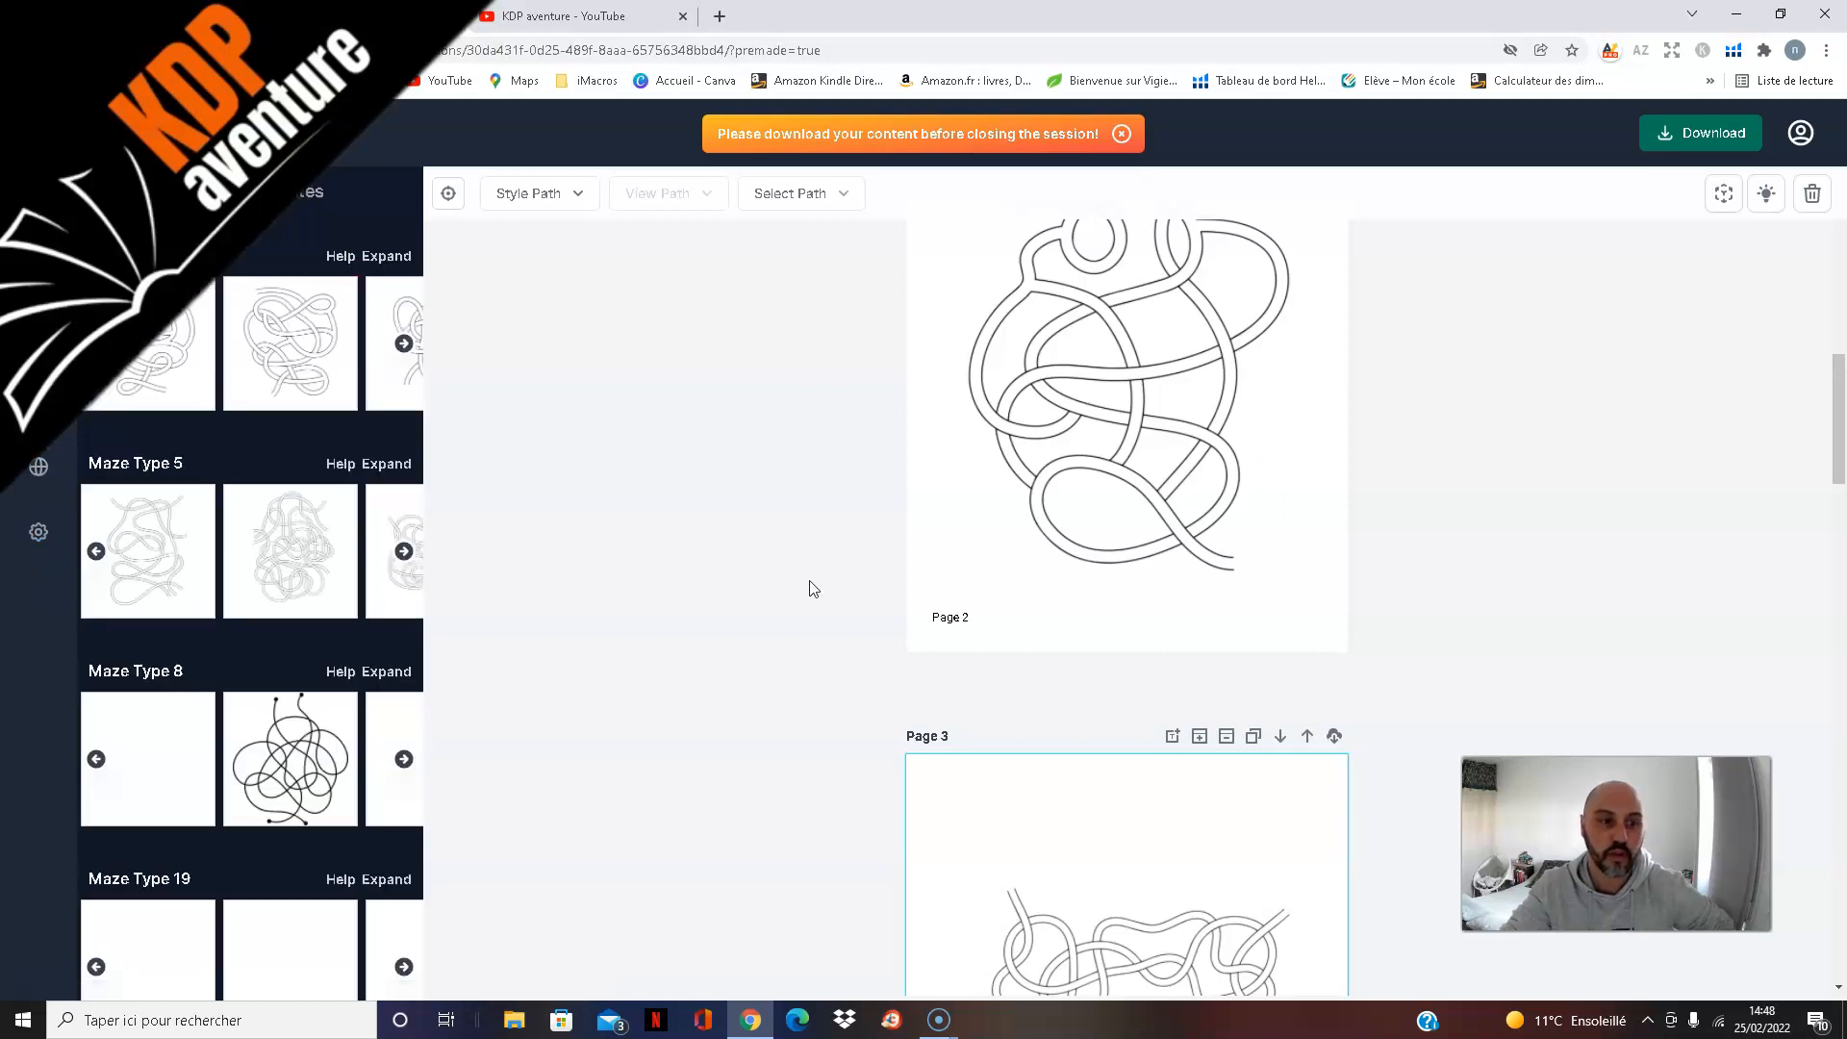
{"action": "scroll", "coordinate": [346, 519], "scroll_direction": "down", "scroll_amount": 4}
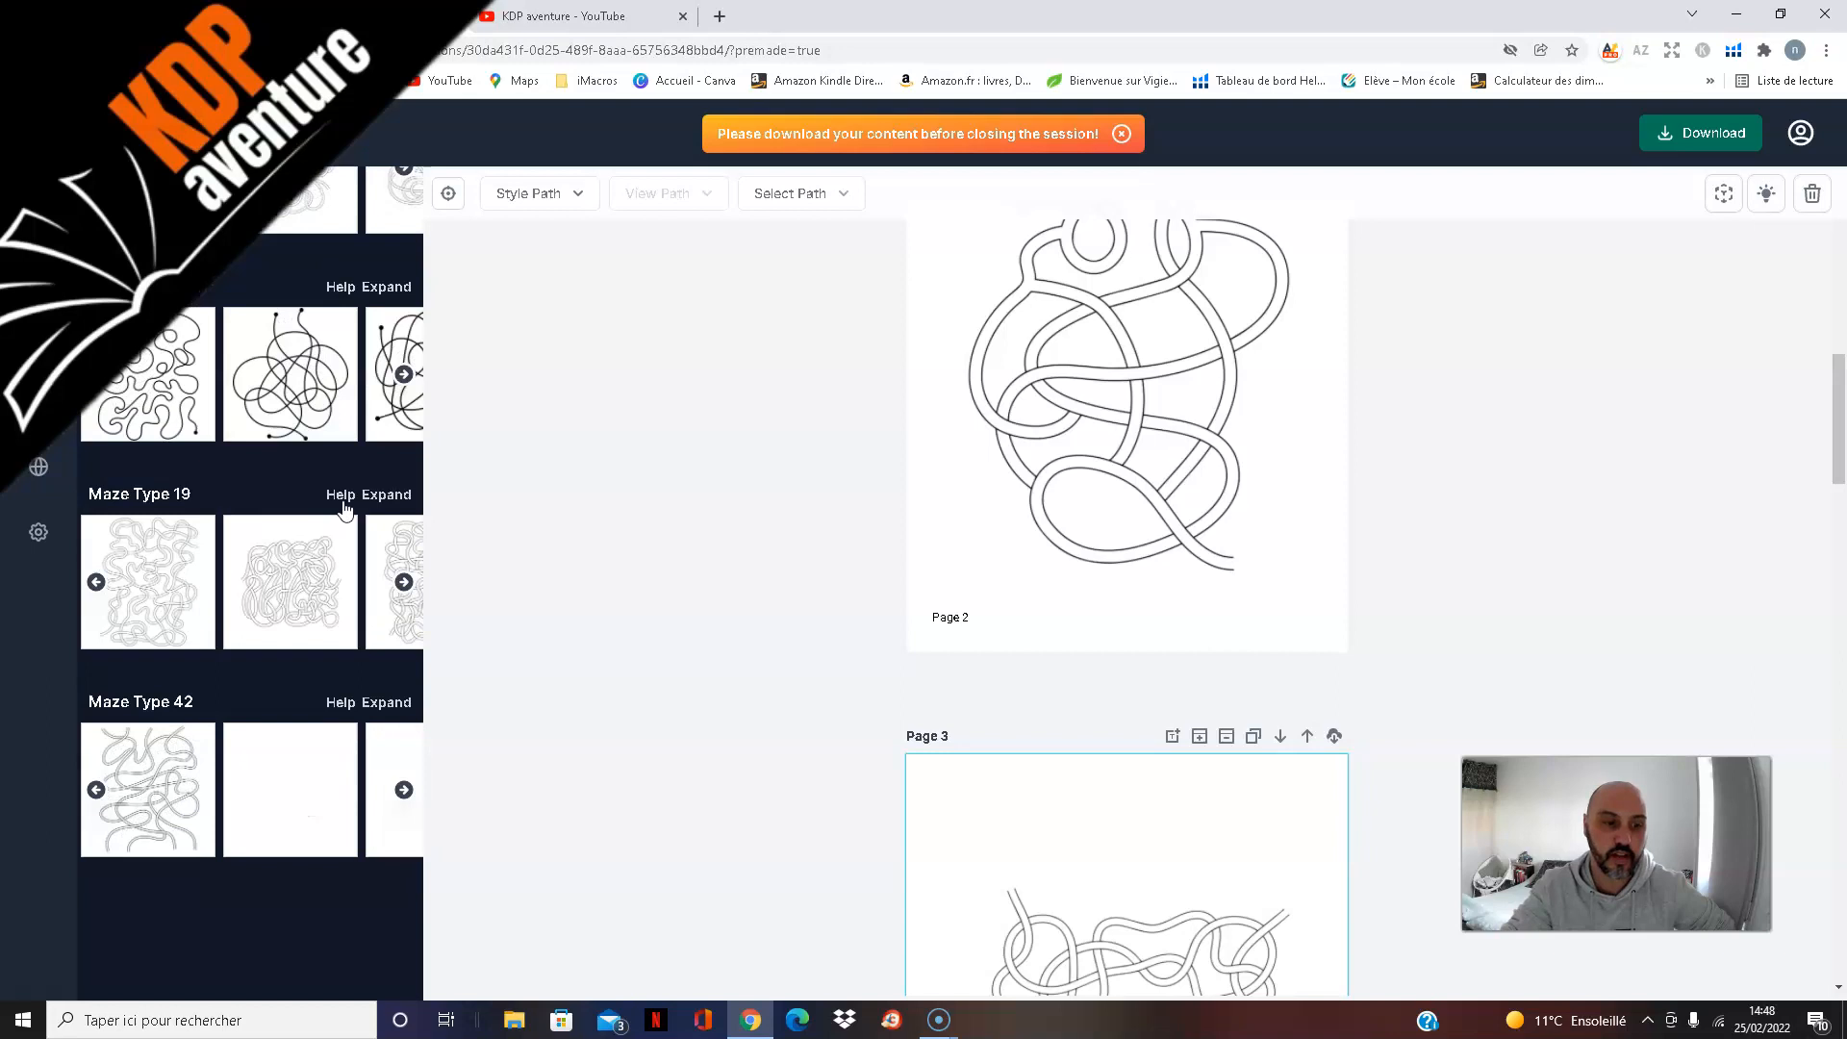
{"action": "scroll", "coordinate": [345, 507], "scroll_direction": "down", "scroll_amount": 1}
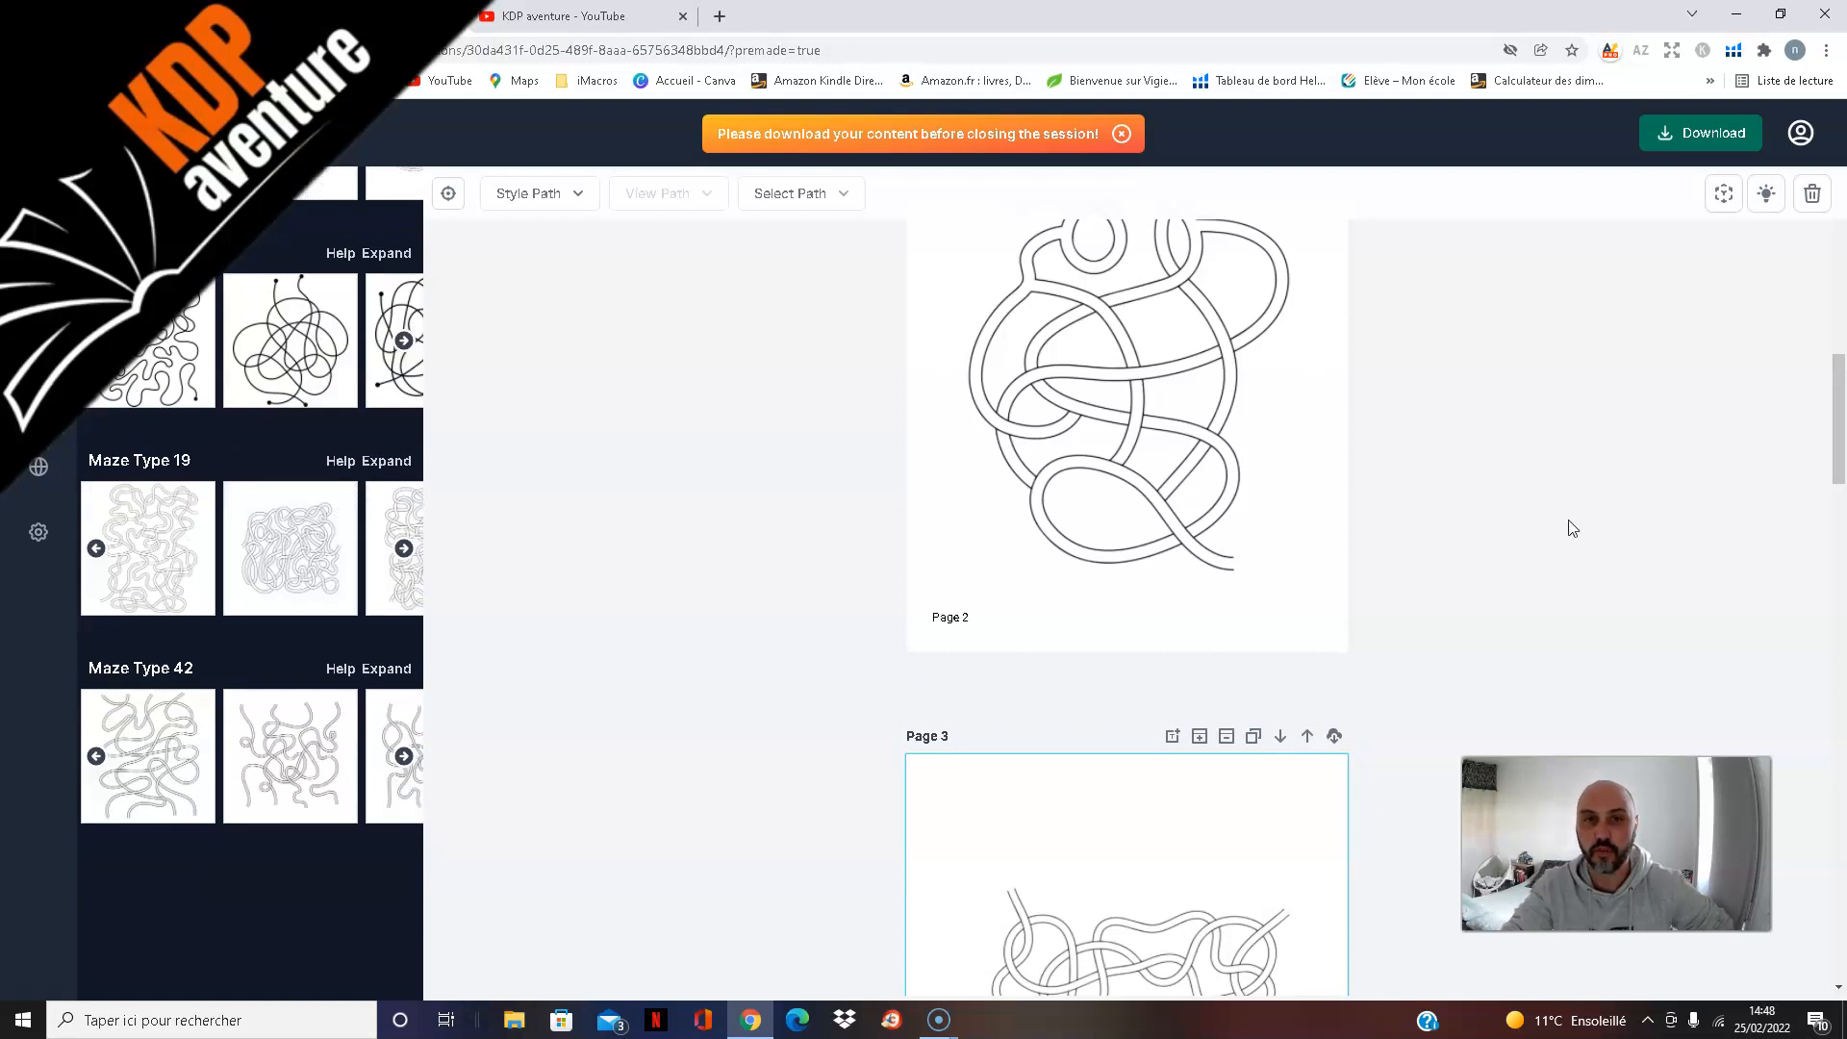
{"action": "scroll", "coordinate": [640, 674], "scroll_direction": "up", "scroll_amount": 3}
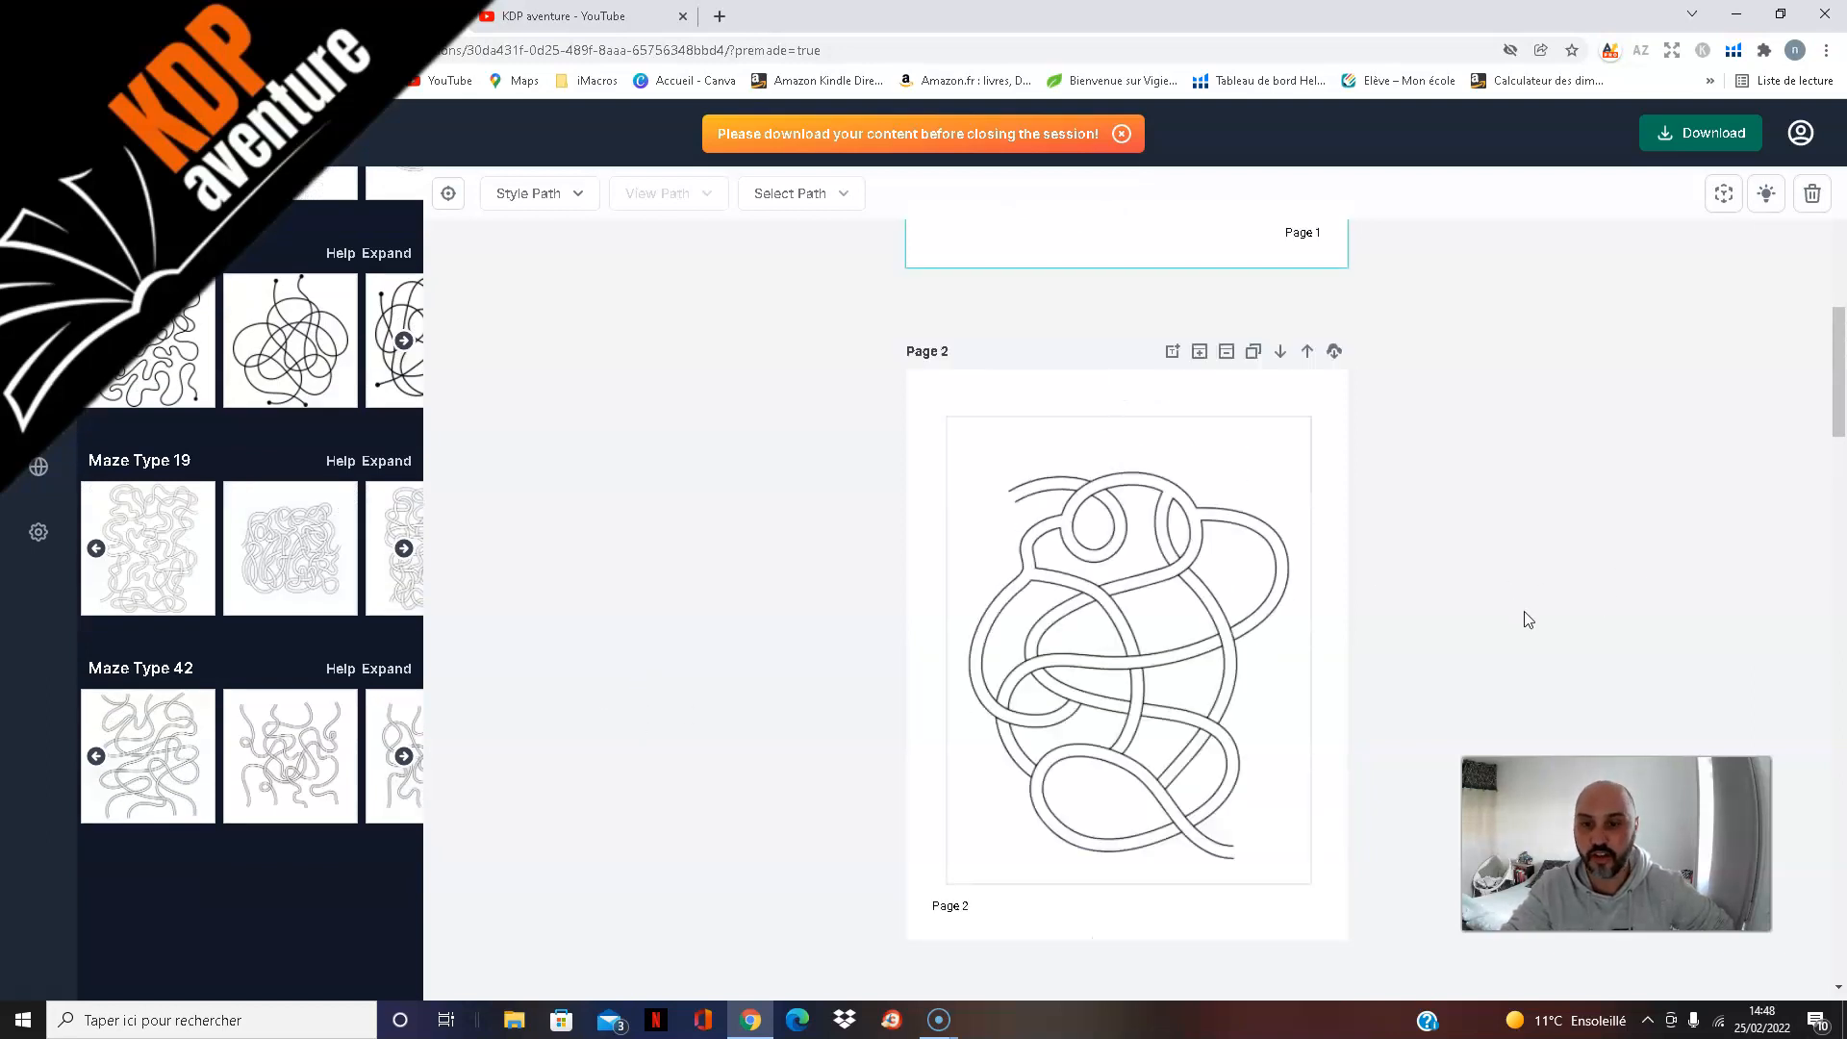
{"action": "scroll", "coordinate": [1749, 198], "scroll_direction": "down", "scroll_amount": 2}
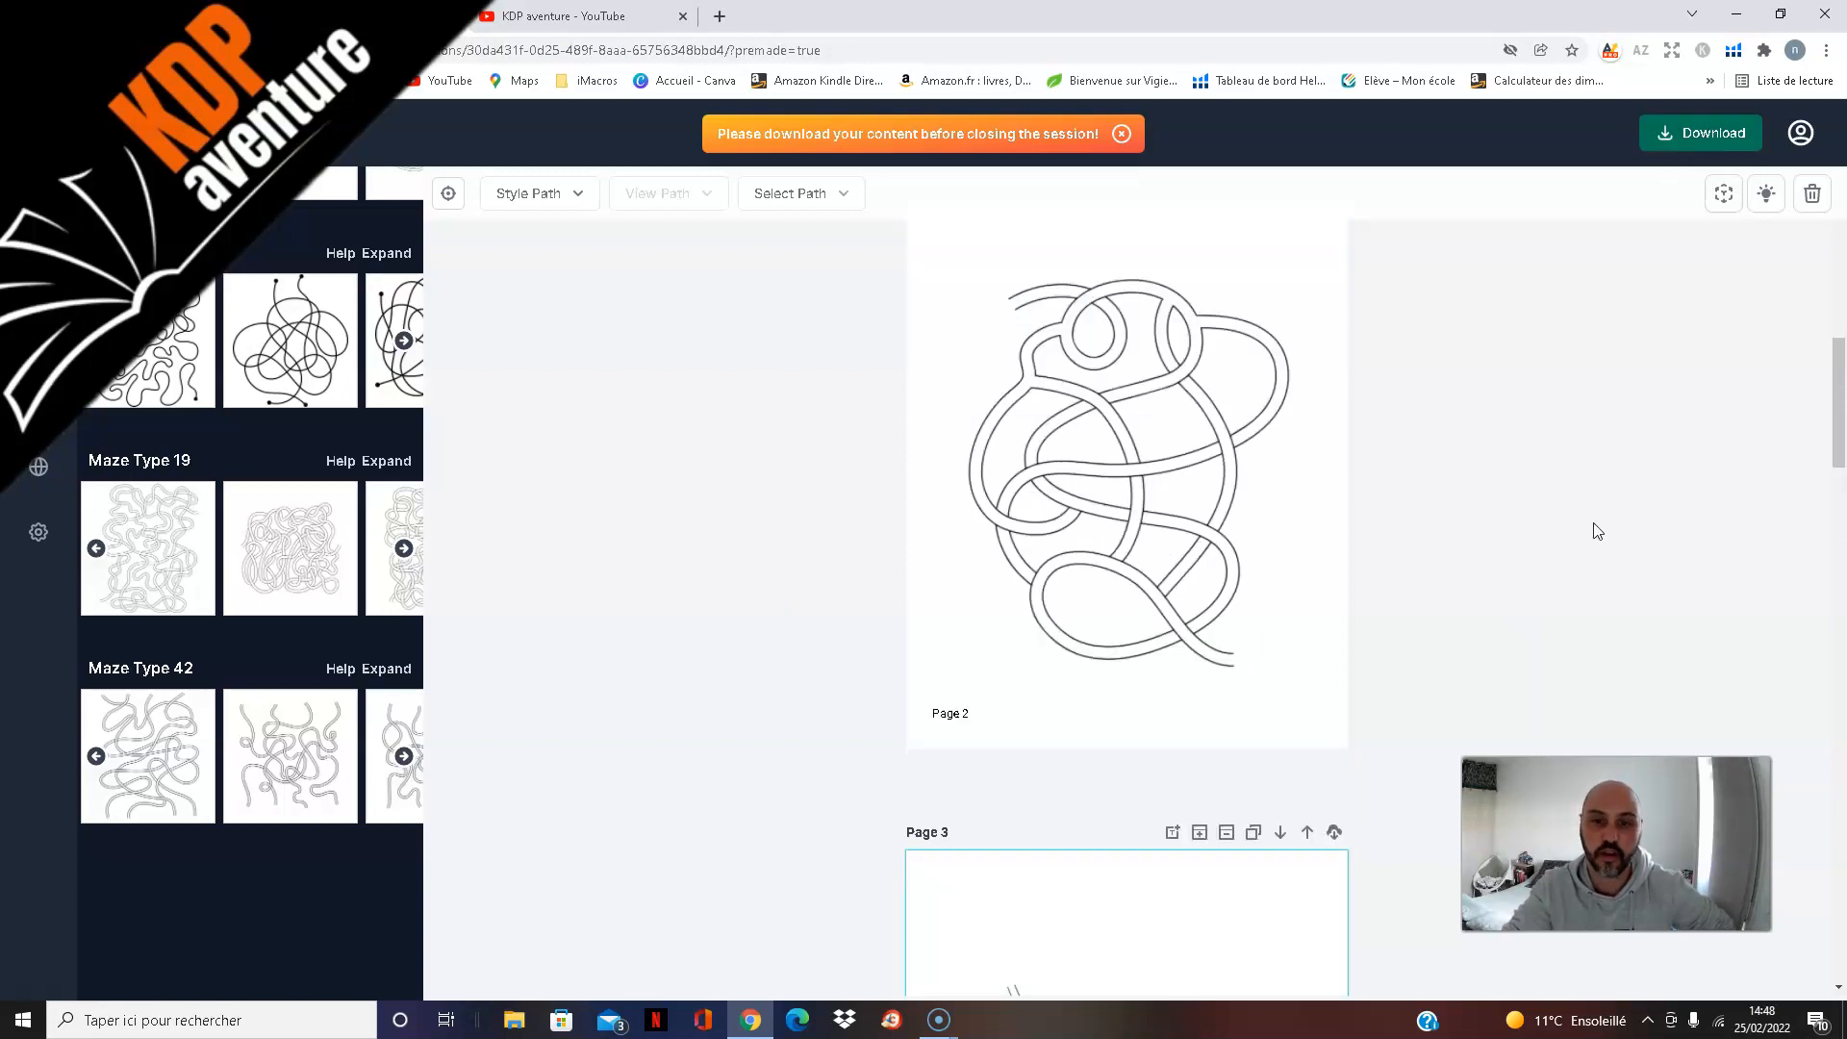
{"action": "scroll", "coordinate": [1597, 531], "scroll_direction": "down", "scroll_amount": 12}
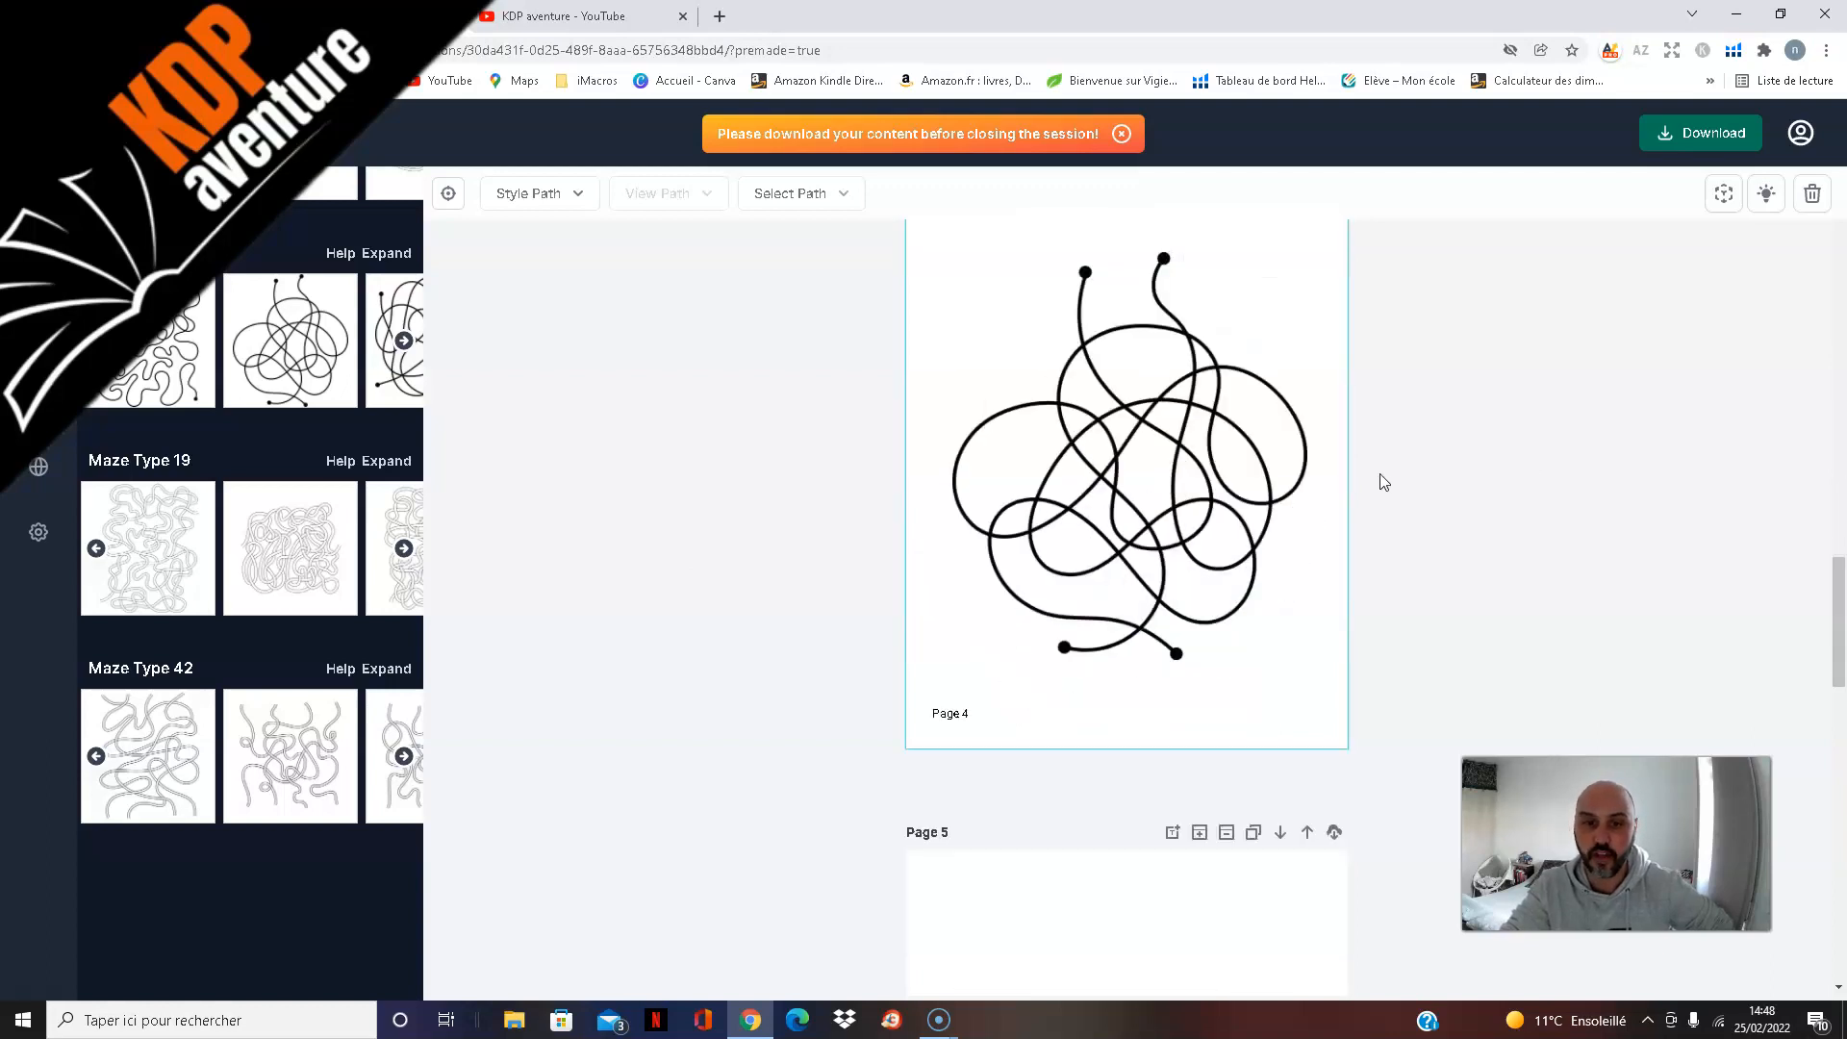
Step: Review the mazes on pages 4 to 6 and the auto-generated solutions on page 7
{"action": "scroll", "coordinate": [1360, 400], "scroll_direction": "down", "scroll_amount": 2}
{"action": "scroll", "coordinate": [1538, 511], "scroll_direction": "down", "scroll_amount": 3}
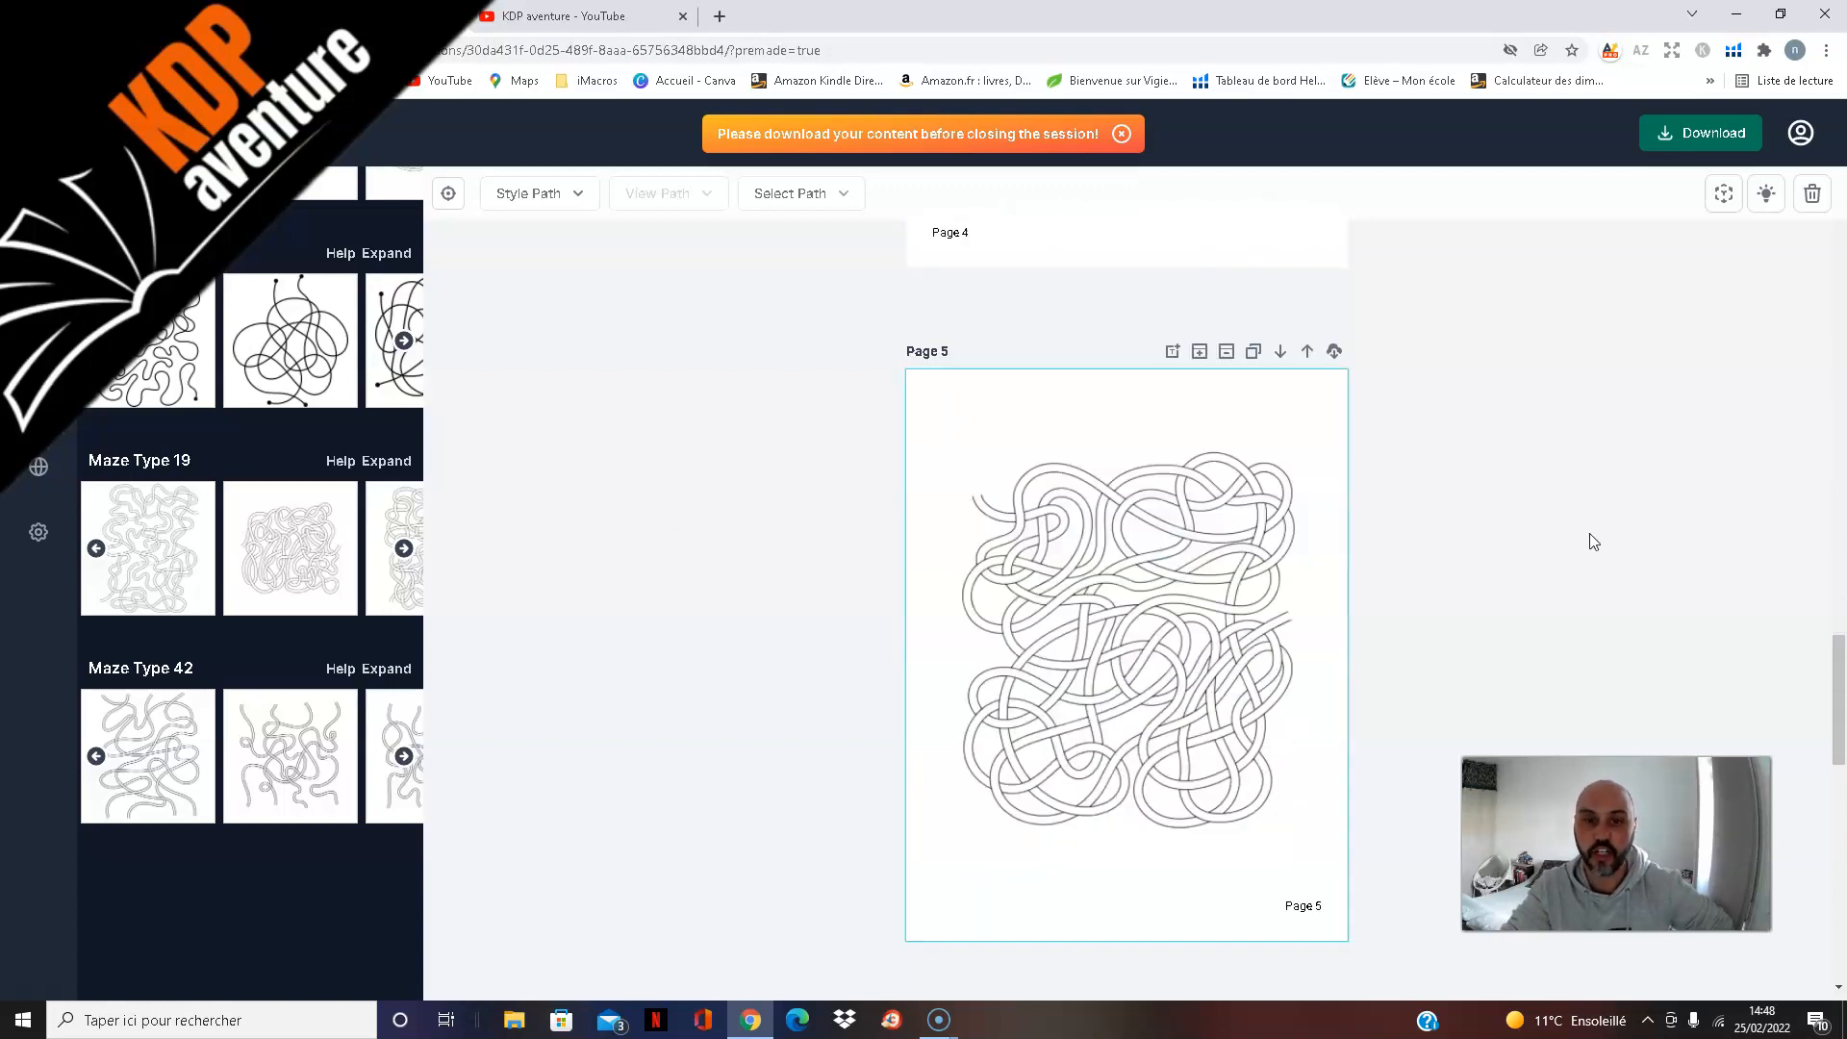
{"action": "scroll", "coordinate": [1618, 520], "scroll_direction": "down", "scroll_amount": 5}
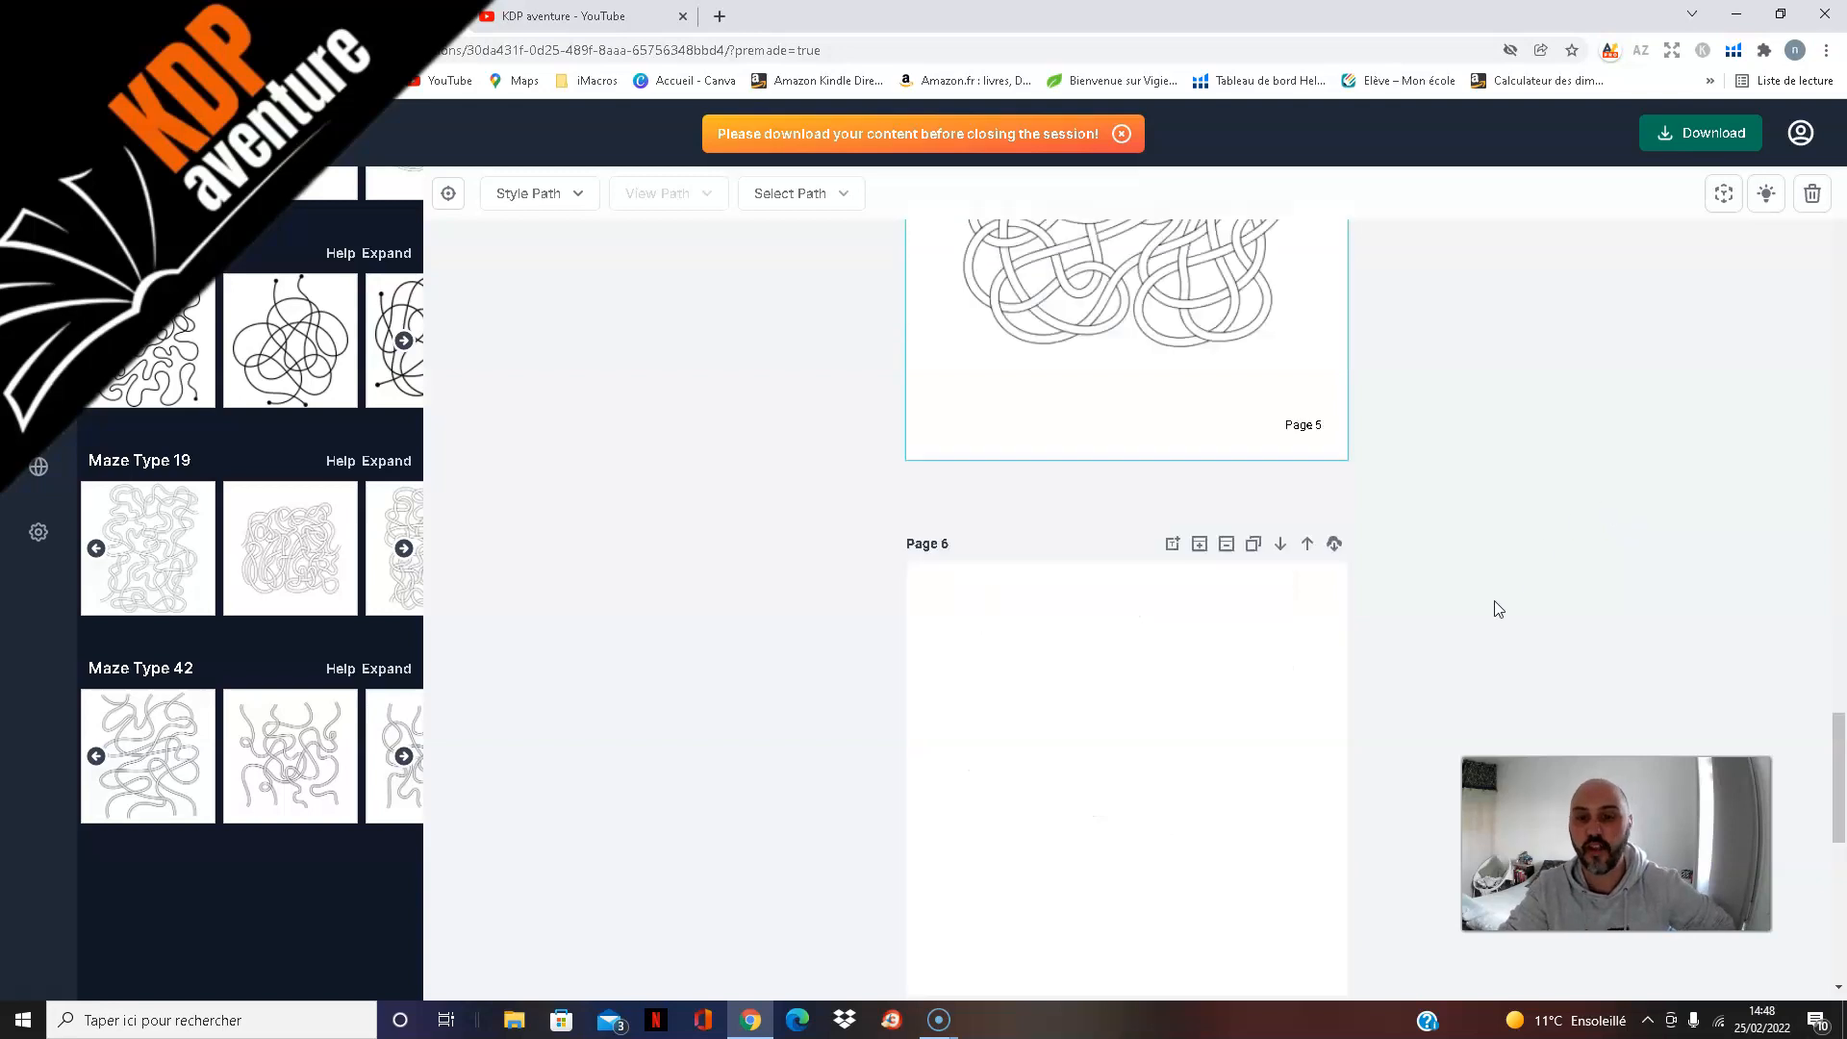
{"action": "scroll", "coordinate": [1560, 571], "scroll_direction": "down", "scroll_amount": 1}
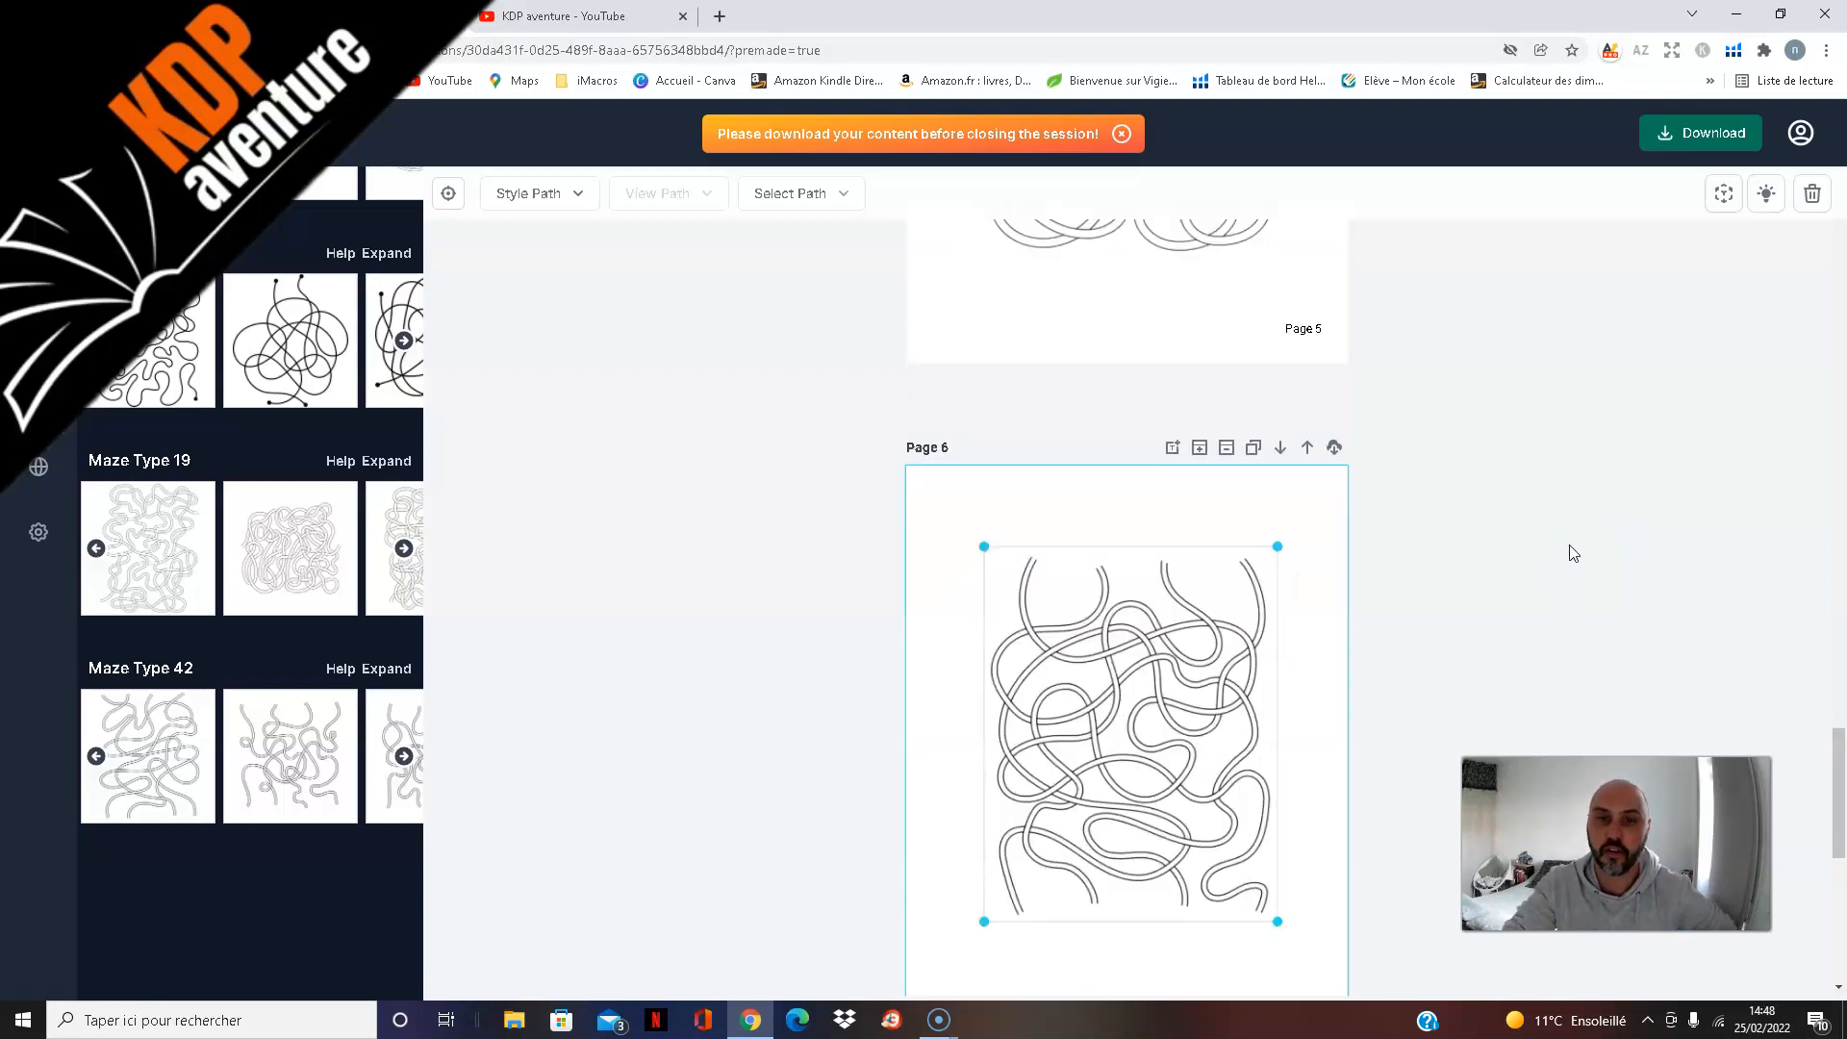
{"action": "scroll", "coordinate": [1576, 551], "scroll_direction": "down", "scroll_amount": 2}
{"action": "scroll", "coordinate": [1576, 541], "scroll_direction": "down", "scroll_amount": 5}
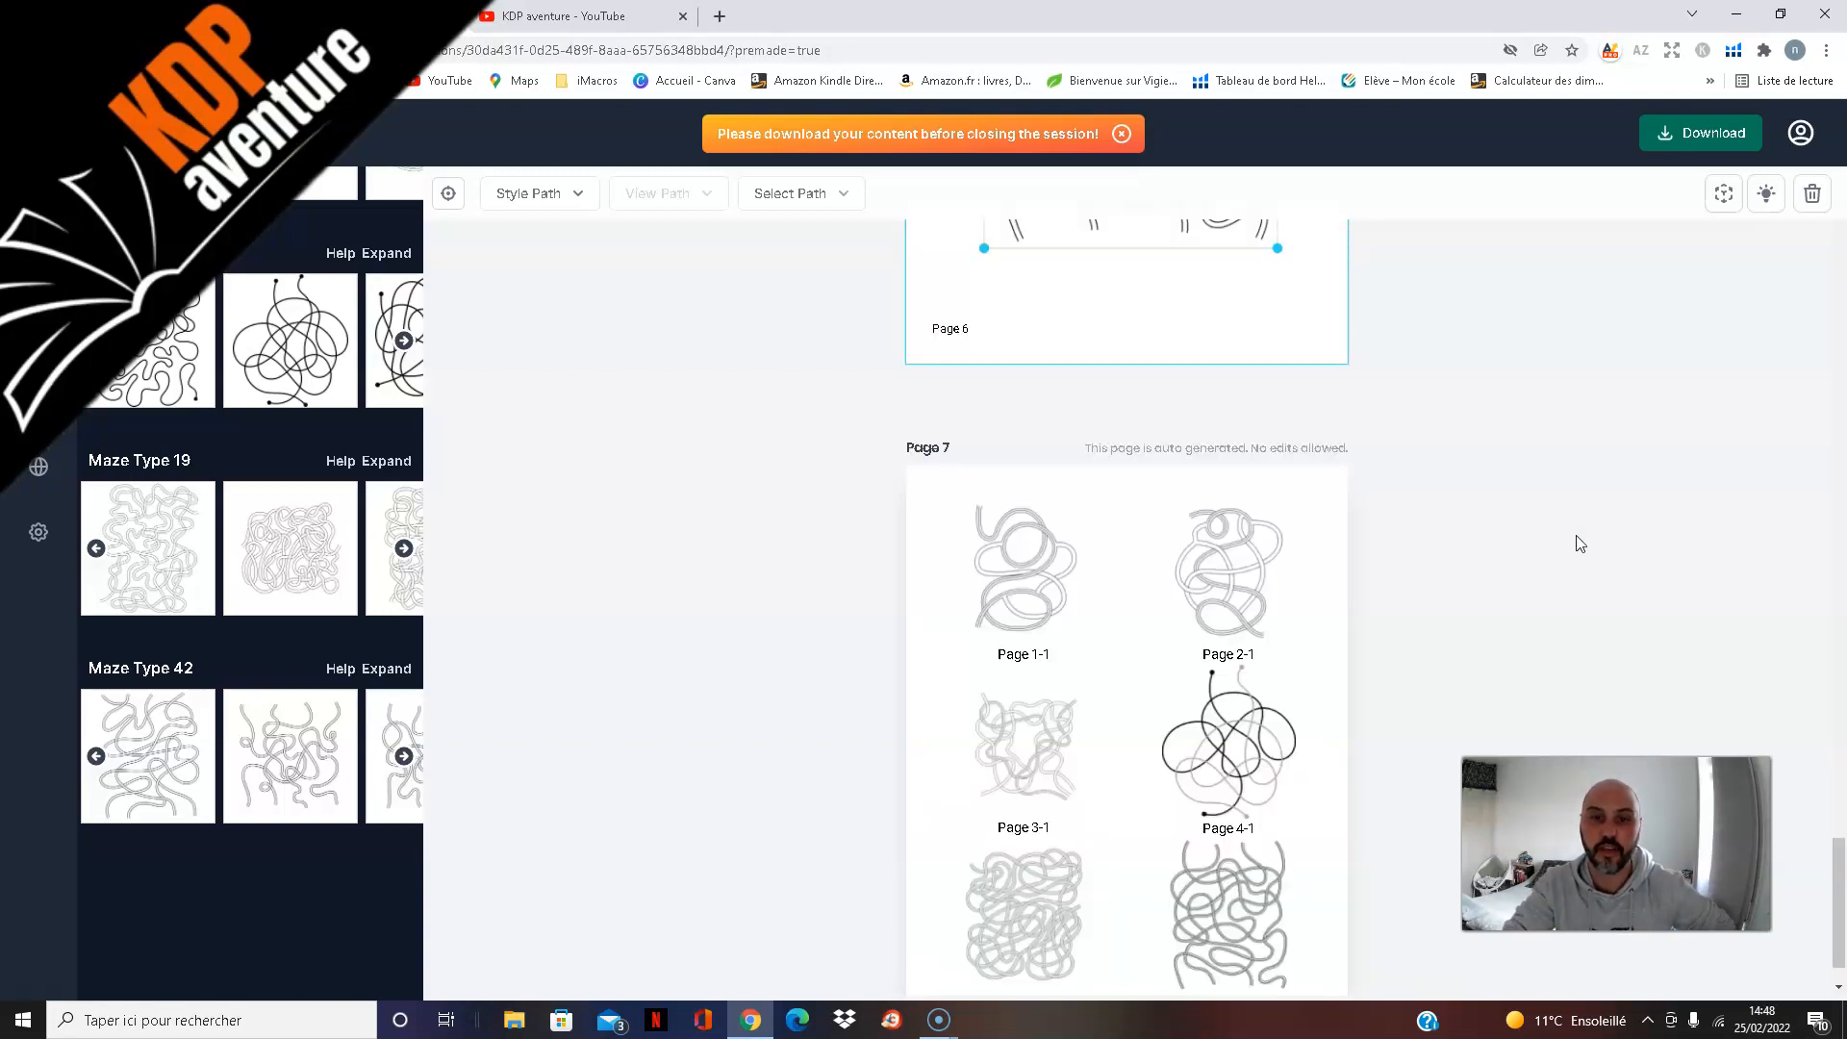
{"action": "scroll", "coordinate": [1580, 544], "scroll_direction": "down", "scroll_amount": 1}
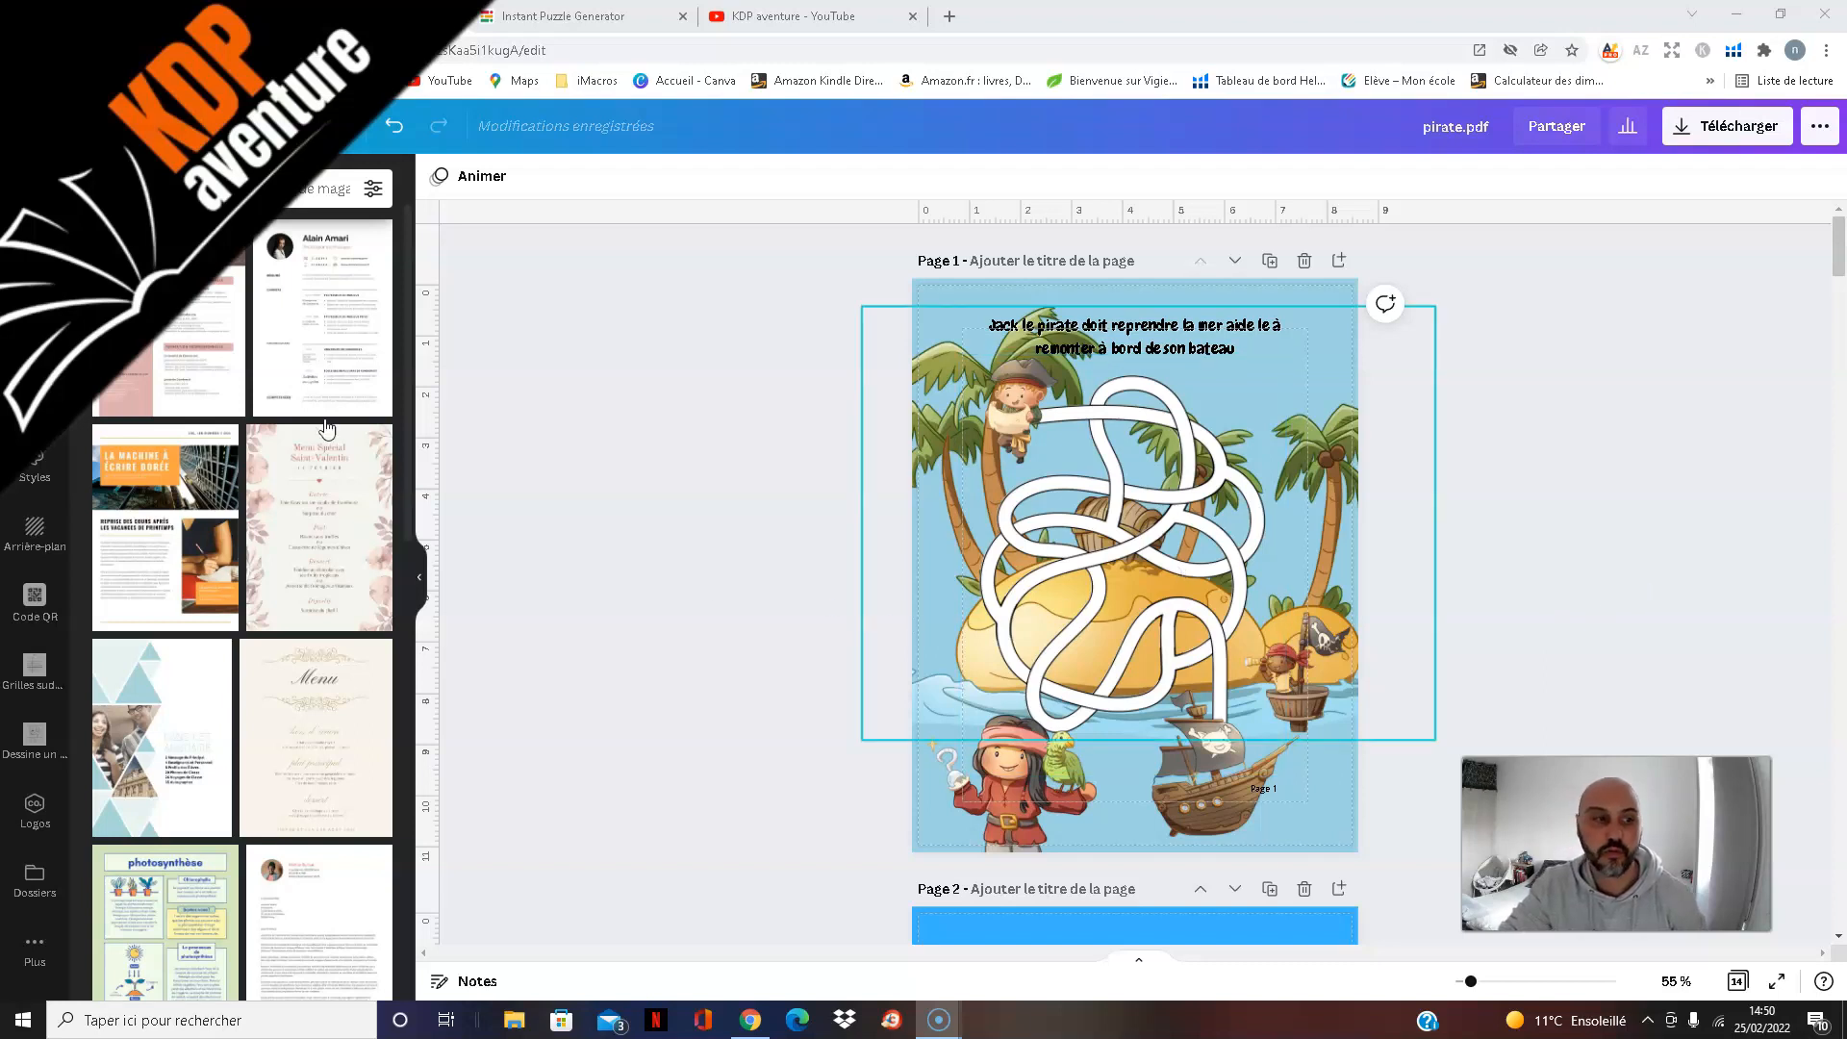
Step: Switch to the pirate.pdf design in Canva, open the elements library, and view the decorated maze on page 1
{"action": "left_click", "coordinate": [32, 255]}
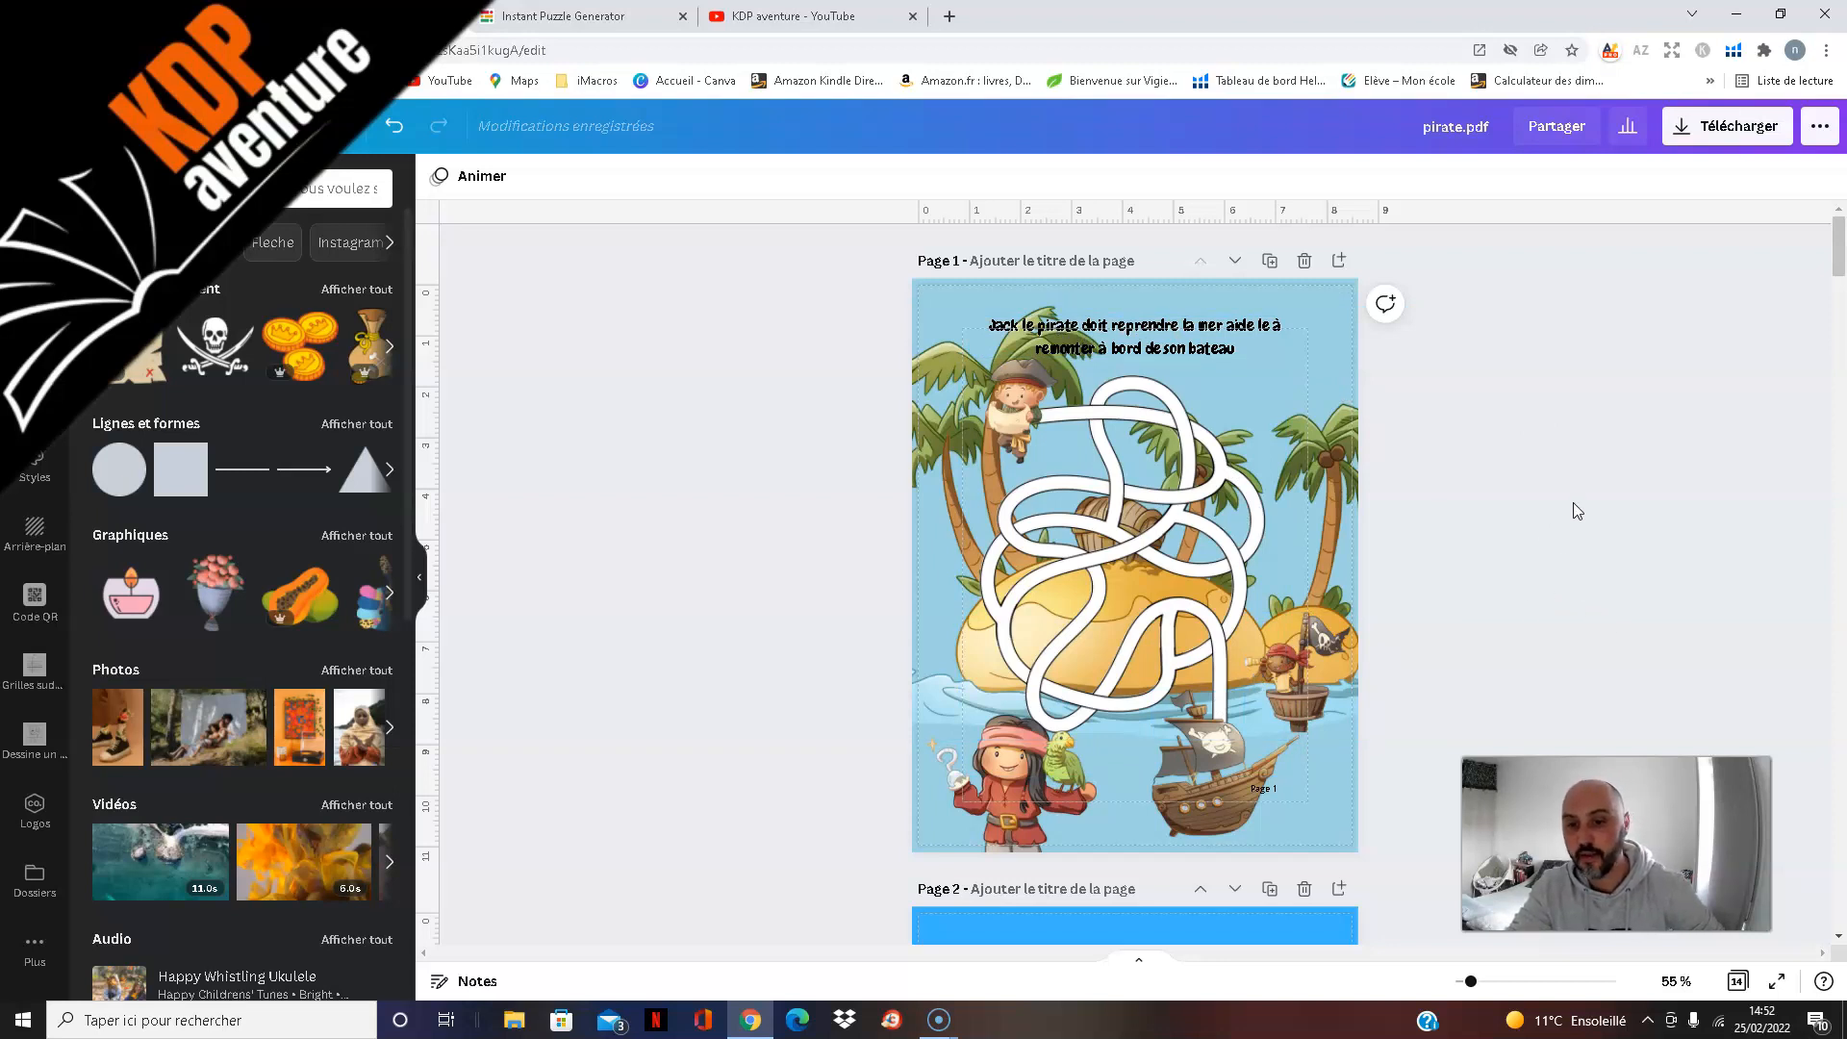
{"action": "scroll", "coordinate": [1573, 502], "scroll_direction": "down", "scroll_amount": 1}
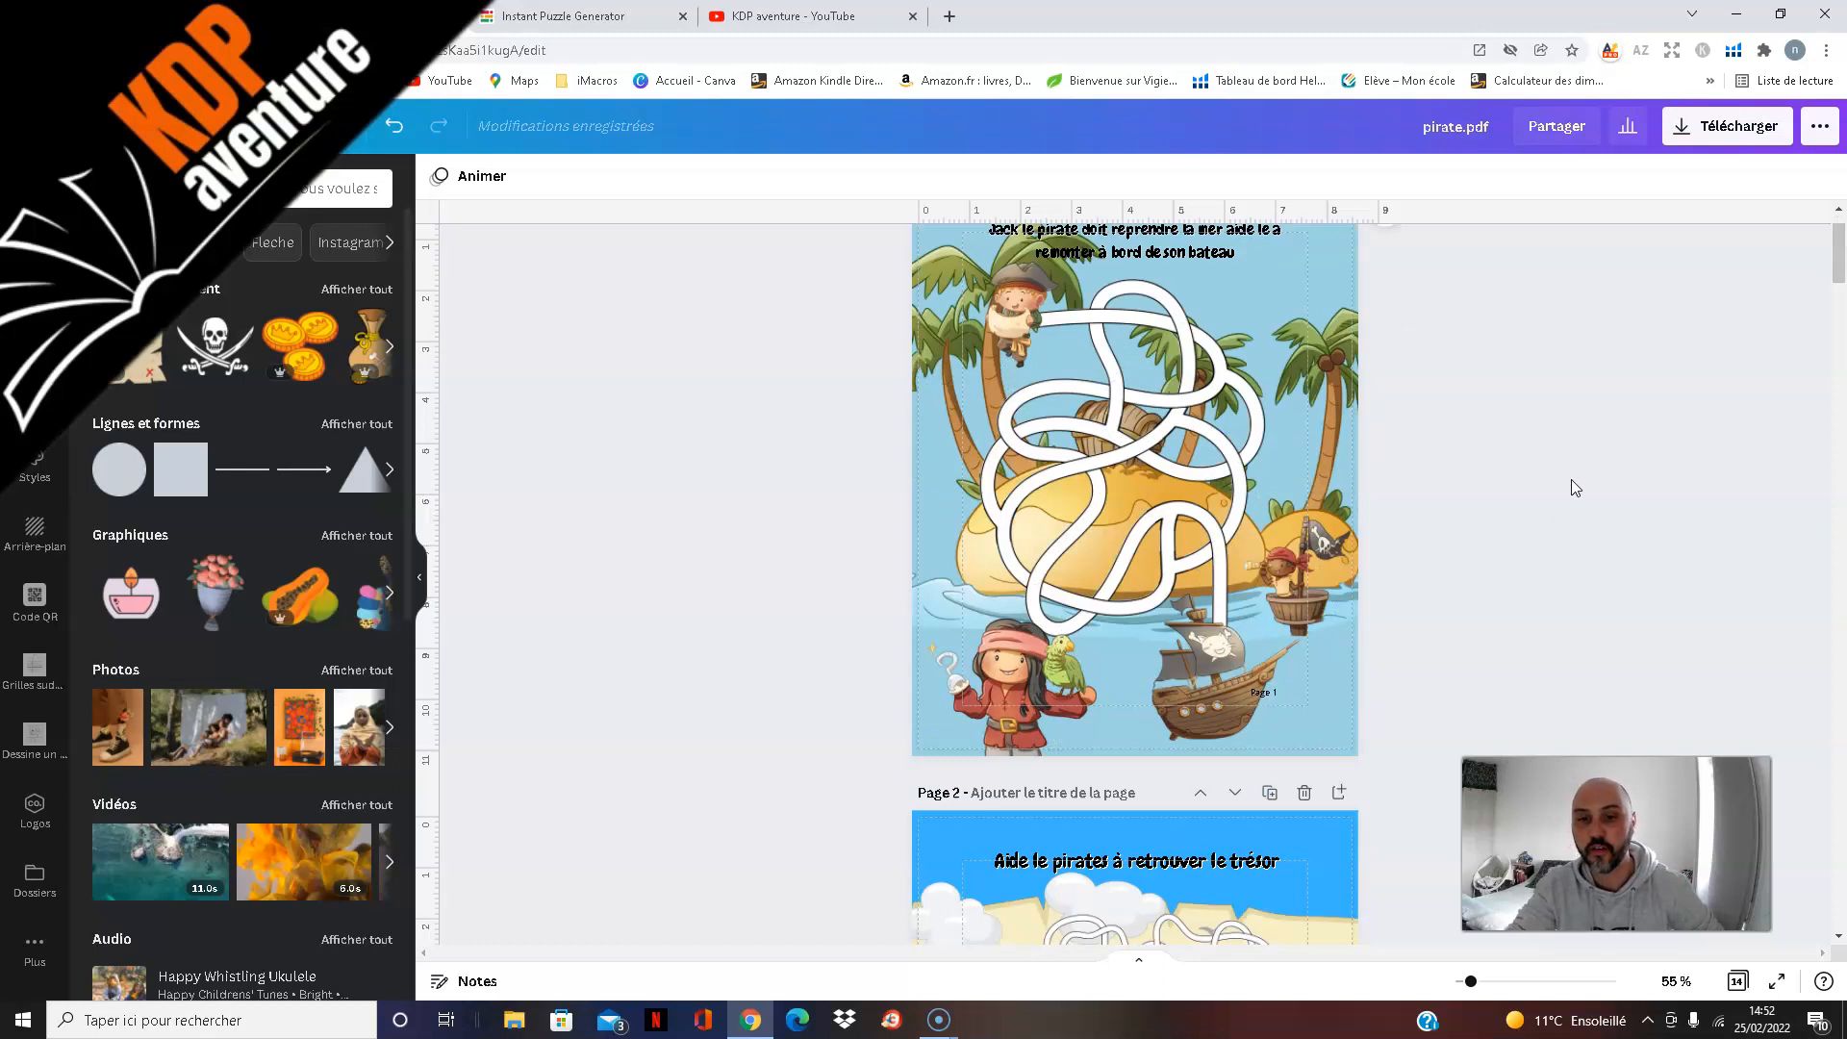
{"action": "scroll", "coordinate": [1564, 454], "scroll_direction": "down", "scroll_amount": 4}
Step: Try repositioning the maze over the treasure scene on page 2, and undo the move
{"action": "scroll", "coordinate": [1554, 443], "scroll_direction": "down", "scroll_amount": 1}
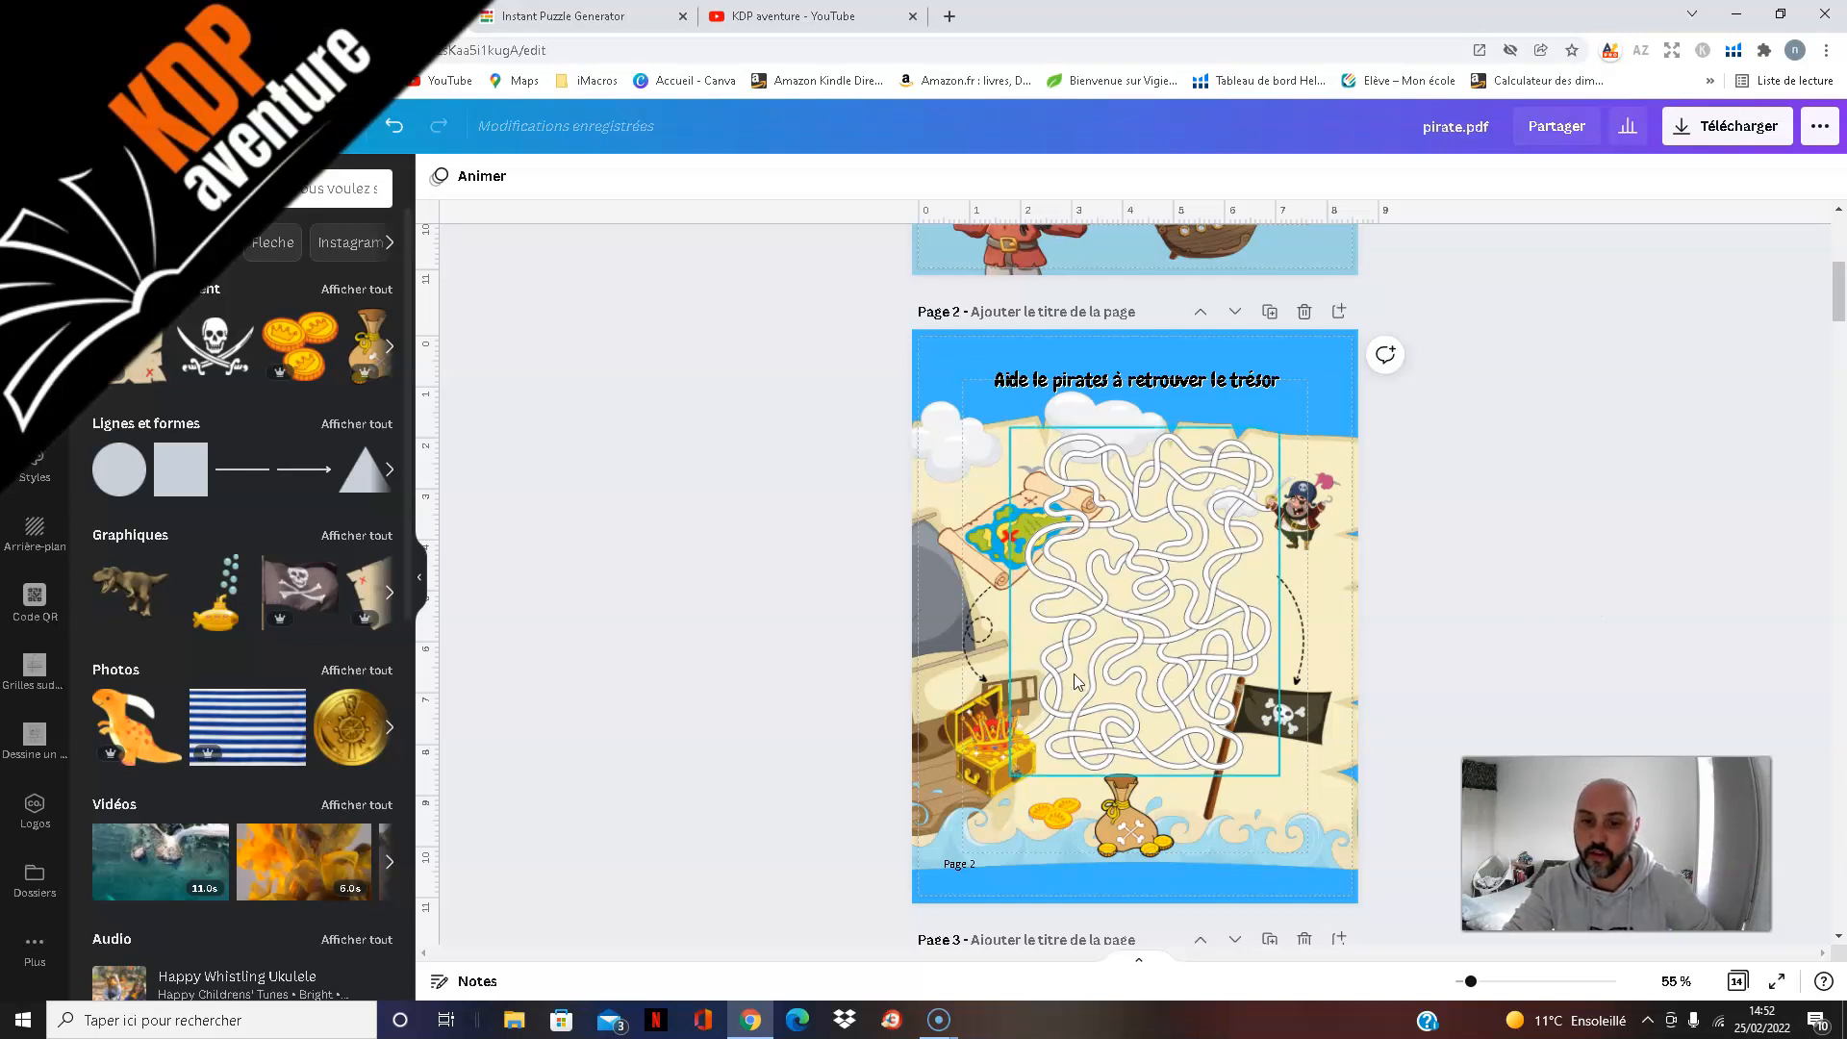
{"action": "left_click_drag", "start_coordinate": [1100, 668], "coordinate": [1152, 656]}
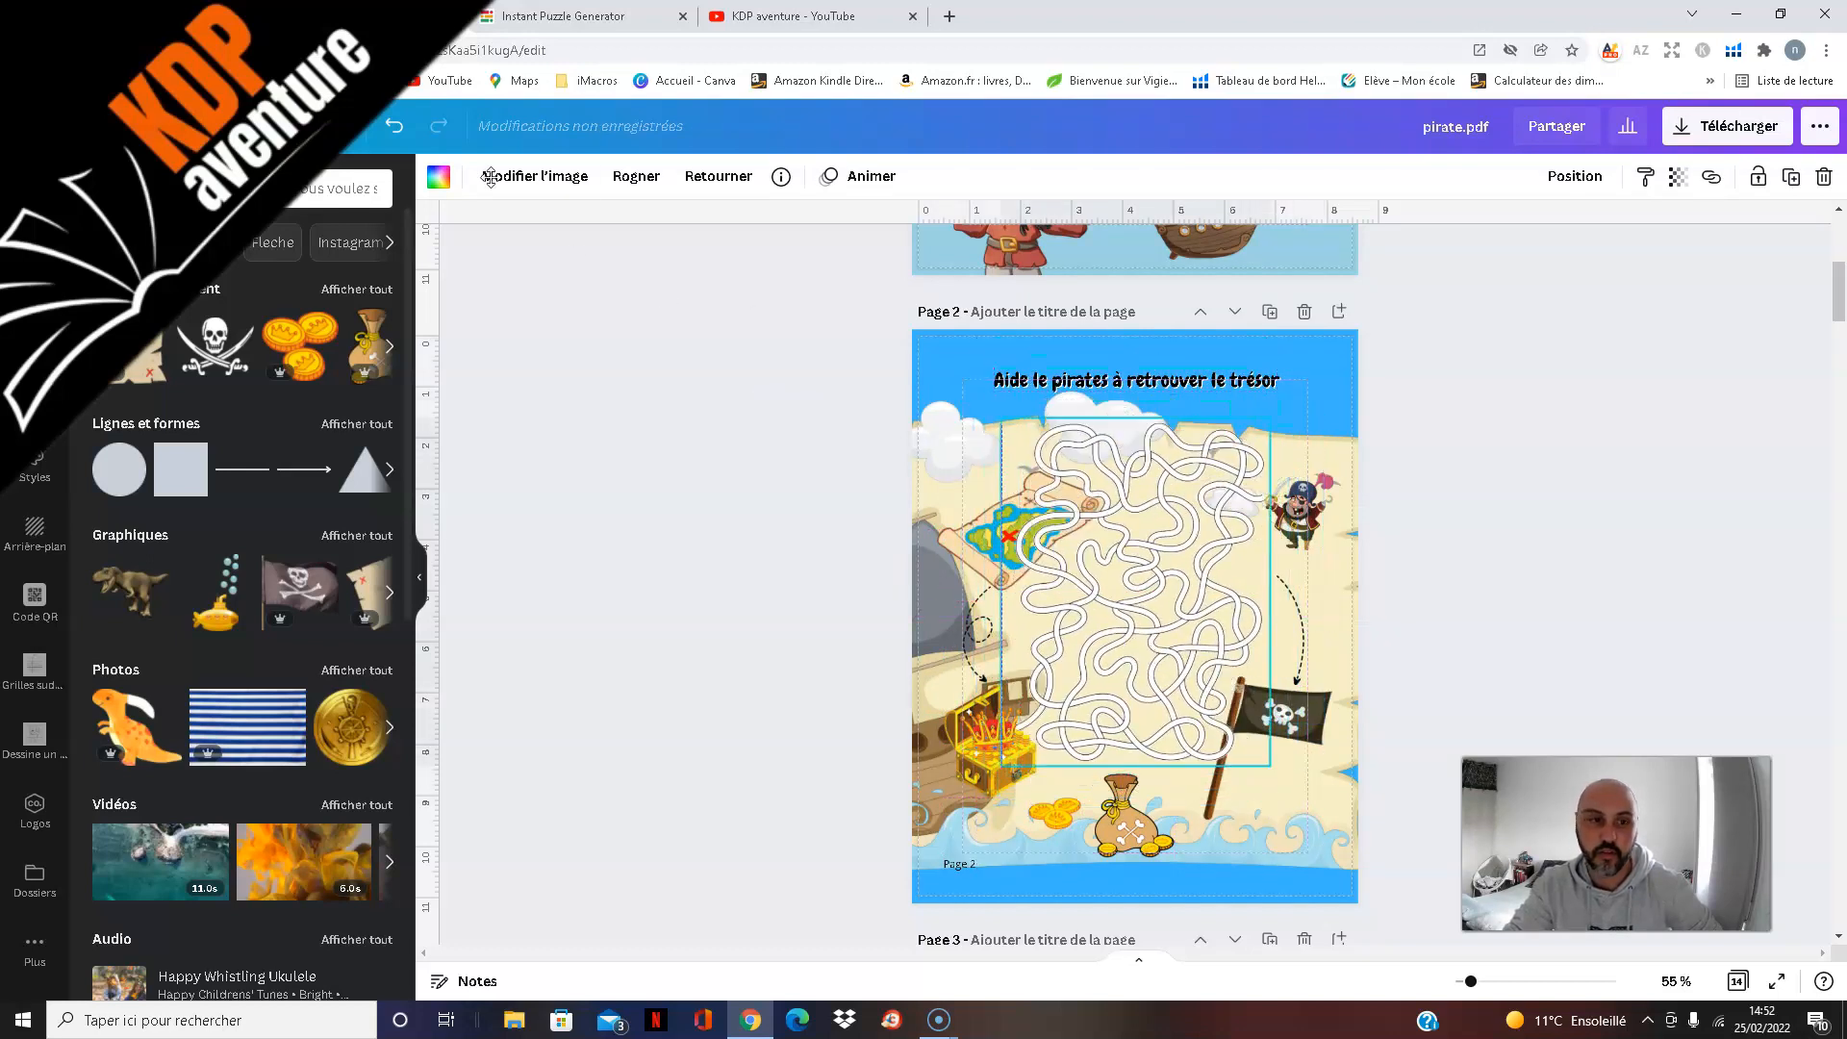
{"action": "left_click", "coordinate": [394, 127]}
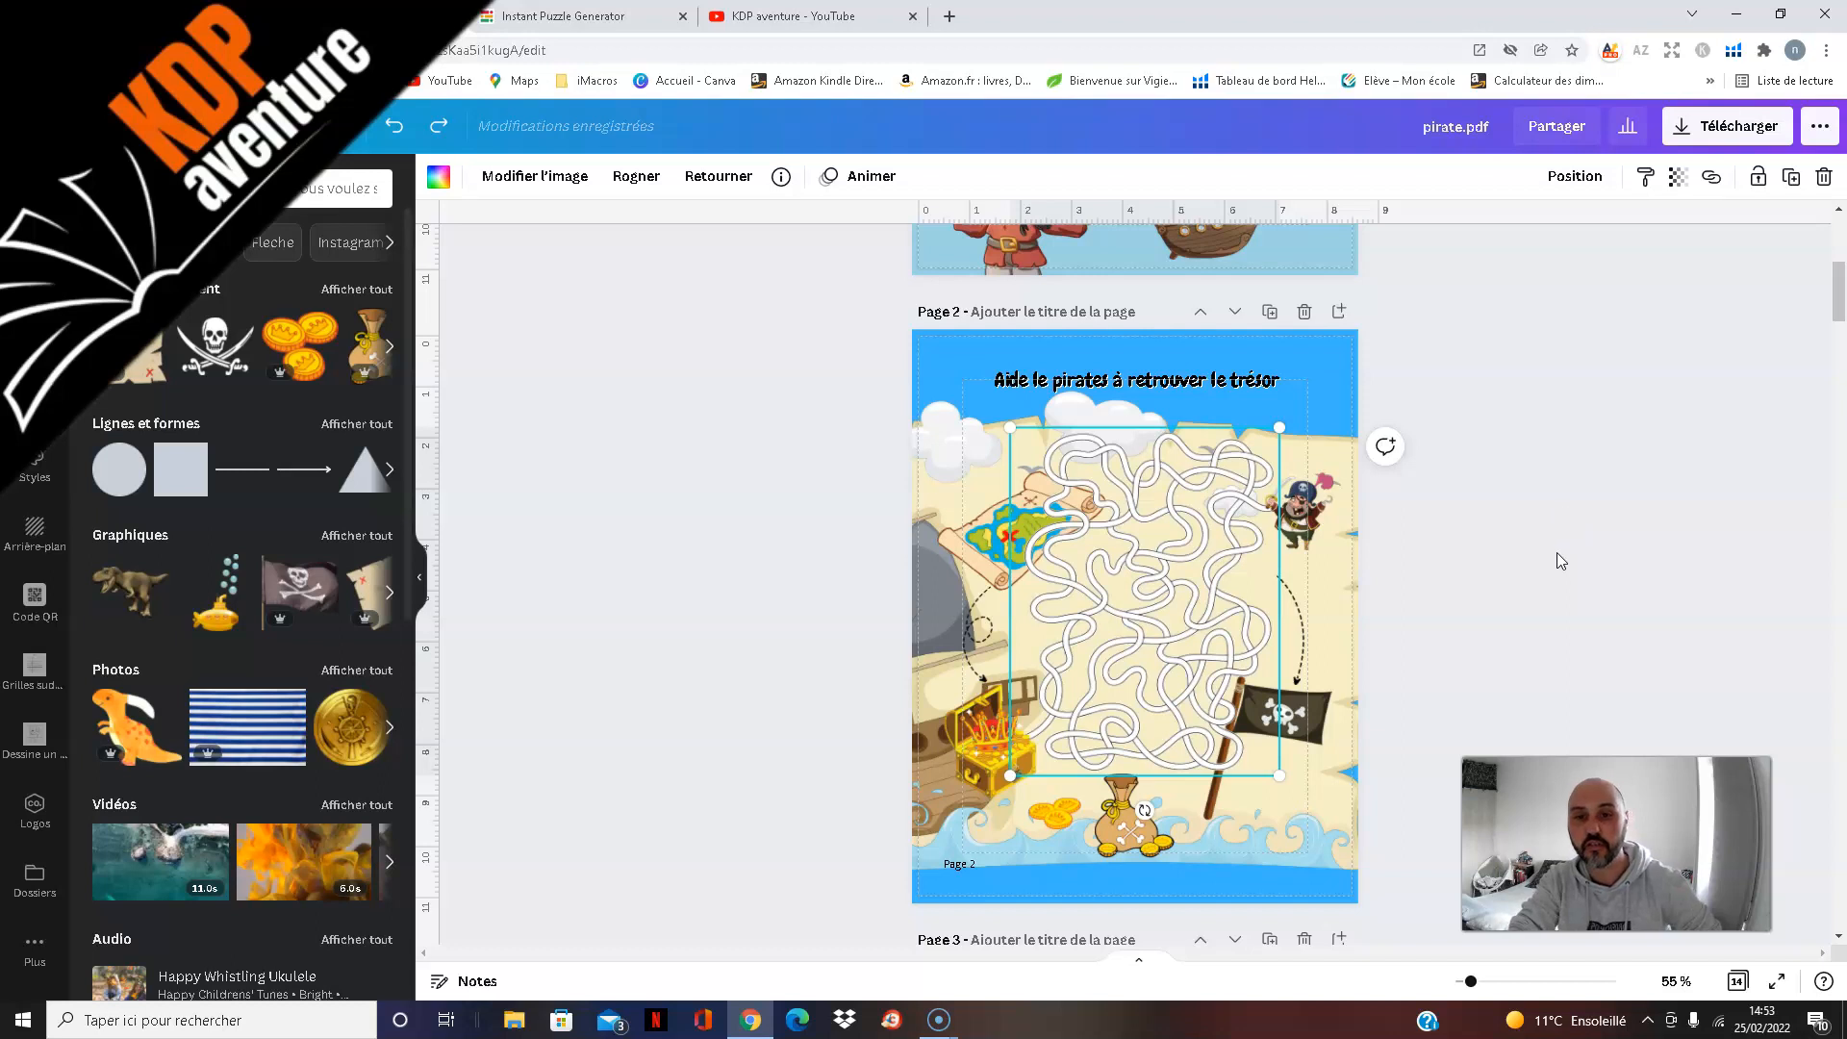
Step: Examine the decorated maze on page 3, with the sea creatures racing for the treasure map
{"action": "scroll", "coordinate": [1537, 527], "scroll_direction": "up", "scroll_amount": 3}
{"action": "scroll", "coordinate": [1533, 528], "scroll_direction": "down", "scroll_amount": 10}
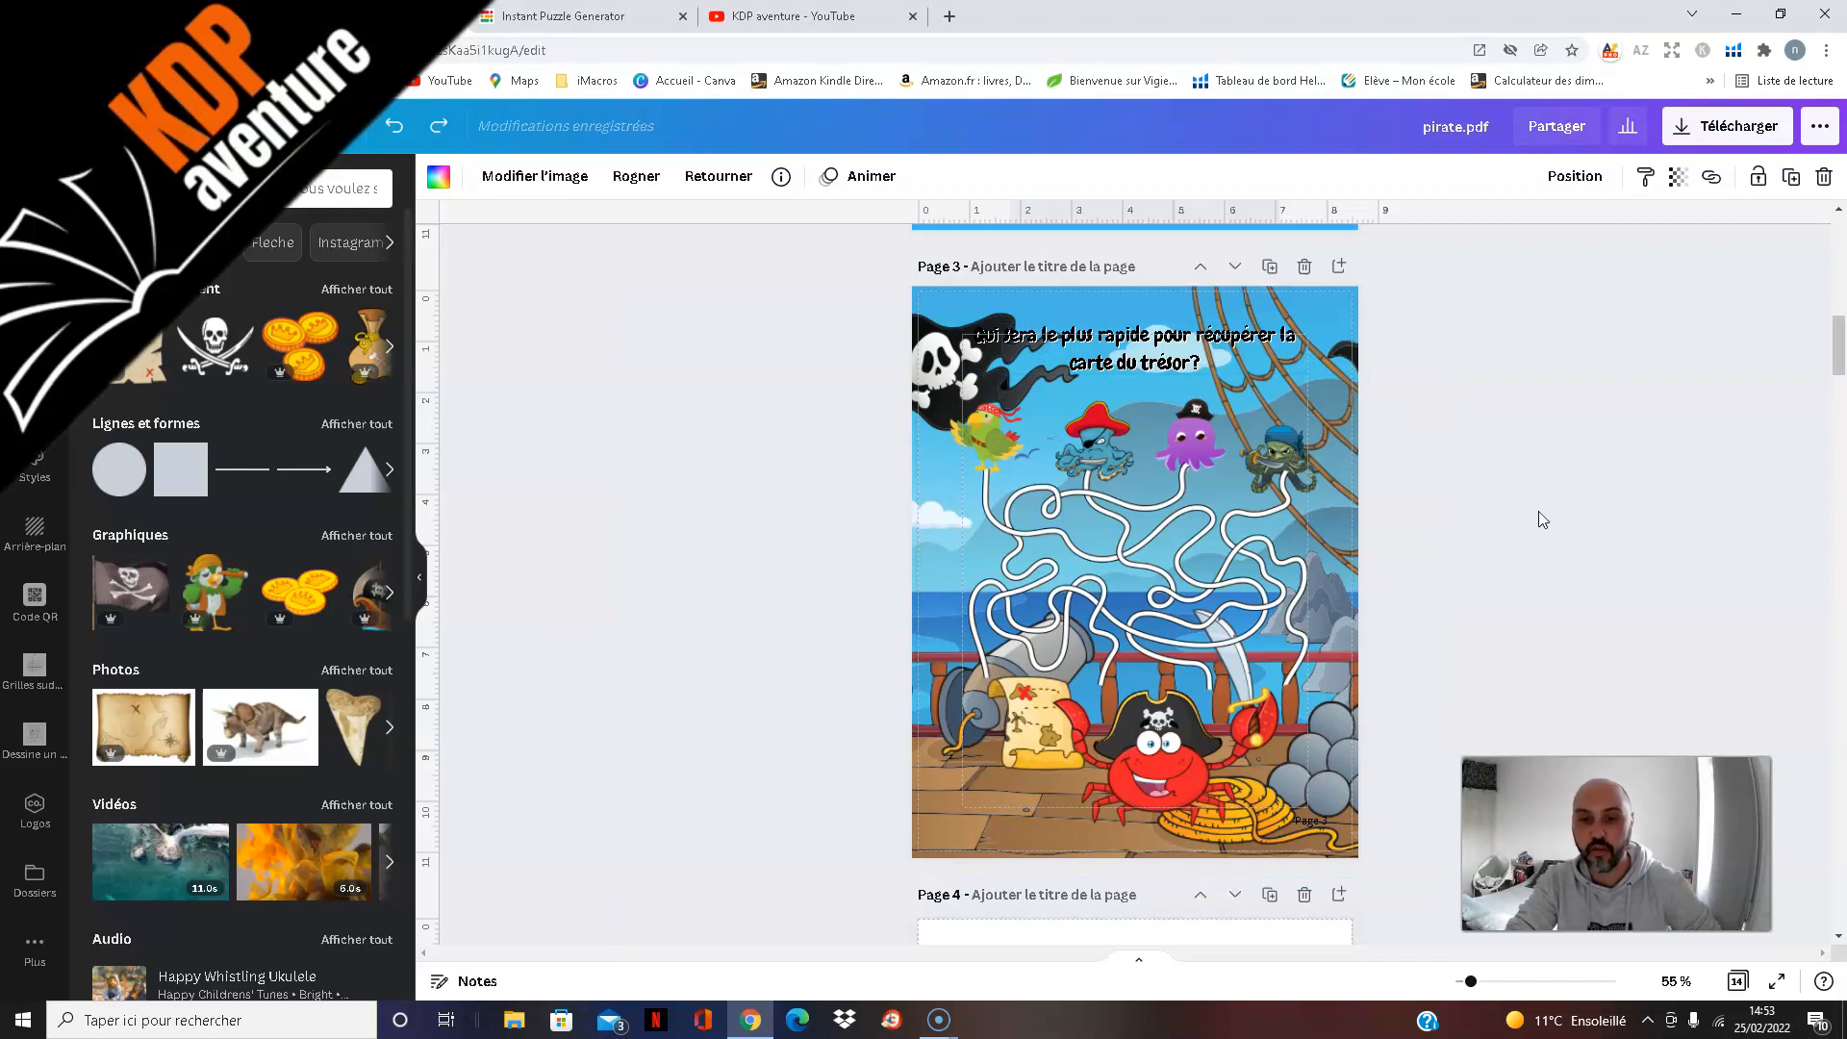
{"action": "scroll", "coordinate": [1555, 498], "scroll_direction": "down", "scroll_amount": 3}
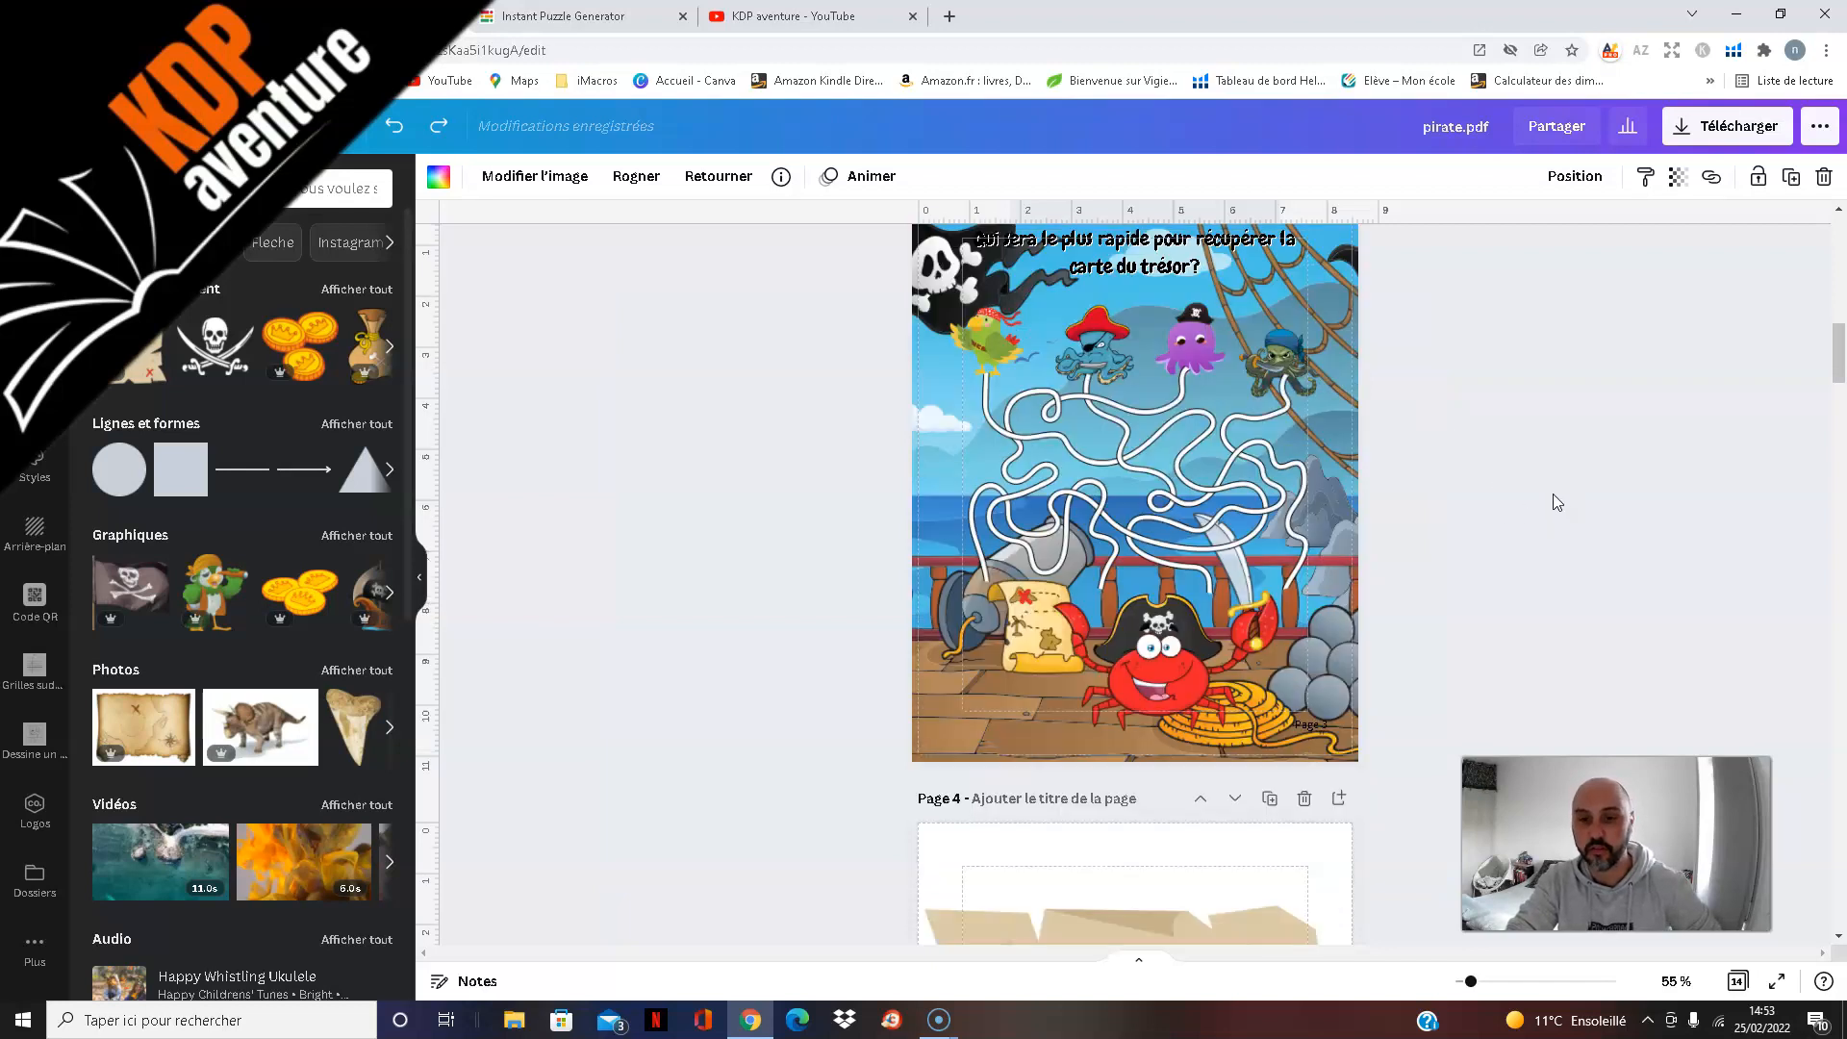
Step: Examine how the pirates and treasures are placed at the start and end points of the line maze on page 4
{"action": "scroll", "coordinate": [1538, 556], "scroll_direction": "down", "scroll_amount": 4}
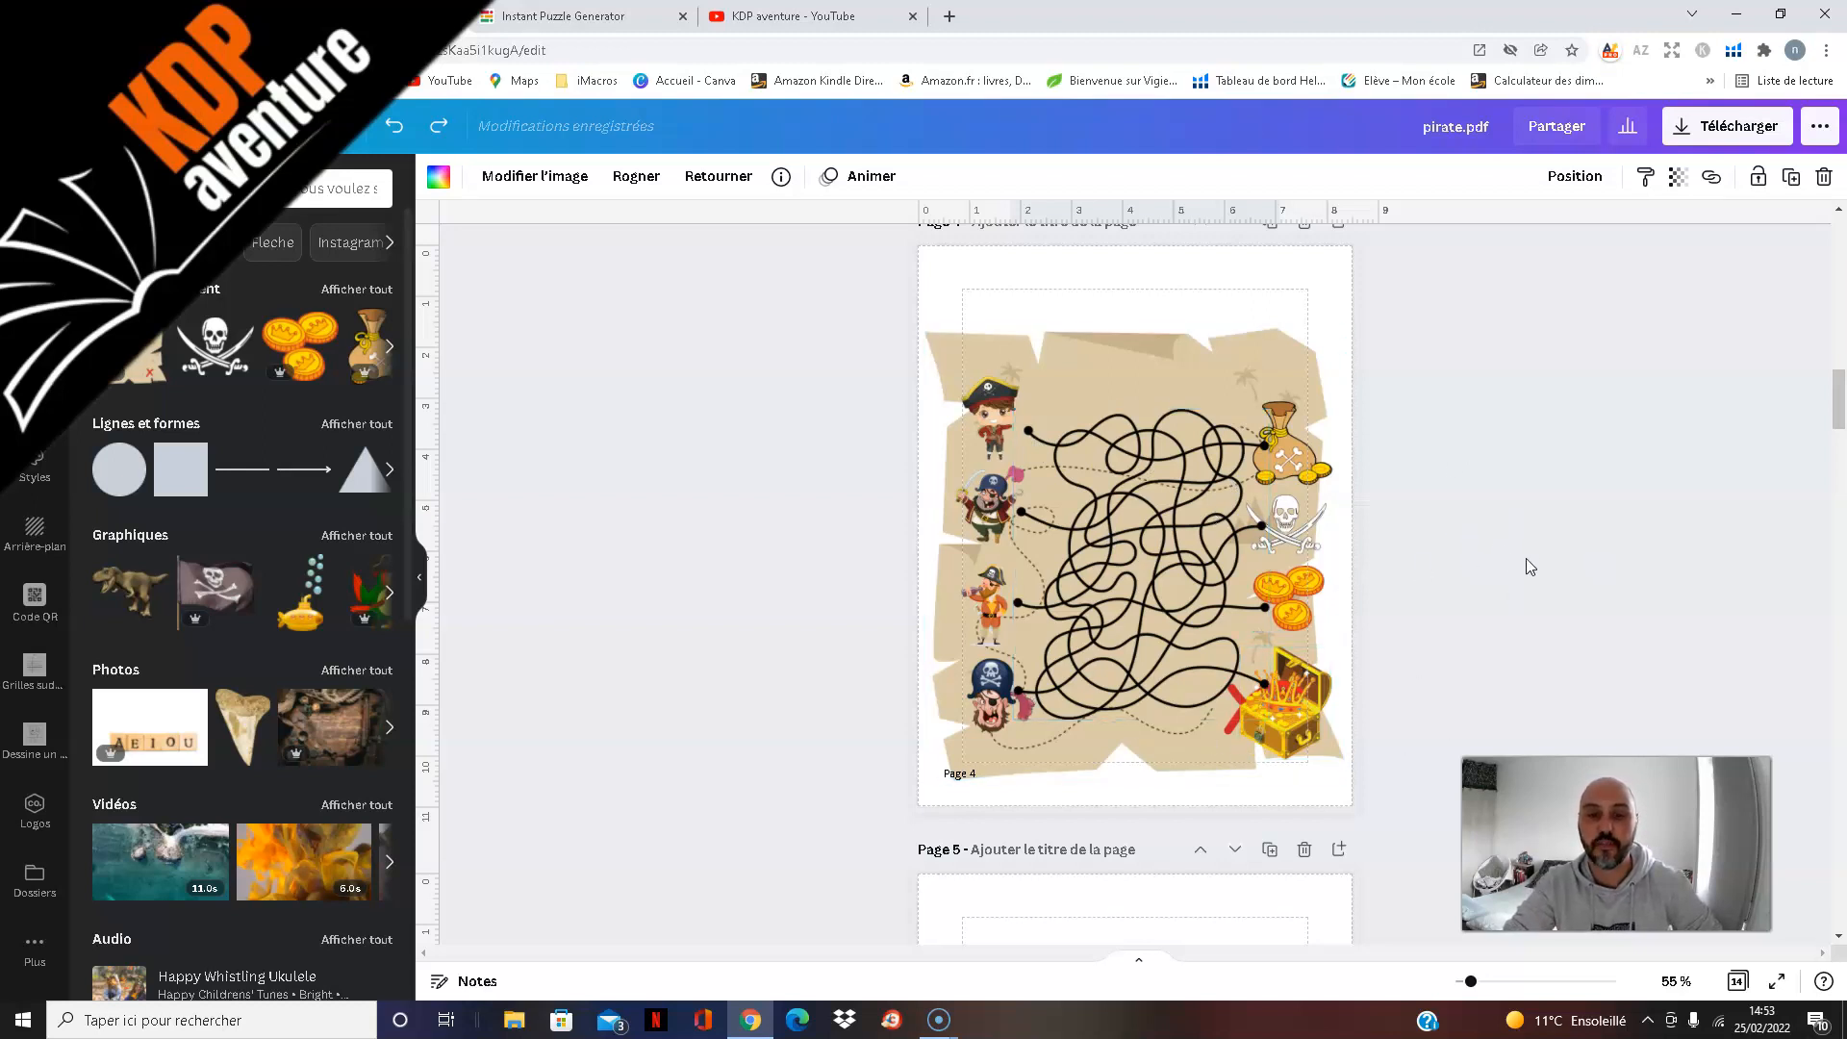
{"action": "scroll", "coordinate": [1486, 520], "scroll_direction": "down", "scroll_amount": 2}
{"action": "scroll", "coordinate": [1486, 519], "scroll_direction": "up", "scroll_amount": 2}
{"action": "scroll", "coordinate": [1484, 514], "scroll_direction": "down", "scroll_amount": 4}
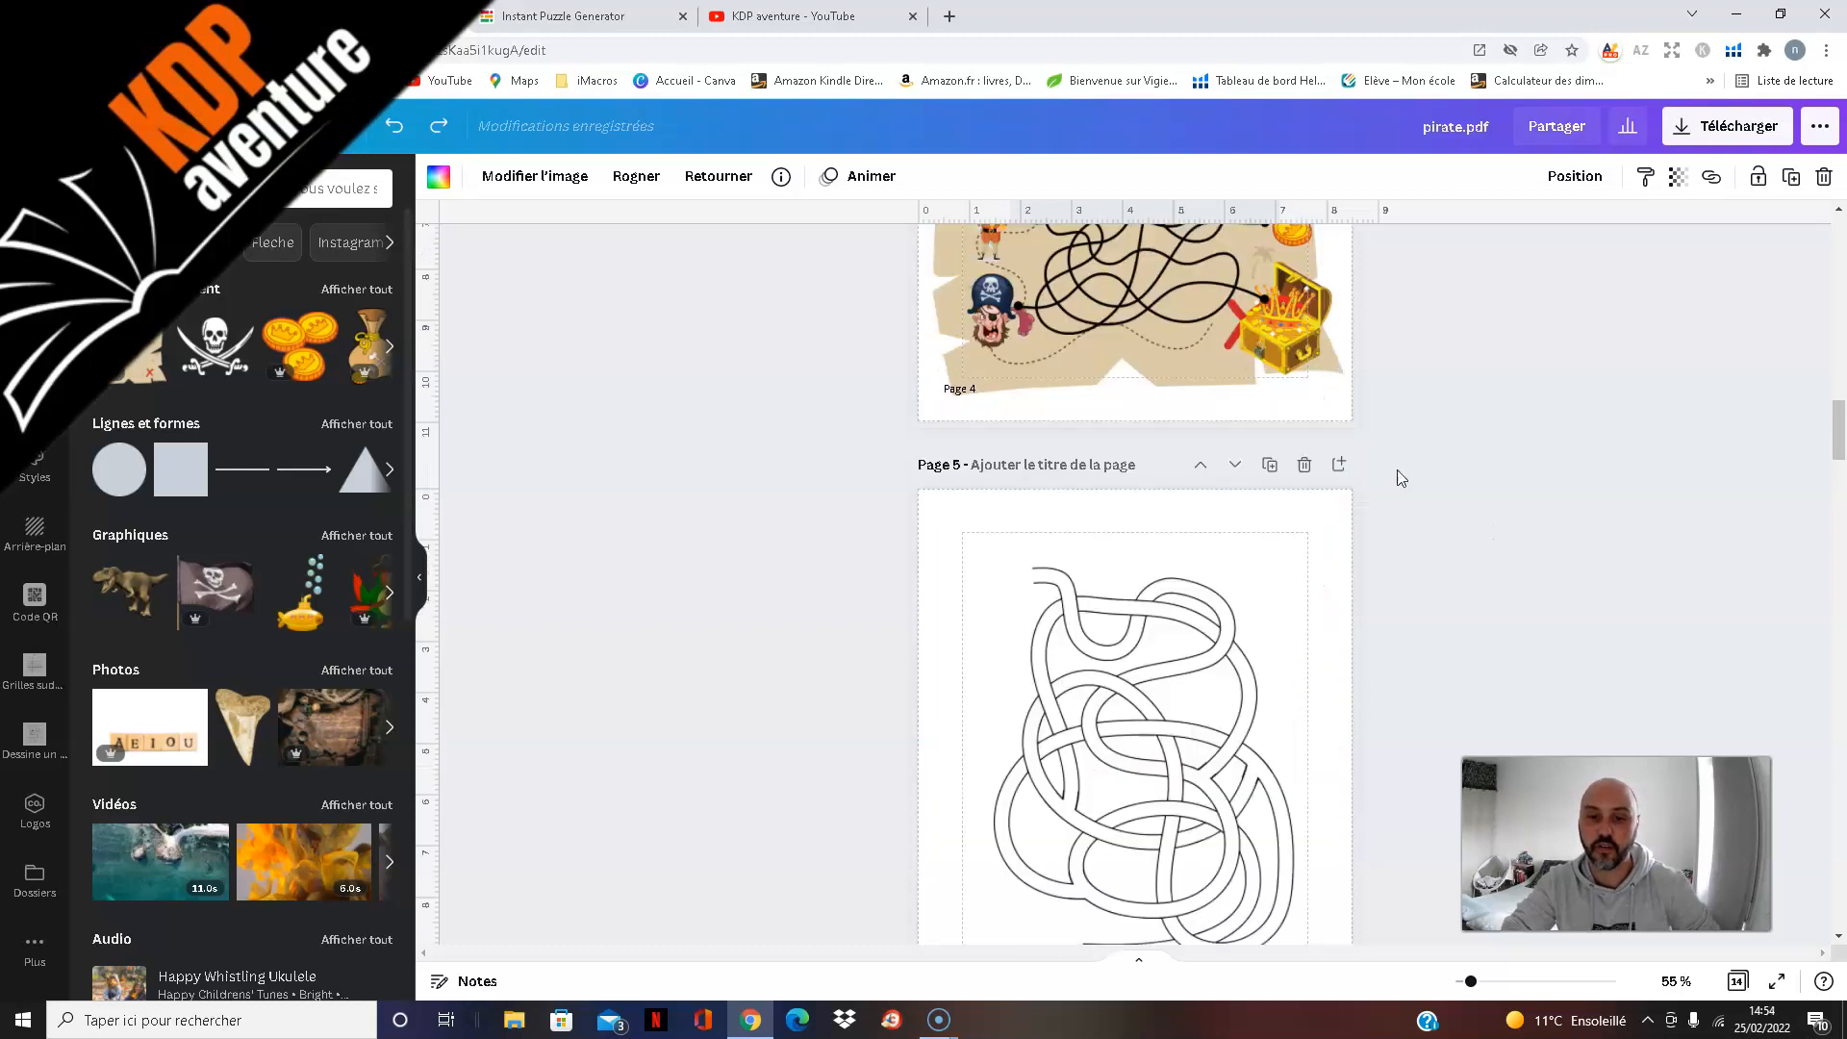
{"action": "scroll", "coordinate": [1495, 560], "scroll_direction": "up", "scroll_amount": 3}
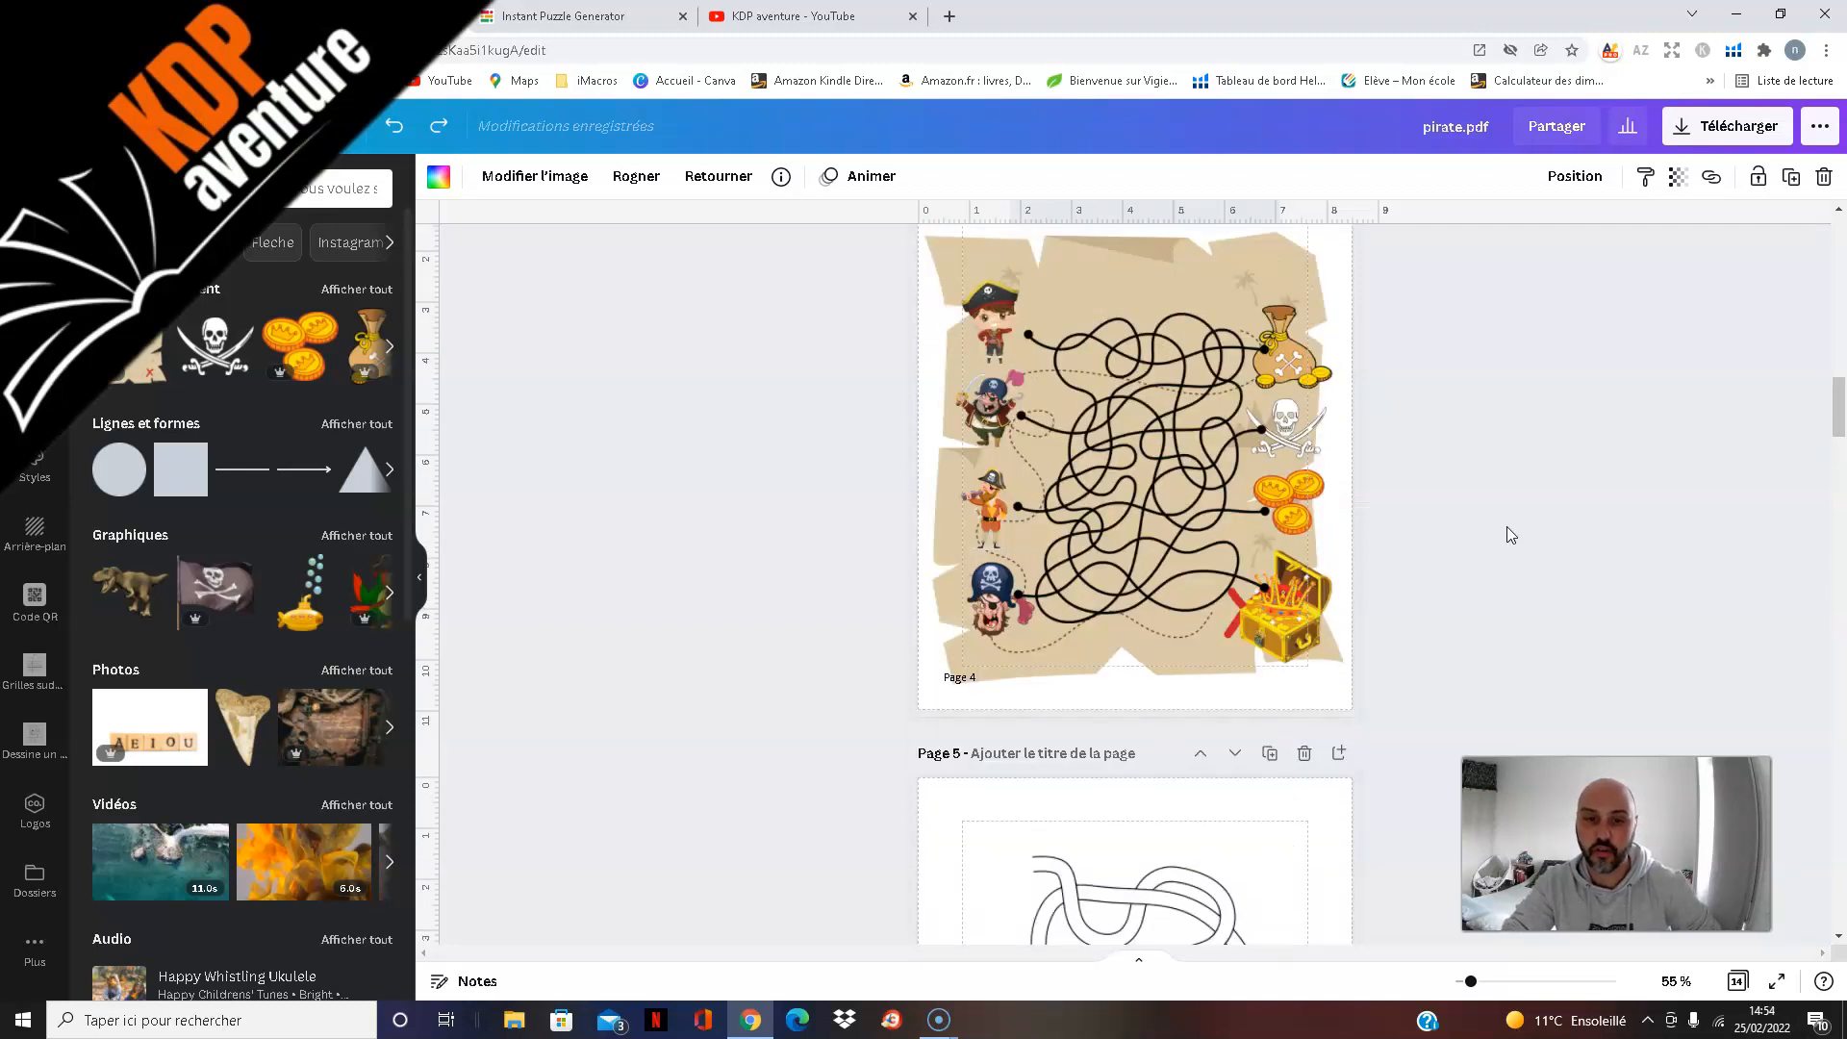
{"action": "scroll", "coordinate": [1539, 587], "scroll_direction": "down", "scroll_amount": 4}
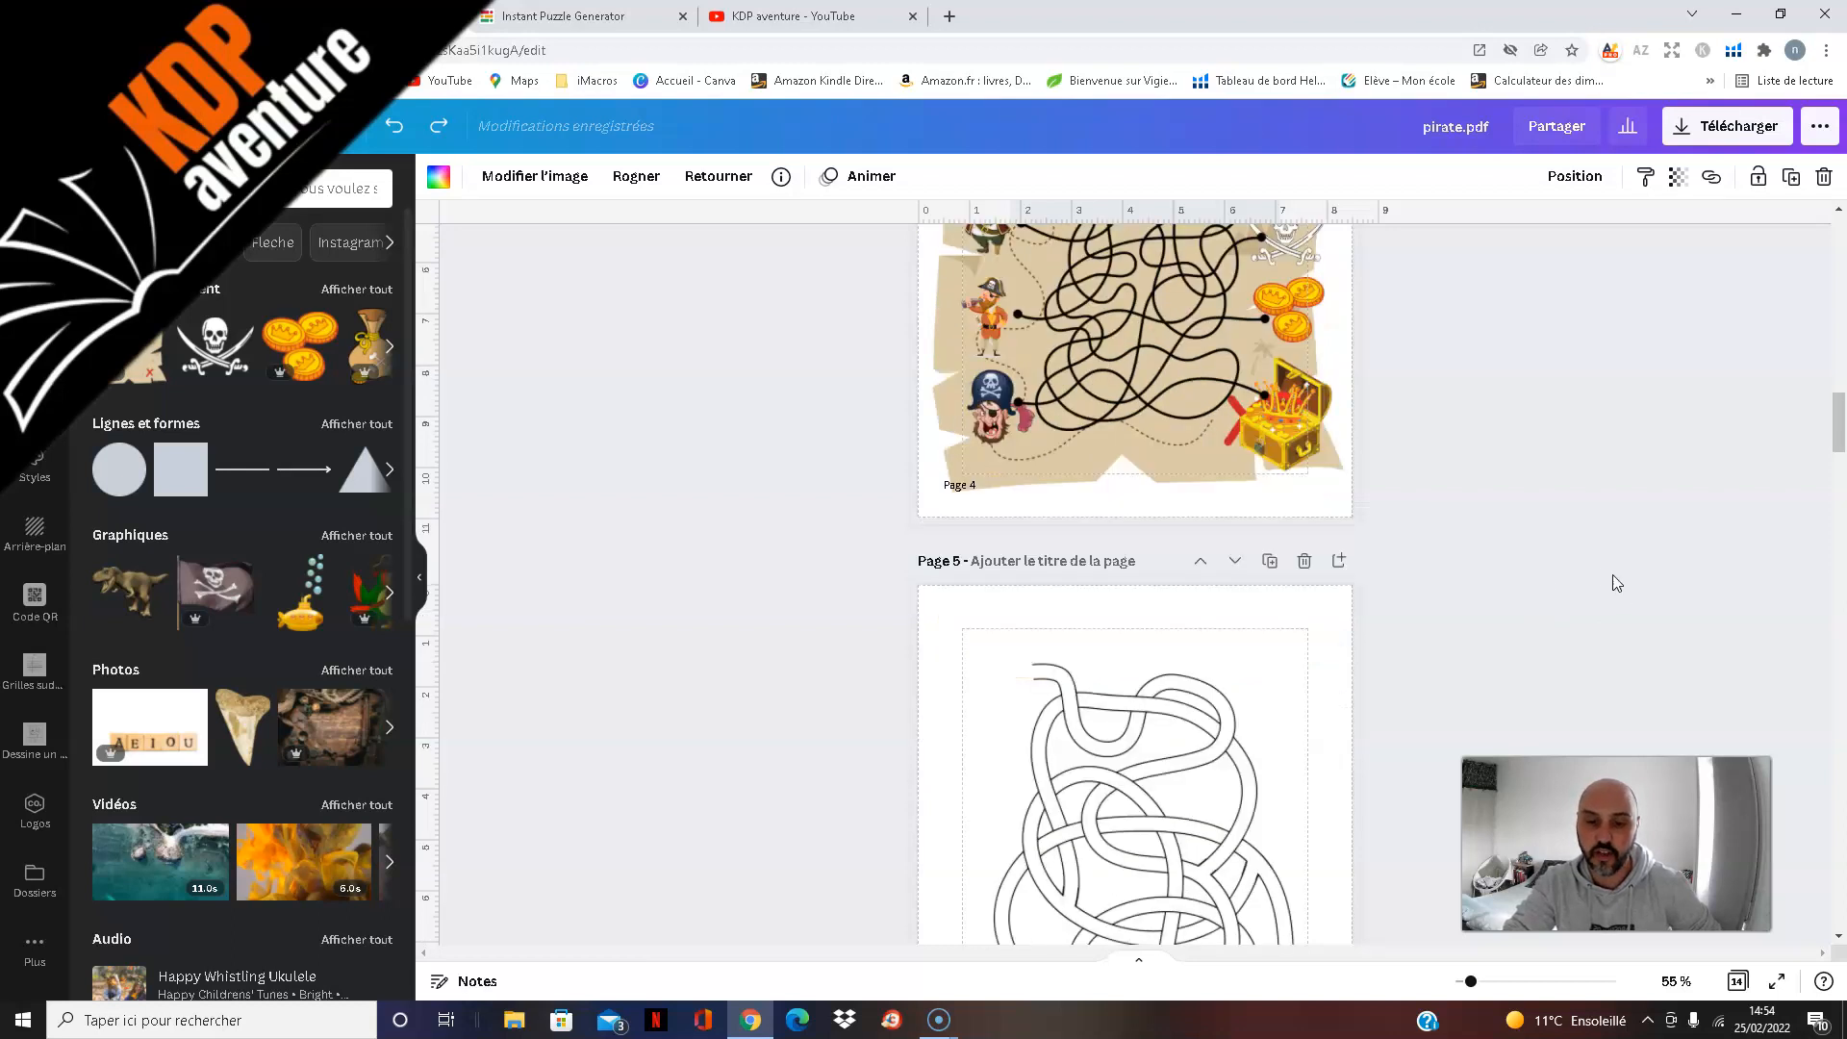
{"action": "scroll", "coordinate": [1579, 537], "scroll_direction": "up", "scroll_amount": 5}
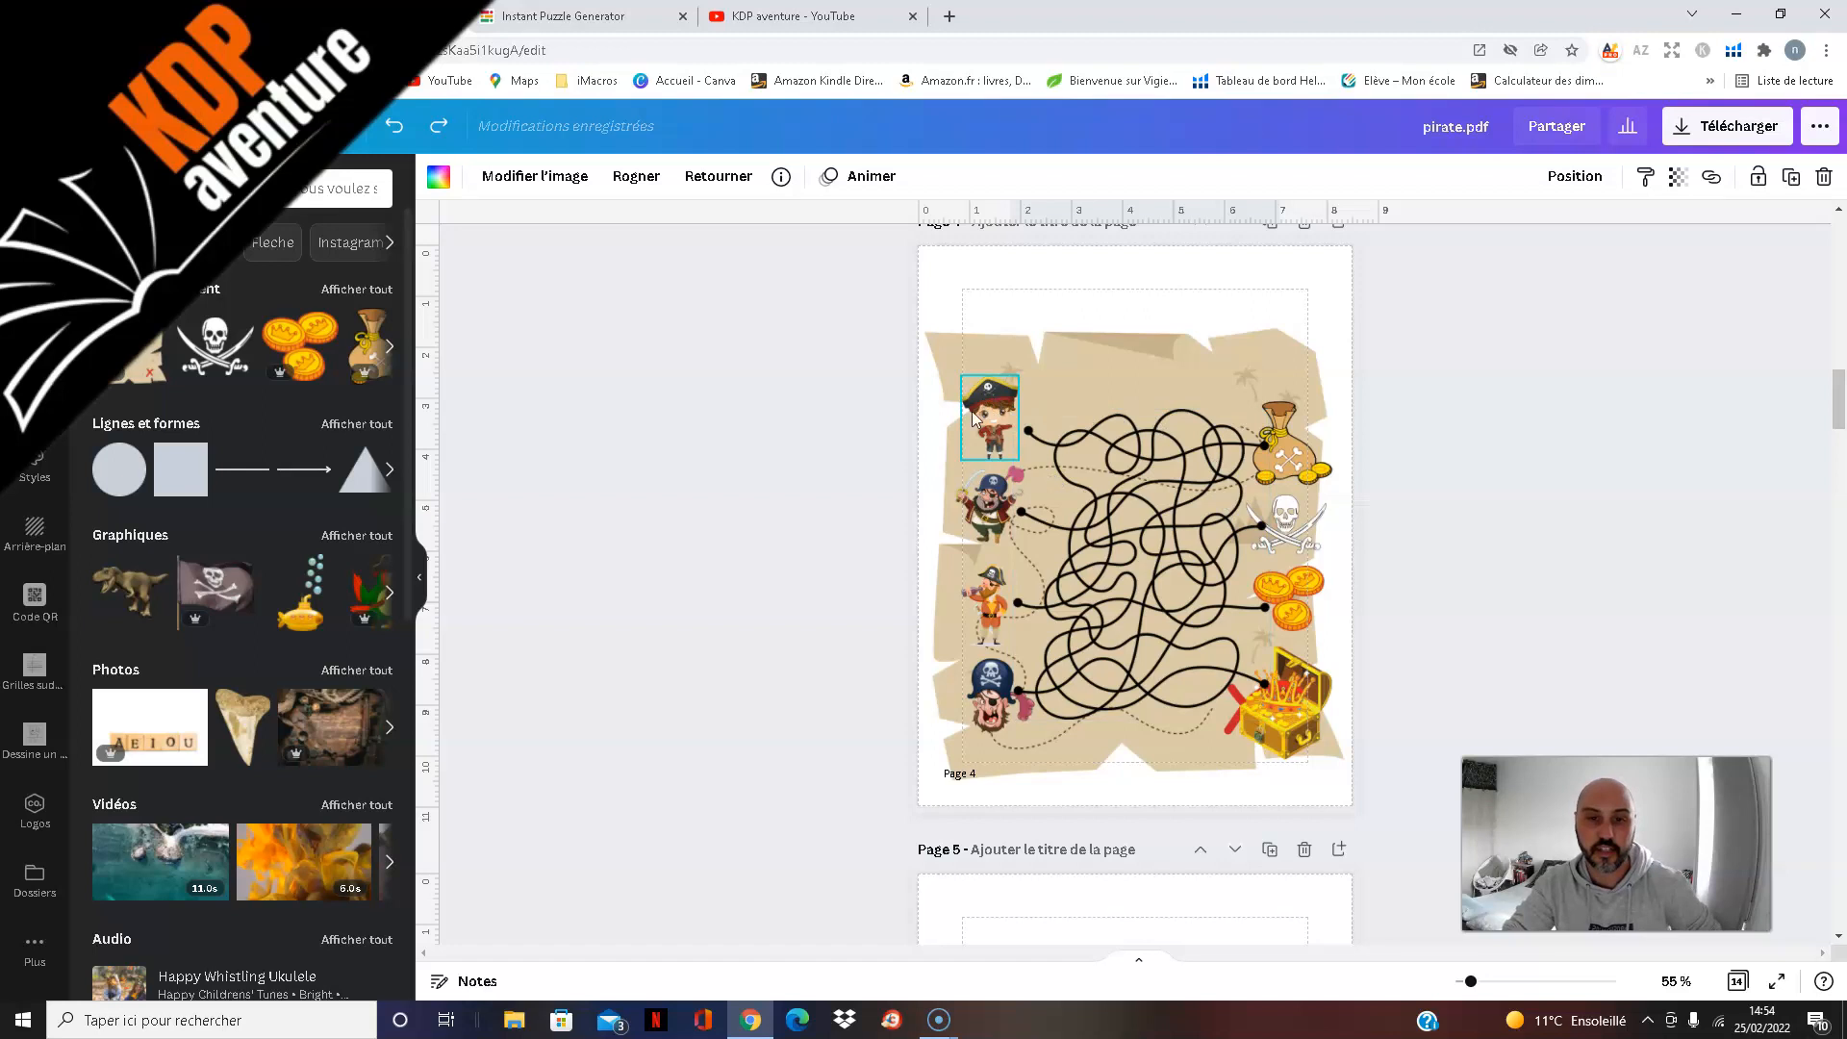
{"action": "left_click", "coordinate": [1019, 431]}
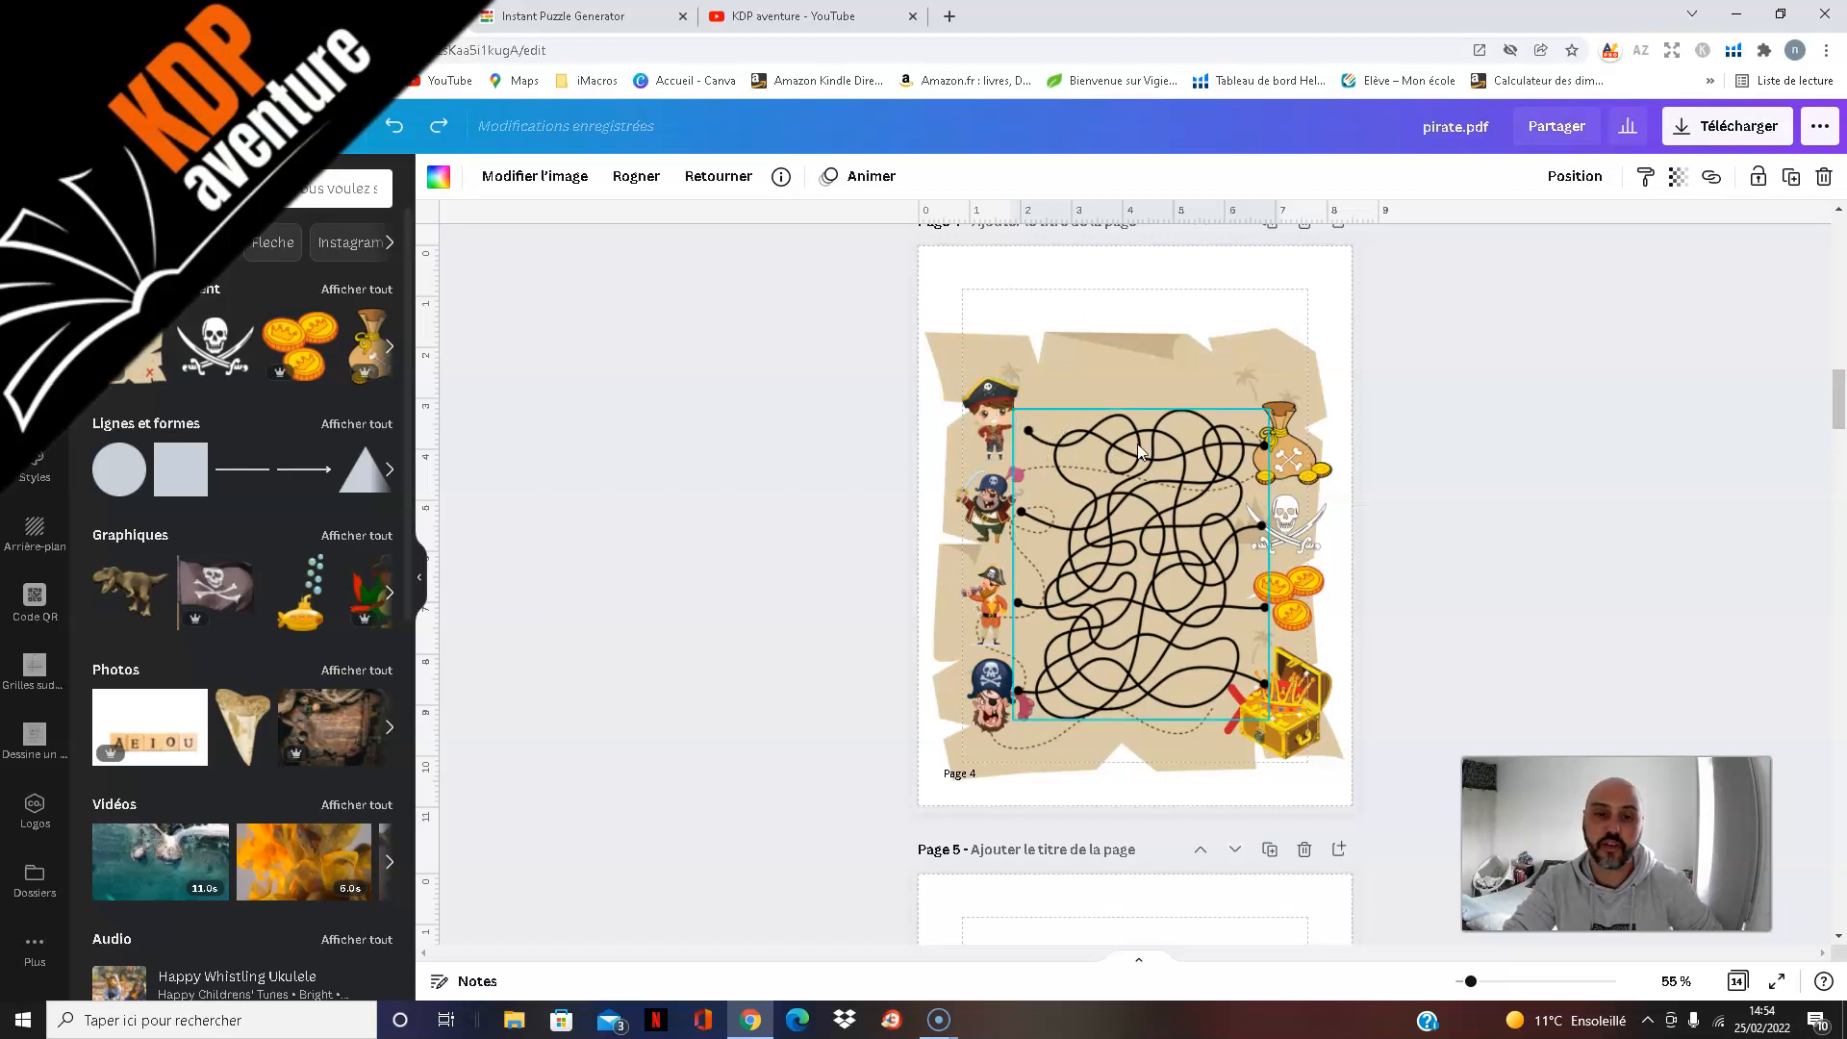
{"action": "left_click", "coordinate": [1074, 387]}
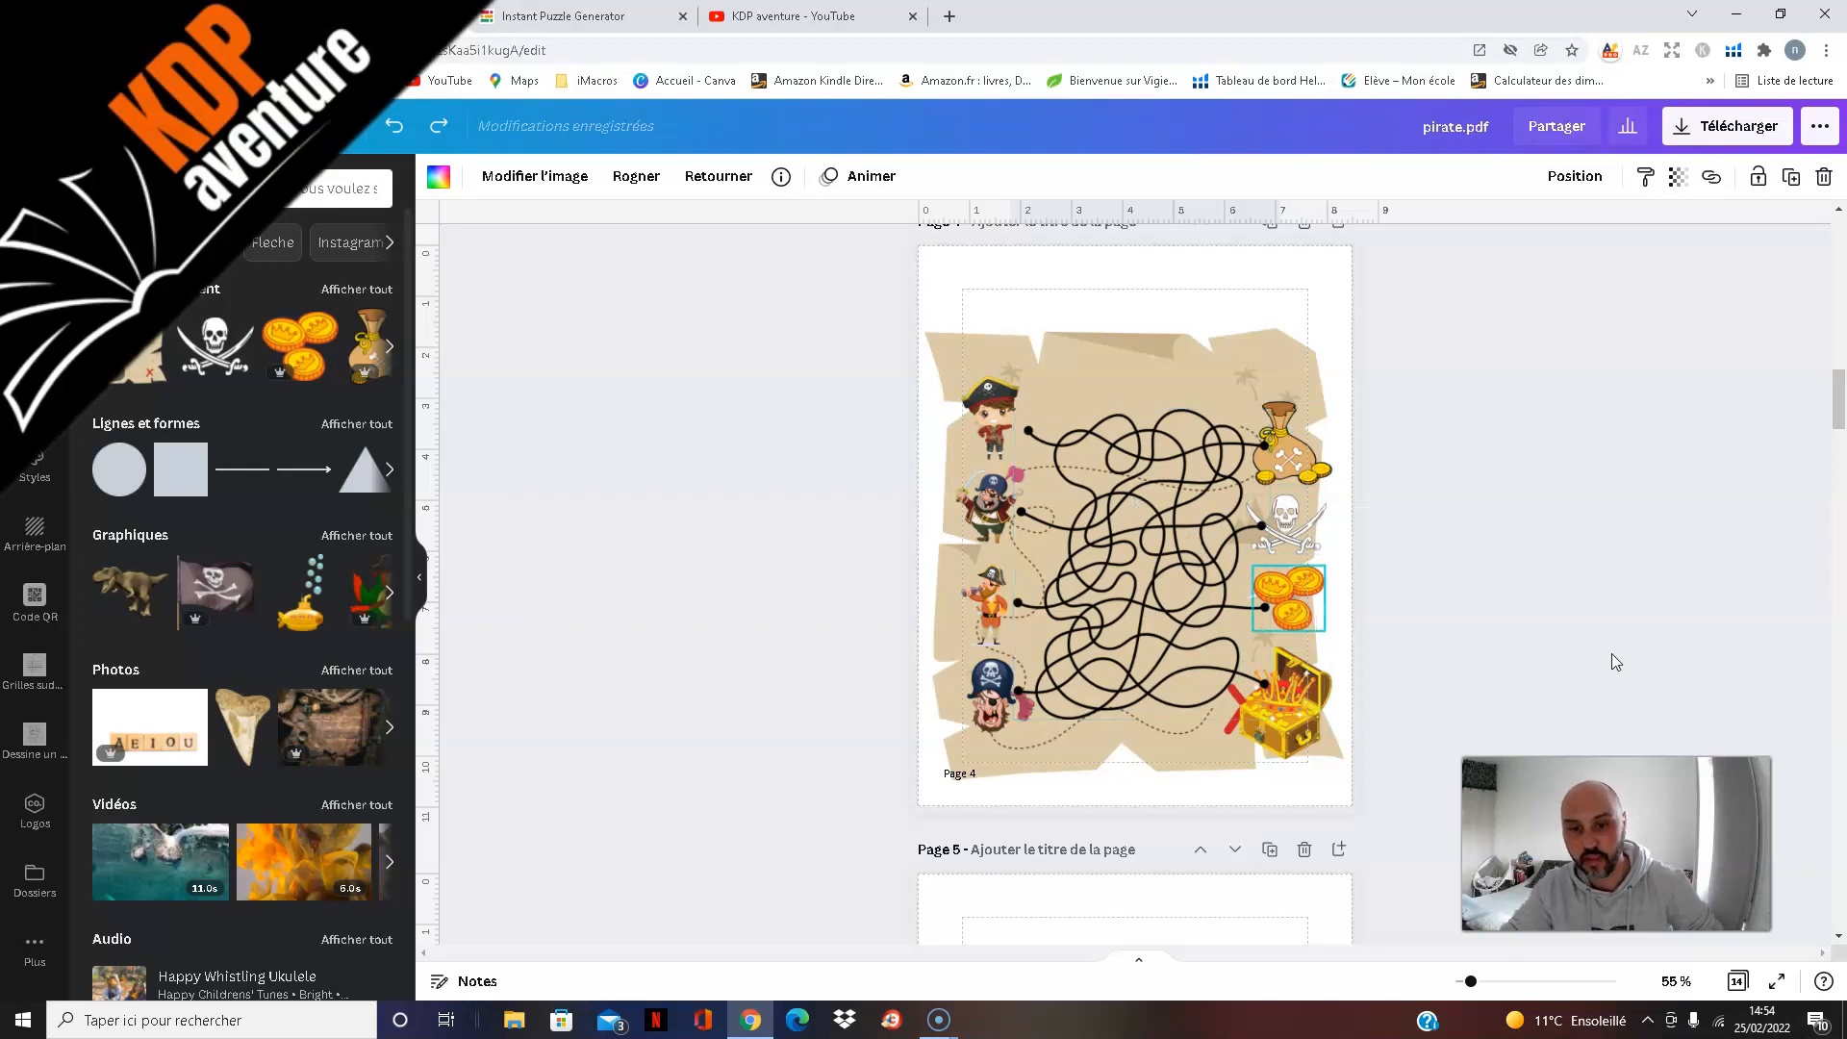
Step: Look through the undecorated mazes on pages 5 to 11
{"action": "scroll", "coordinate": [1601, 570], "scroll_direction": "down", "scroll_amount": 5}
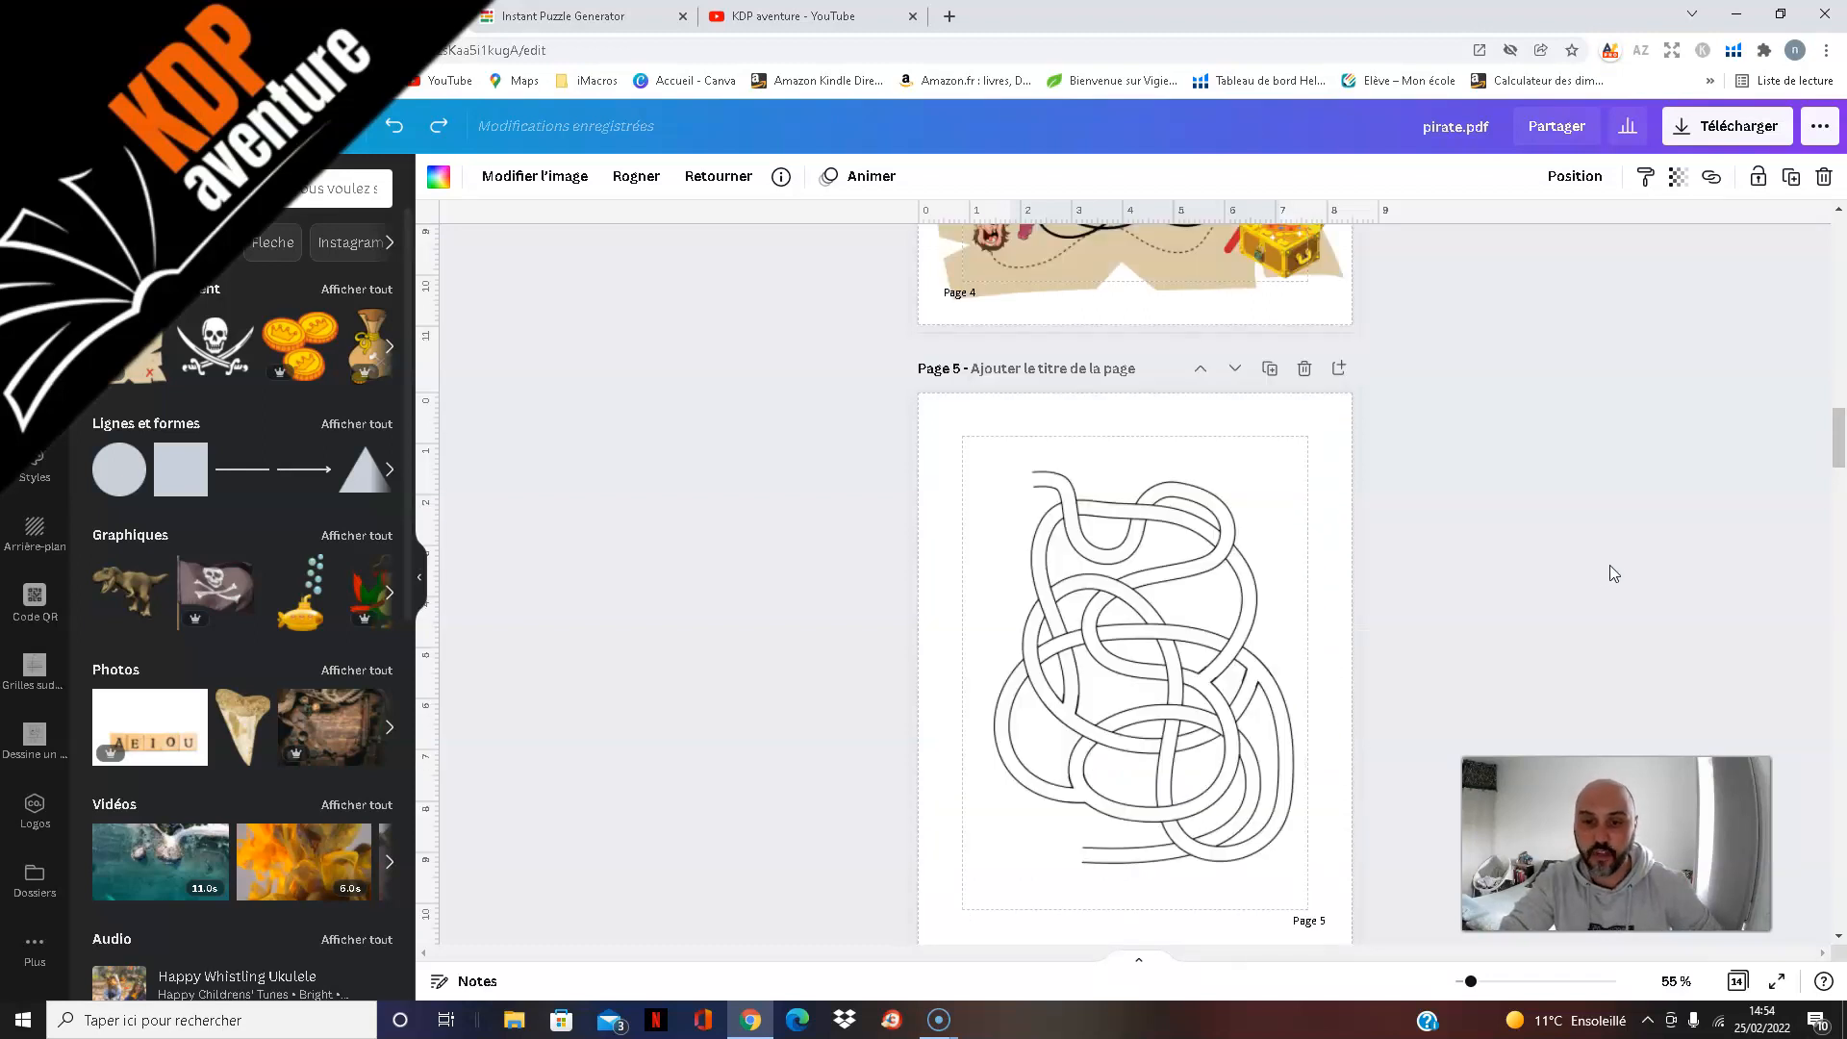
{"action": "scroll", "coordinate": [1613, 561], "scroll_direction": "down", "scroll_amount": 5}
{"action": "scroll", "coordinate": [1586, 564], "scroll_direction": "down", "scroll_amount": 5}
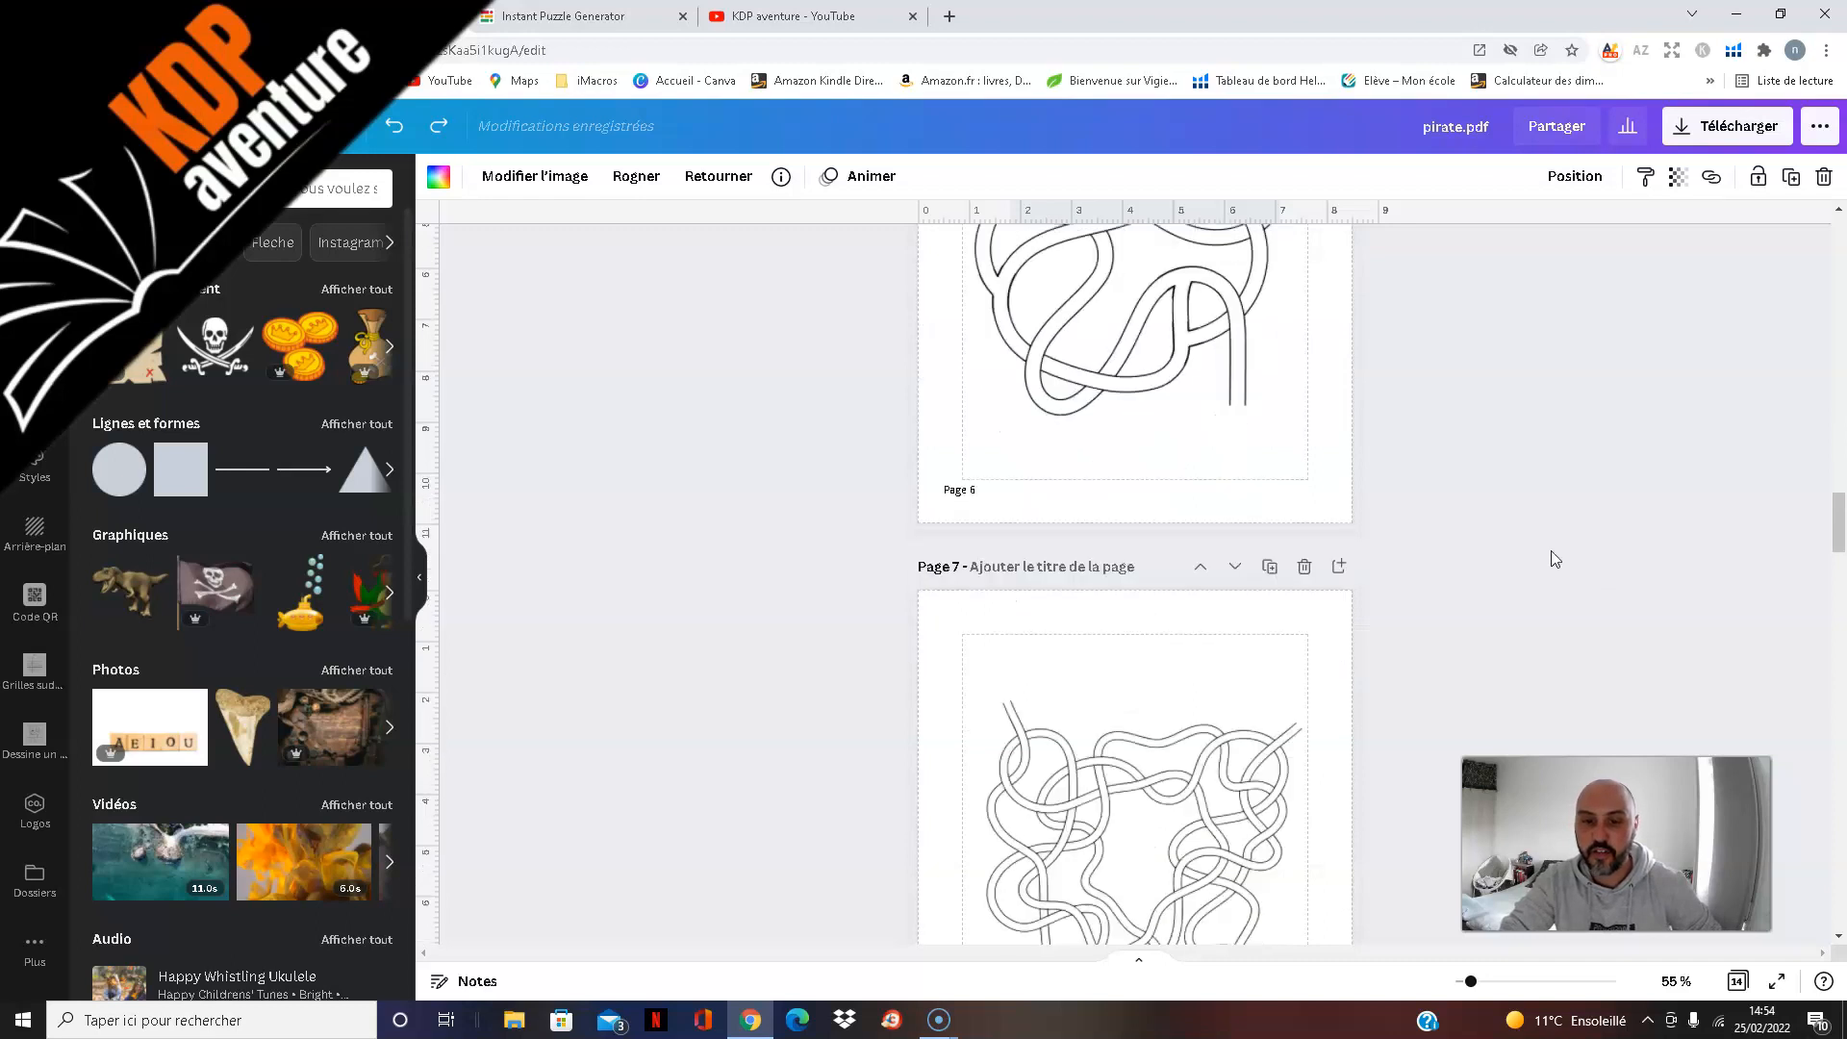
{"action": "scroll", "coordinate": [1556, 539], "scroll_direction": "down", "scroll_amount": 5}
{"action": "scroll", "coordinate": [1557, 537], "scroll_direction": "down", "scroll_amount": 15}
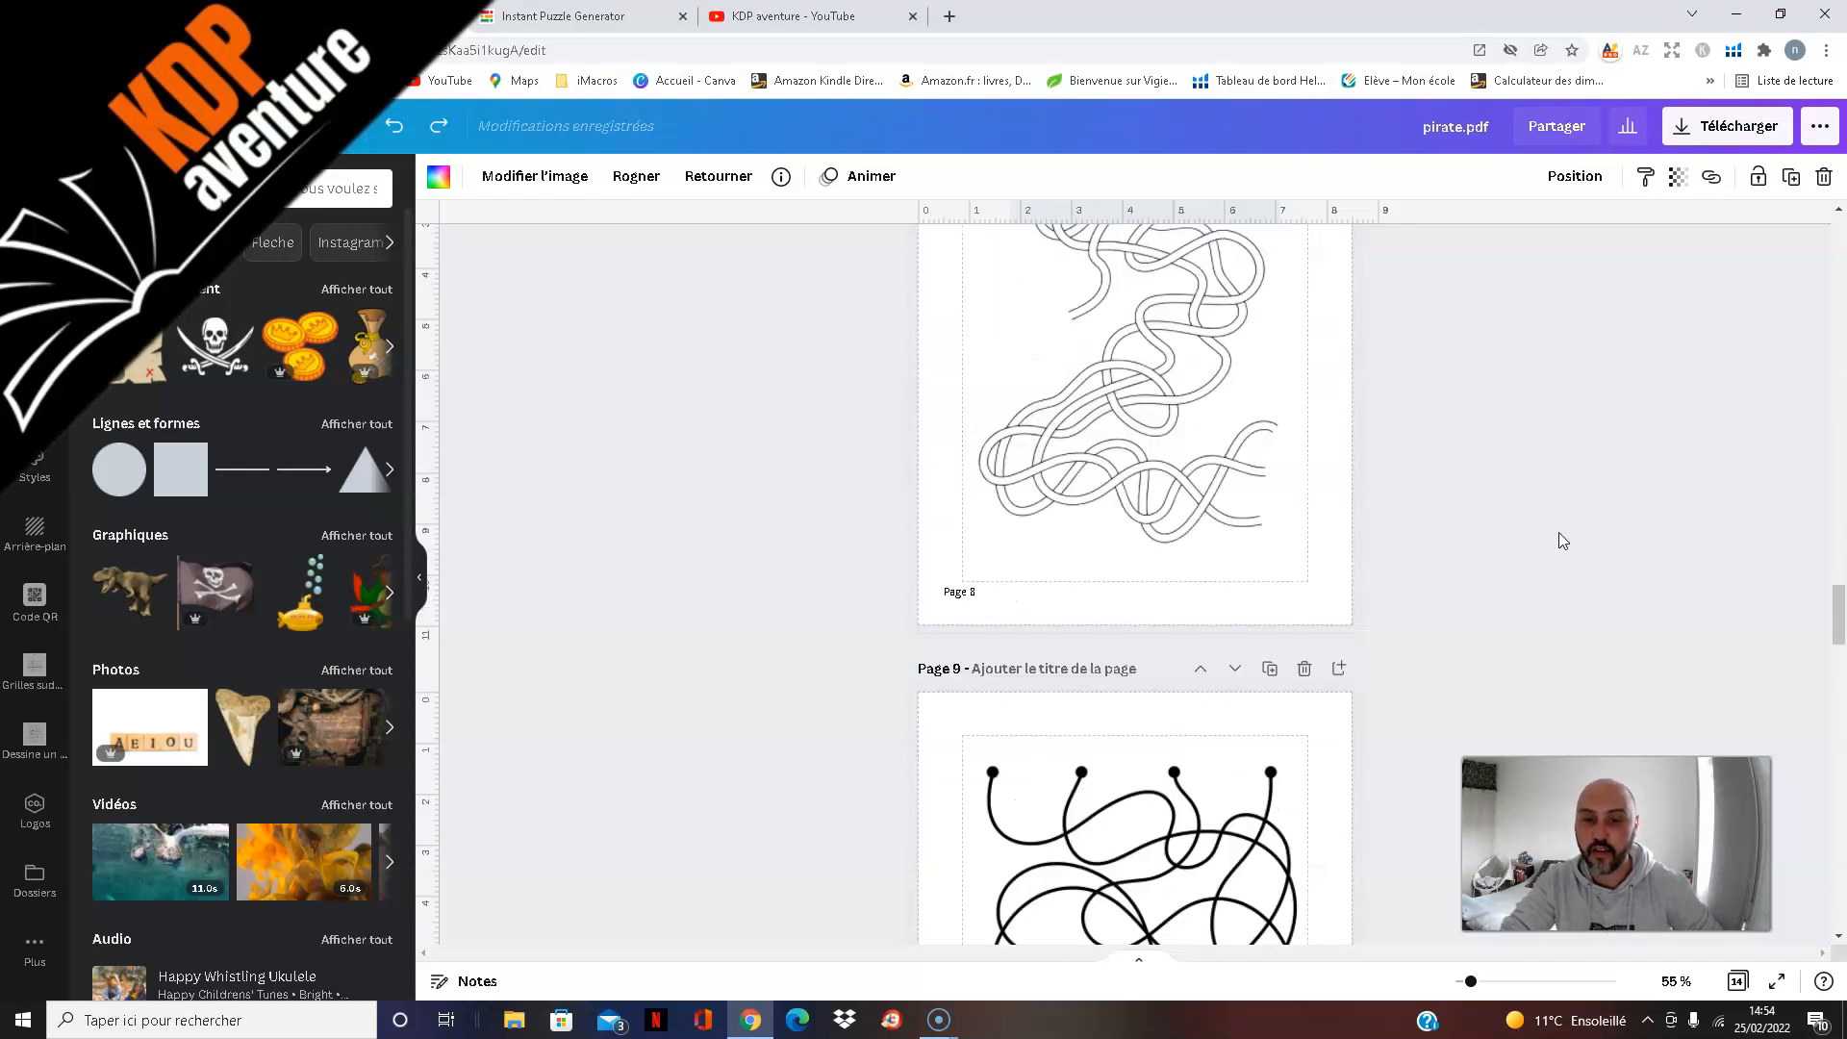
{"action": "scroll", "coordinate": [1559, 532], "scroll_direction": "down", "scroll_amount": 15}
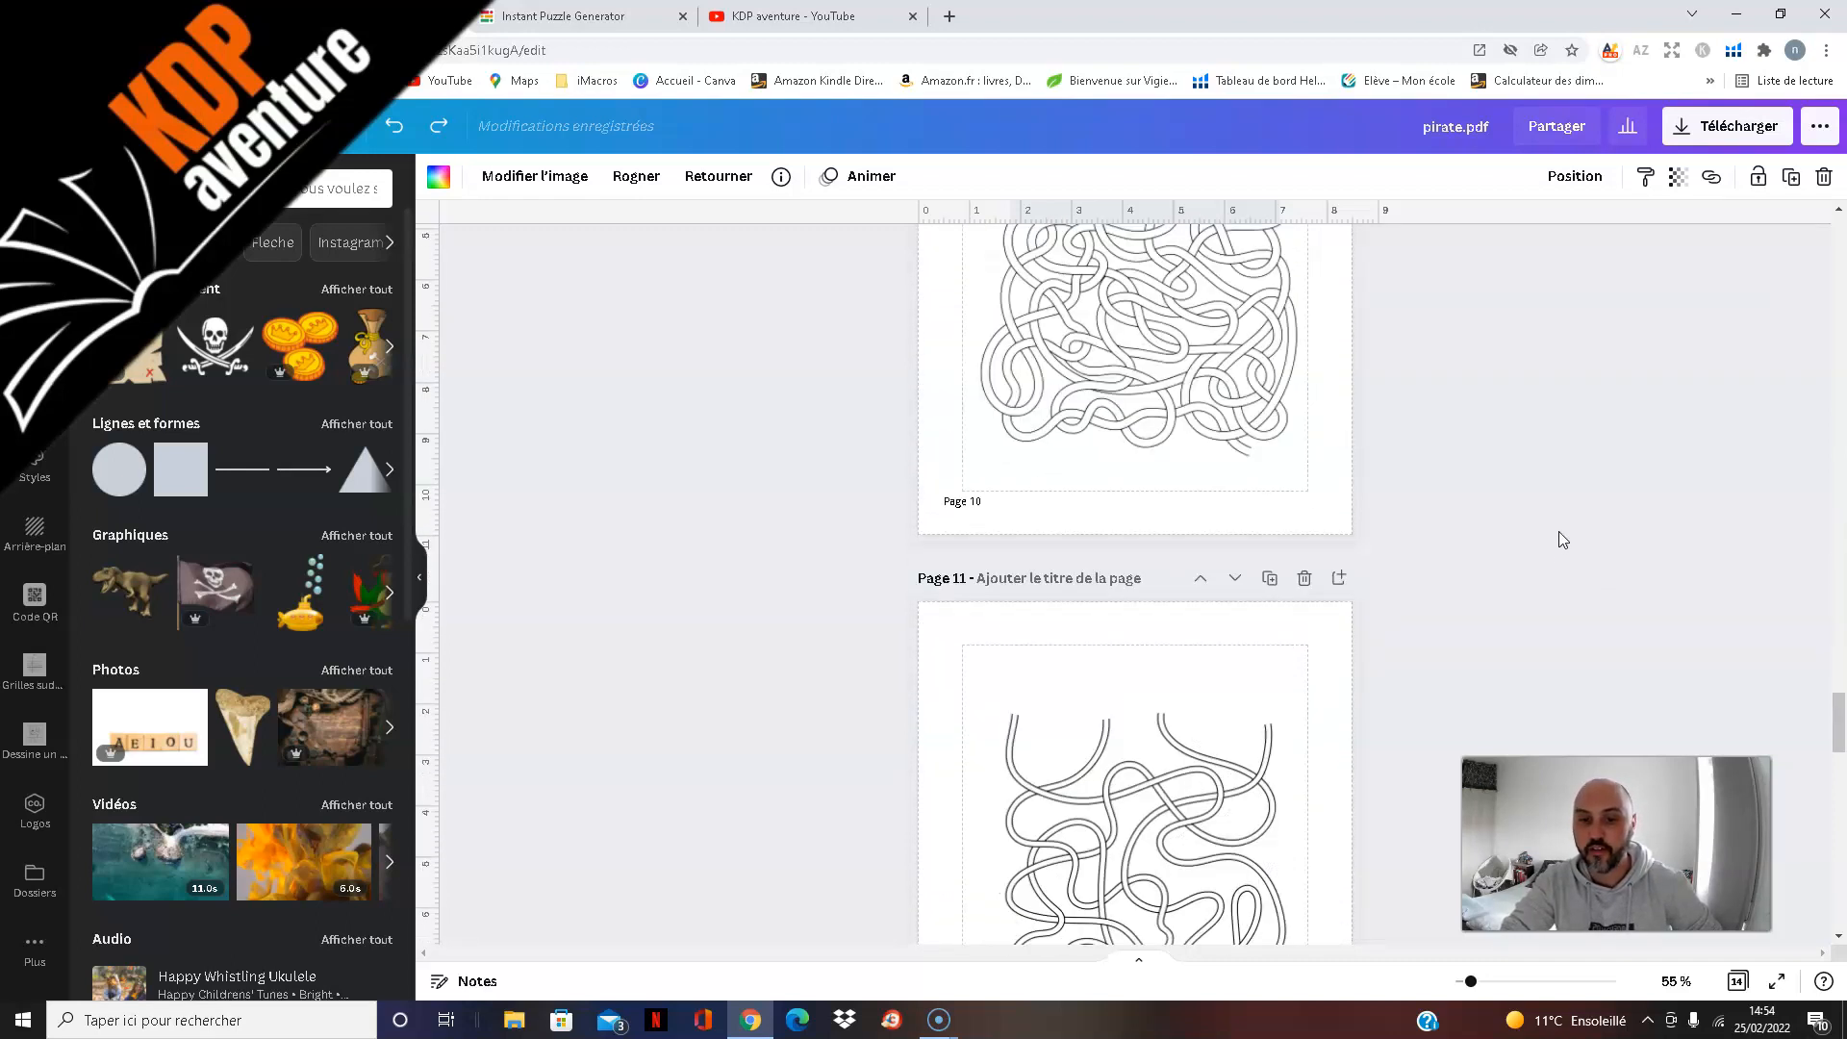
Step: Examine the solutions on pages 13 and 14, and look back at the maze on page 12
{"action": "scroll", "coordinate": [1559, 529], "scroll_direction": "down", "scroll_amount": 6}
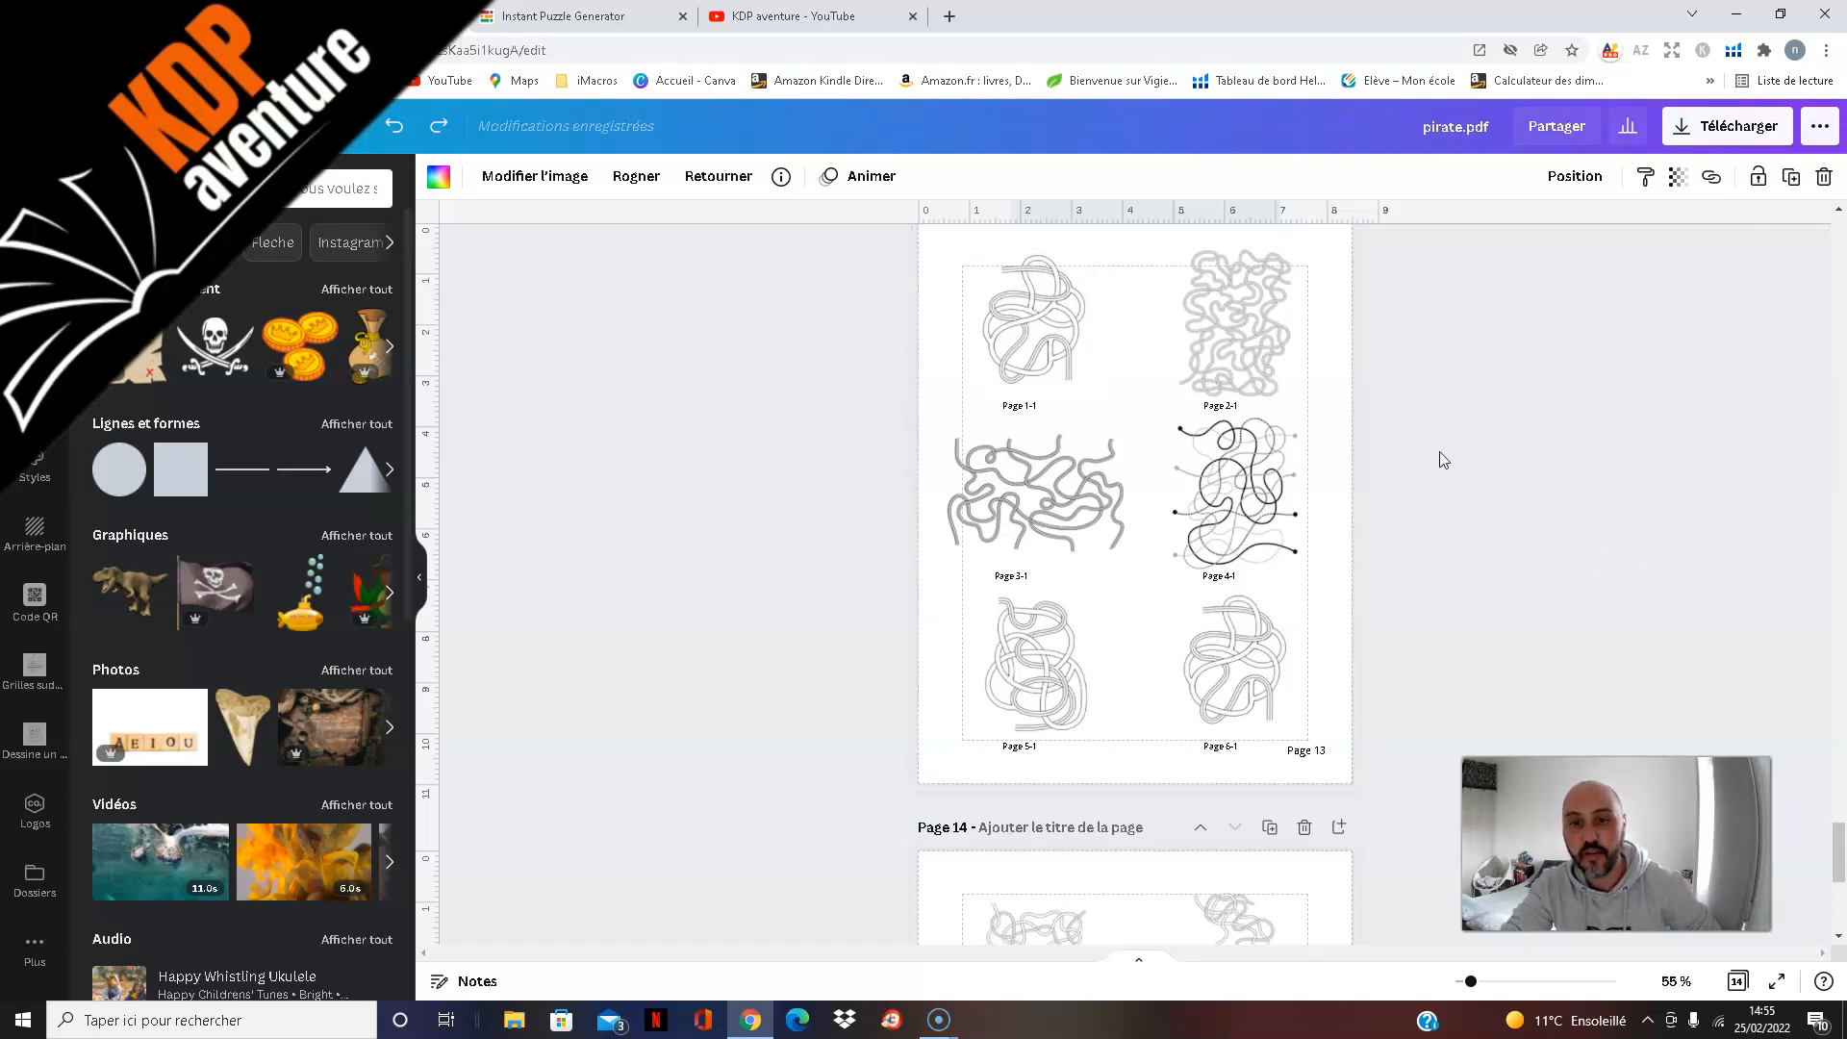
{"action": "scroll", "coordinate": [1520, 621], "scroll_direction": "down", "scroll_amount": 5}
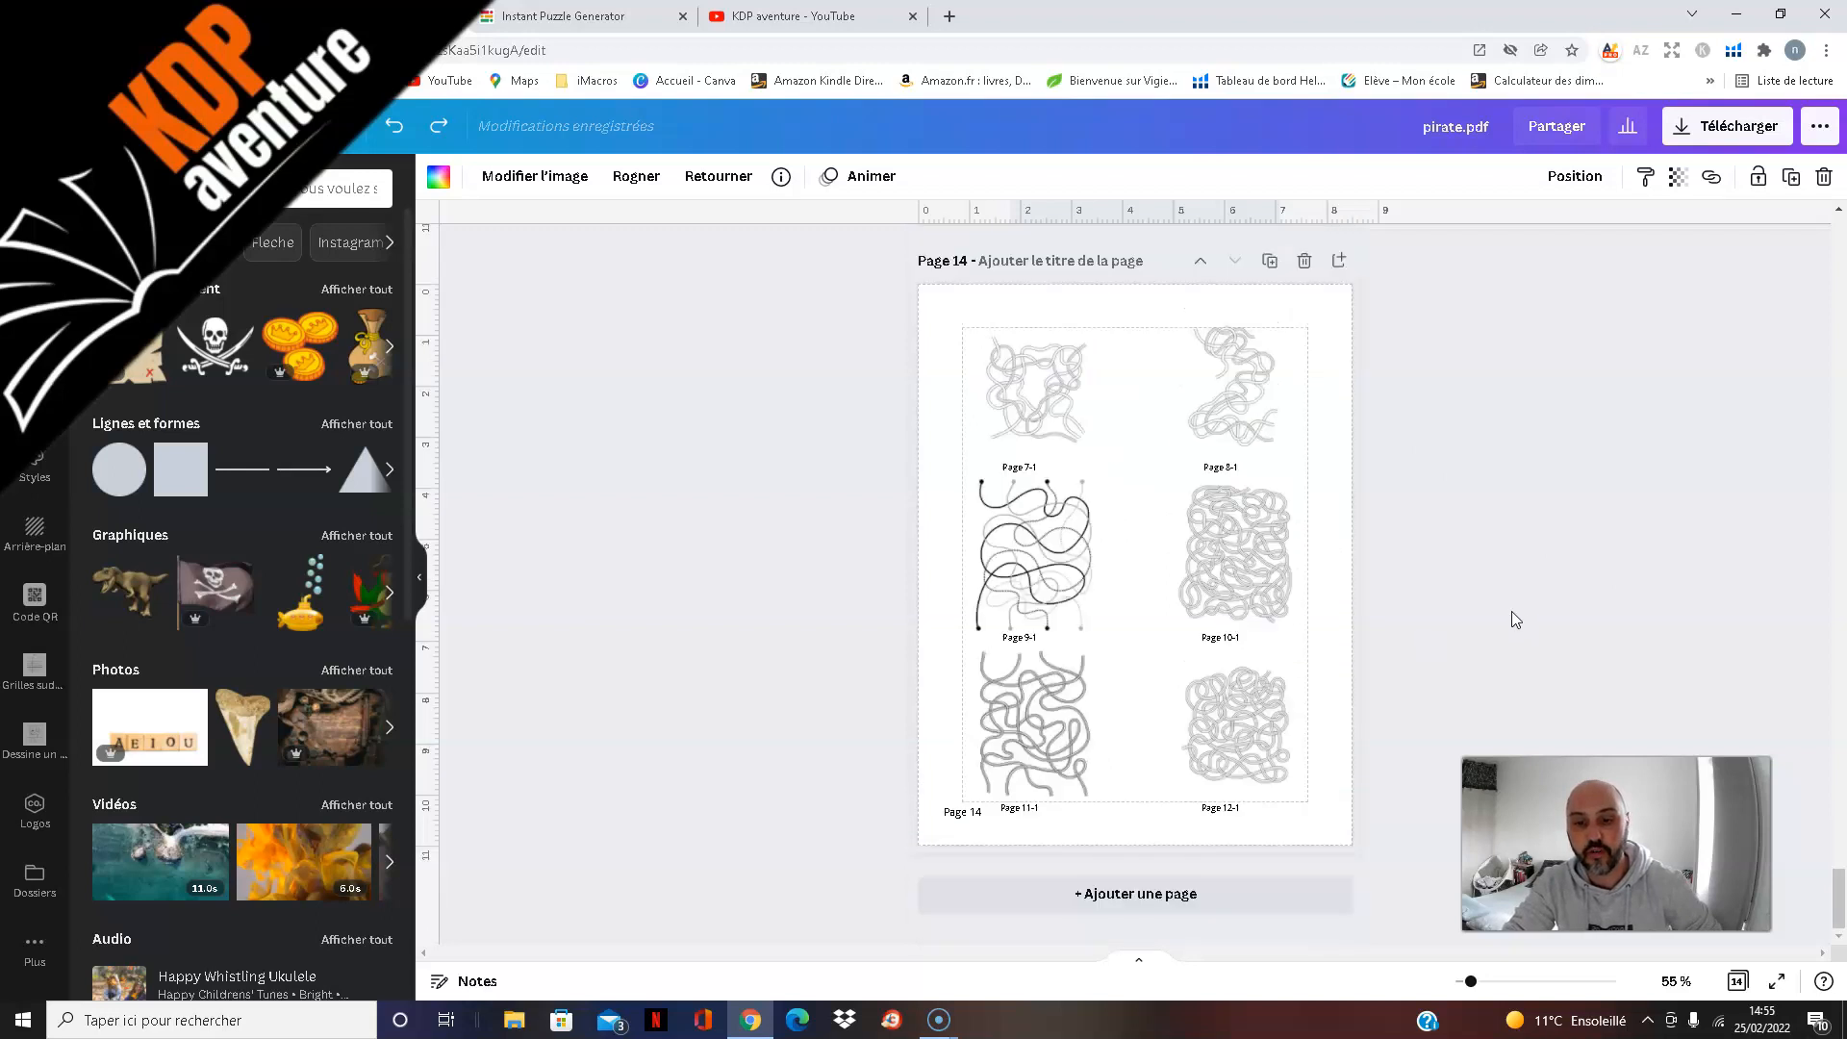
{"action": "scroll", "coordinate": [1487, 612], "scroll_direction": "up", "scroll_amount": 5}
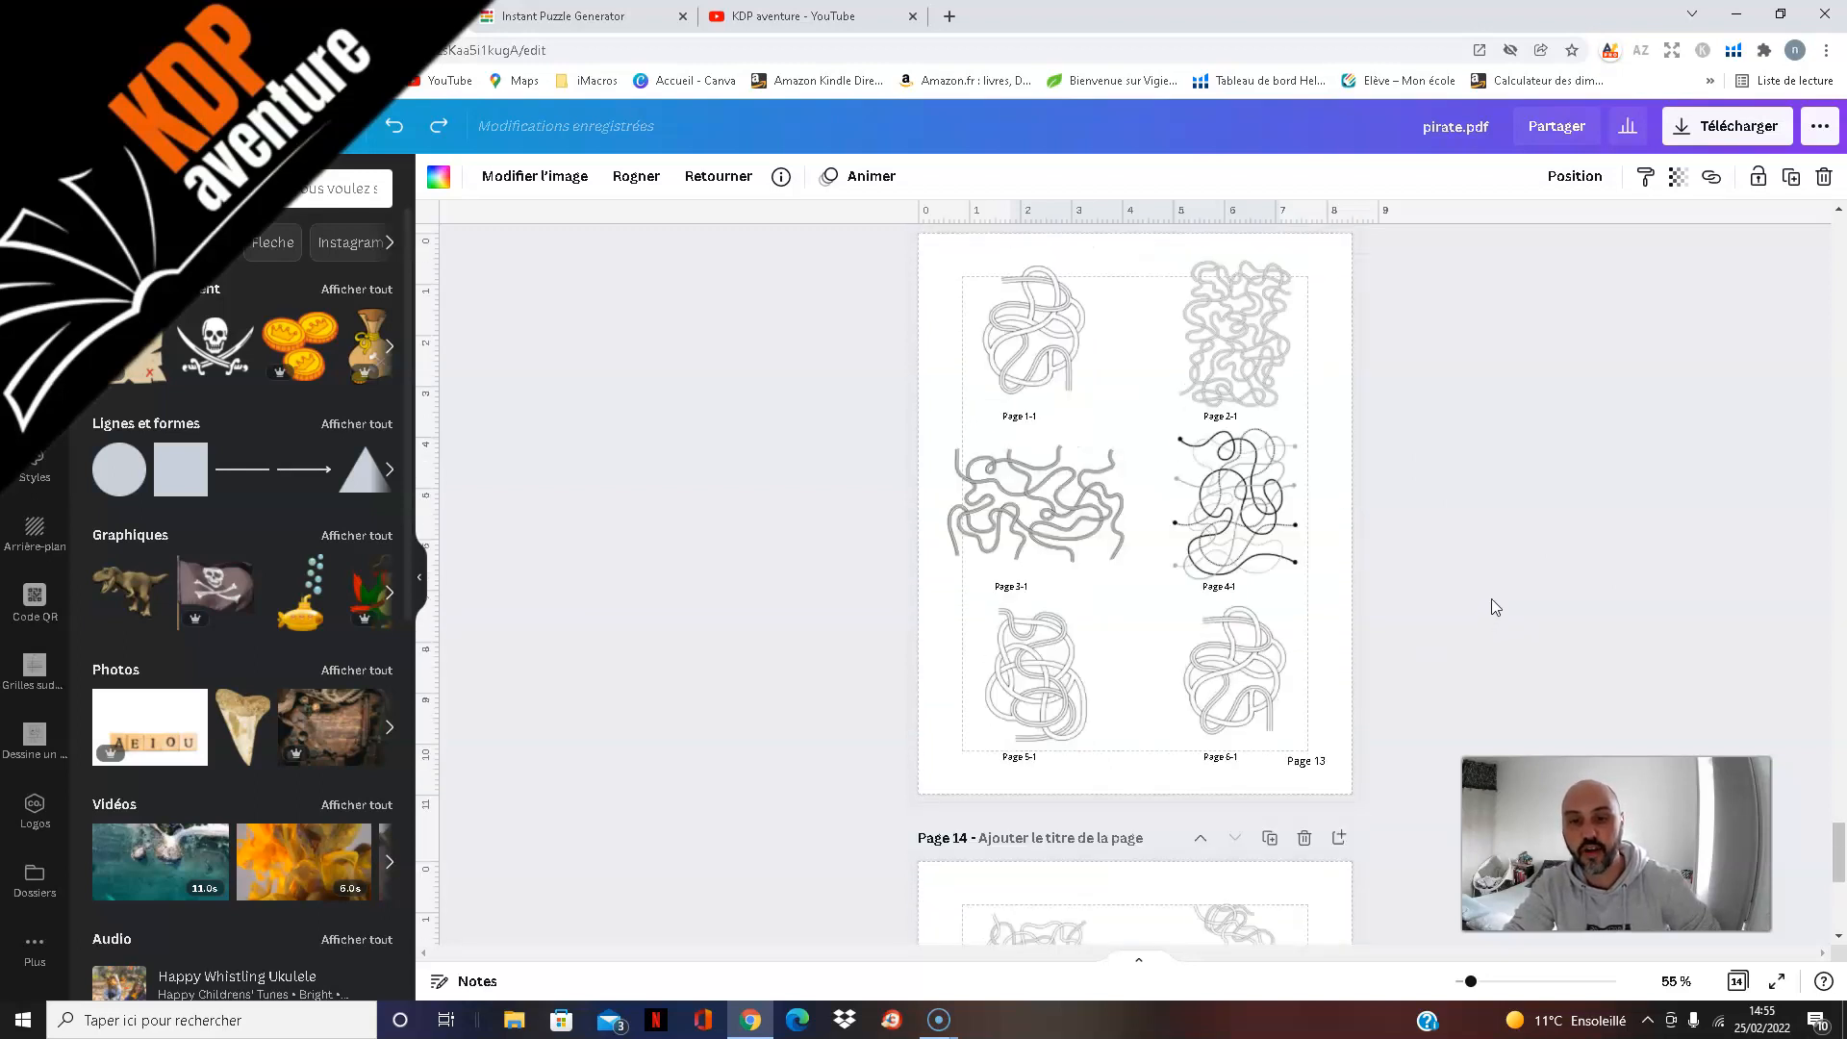
{"action": "scroll", "coordinate": [1499, 597], "scroll_direction": "up", "scroll_amount": 5}
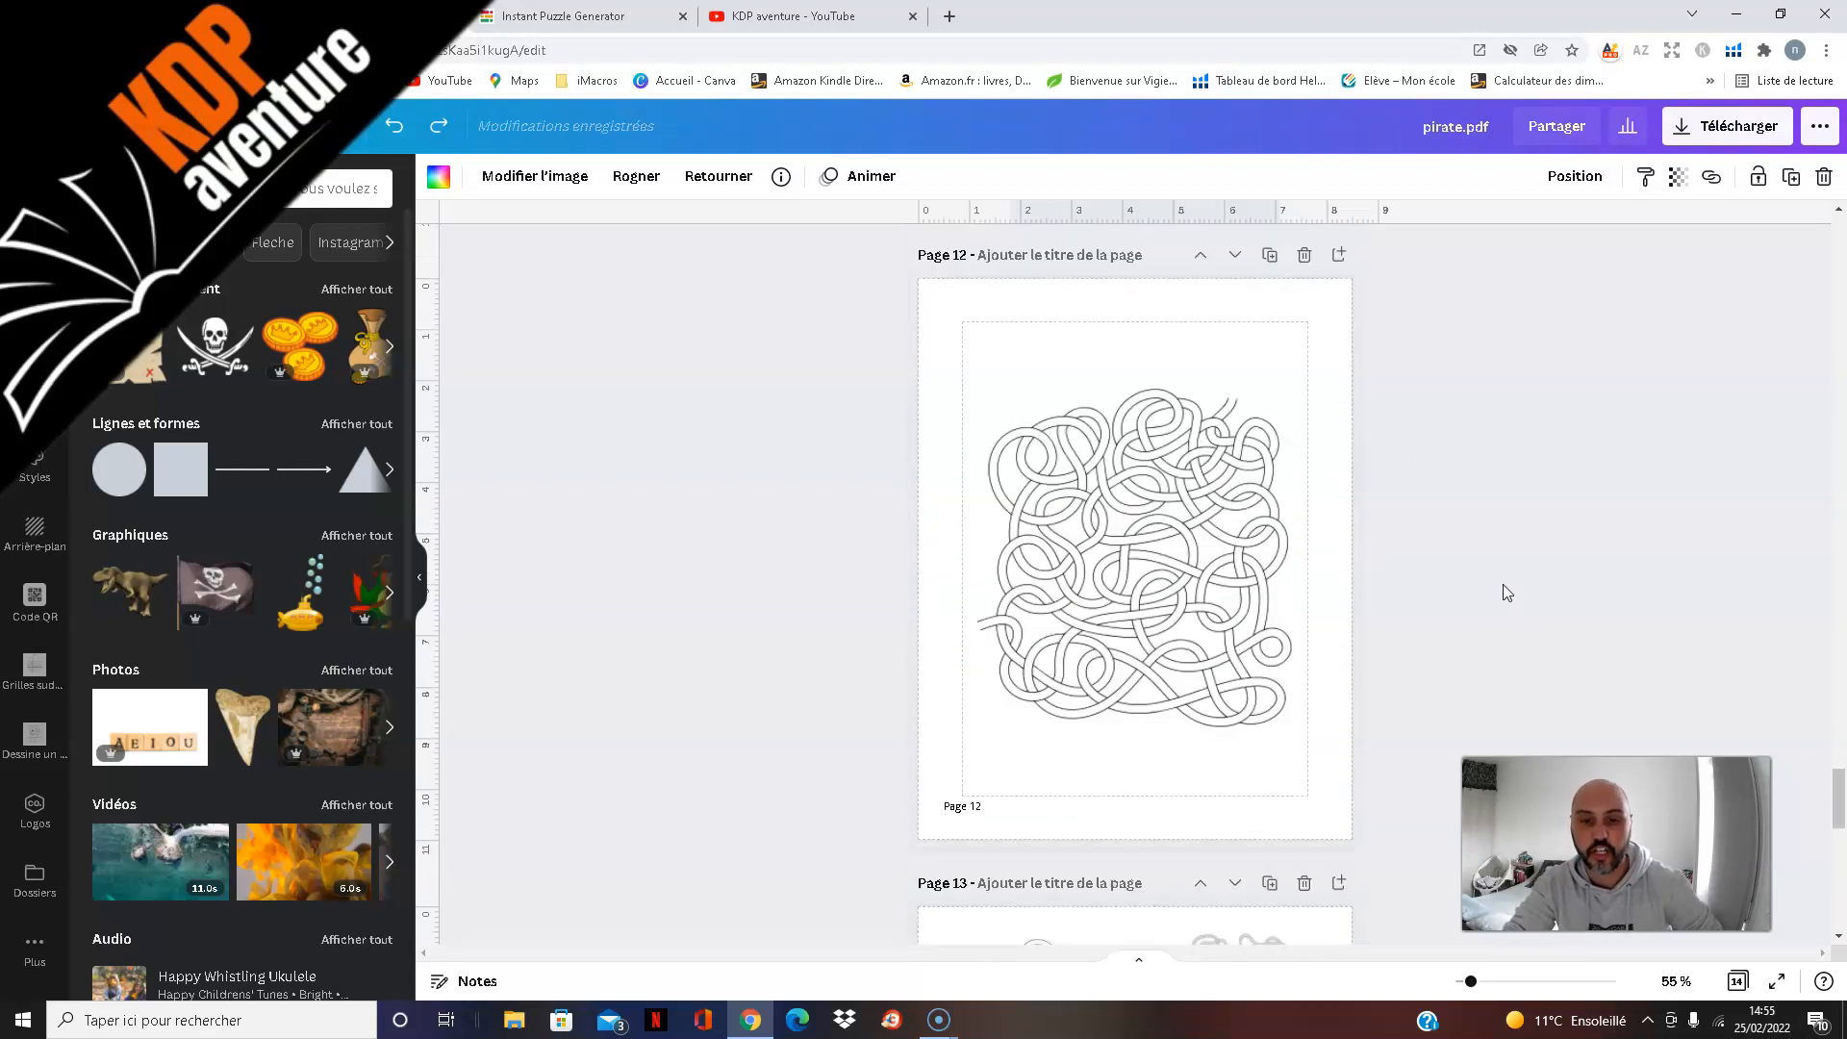
{"action": "scroll", "coordinate": [1503, 585], "scroll_direction": "down", "scroll_amount": 3}
{"action": "scroll", "coordinate": [1503, 581], "scroll_direction": "up", "scroll_amount": 2}
{"action": "scroll", "coordinate": [1502, 580], "scroll_direction": "down", "scroll_amount": 4}
{"action": "scroll", "coordinate": [1503, 580], "scroll_direction": "up", "scroll_amount": 4}
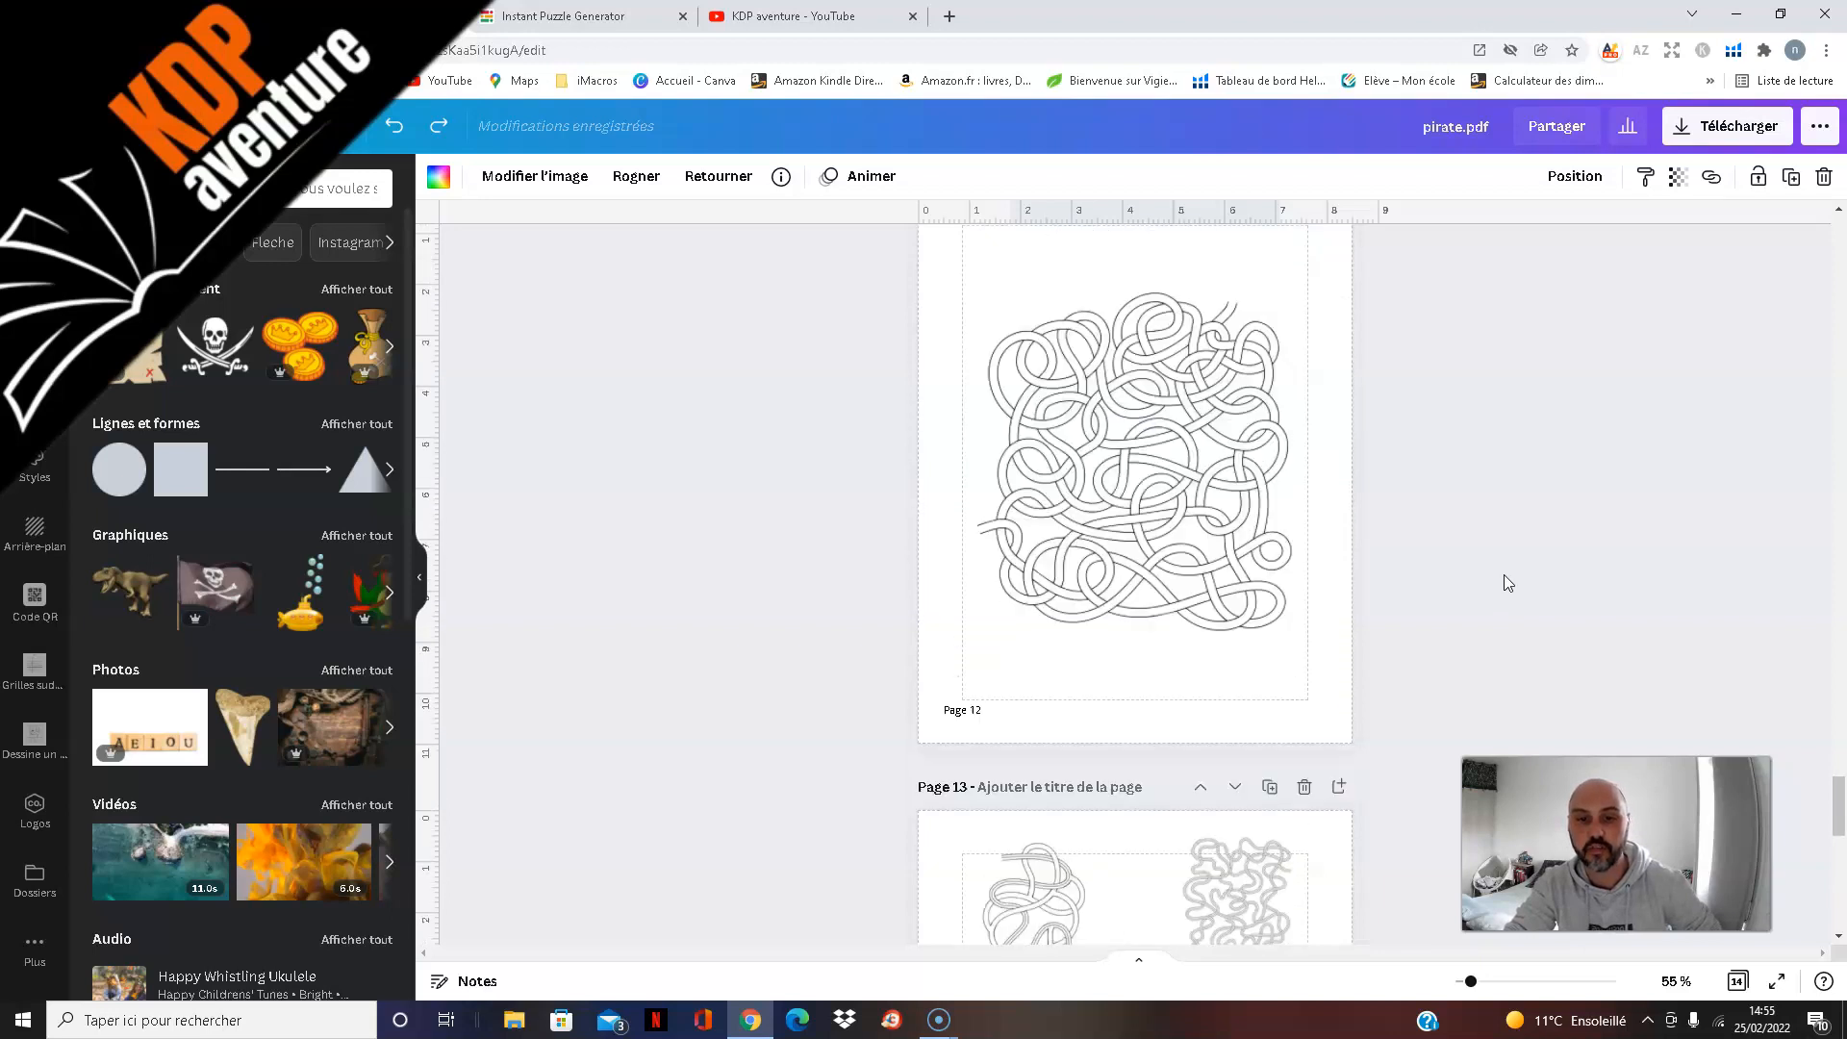
Step: Go back through the maze pages to review the decorated designs on pages 2 and 3
{"action": "scroll", "coordinate": [1506, 570], "scroll_direction": "up", "scroll_amount": 10}
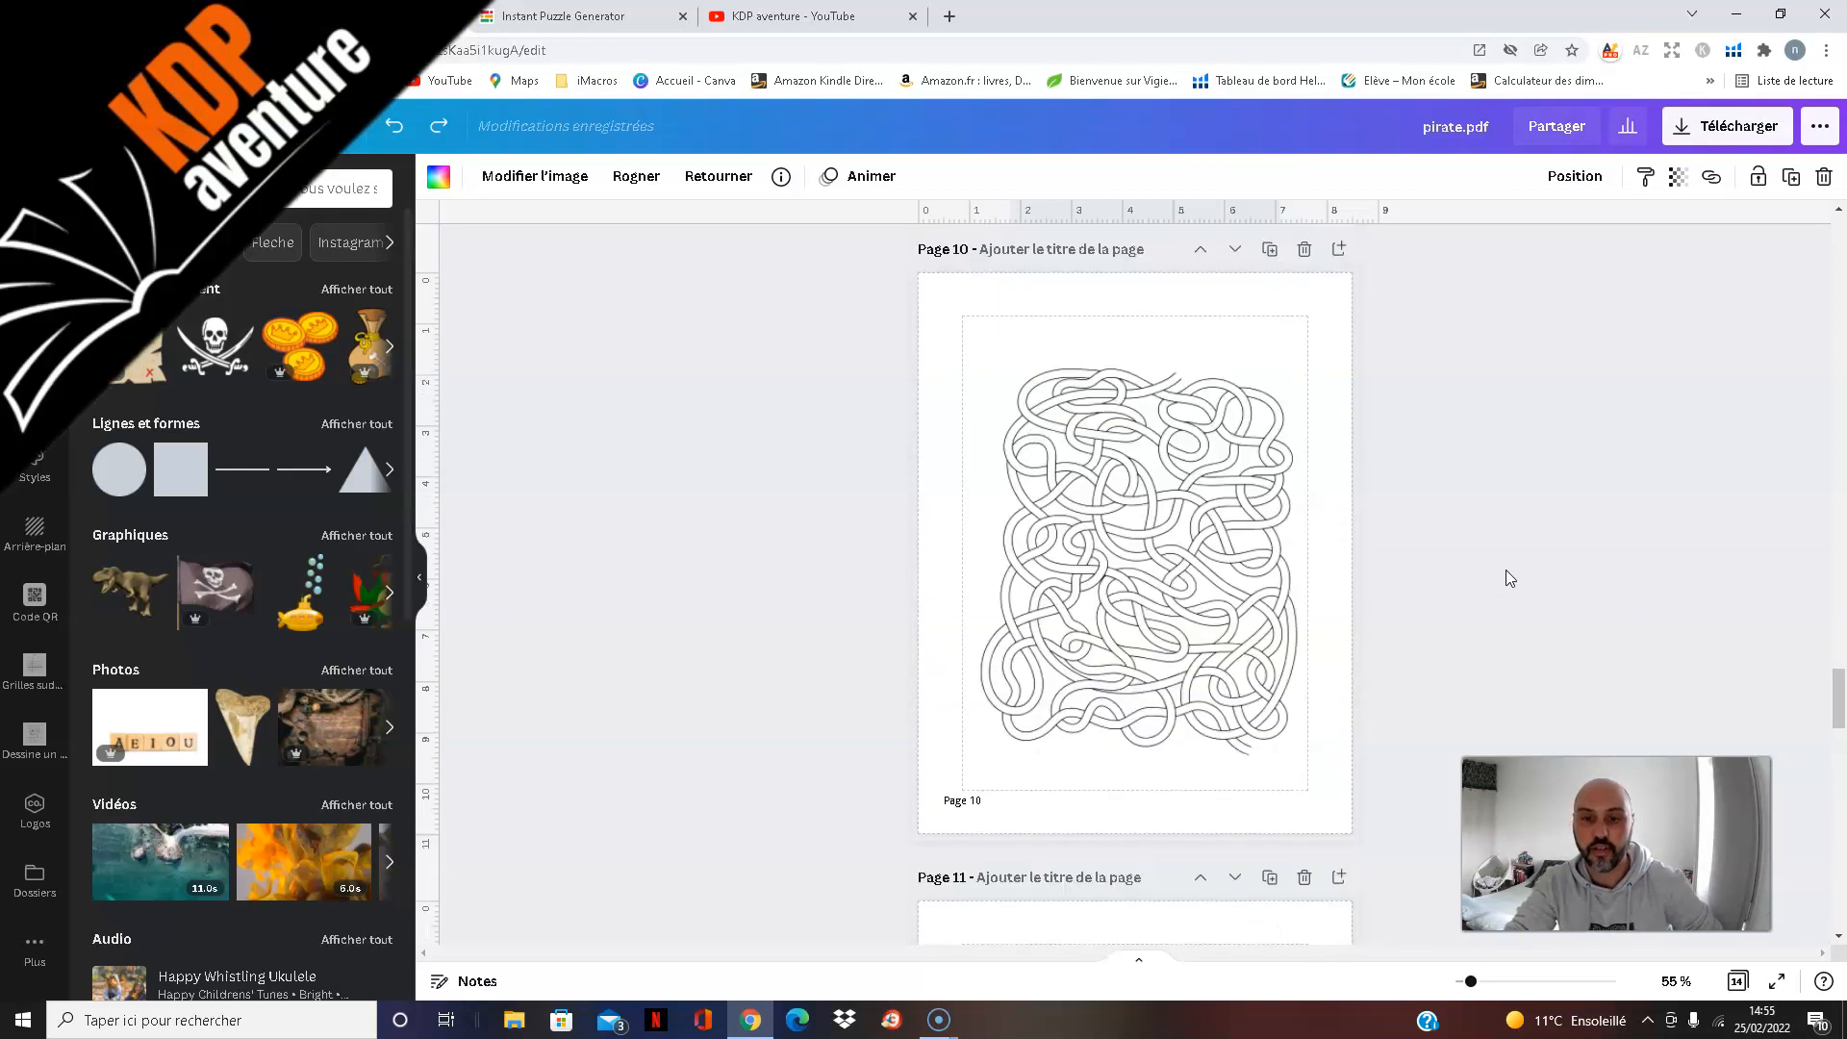
{"action": "scroll", "coordinate": [1508, 570], "scroll_direction": "up", "scroll_amount": 12}
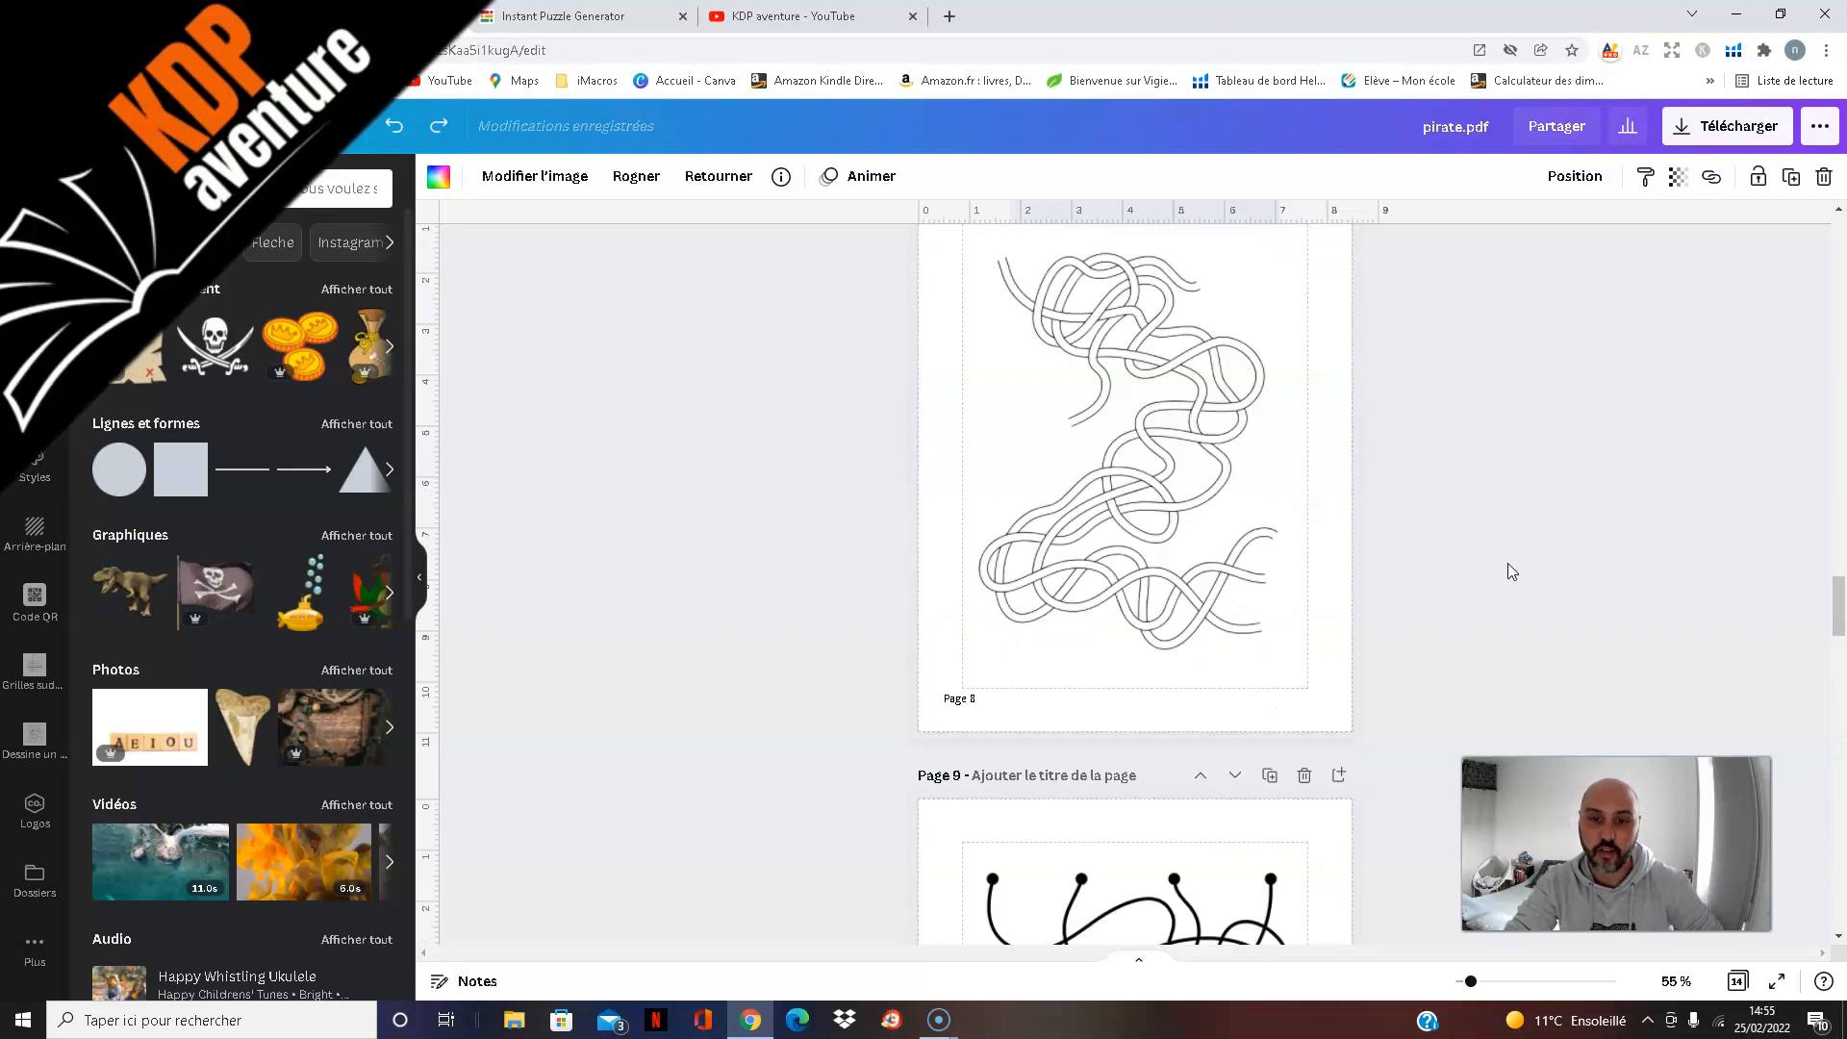
{"action": "scroll", "coordinate": [1509, 562], "scroll_direction": "up", "scroll_amount": 7}
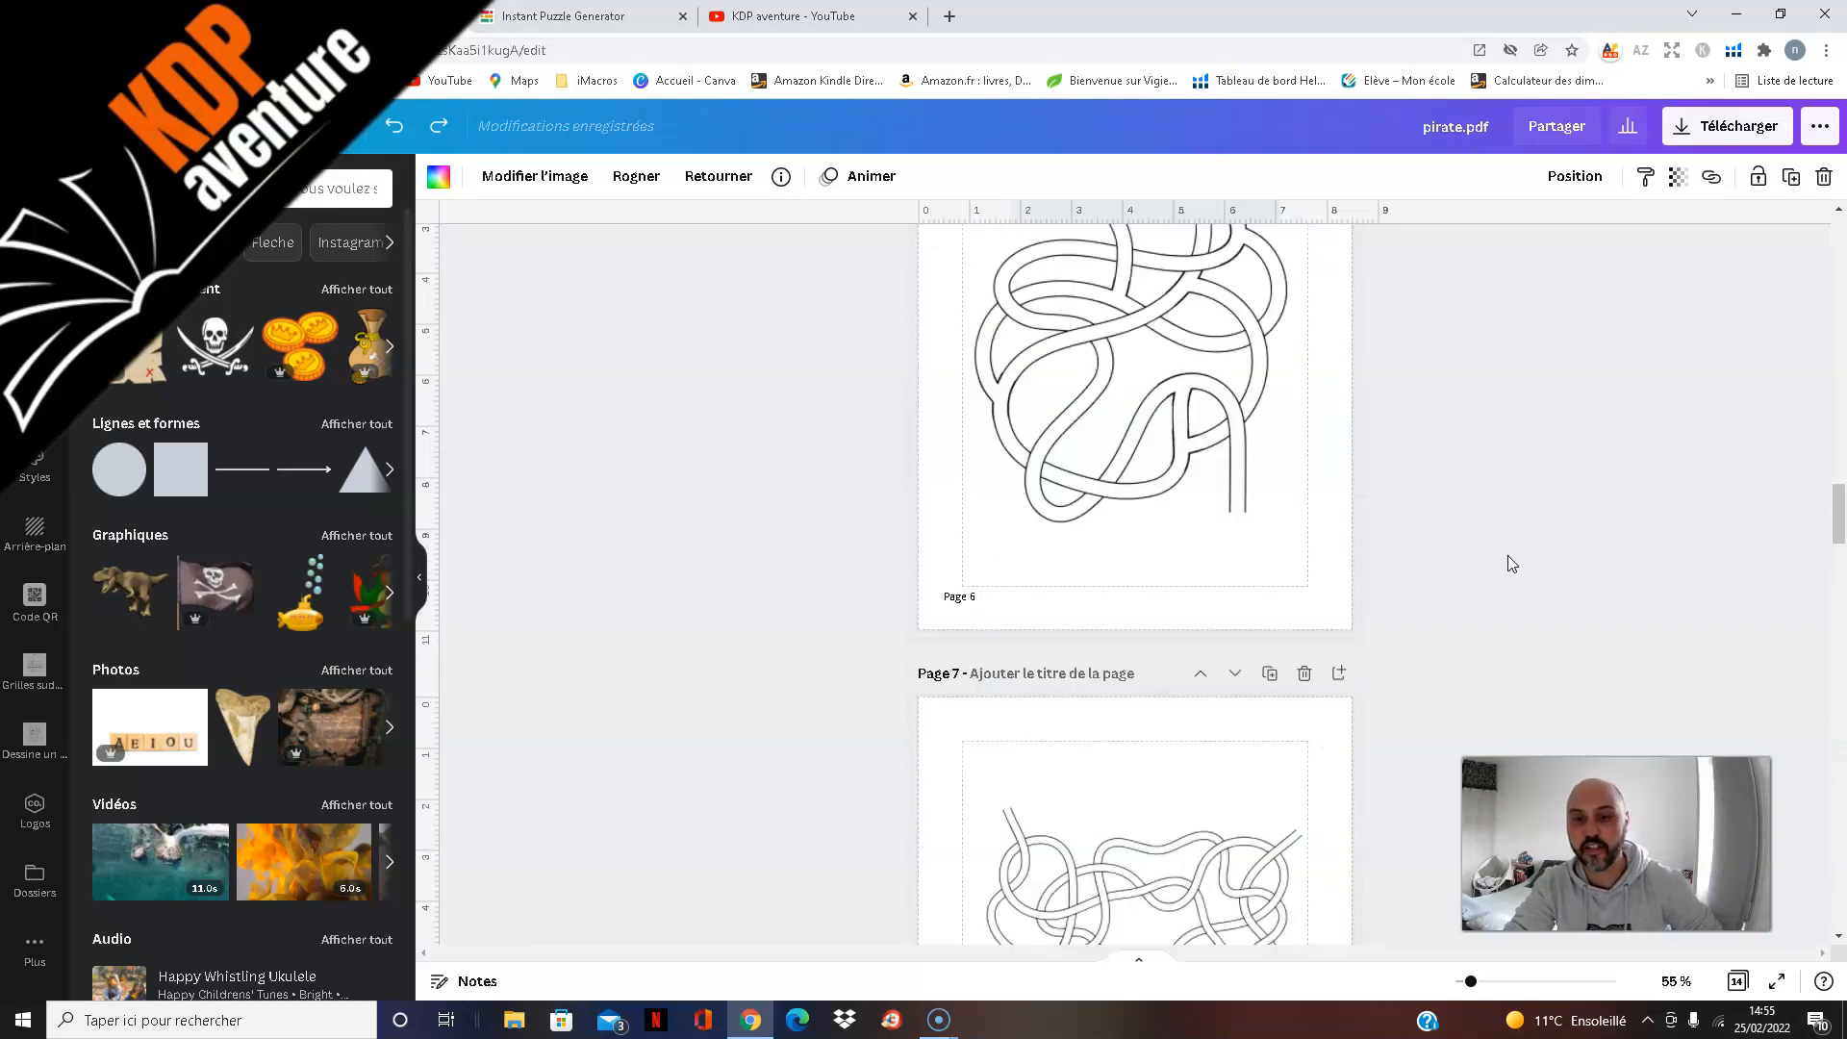
{"action": "scroll", "coordinate": [1506, 558], "scroll_direction": "up", "scroll_amount": 12}
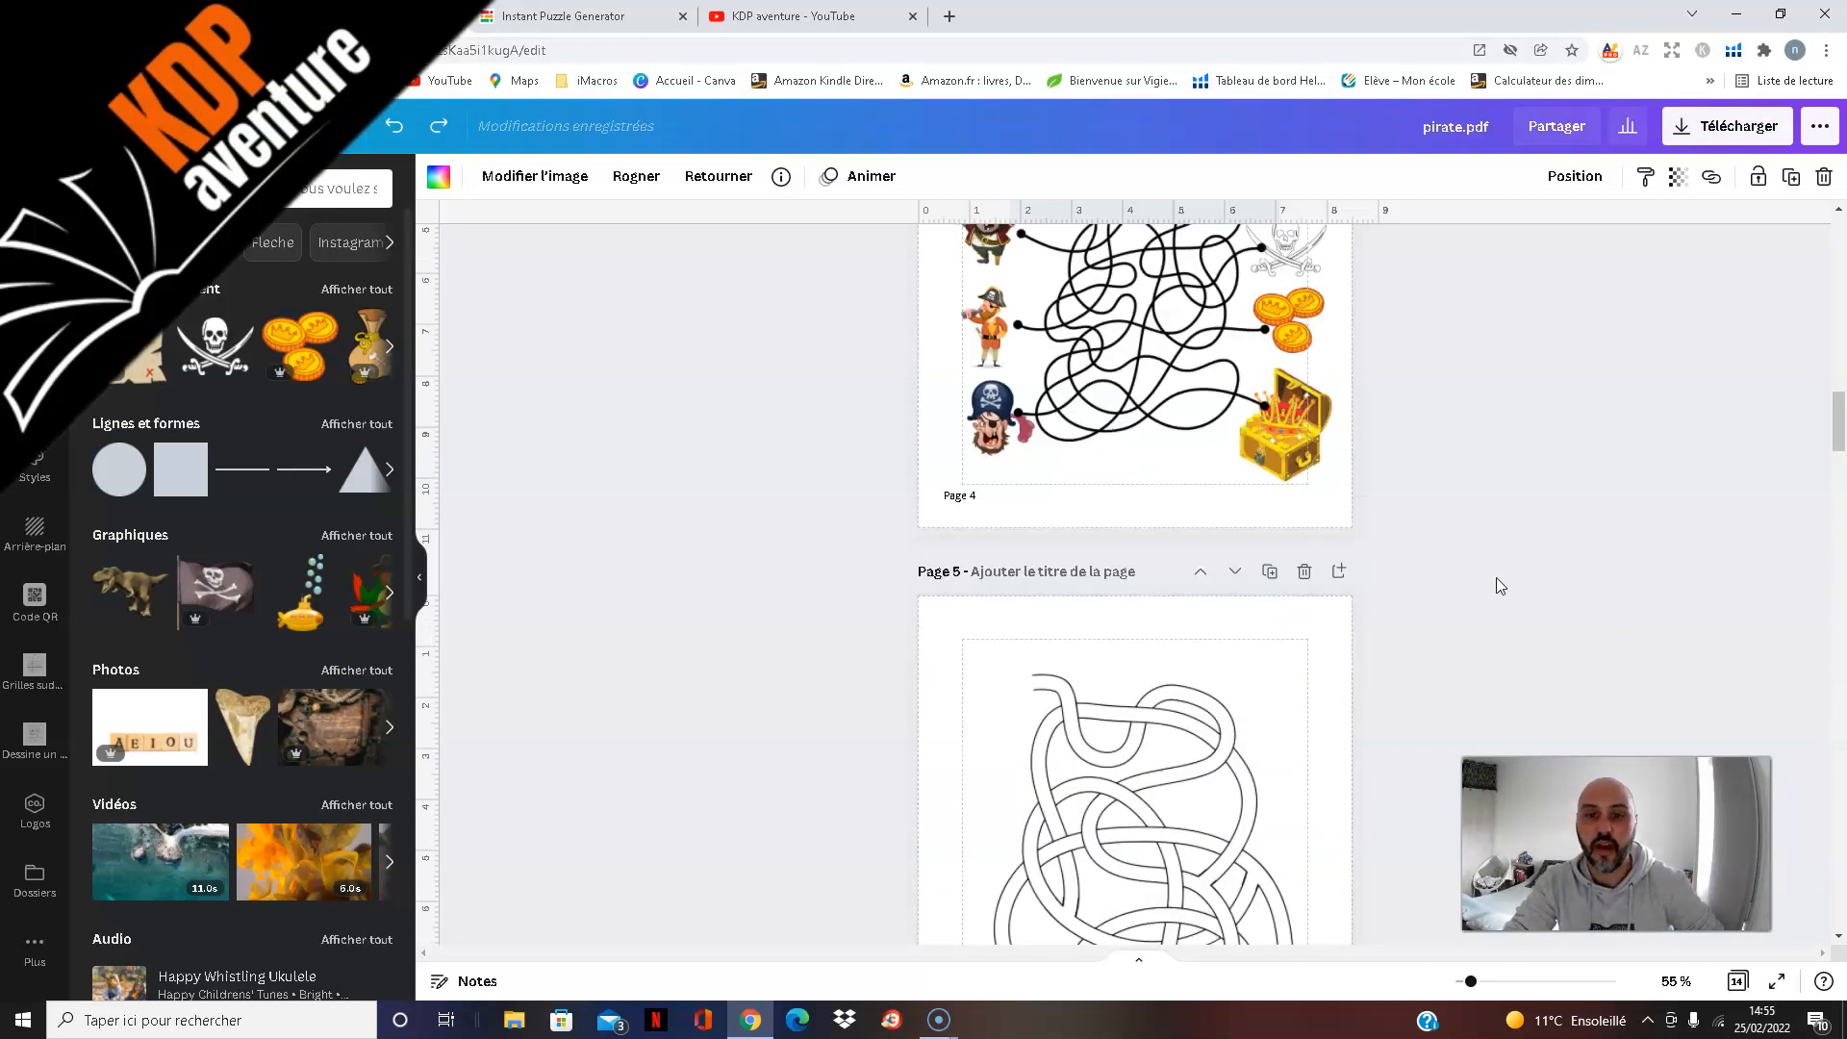
{"action": "scroll", "coordinate": [1497, 577], "scroll_direction": "up", "scroll_amount": 9}
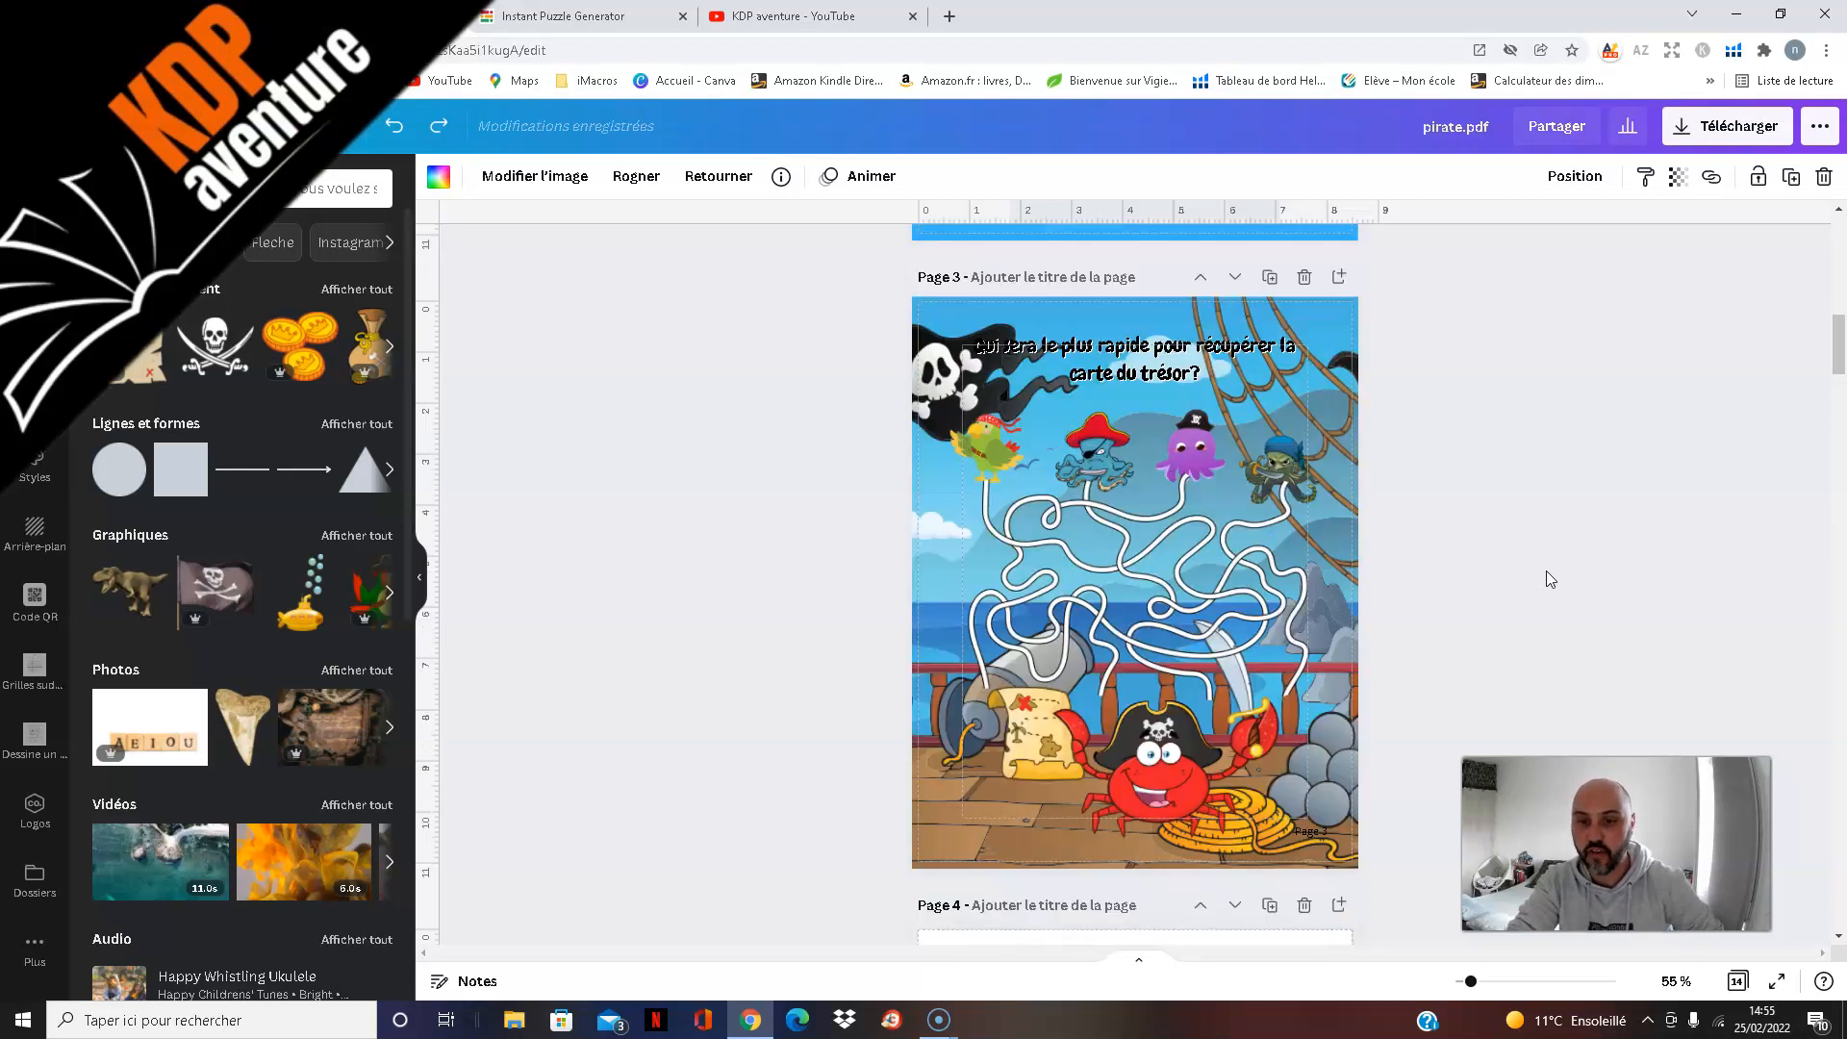
{"action": "scroll", "coordinate": [1544, 570], "scroll_direction": "up", "scroll_amount": 8}
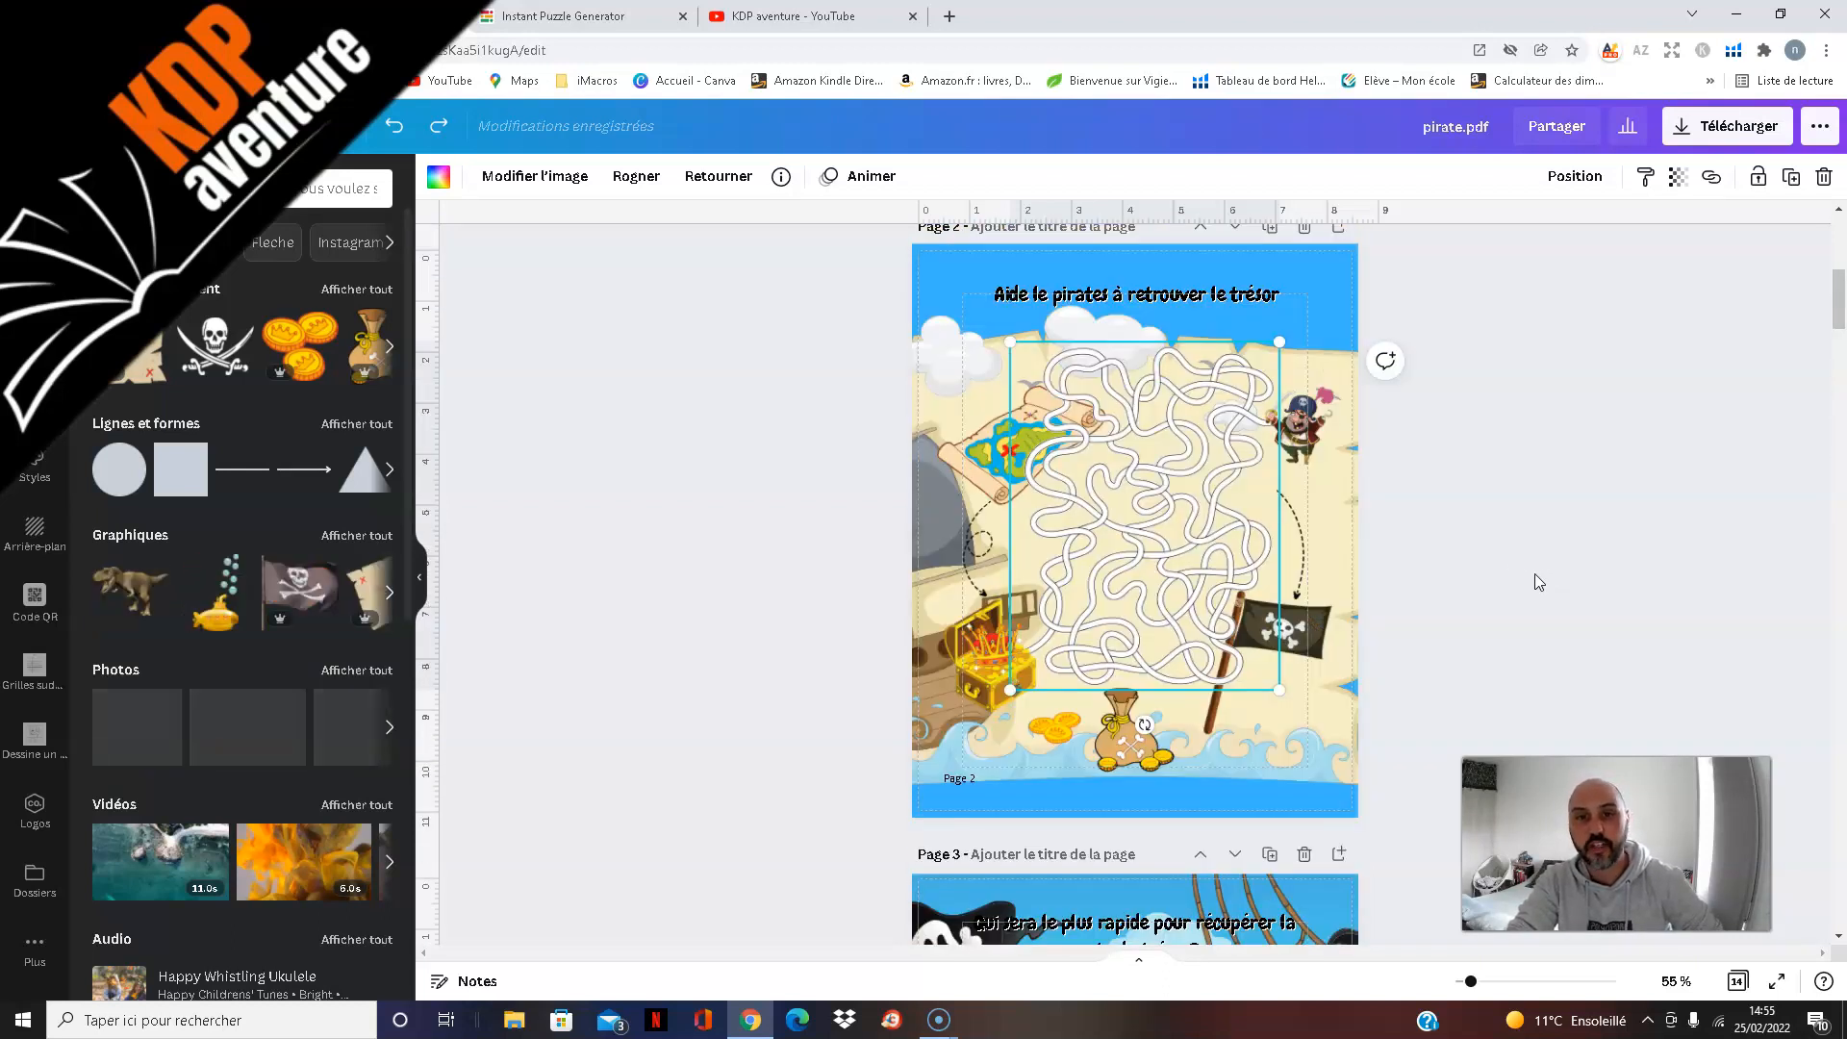
{"action": "scroll", "coordinate": [1545, 567], "scroll_direction": "down", "scroll_amount": 3}
{"action": "scroll", "coordinate": [1544, 569], "scroll_direction": "down", "scroll_amount": 4}
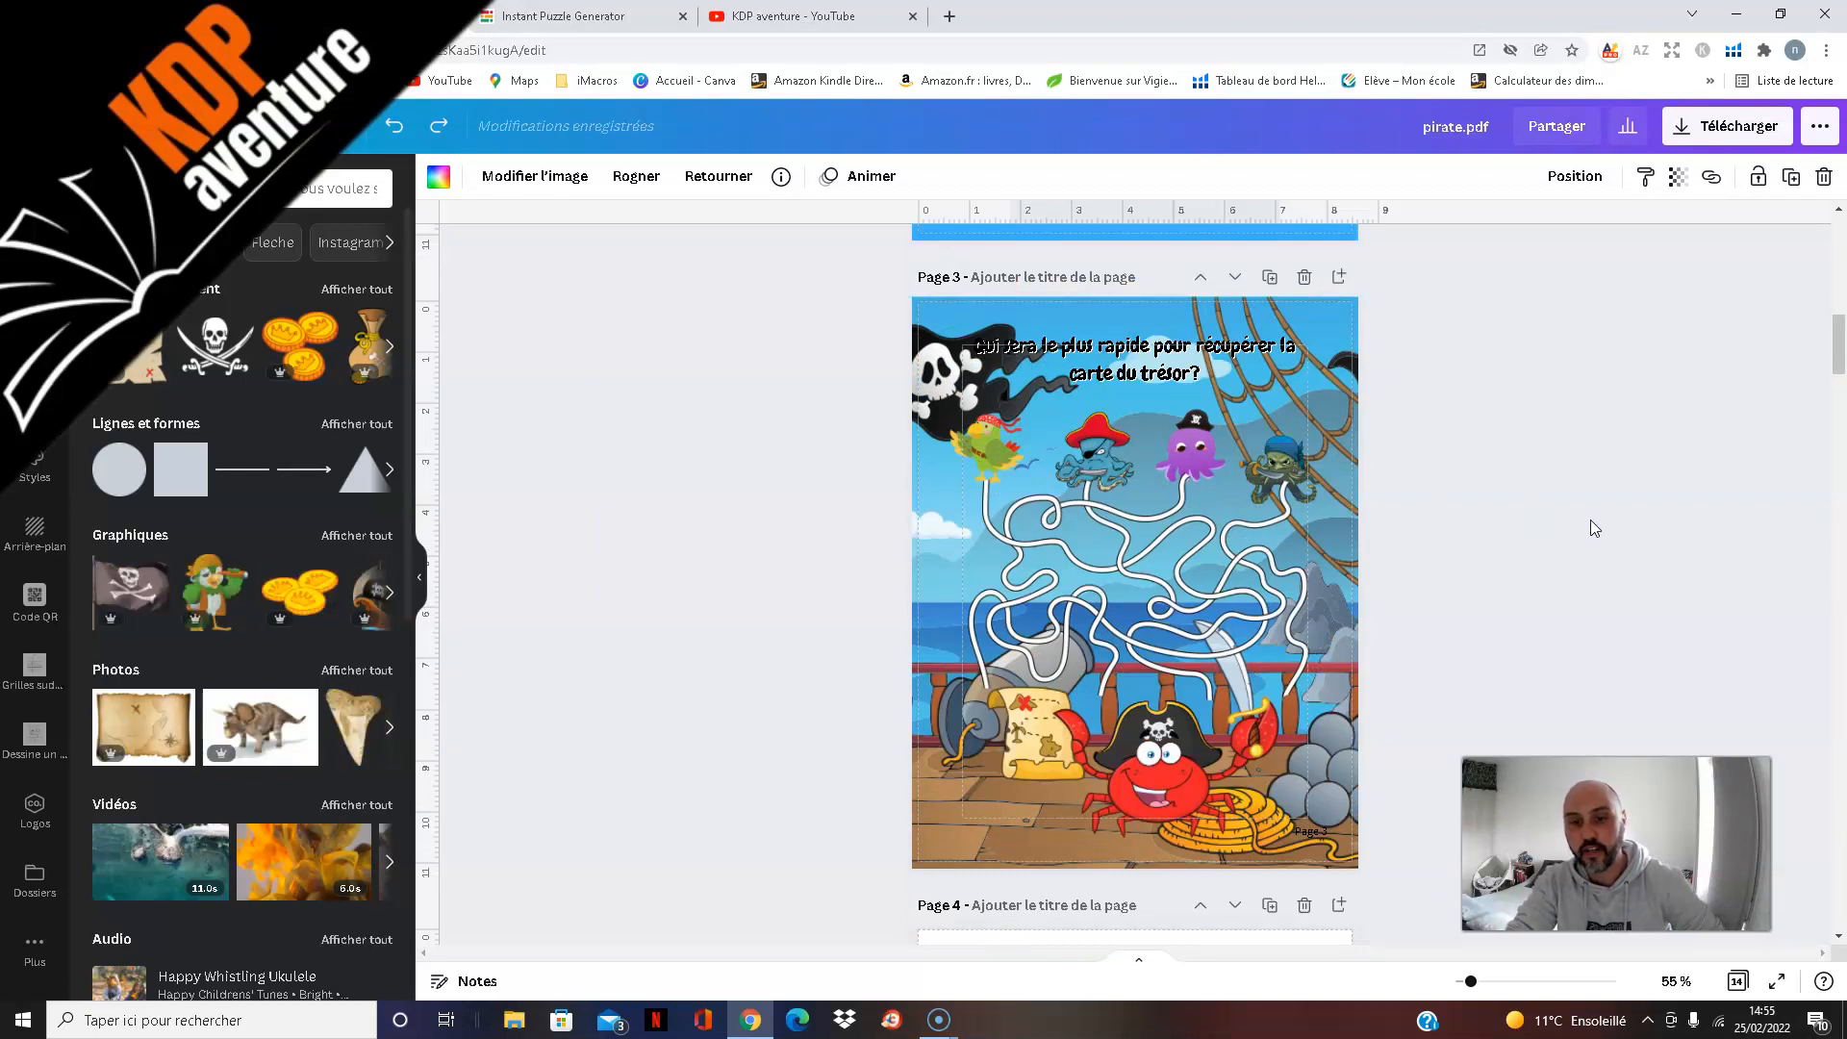
Step: Look through the book from the decorated maze on page 3 to the solutions on page 14
{"action": "scroll", "coordinate": [1591, 520], "scroll_direction": "down", "scroll_amount": 3}
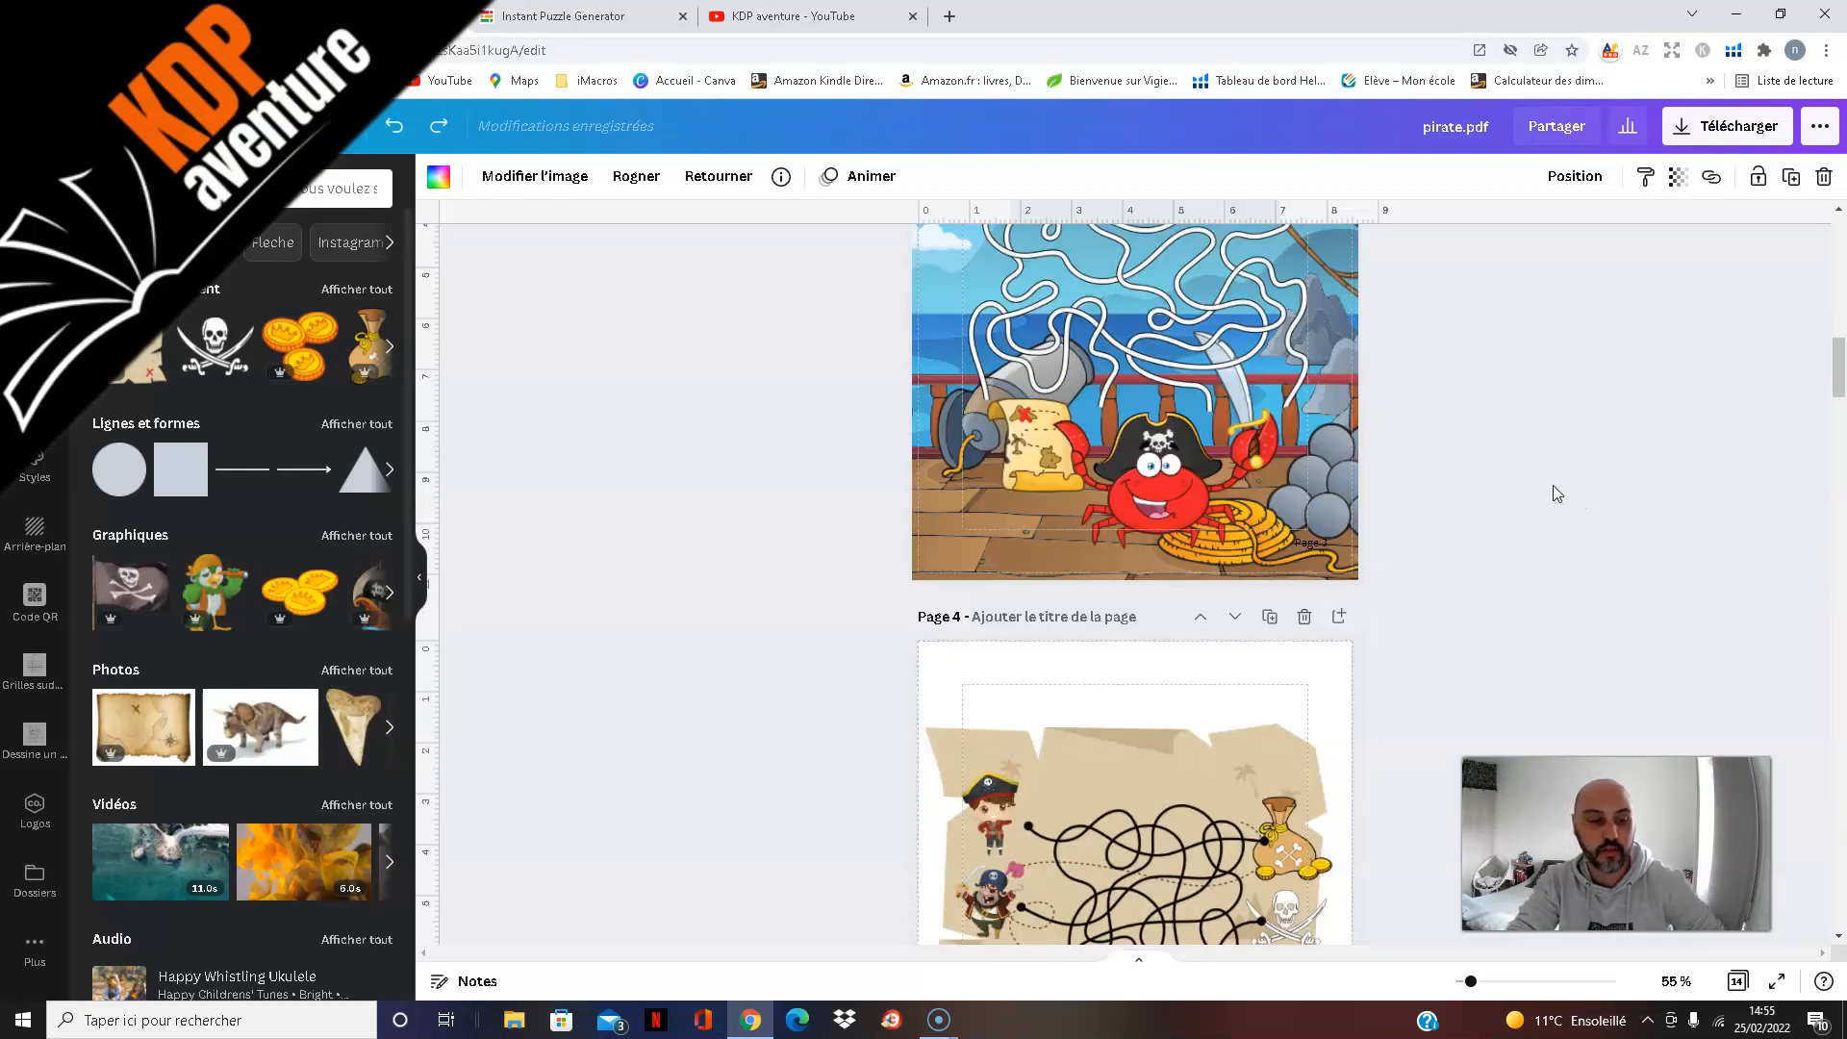
{"action": "scroll", "coordinate": [1539, 483], "scroll_direction": "down", "scroll_amount": 4}
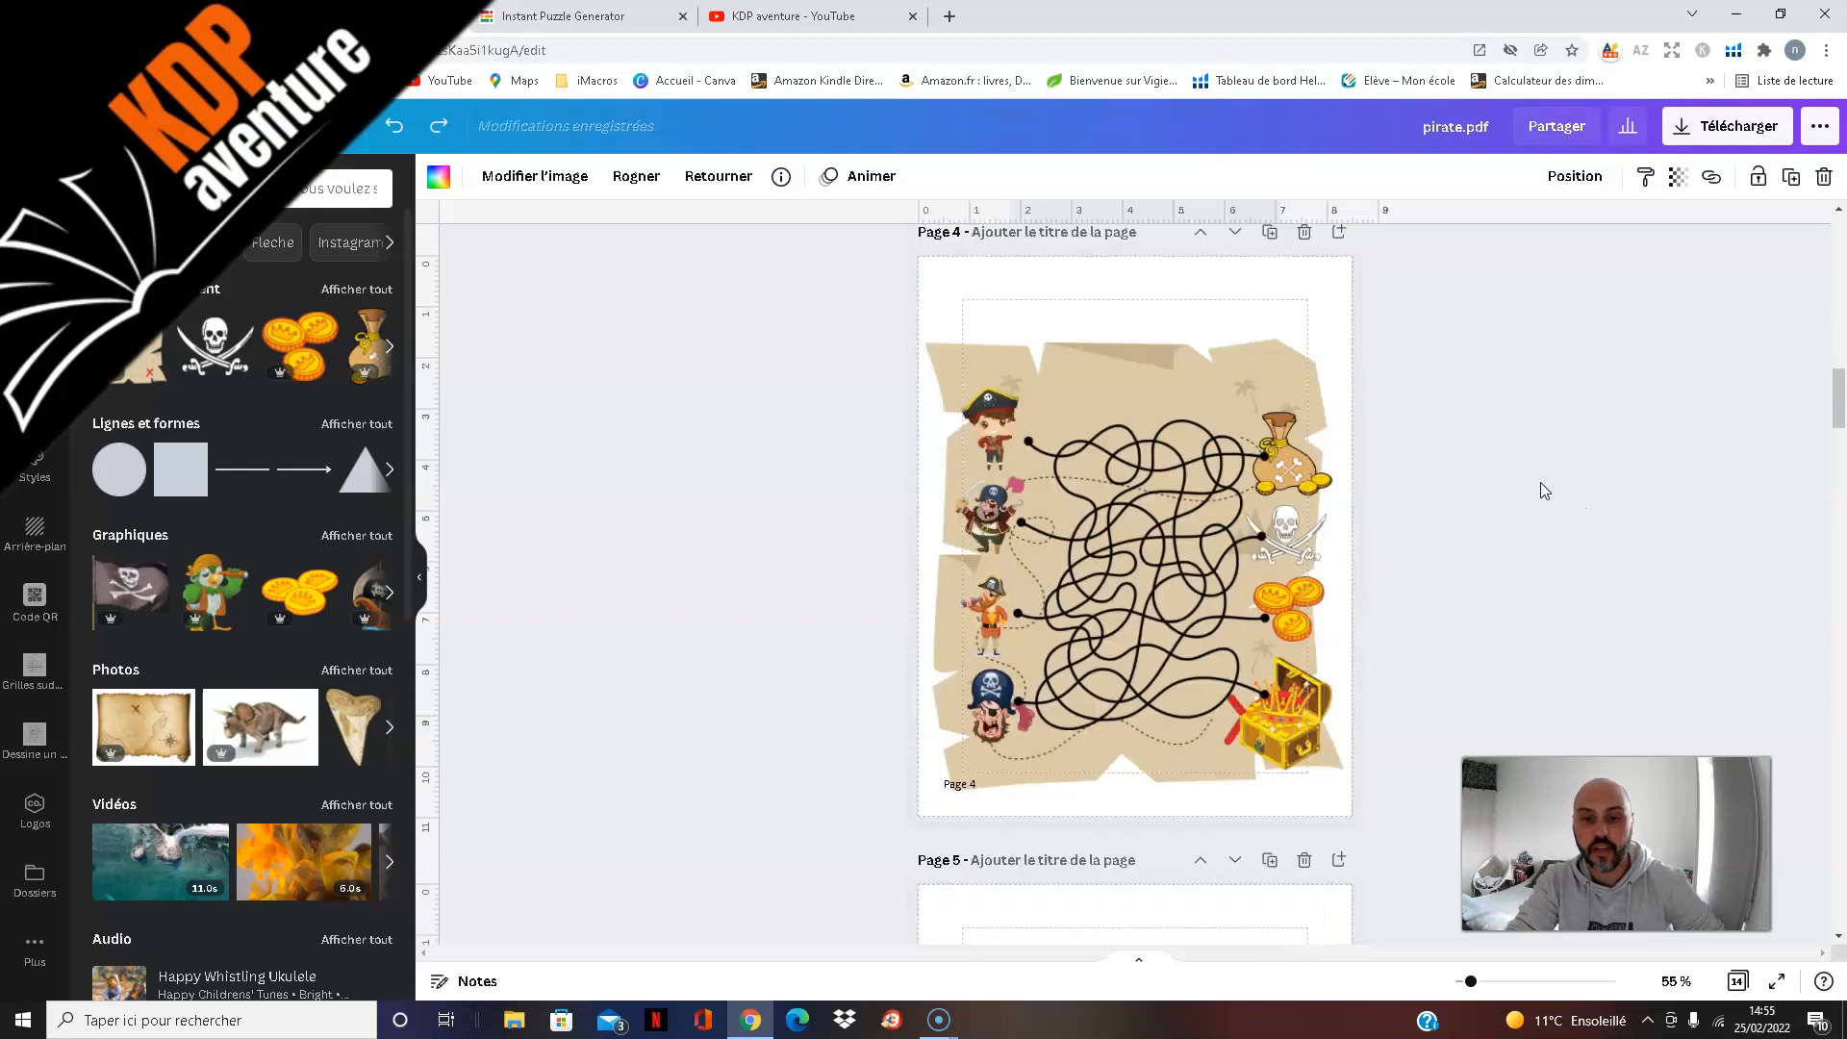
{"action": "scroll", "coordinate": [1538, 477], "scroll_direction": "down", "scroll_amount": 3}
{"action": "scroll", "coordinate": [1534, 477], "scroll_direction": "down", "scroll_amount": 6}
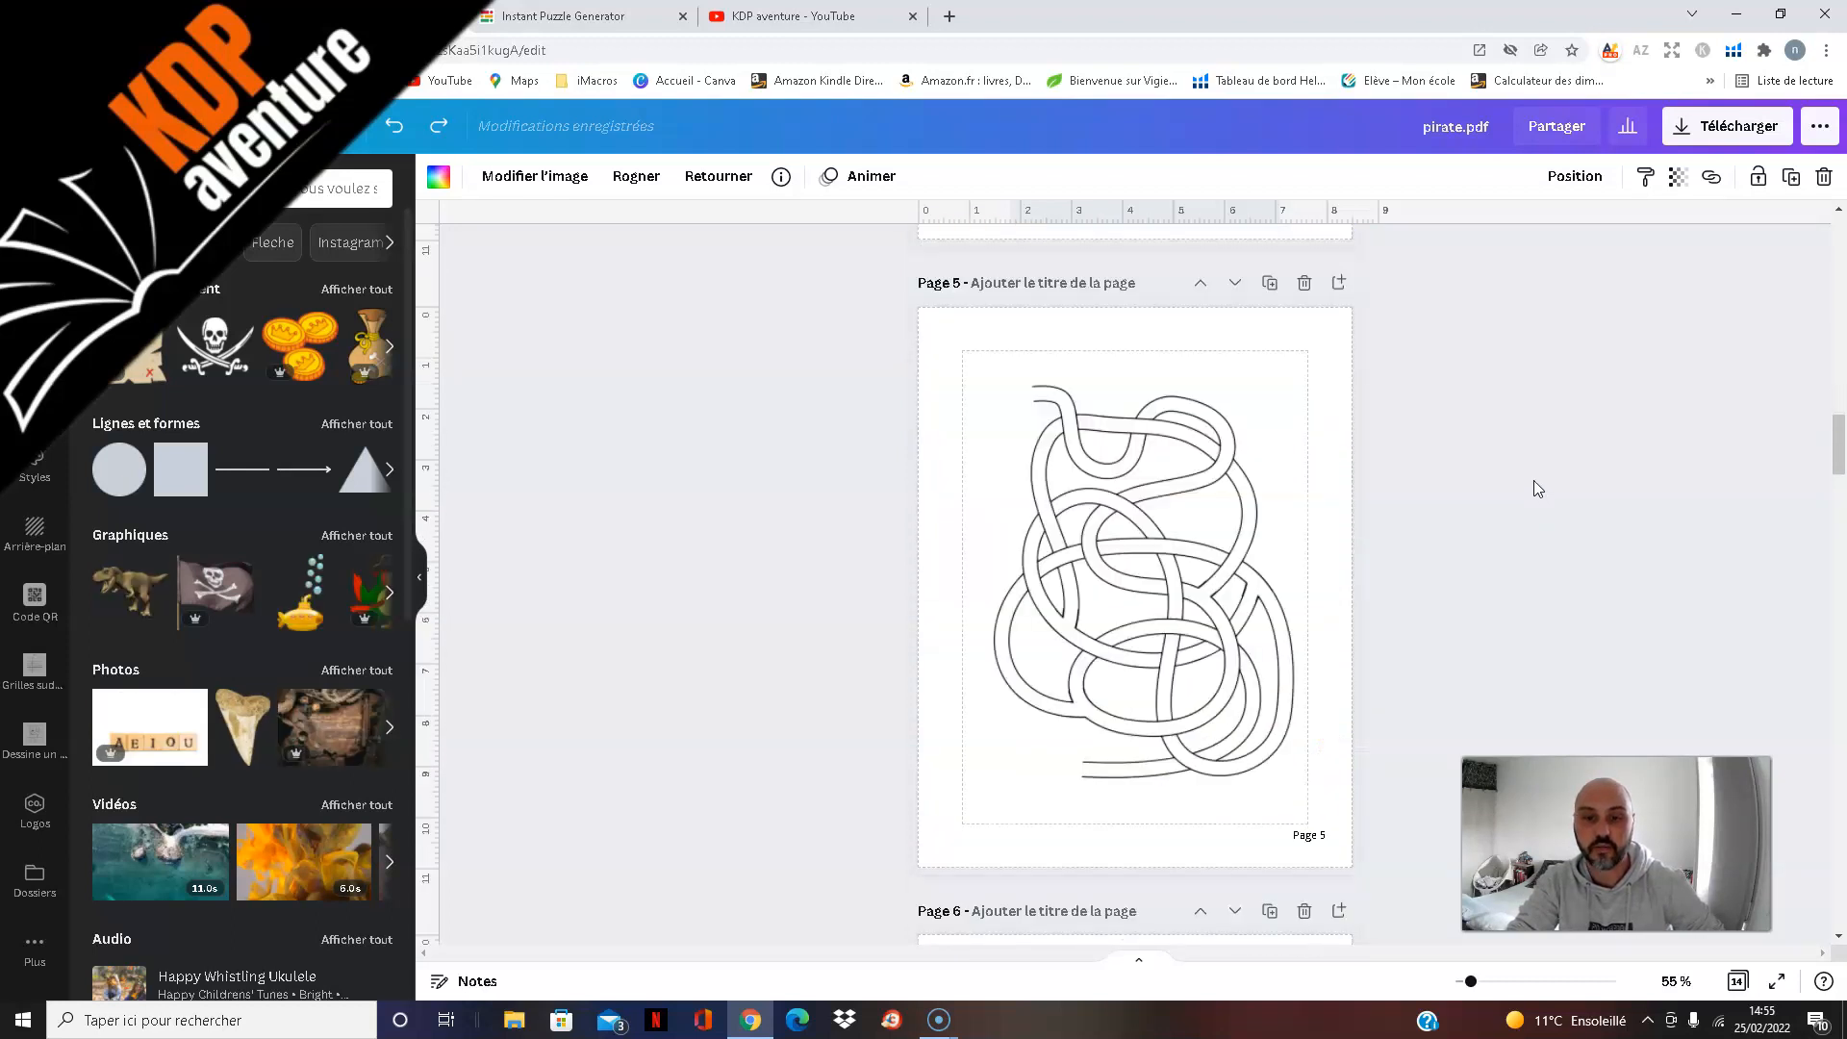
{"action": "scroll", "coordinate": [1534, 479], "scroll_direction": "down", "scroll_amount": 8}
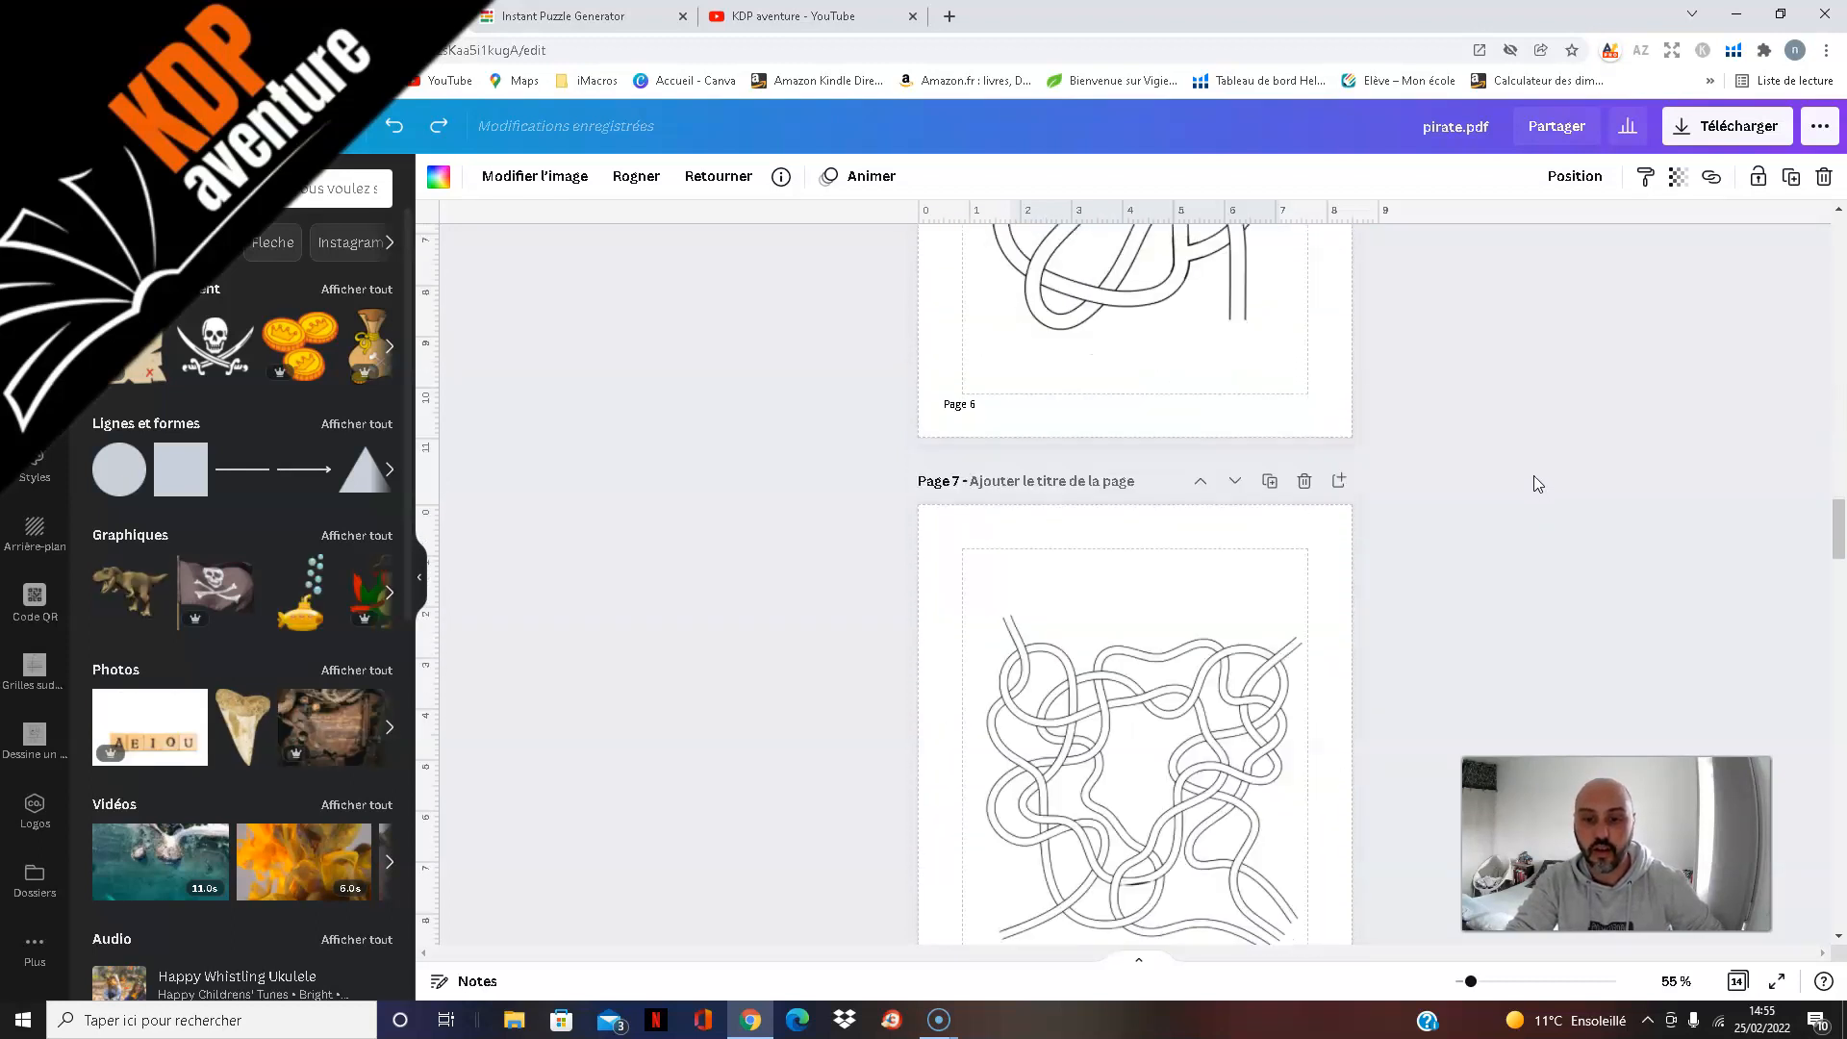
{"action": "scroll", "coordinate": [1533, 474], "scroll_direction": "down", "scroll_amount": 3}
{"action": "scroll", "coordinate": [1532, 471], "scroll_direction": "down", "scroll_amount": 4}
{"action": "scroll", "coordinate": [1533, 470], "scroll_direction": "down", "scroll_amount": 5}
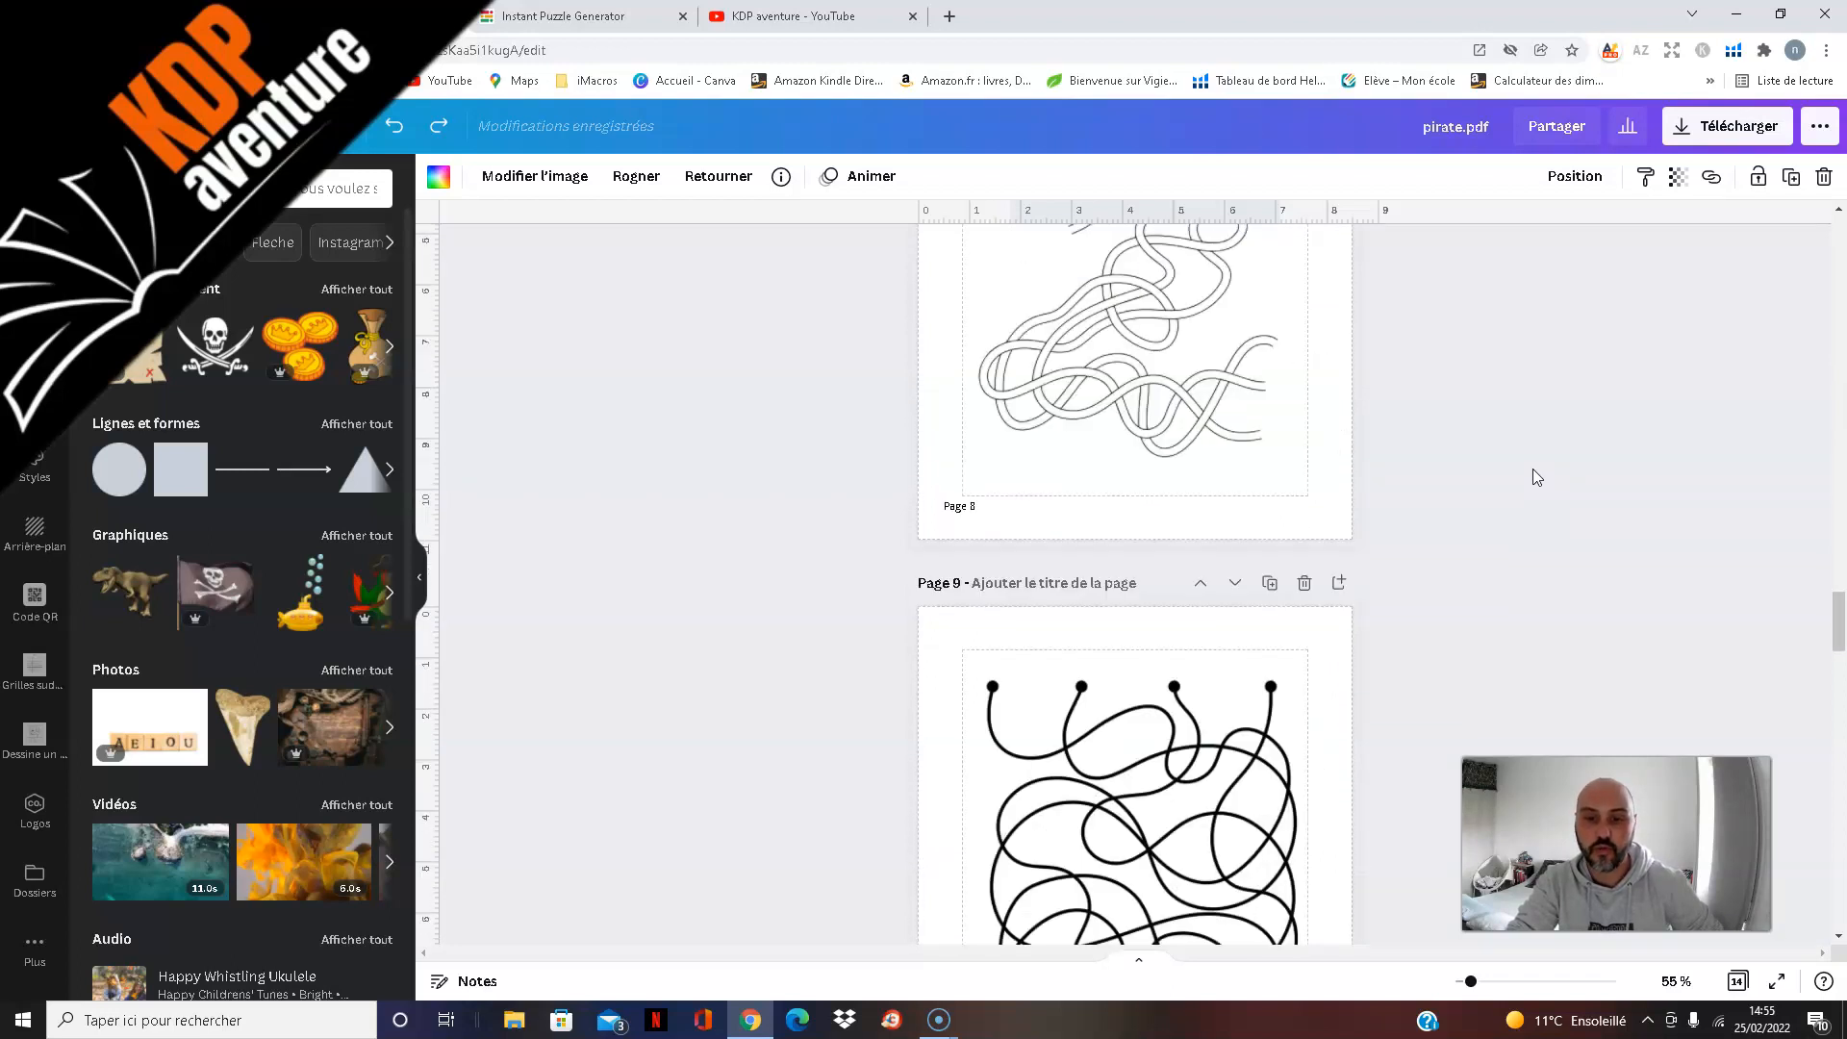
{"action": "scroll", "coordinate": [1531, 468], "scroll_direction": "down", "scroll_amount": 4}
{"action": "scroll", "coordinate": [1531, 467], "scroll_direction": "down", "scroll_amount": 5}
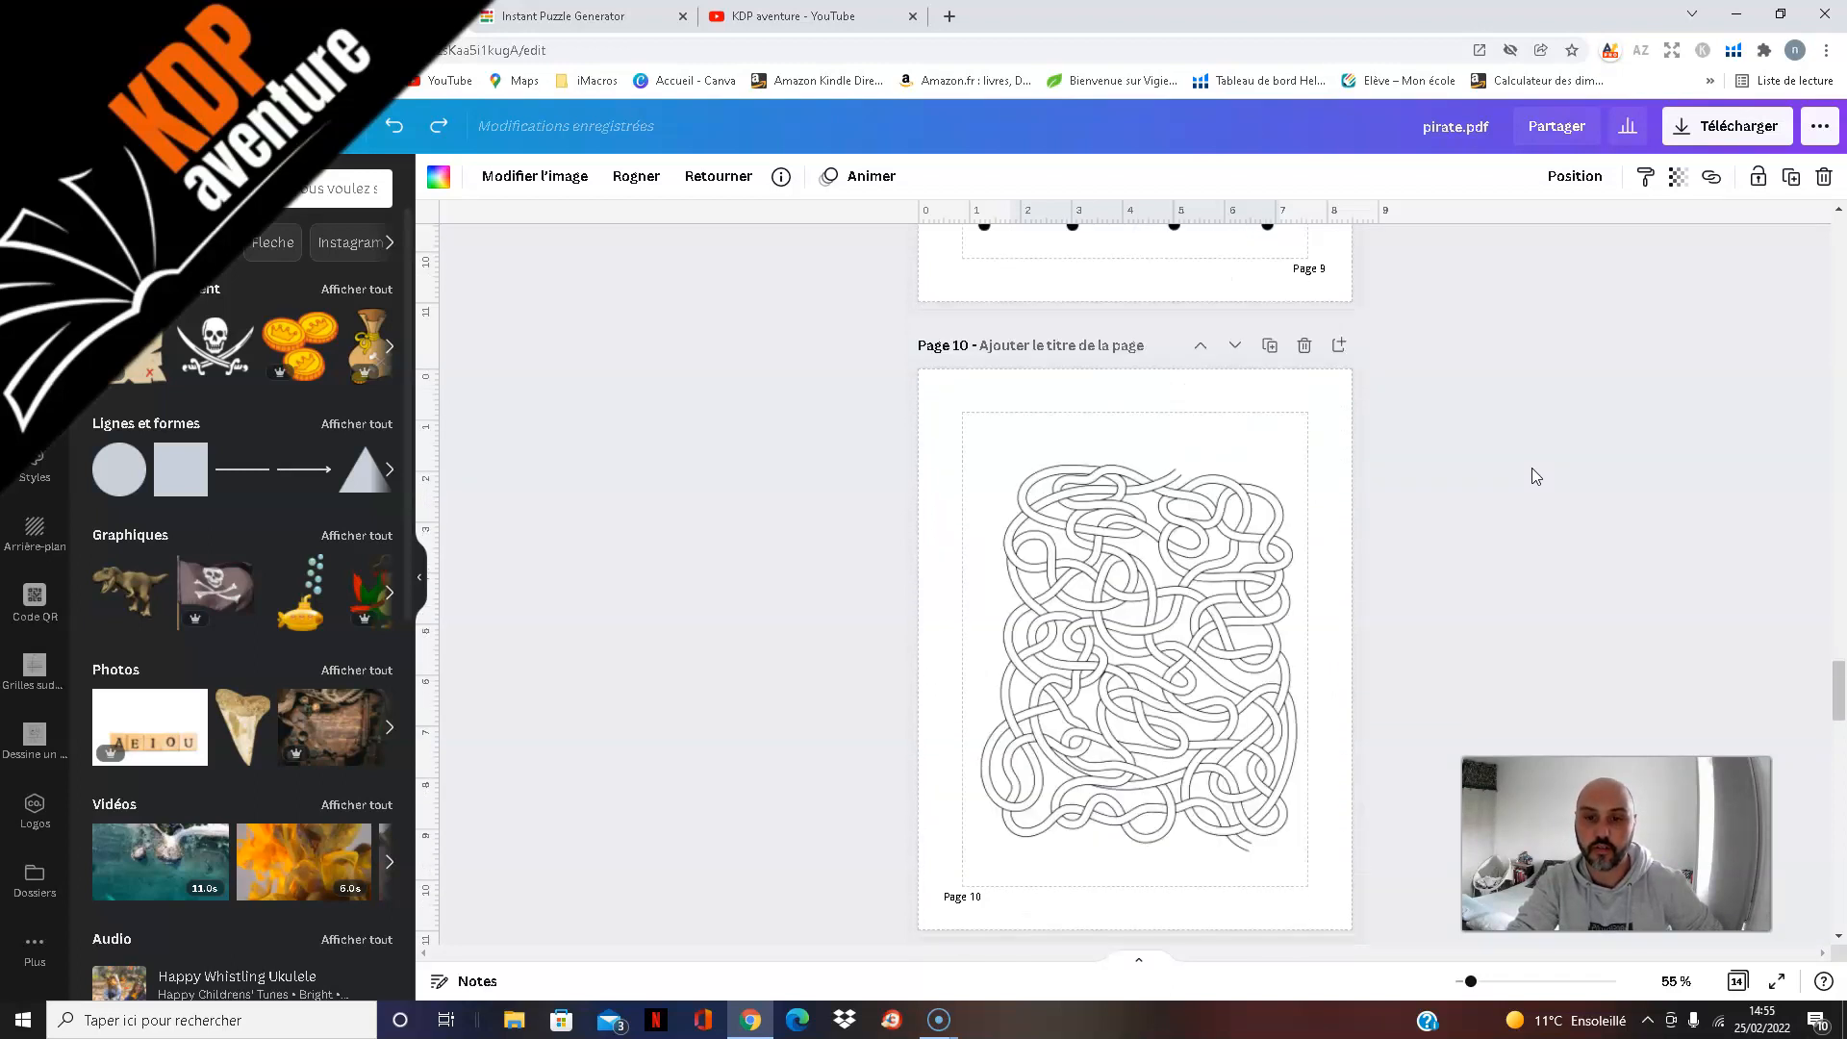
{"action": "scroll", "coordinate": [1532, 466], "scroll_direction": "down", "scroll_amount": 5}
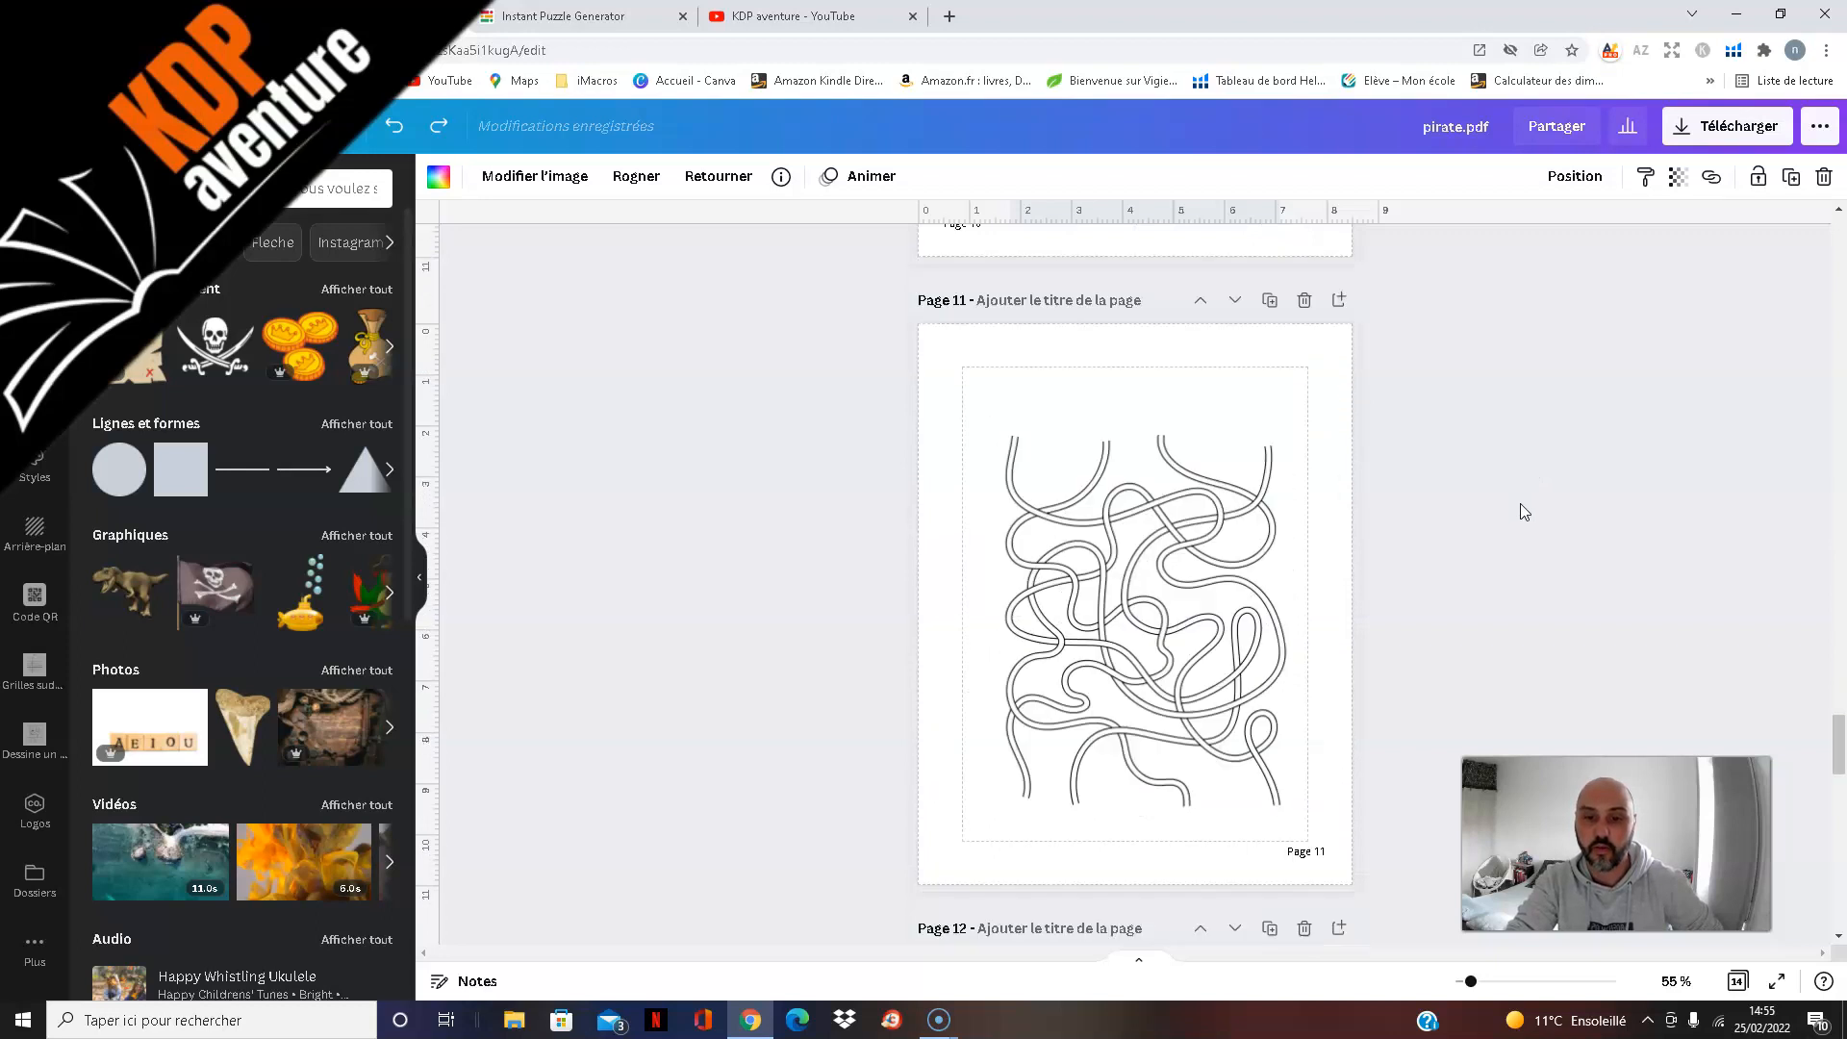
{"action": "scroll", "coordinate": [1530, 515], "scroll_direction": "down", "scroll_amount": 4}
{"action": "scroll", "coordinate": [1557, 589], "scroll_direction": "down", "scroll_amount": 3}
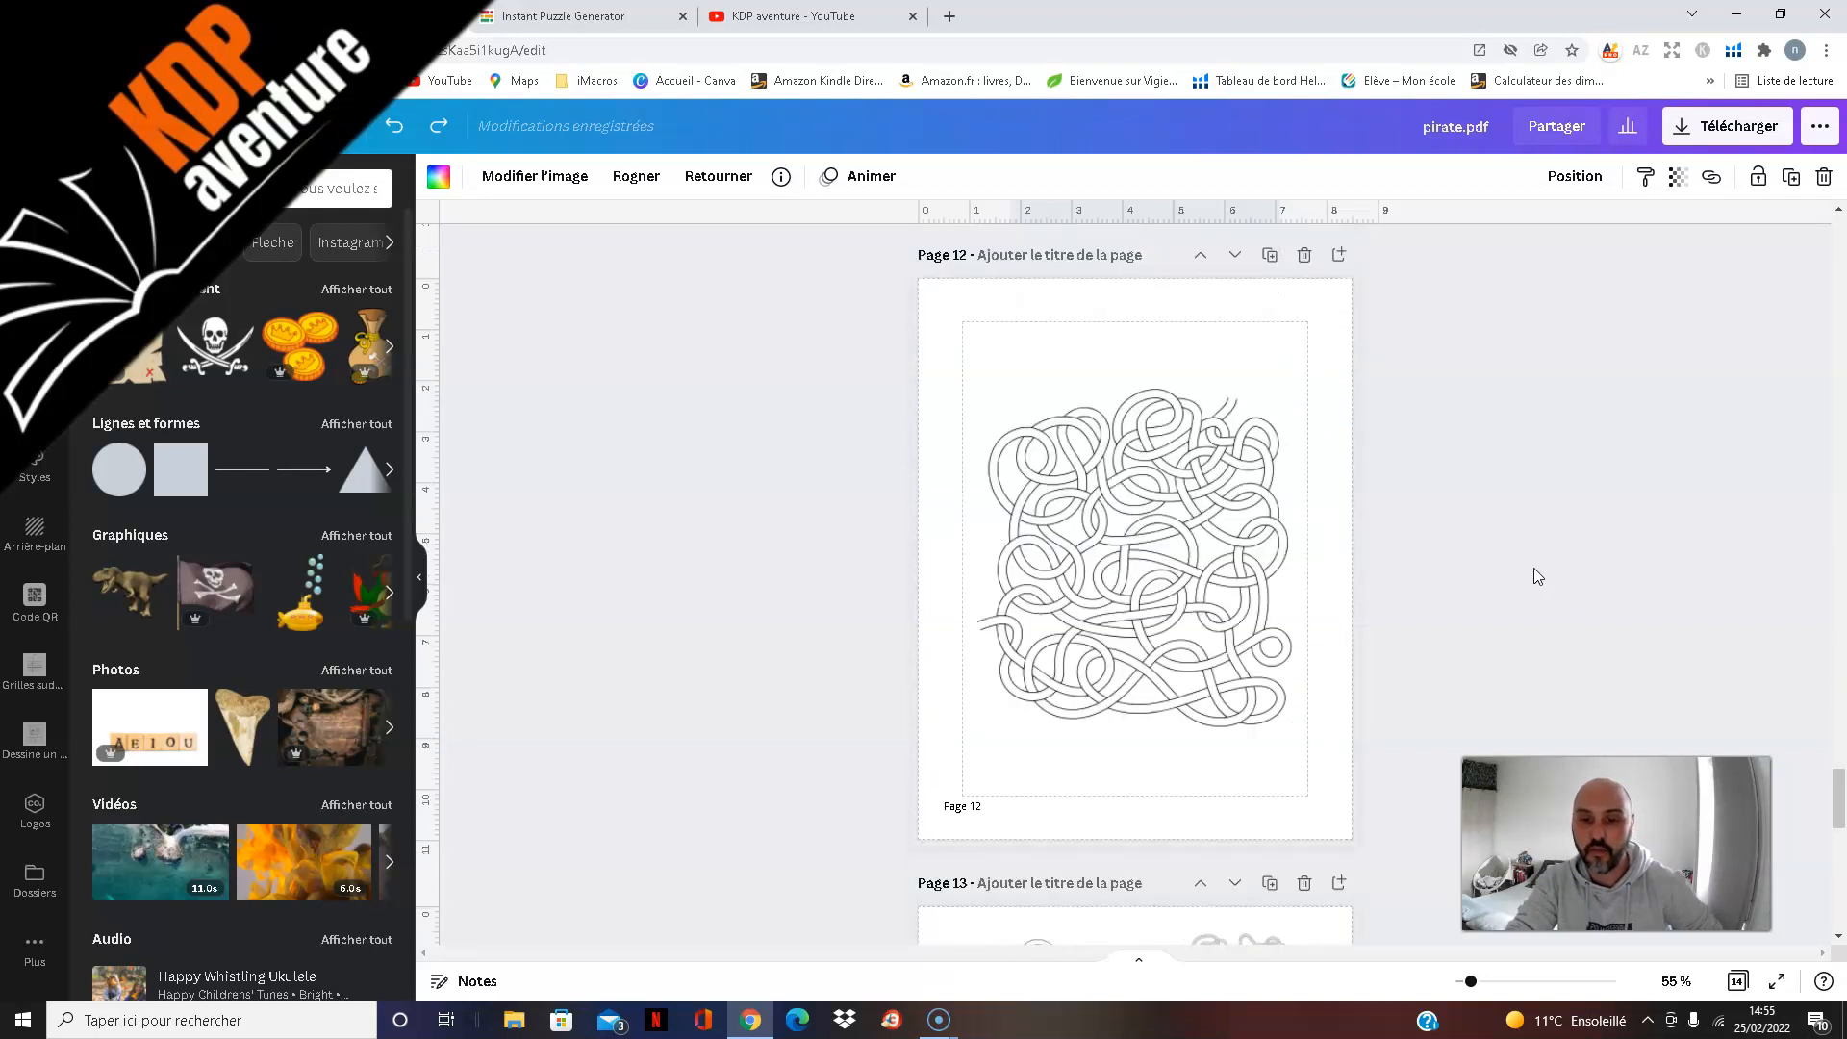
{"action": "scroll", "coordinate": [1533, 568], "scroll_direction": "down", "scroll_amount": 8}
{"action": "scroll", "coordinate": [1533, 572], "scroll_direction": "down", "scroll_amount": 5}
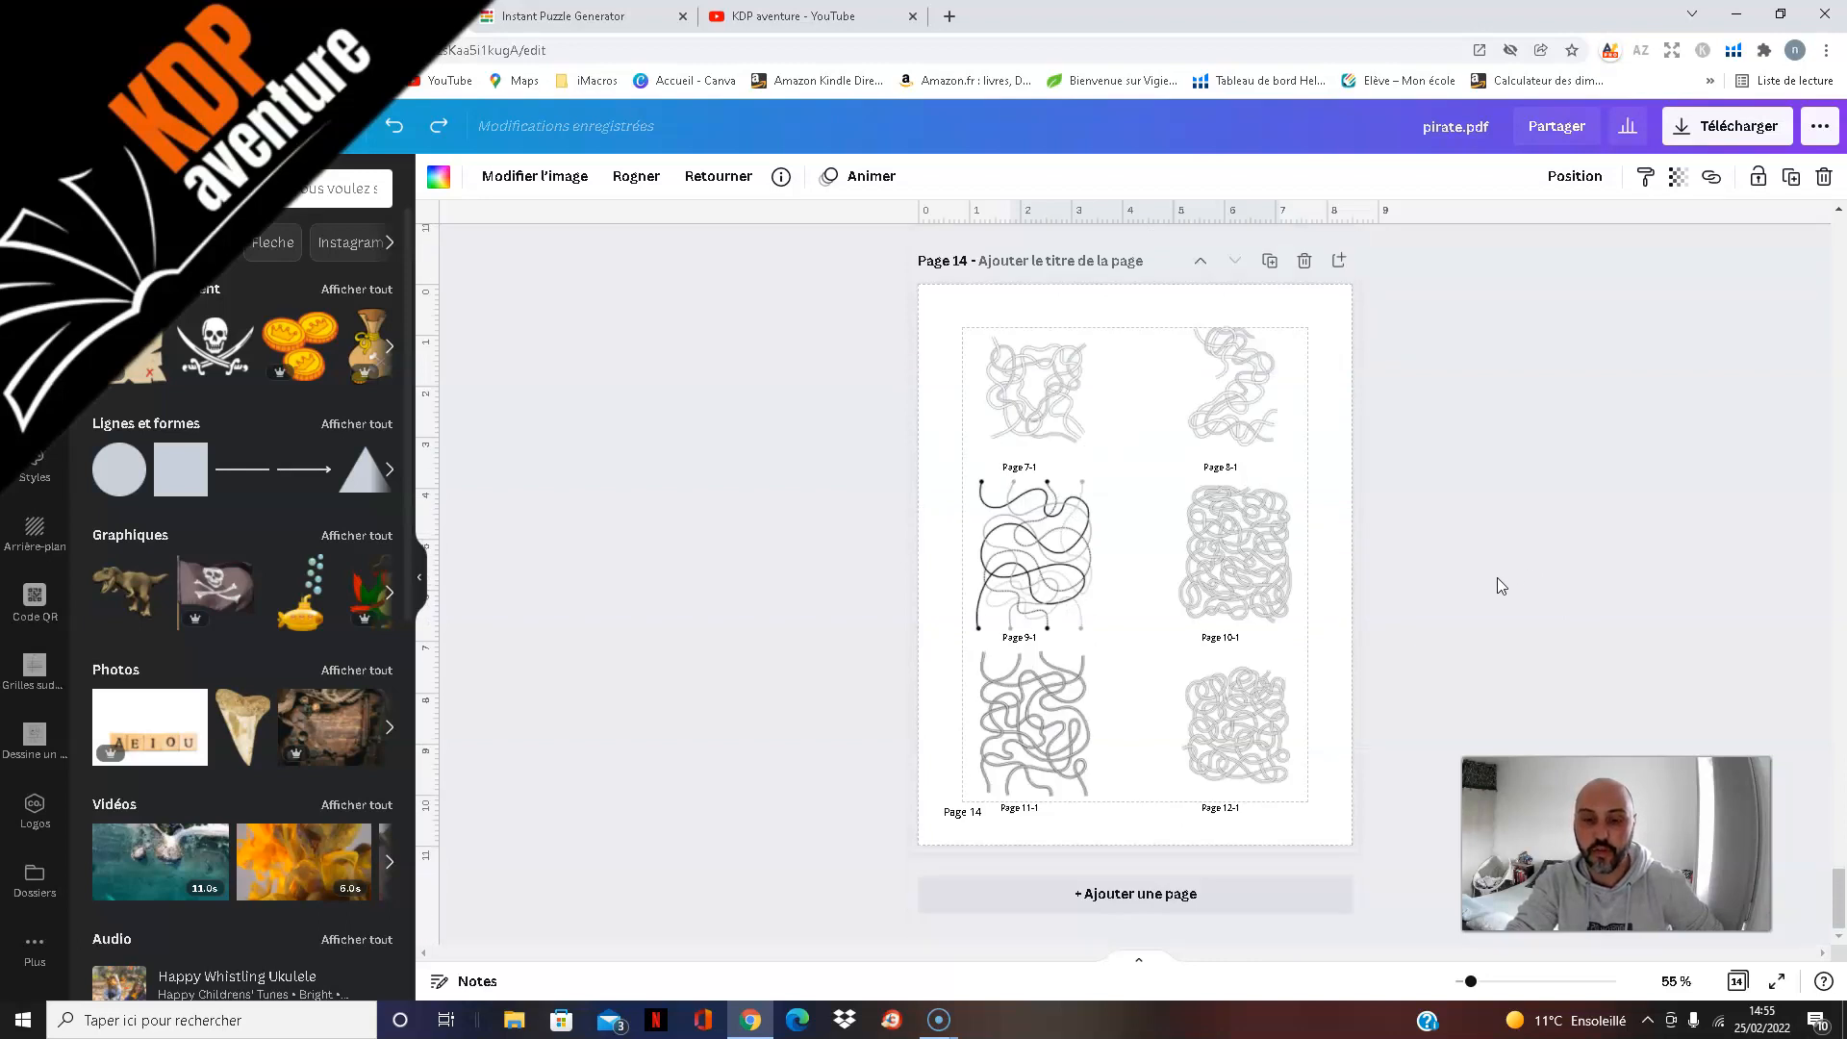
Step: Go back through the maze pages to review the decorated designs on pages 3, 2 and 1
{"action": "scroll", "coordinate": [1495, 553], "scroll_direction": "up", "scroll_amount": 3}
{"action": "scroll", "coordinate": [1497, 552], "scroll_direction": "up", "scroll_amount": 11}
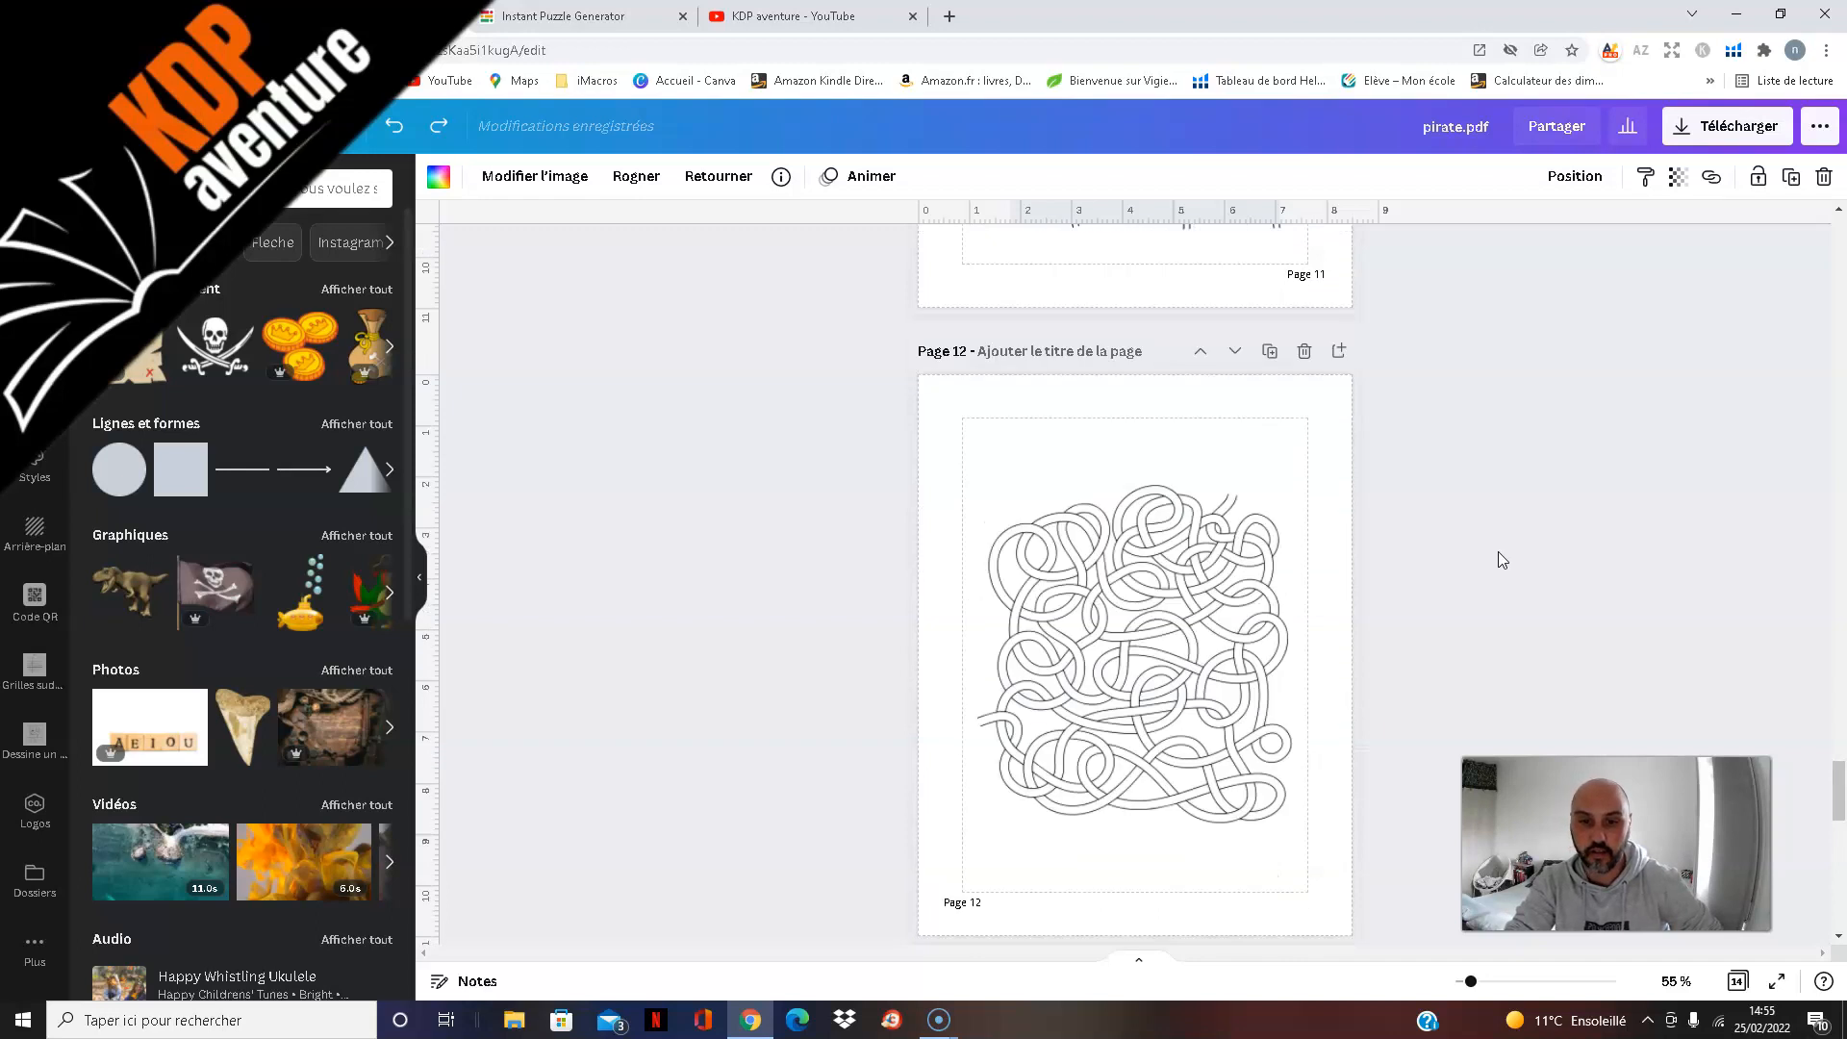
{"action": "scroll", "coordinate": [1498, 551], "scroll_direction": "up", "scroll_amount": 18}
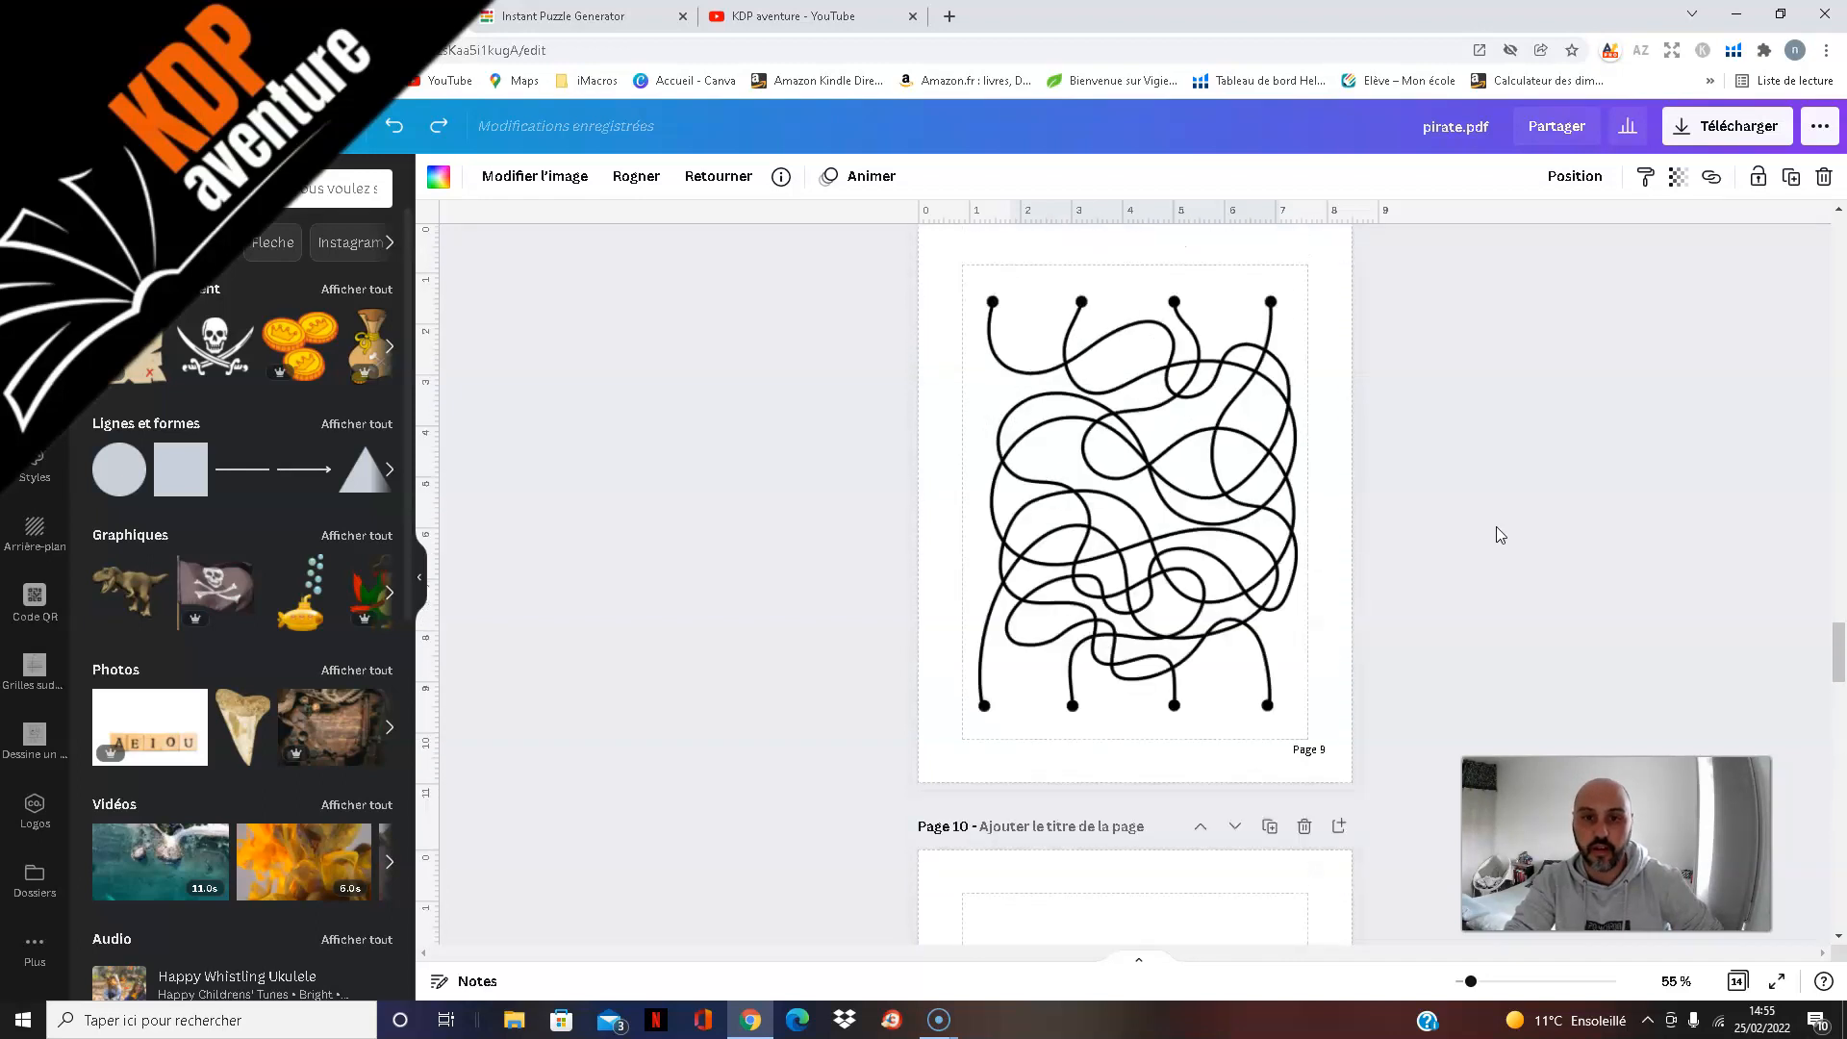
{"action": "scroll", "coordinate": [1497, 527], "scroll_direction": "up", "scroll_amount": 20}
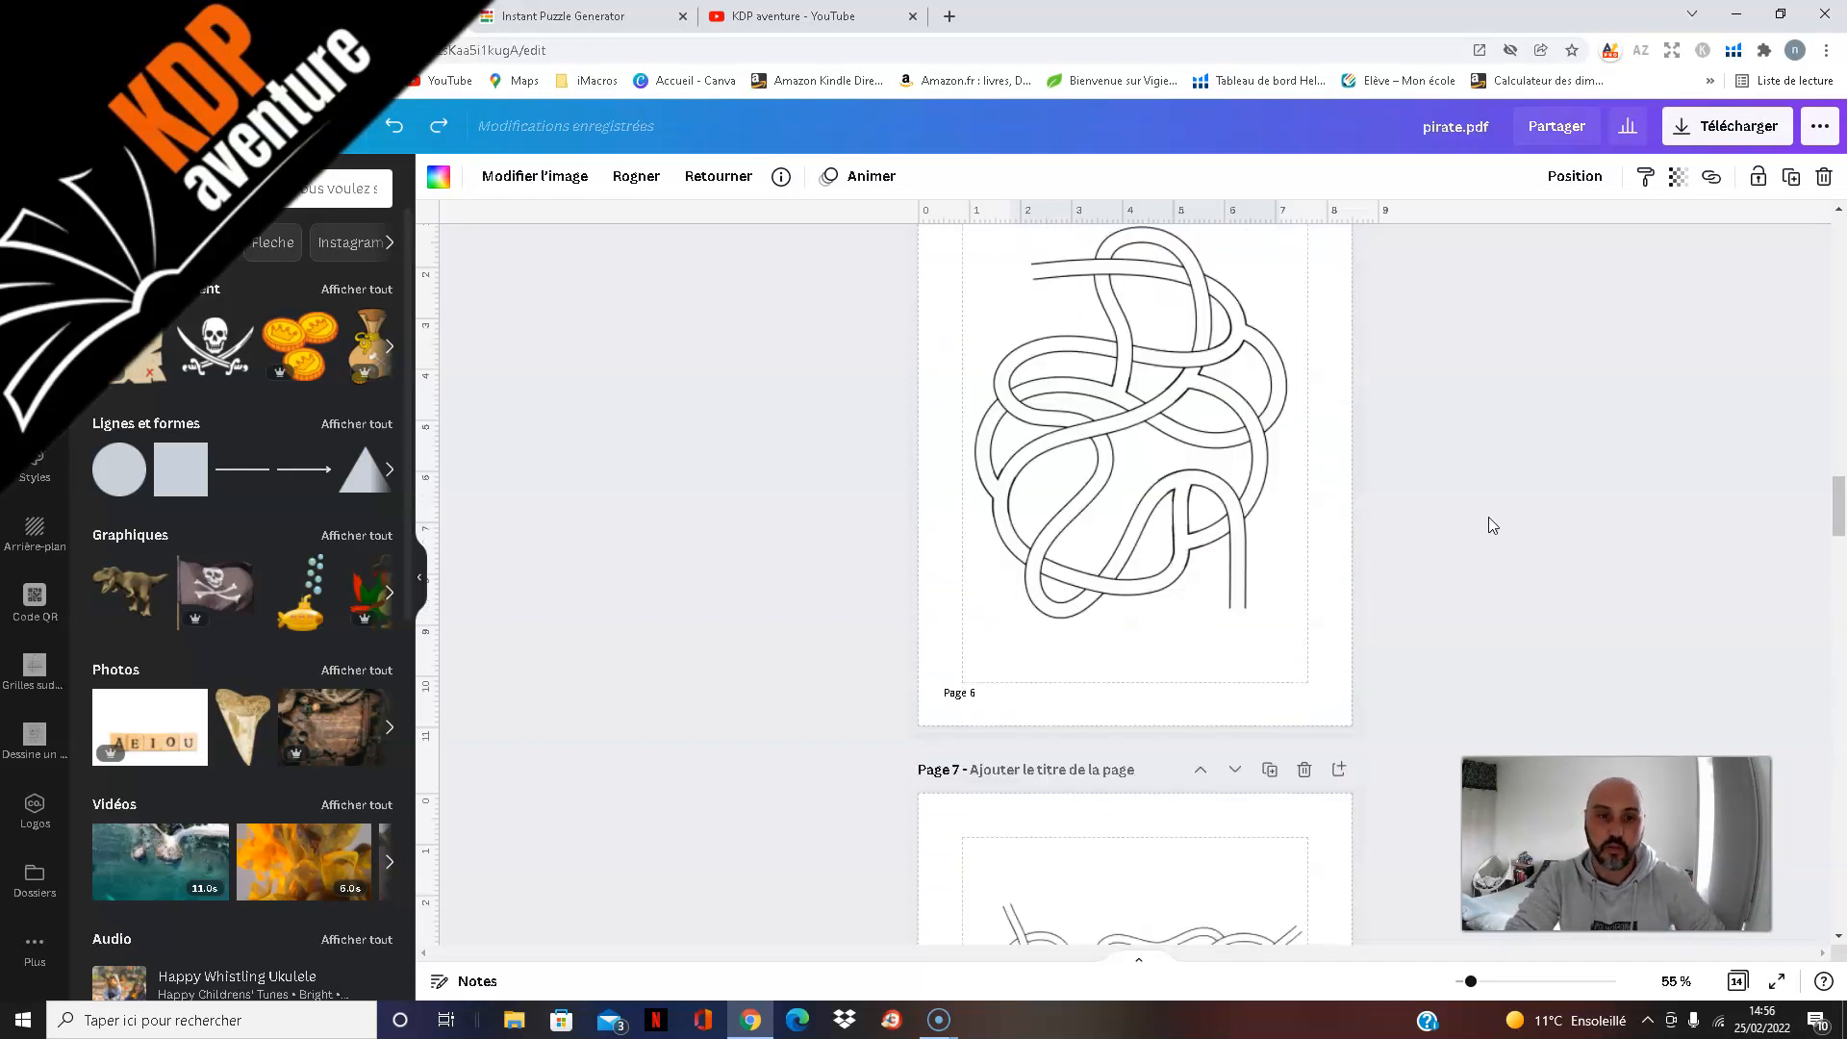
{"action": "scroll", "coordinate": [1489, 524], "scroll_direction": "up", "scroll_amount": 4}
{"action": "scroll", "coordinate": [1501, 535], "scroll_direction": "up", "scroll_amount": 6}
{"action": "scroll", "coordinate": [1503, 535], "scroll_direction": "up", "scroll_amount": 8}
{"action": "scroll", "coordinate": [1505, 533], "scroll_direction": "up", "scroll_amount": 4}
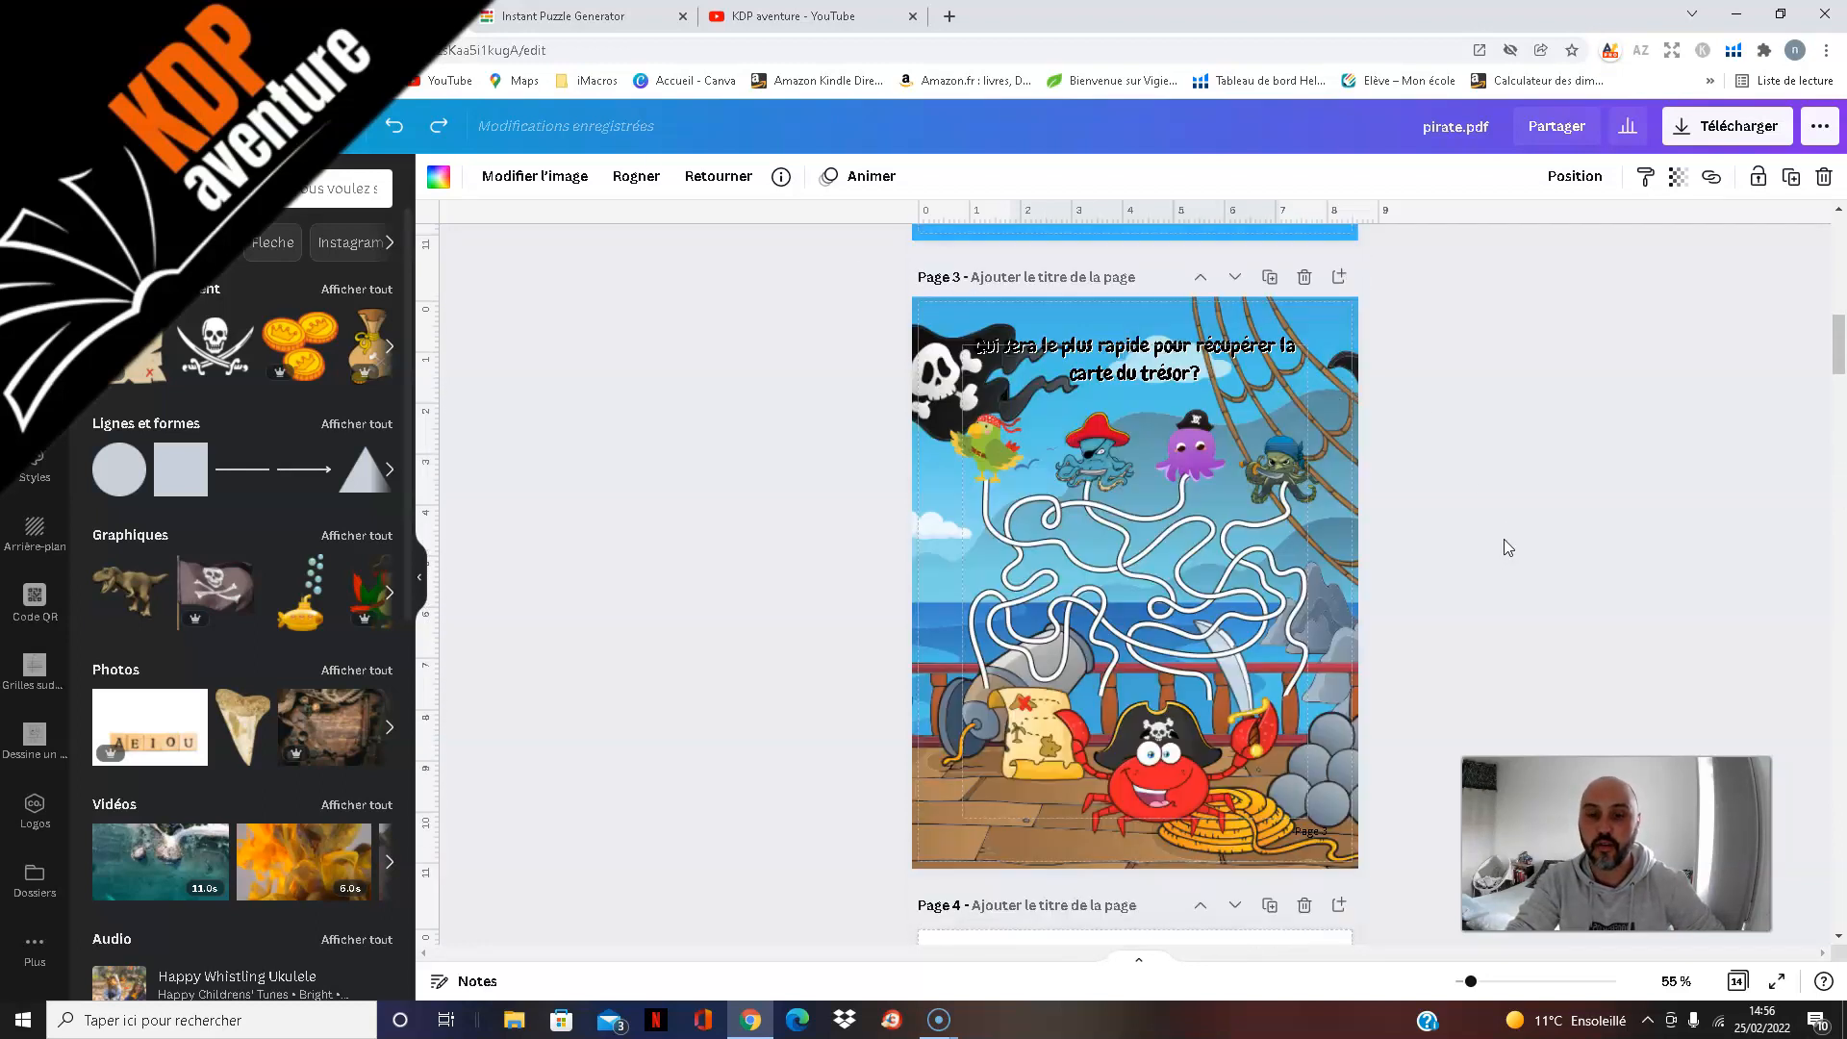
{"action": "scroll", "coordinate": [1509, 551], "scroll_direction": "up", "scroll_amount": 7}
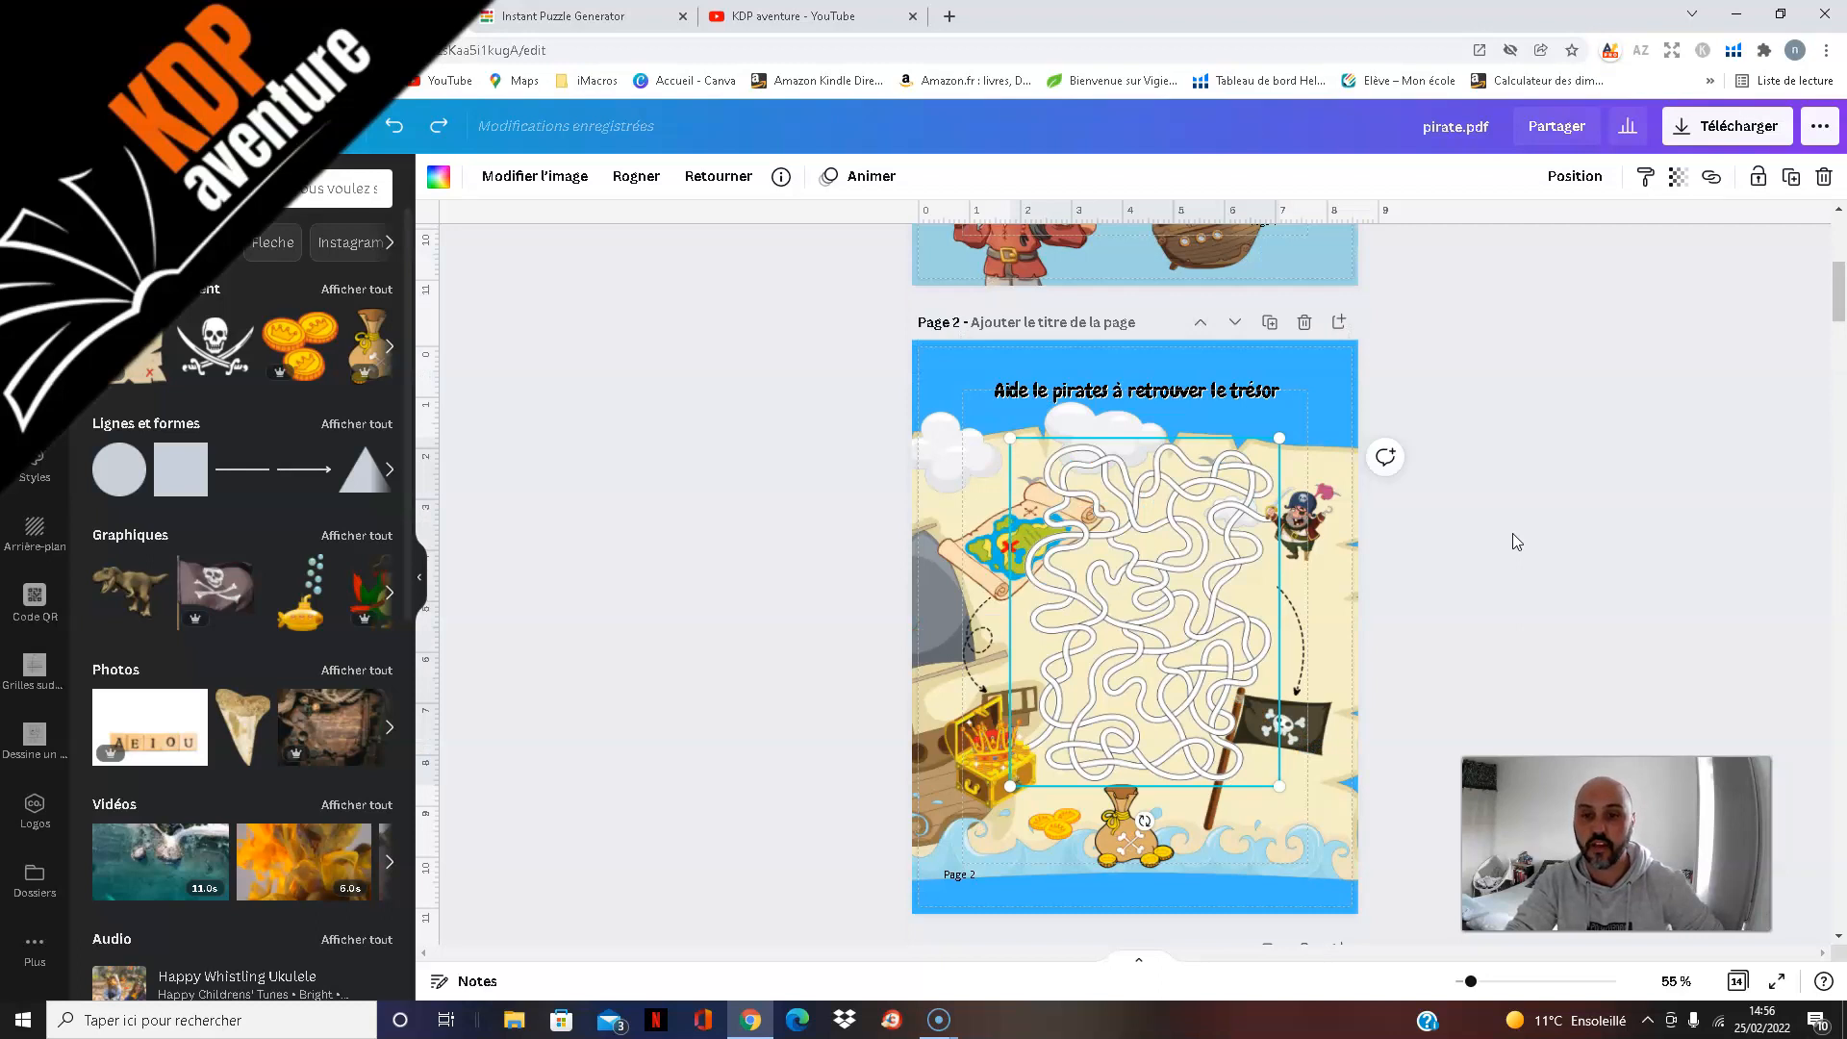
{"action": "scroll", "coordinate": [1513, 533], "scroll_direction": "up", "scroll_amount": 4}
{"action": "scroll", "coordinate": [1511, 541], "scroll_direction": "up", "scroll_amount": 2}
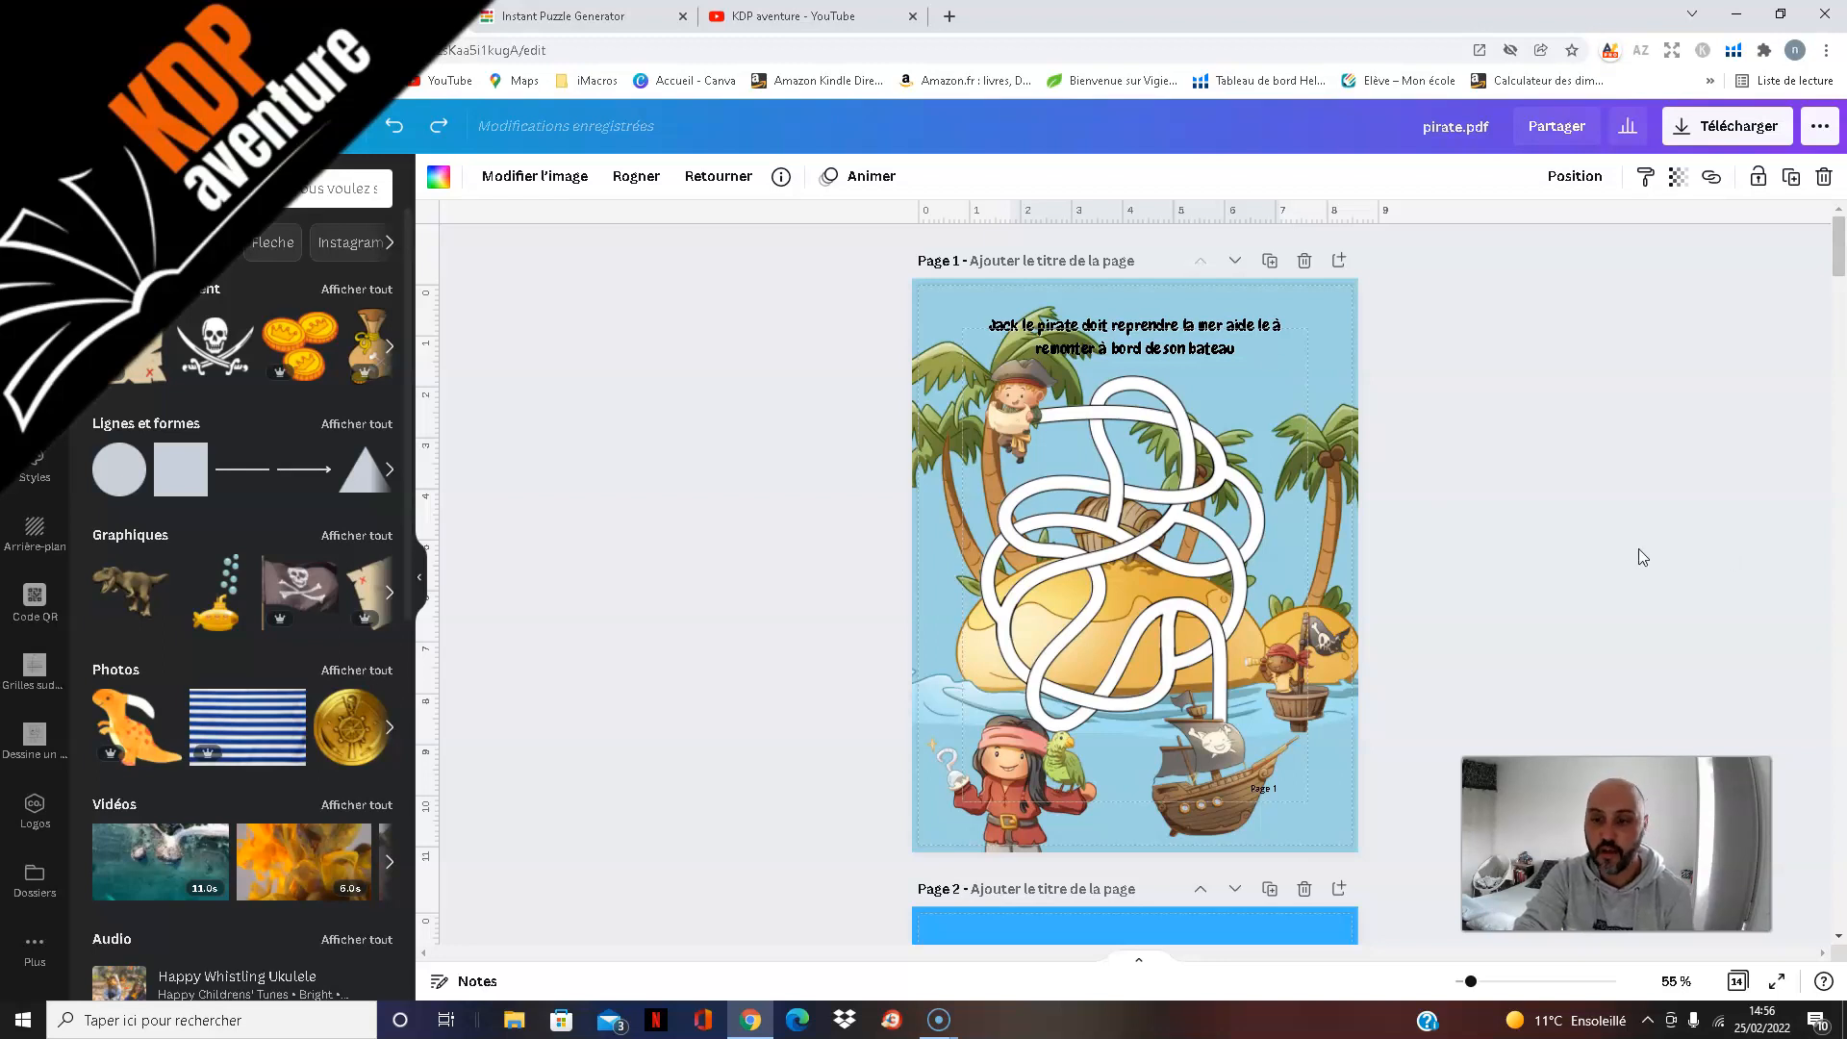
Step: Switch to Instant Puzzle Generator and review the maze type templates and the generated maze pages from 7 back to 3
{"action": "left_click", "coordinate": [608, 16]}
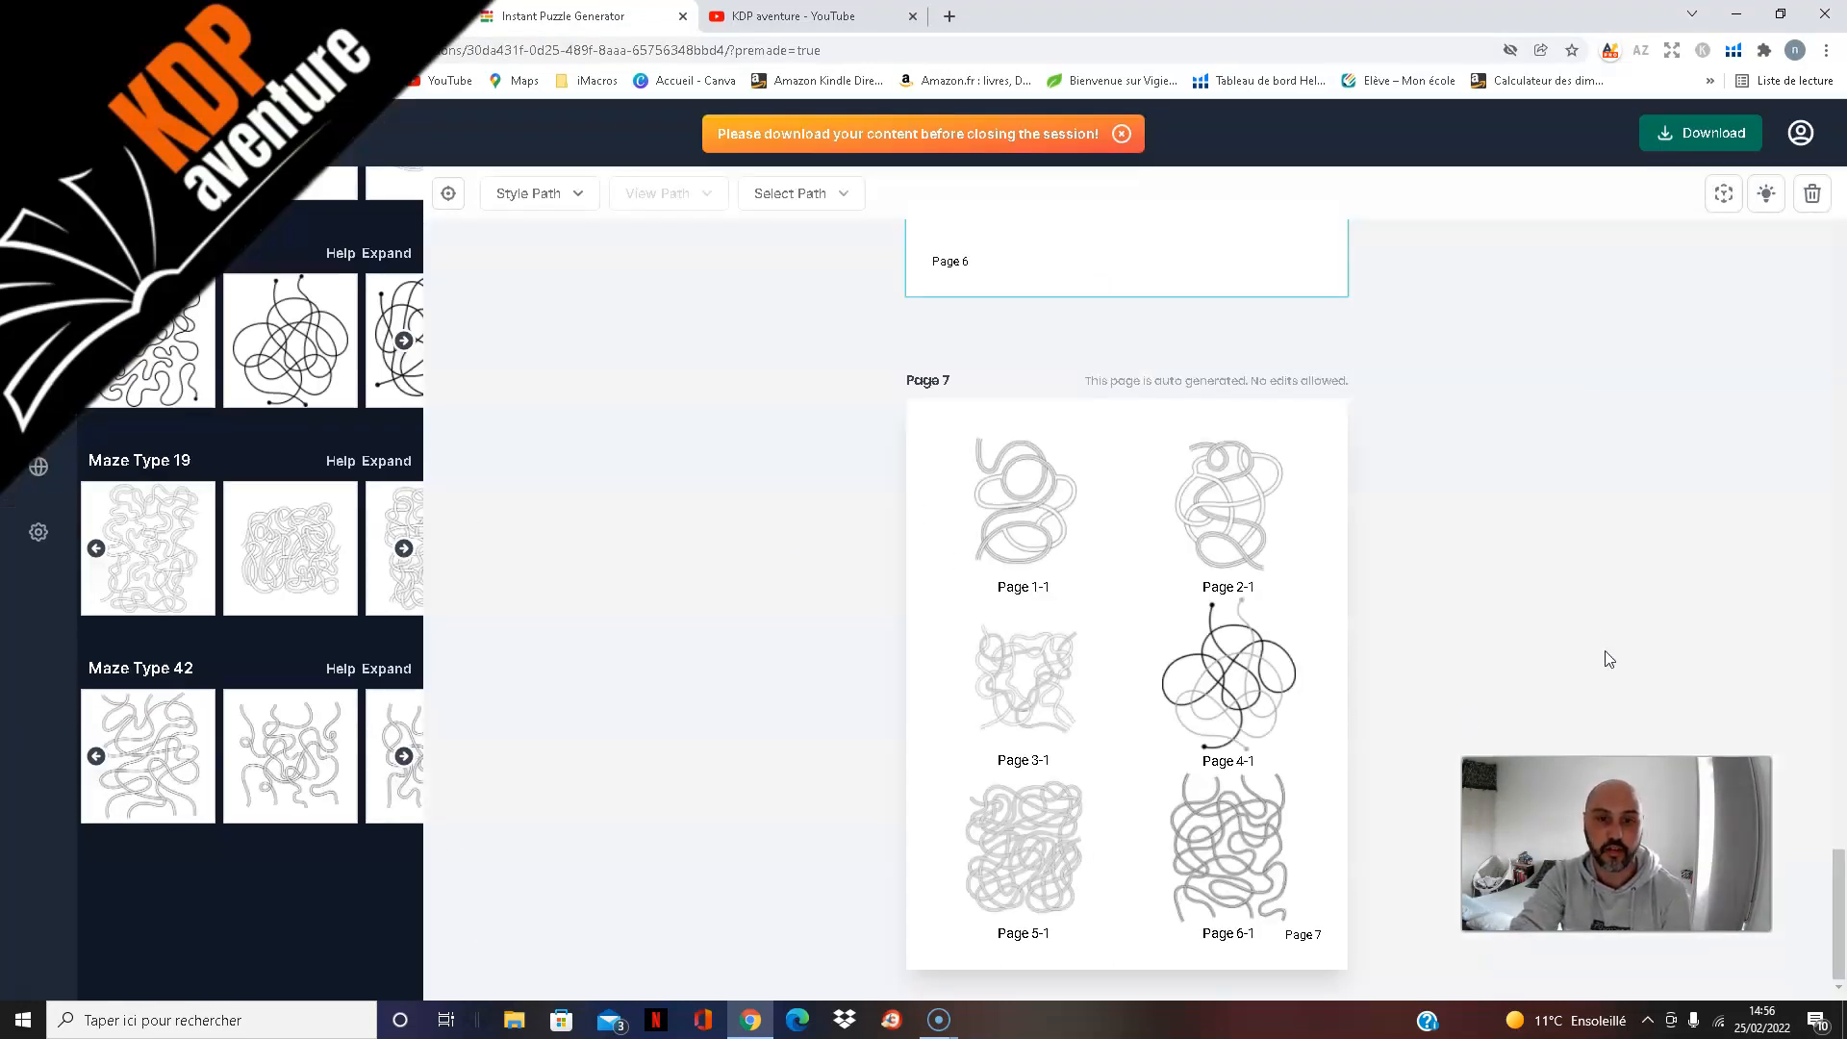
{"action": "scroll", "coordinate": [241, 477], "scroll_direction": "up", "scroll_amount": 4}
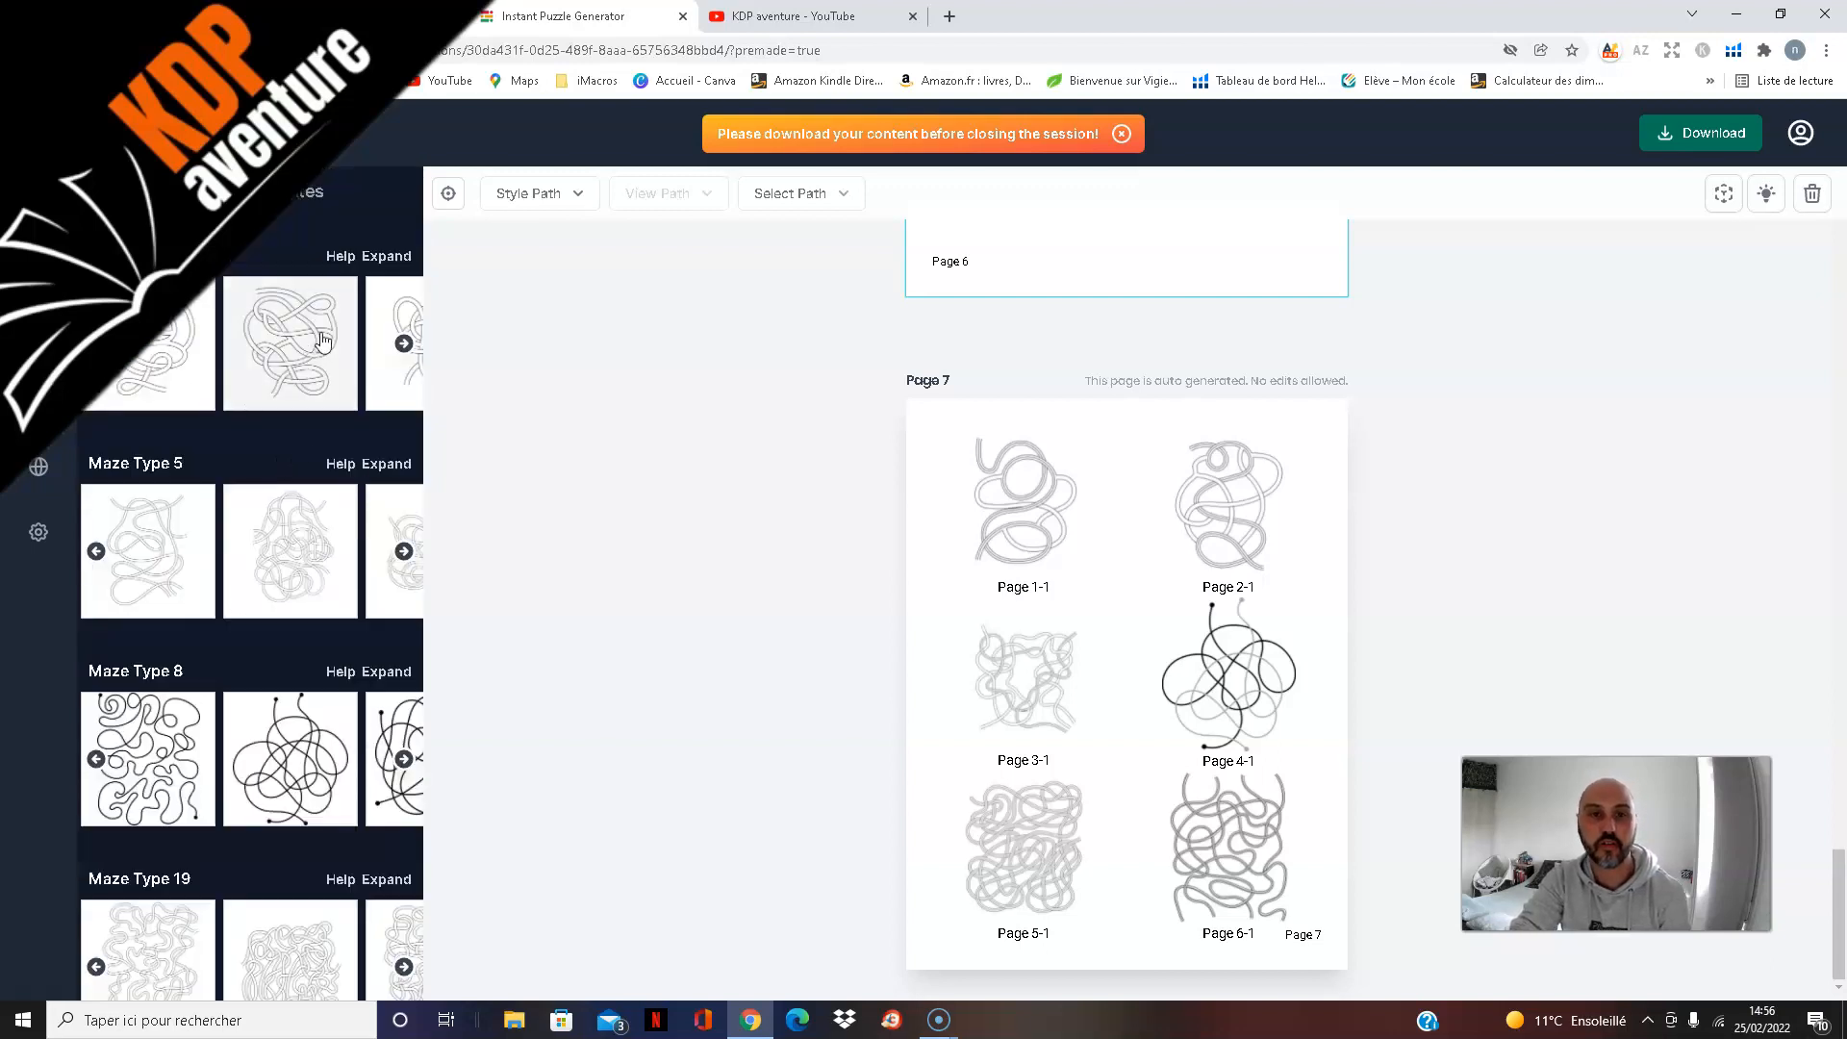
{"action": "scroll", "coordinate": [317, 414], "scroll_direction": "down", "scroll_amount": 4}
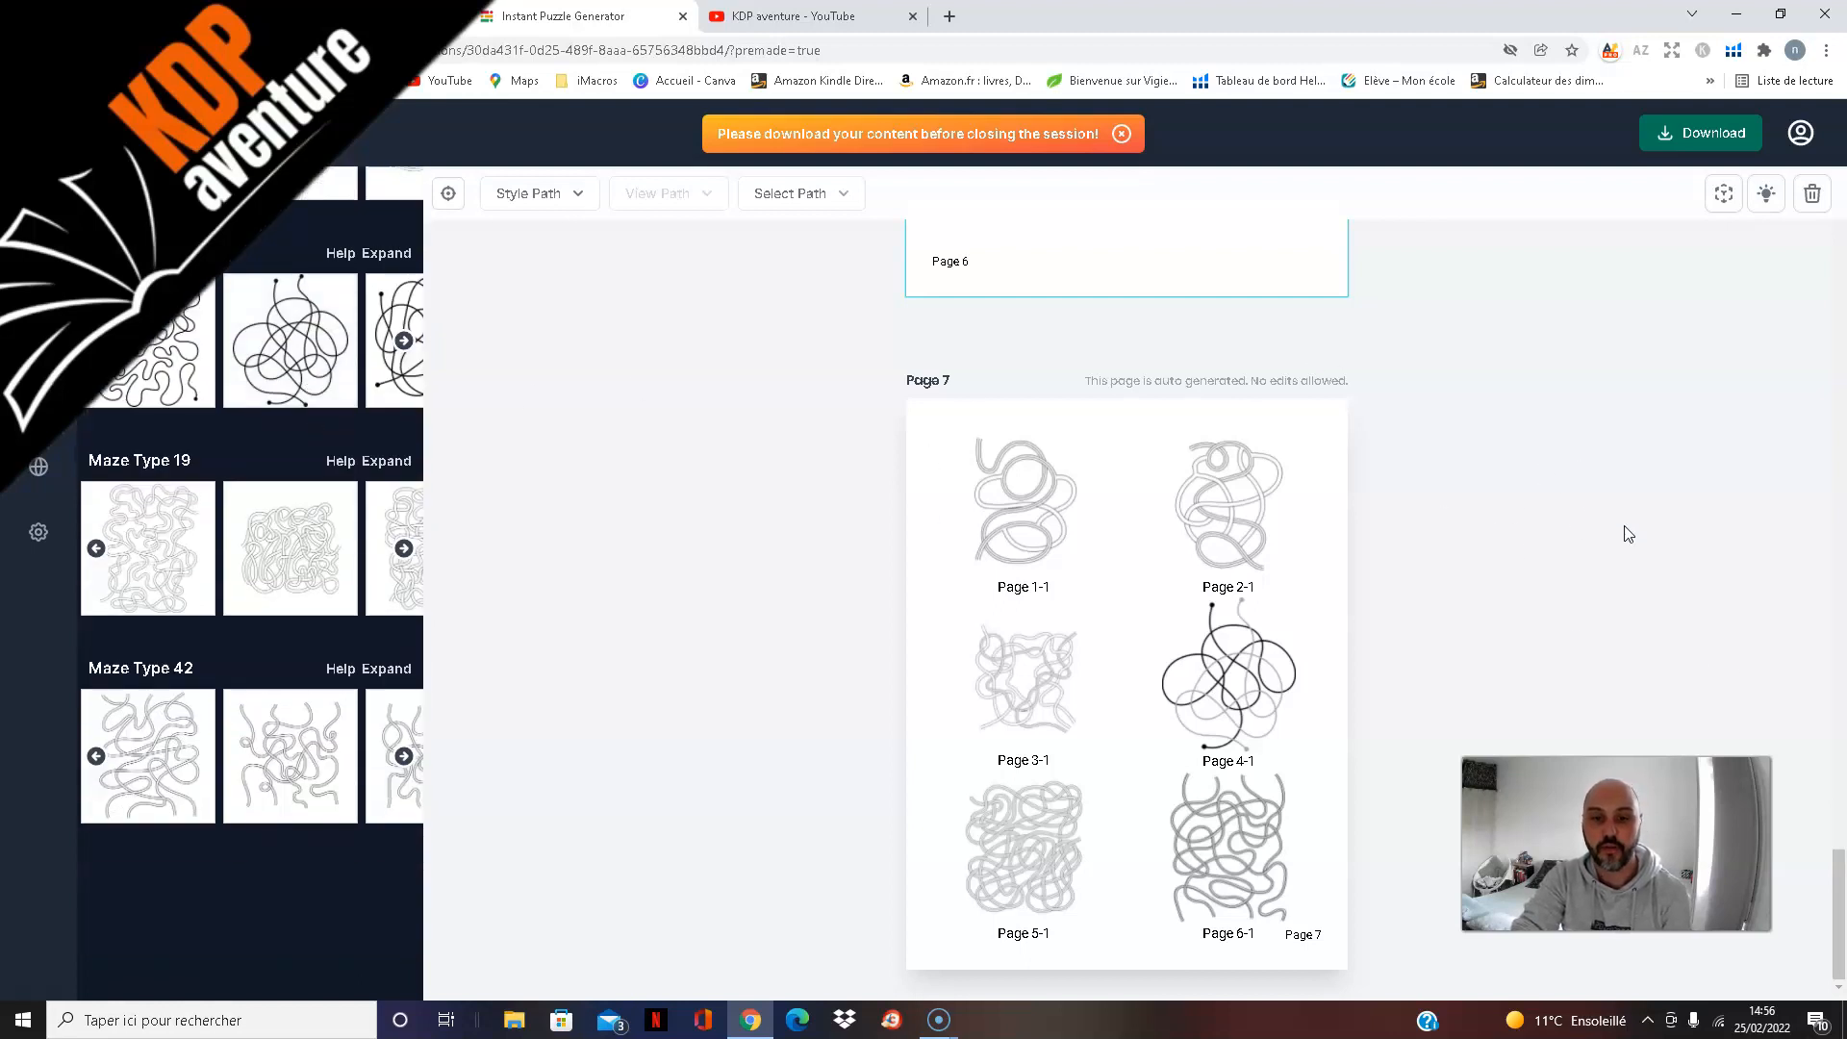
{"action": "scroll", "coordinate": [1611, 560], "scroll_direction": "up", "scroll_amount": 6}
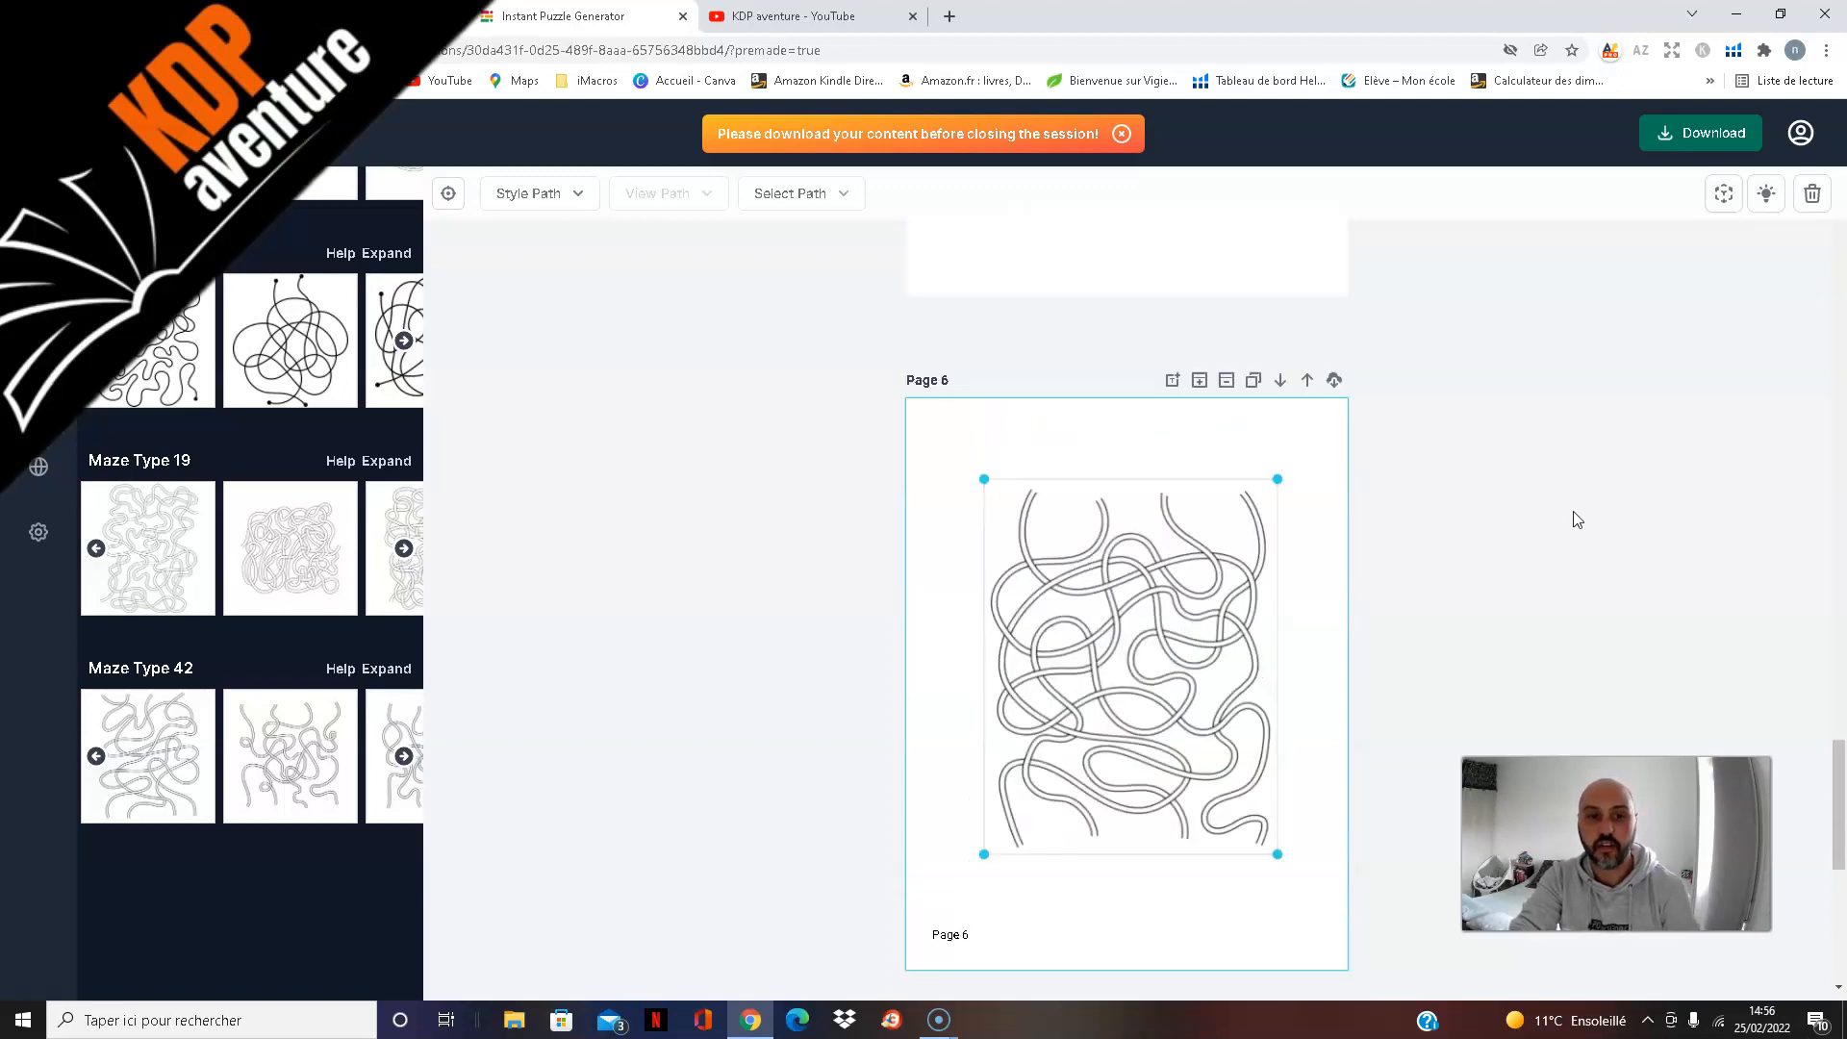
{"action": "scroll", "coordinate": [1578, 512], "scroll_direction": "up", "scroll_amount": 10}
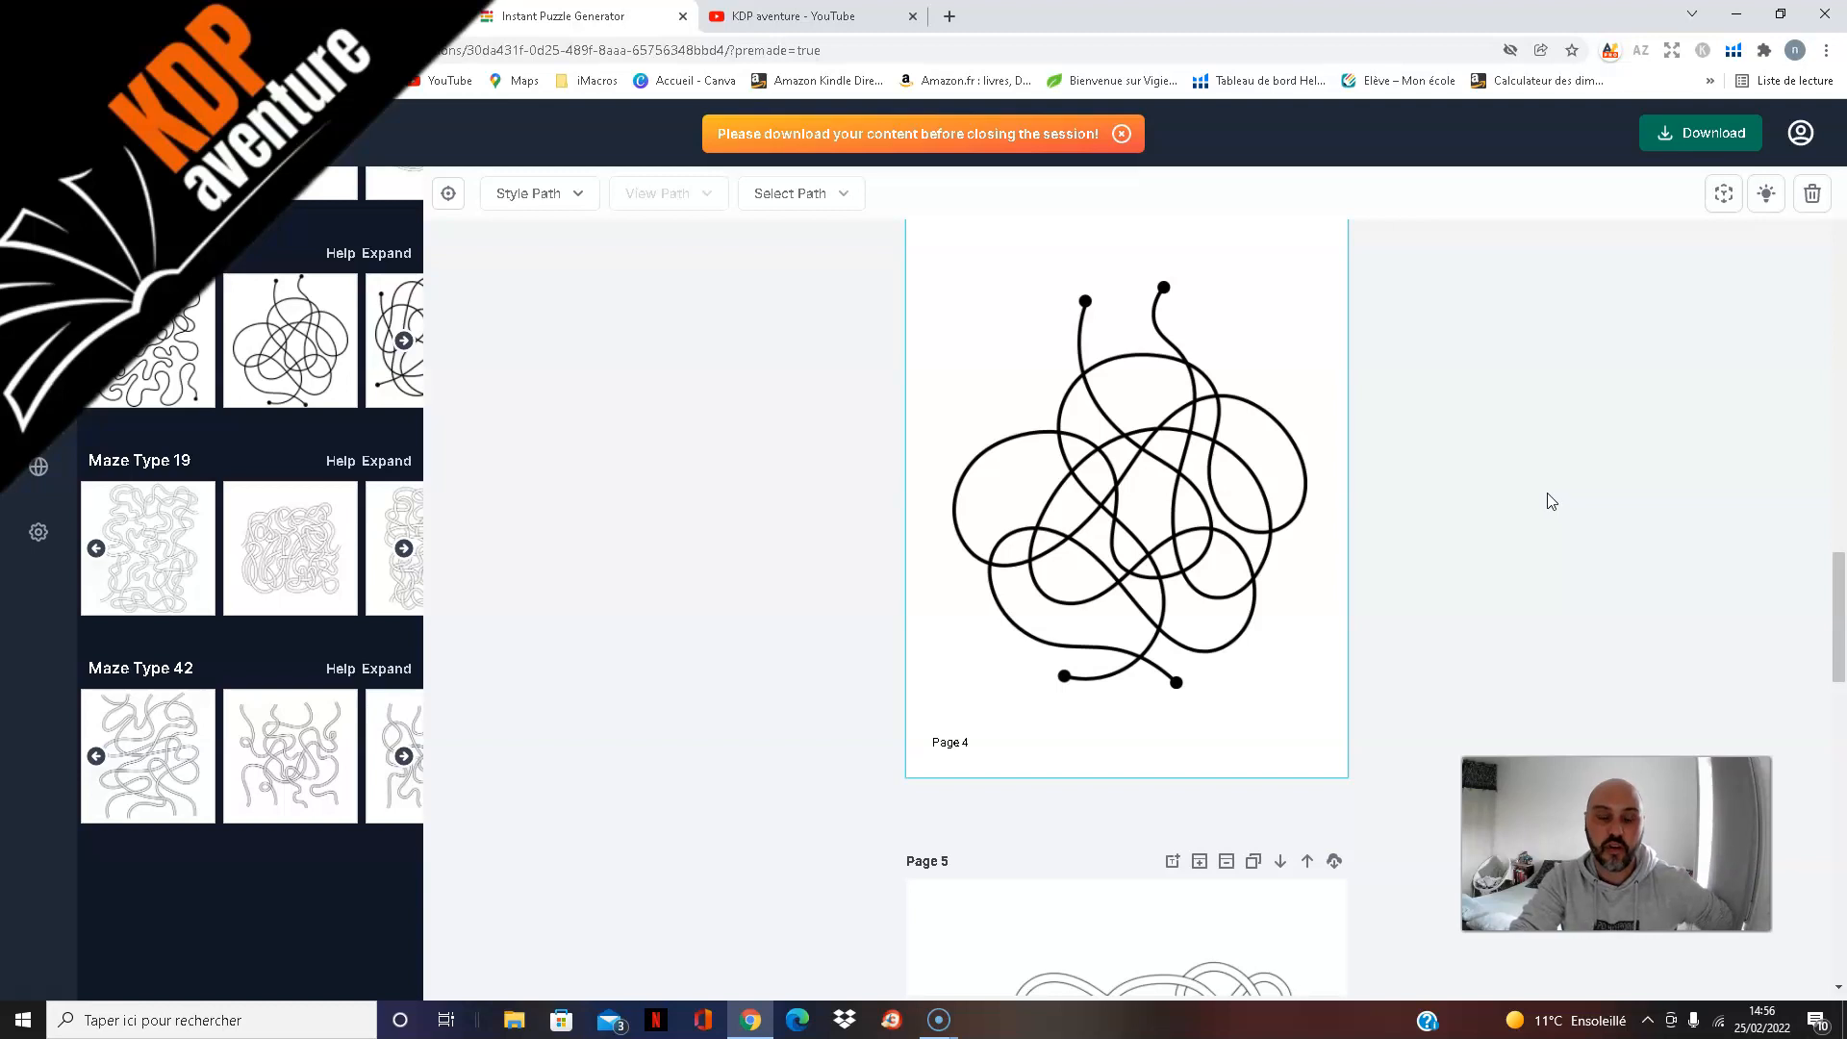
{"action": "scroll", "coordinate": [1547, 505], "scroll_direction": "up", "scroll_amount": 4}
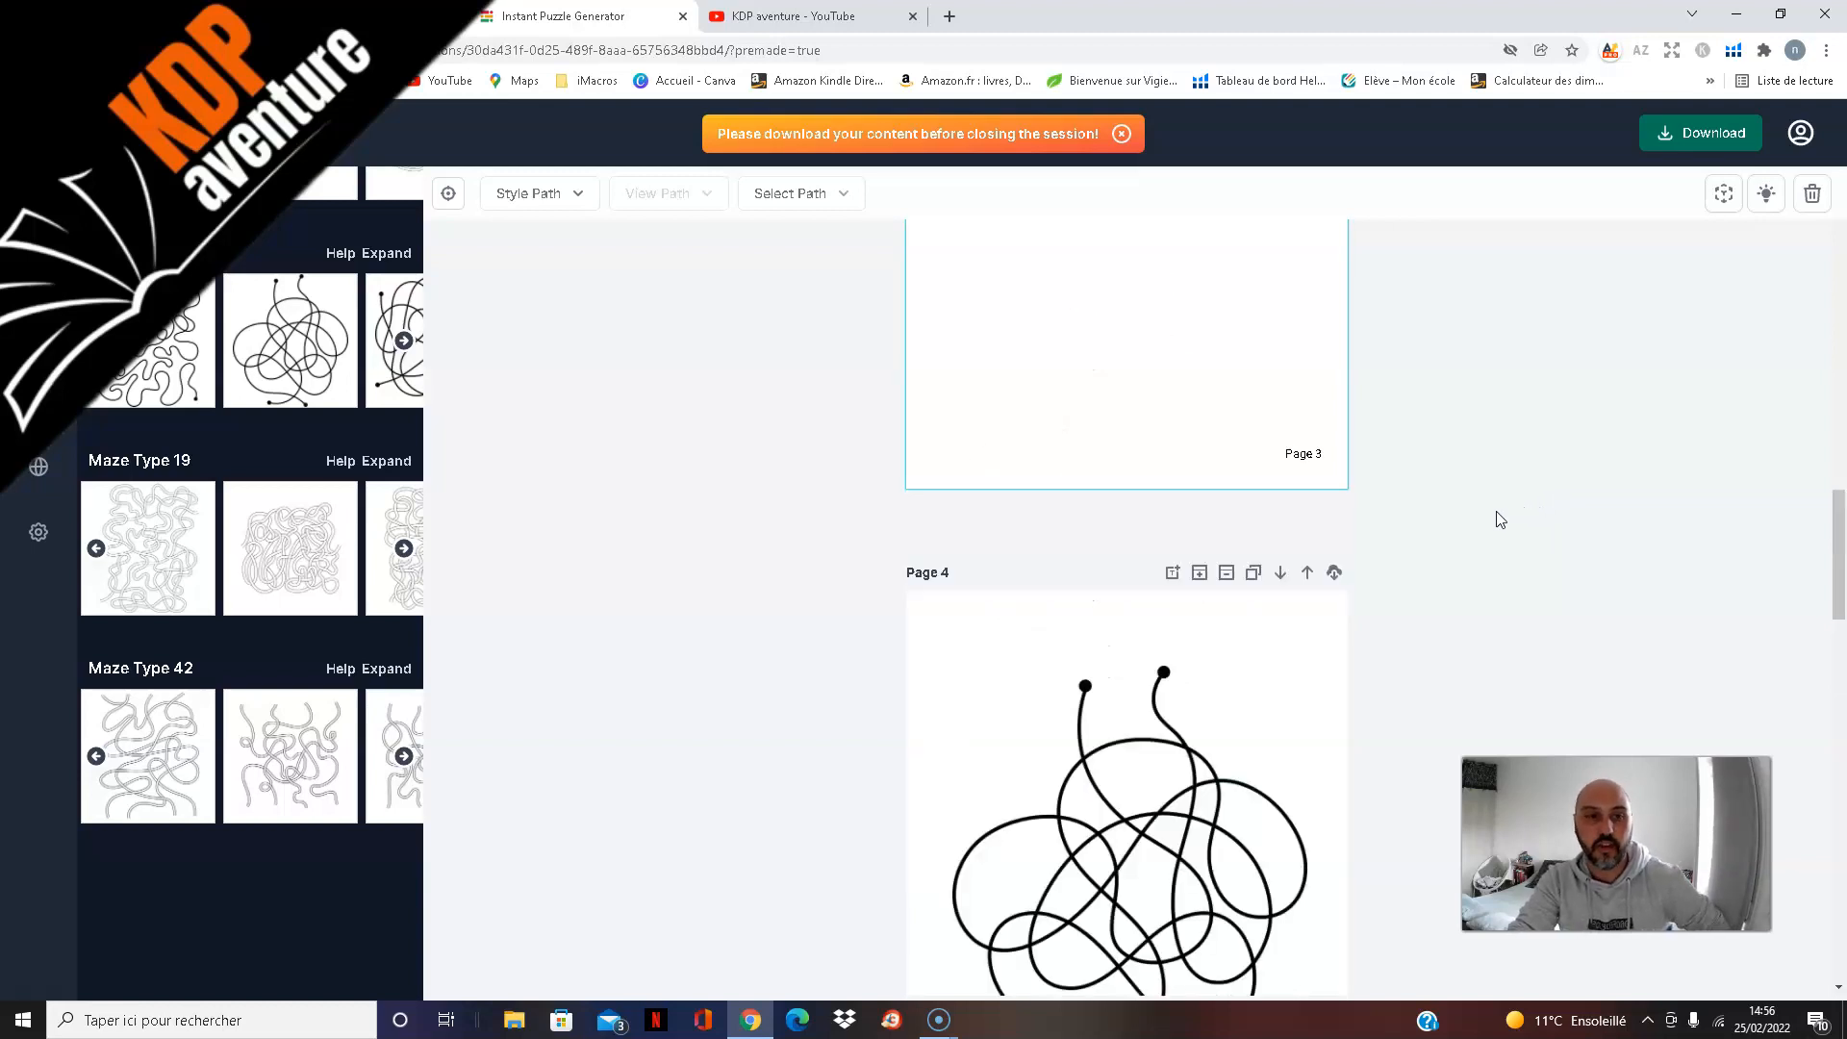
{"action": "scroll", "coordinate": [1498, 520], "scroll_direction": "up", "scroll_amount": 5}
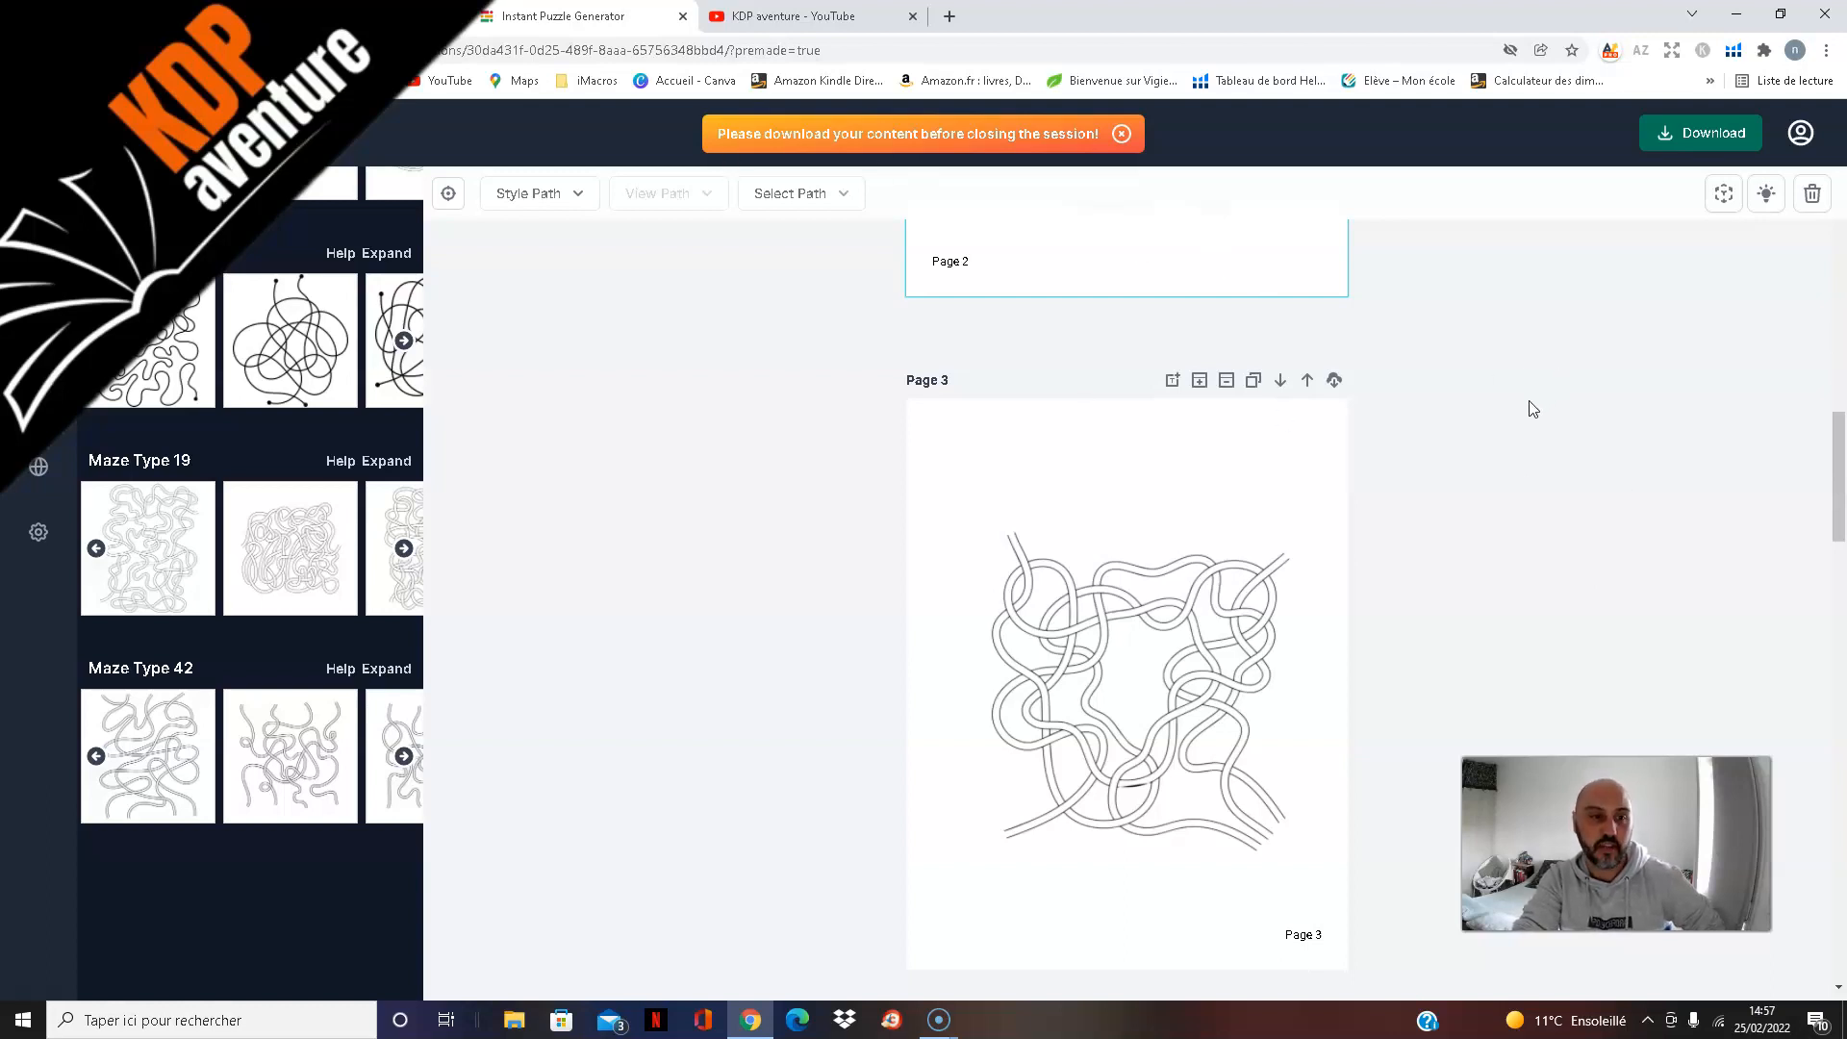
Step: Switch to the KDP aventure channel page on YouTube
{"action": "key", "text": "ctrl+Tab"}
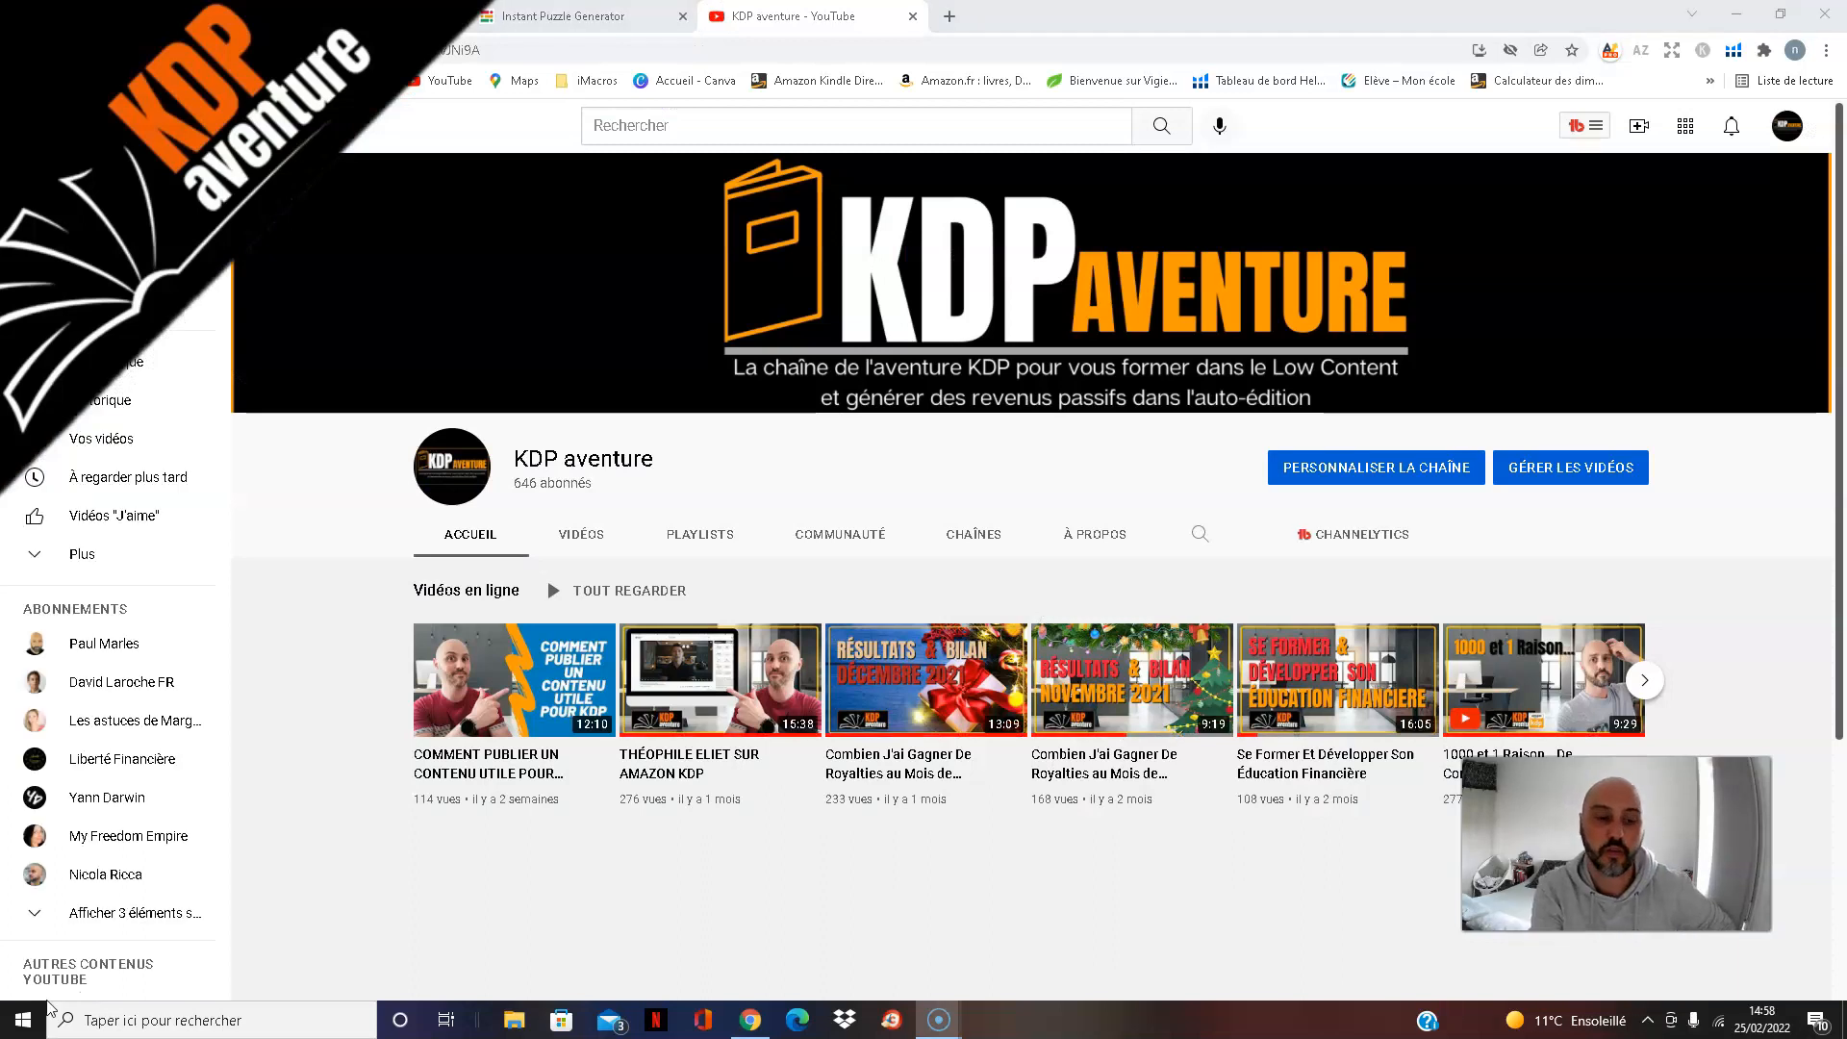